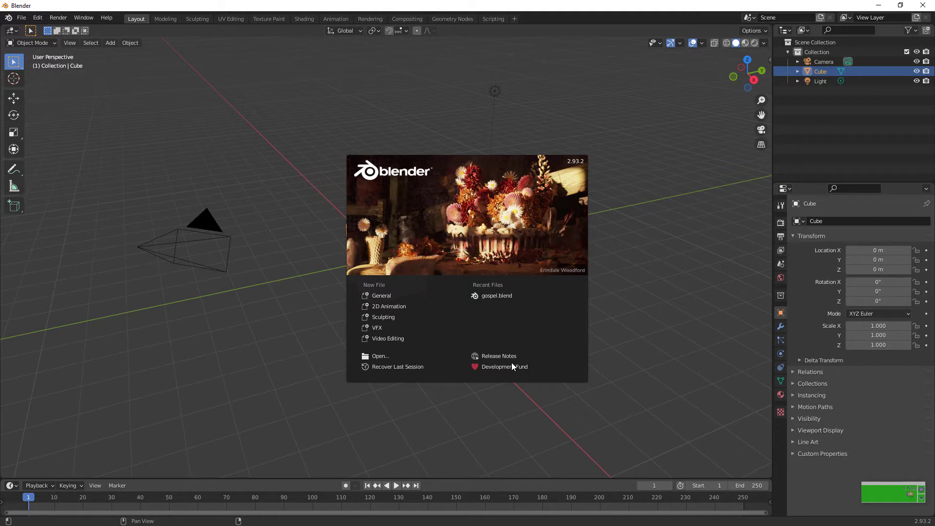
Delete the default cube and add a mesh plane at the origin.
{"action": "left_click", "coordinate": [637, 336]}
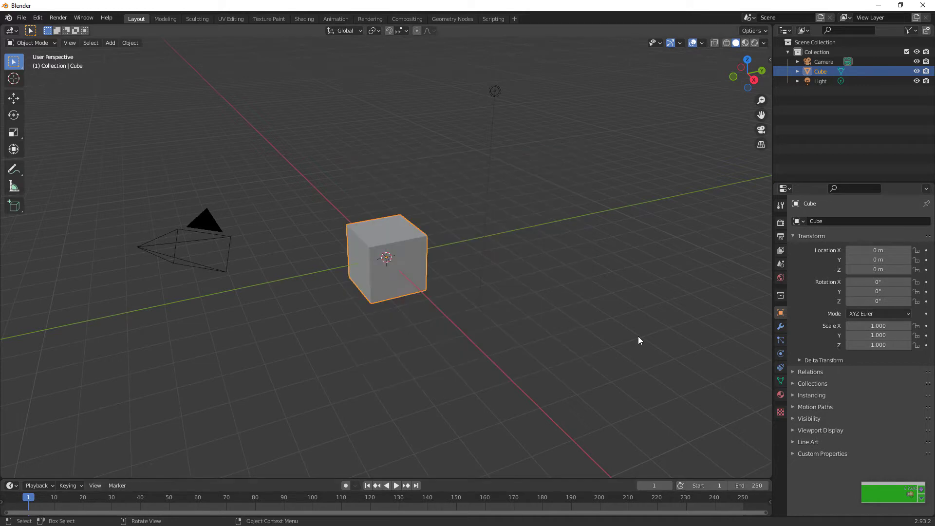
{"action": "key", "text": "Delete"}
{"action": "key", "text": "shift+a"}
{"action": "mouse_move", "coordinate": [612, 331]}
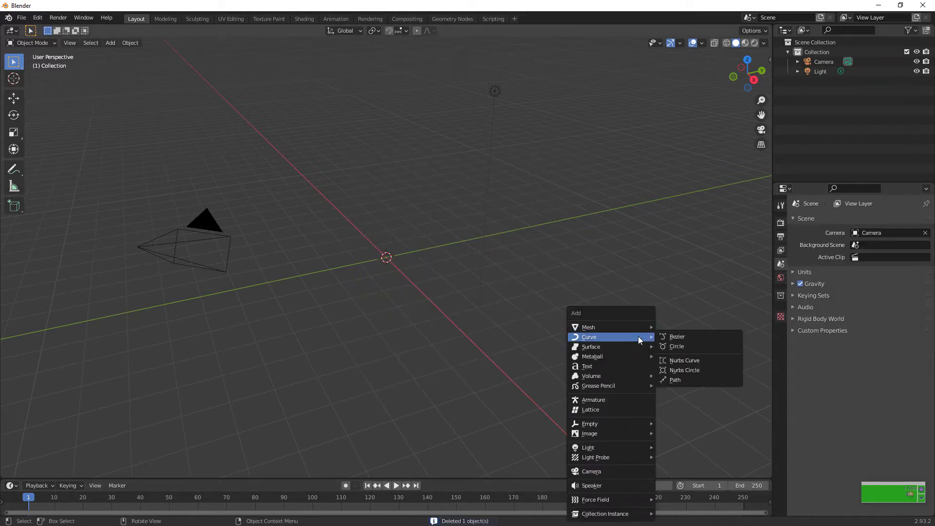
{"action": "left_click", "coordinate": [673, 328]}
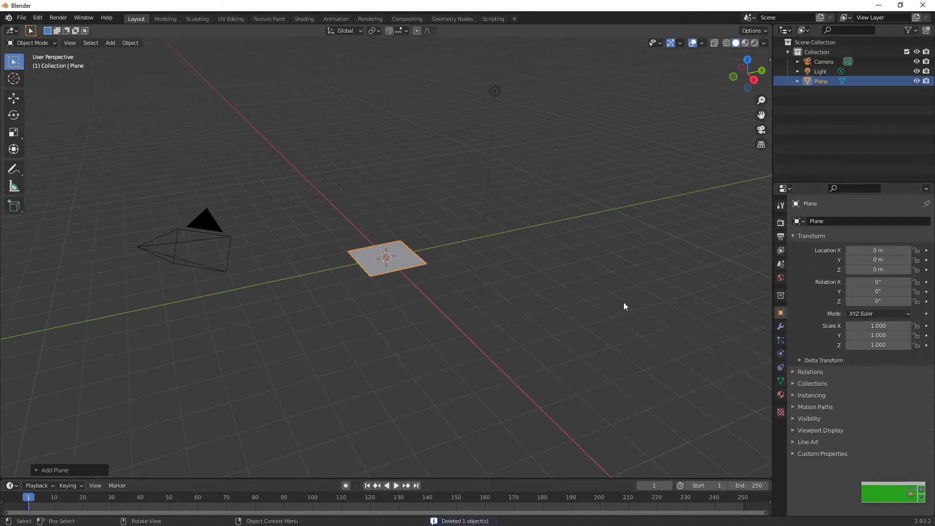
{"action": "scroll", "coordinate": [586, 288], "scroll_direction": "up", "scroll_amount": 5}
{"action": "type", "text": "rx"}
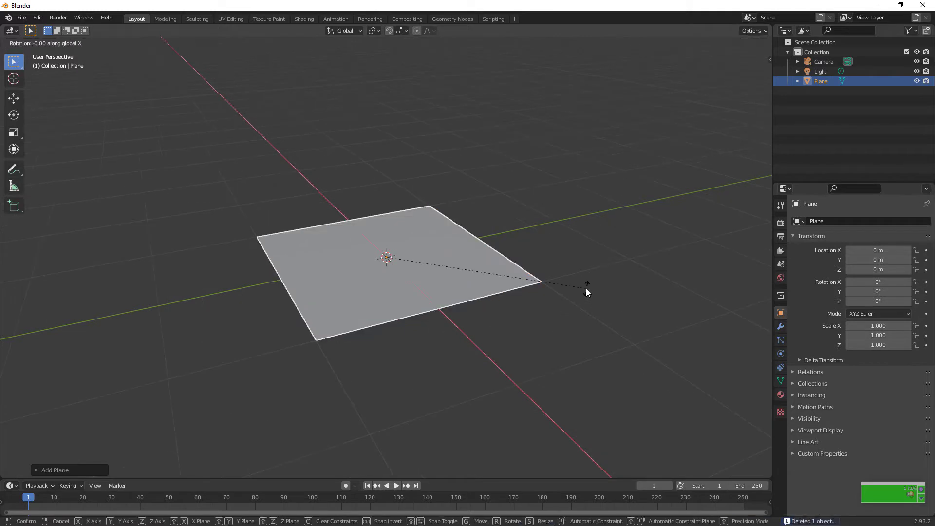
{"action": "type", "text": "y090y"}
{"action": "key", "text": "Return"}
Rotate the plane 90° about the global Y axis so it stands upright.
{"action": "key", "text": "r"}
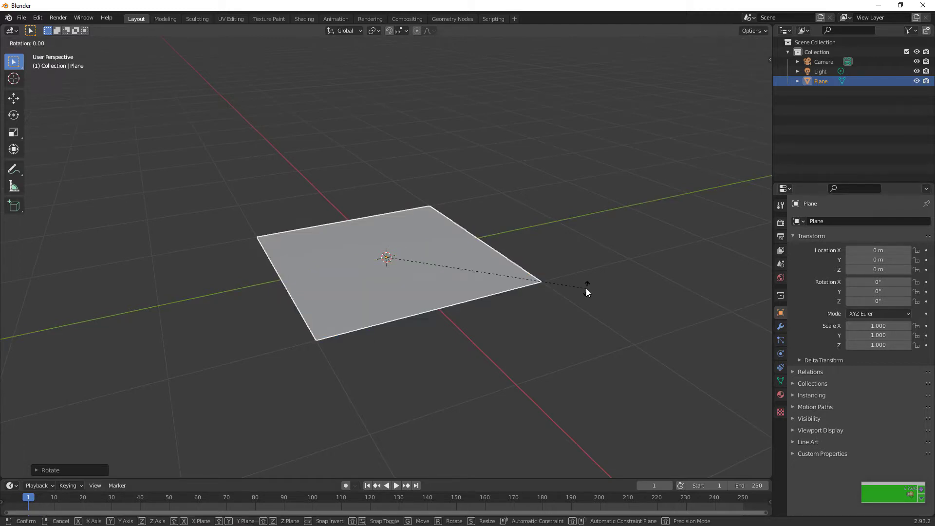
{"action": "type", "text": "y"}
{"action": "type", "text": "90"}
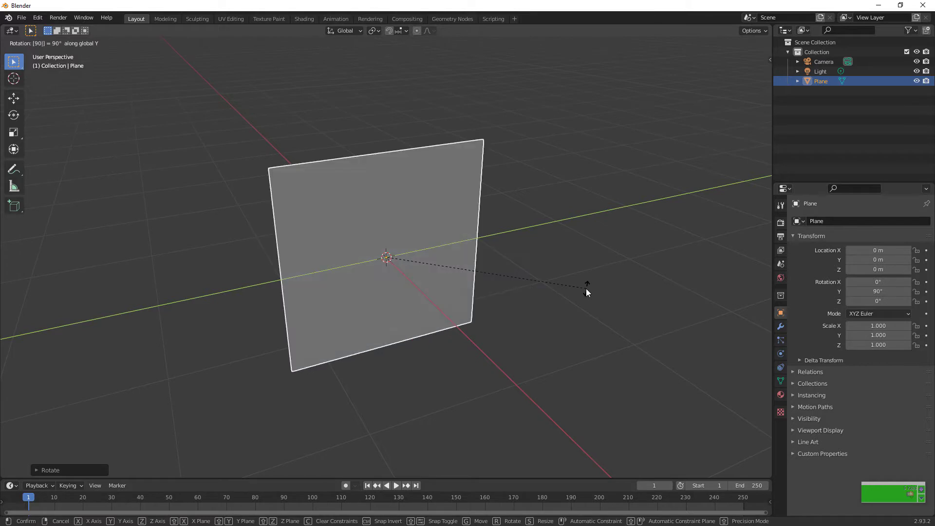
{"action": "key", "text": "Return"}
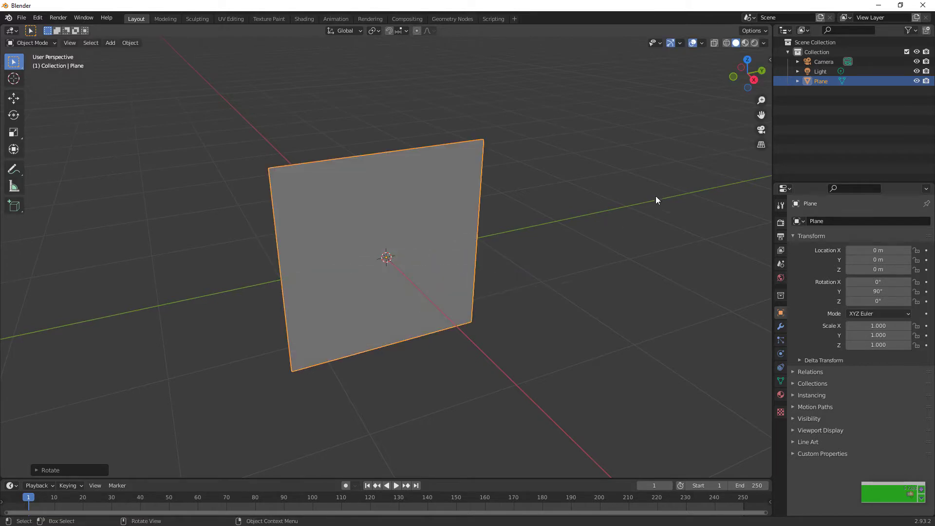
Divide the plane in Edit Mode with 12 evenly spaced vertical loop cuts.
{"action": "key", "text": "Tab"}
{"action": "key", "text": "ctrl+r"}
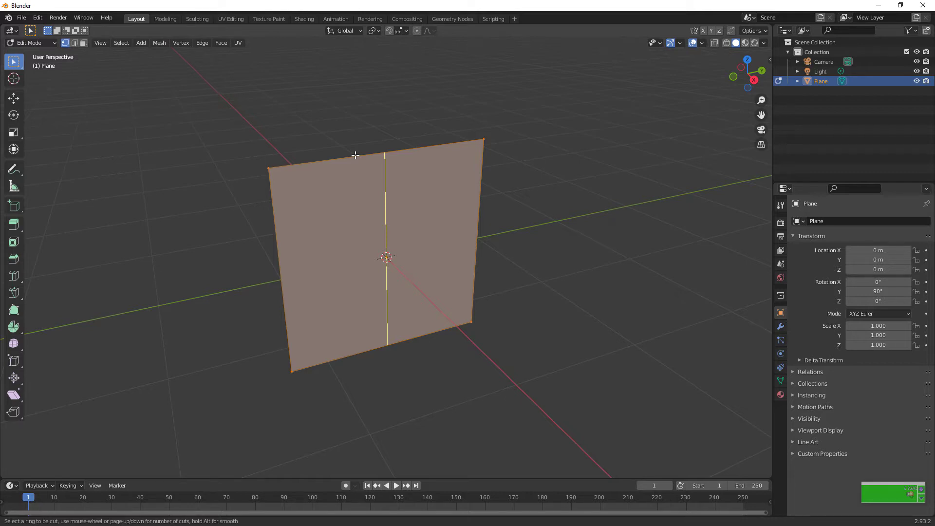
{"action": "scroll", "coordinate": [356, 155], "scroll_direction": "up", "scroll_amount": 4}
{"action": "scroll", "coordinate": [355, 155], "scroll_direction": "up", "scroll_amount": 3}
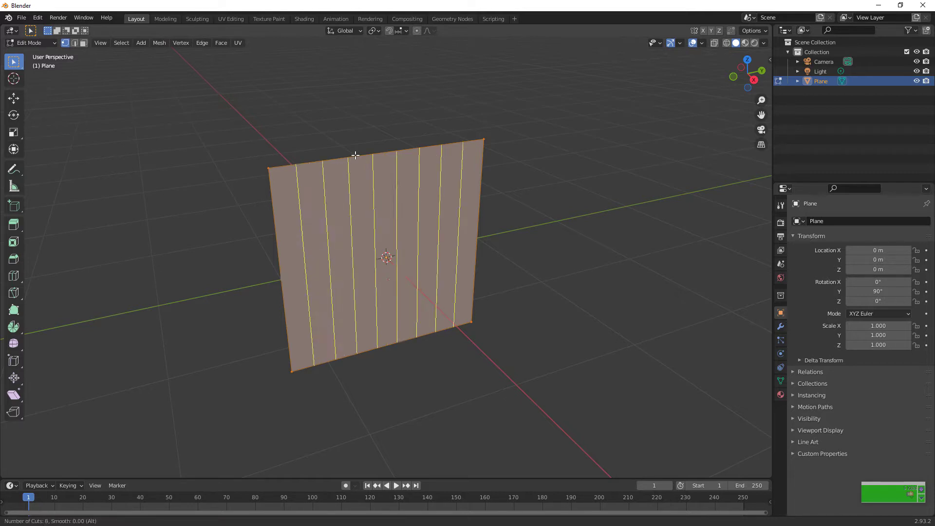
{"action": "scroll", "coordinate": [356, 155], "scroll_direction": "up", "scroll_amount": 3}
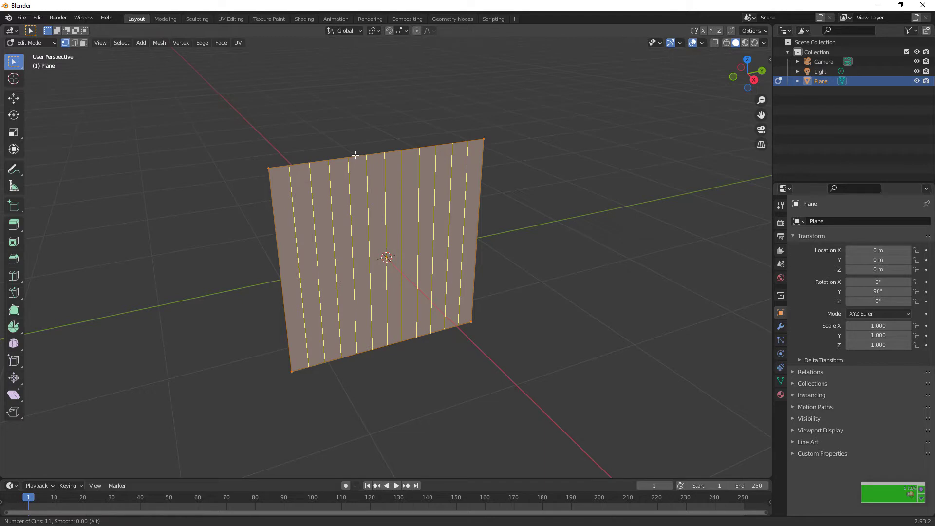
{"action": "scroll", "coordinate": [356, 155], "scroll_direction": "up", "scroll_amount": 1}
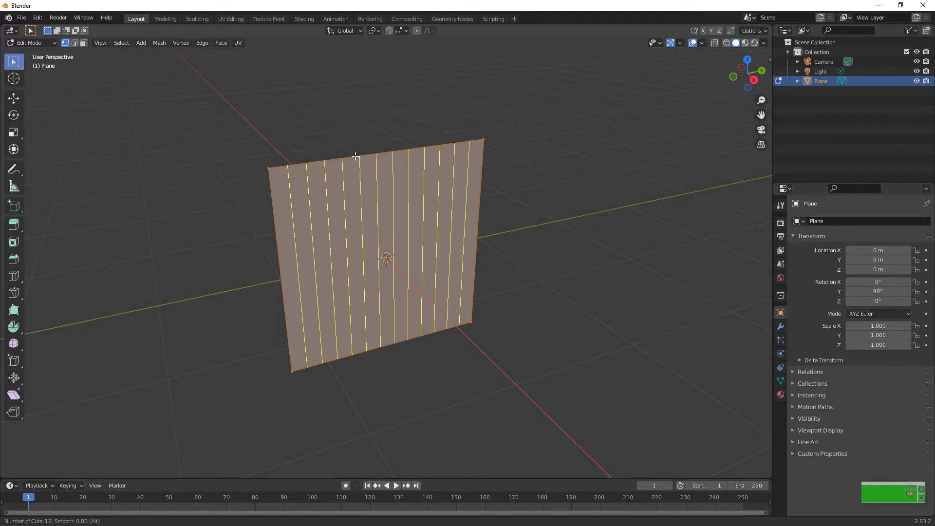
{"action": "left_click", "coordinate": [356, 156]}
{"action": "left_click", "coordinate": [354, 156]}
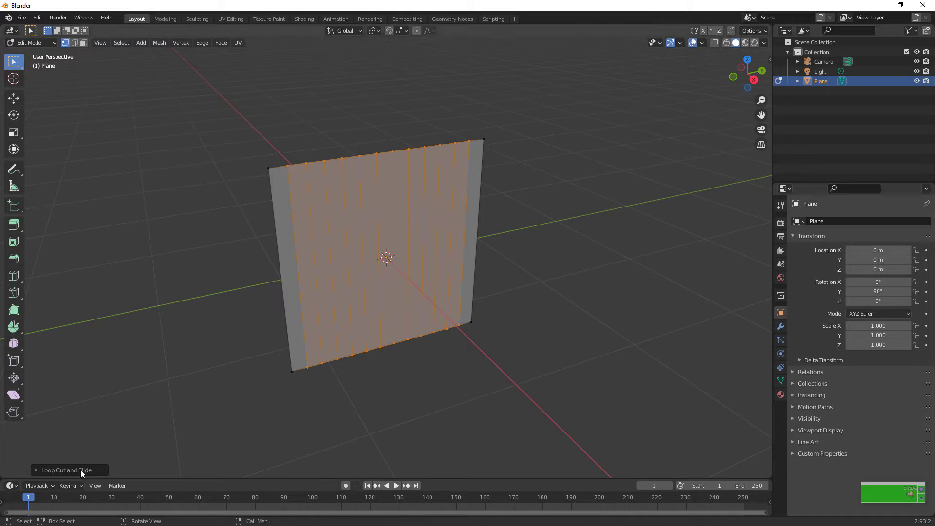
{"action": "left_click", "coordinate": [80, 470]}
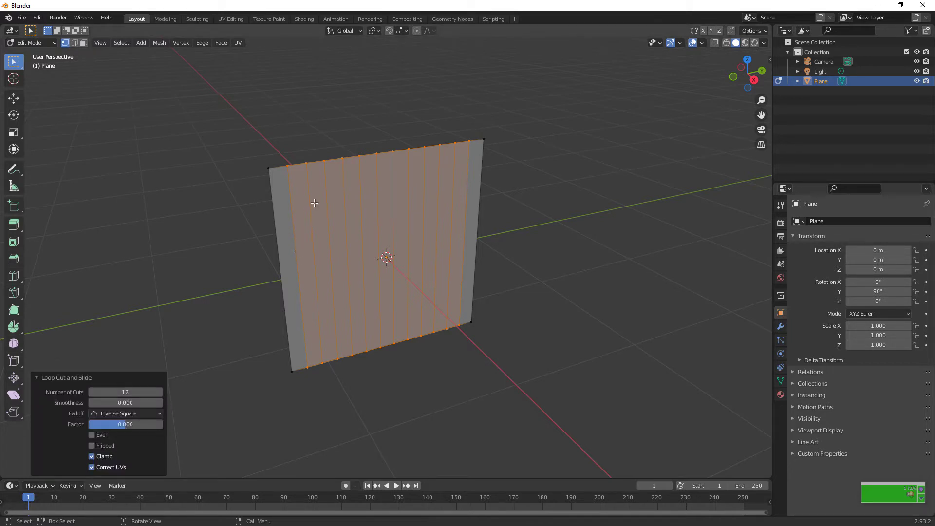
{"action": "key", "text": "Tab"}
{"action": "key", "text": "Tab"}
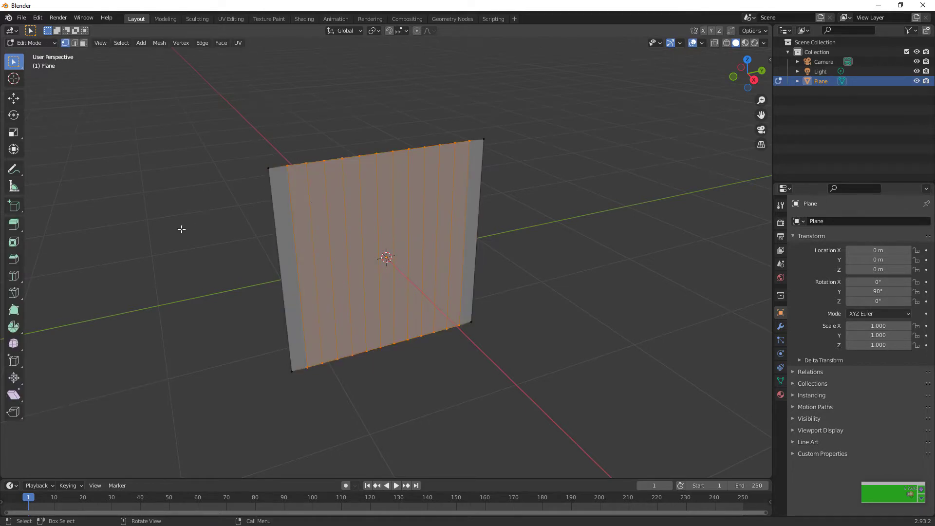
Select every second vertical edge of the plane, starting at its outer left edge, move them about 0.16 m along X, and return to Object Mode.
{"action": "left_click", "coordinate": [257, 235]}
{"action": "left_click", "coordinate": [75, 43]}
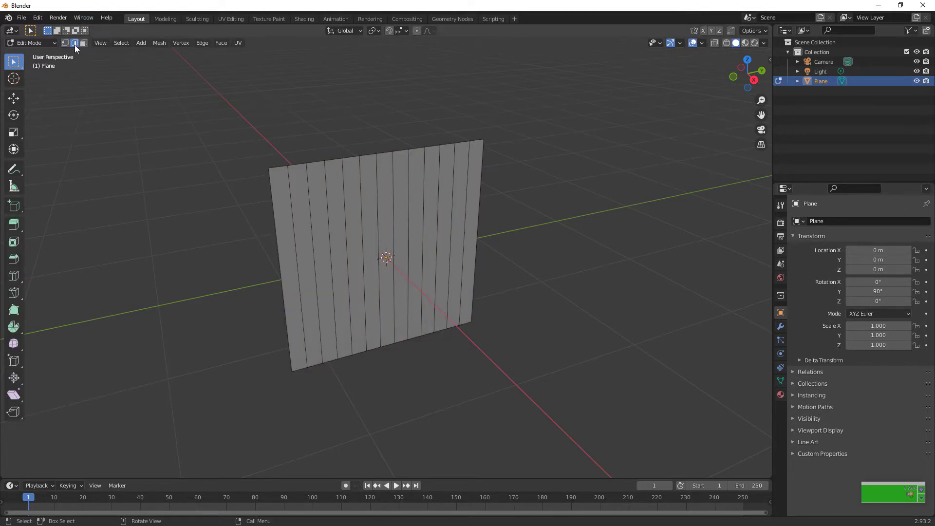
{"action": "left_click", "coordinate": [281, 234]}
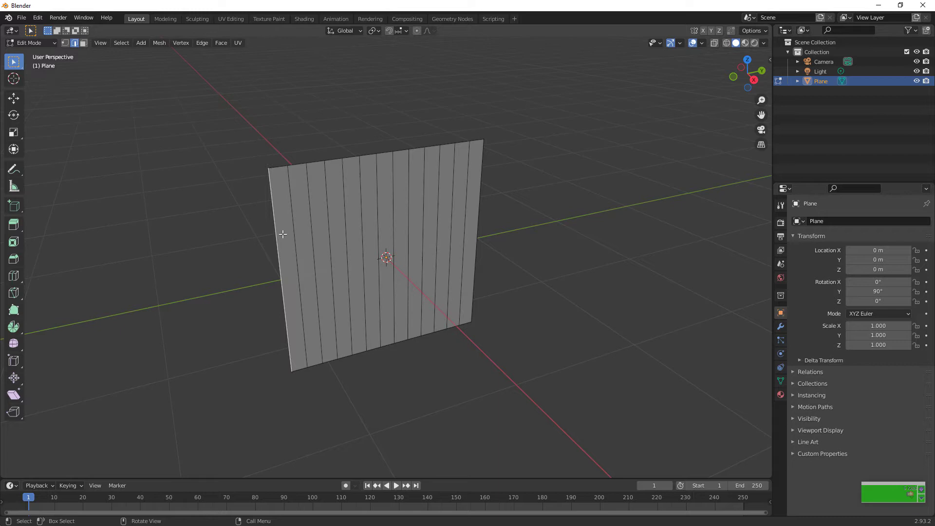
{"action": "left_click", "coordinate": [312, 219], "text": "ctrl"}
{"action": "left_click", "coordinate": [314, 214]}
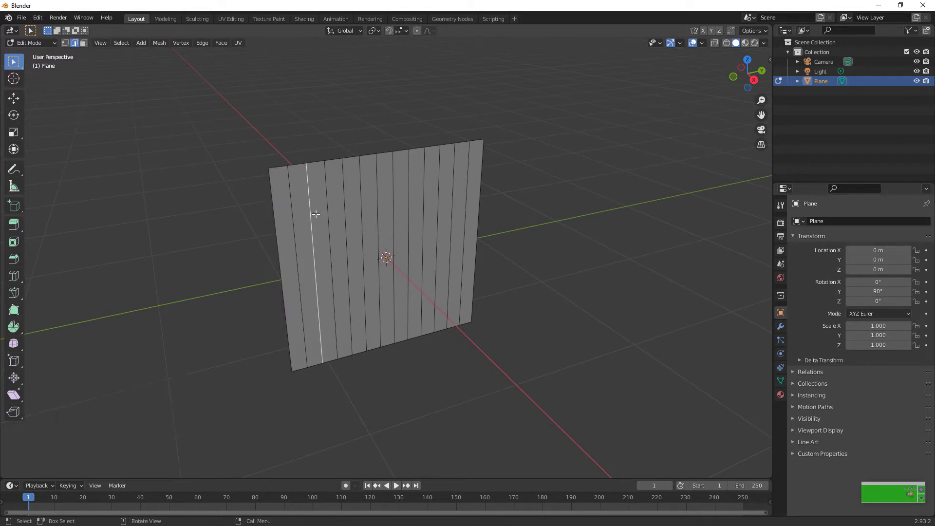
{"action": "left_click", "coordinate": [256, 231], "text": "shift"}
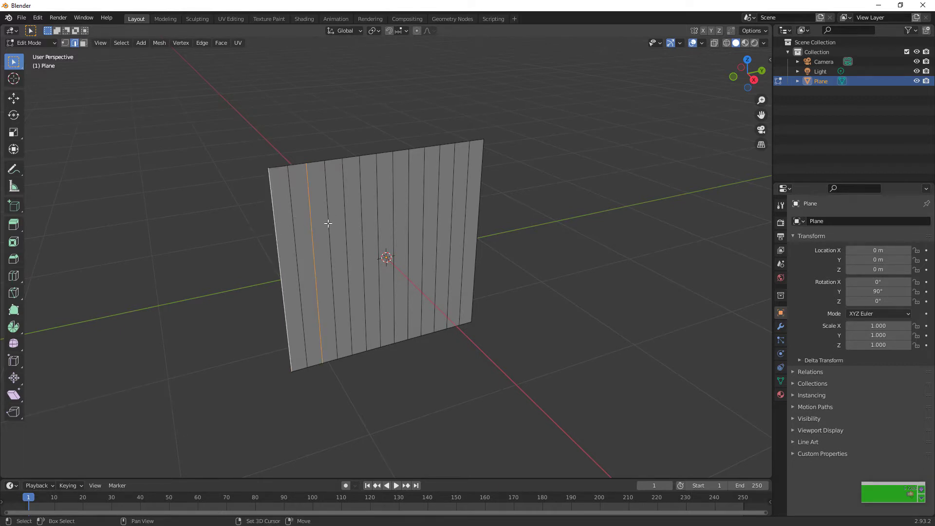
{"action": "left_click", "coordinate": [349, 204], "text": "shift"}
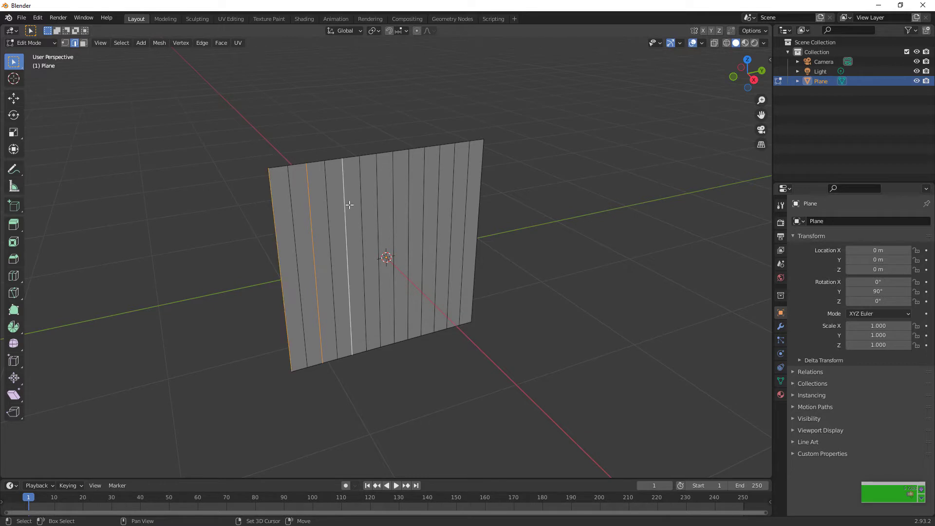
{"action": "left_click", "coordinate": [381, 199], "text": "shift"}
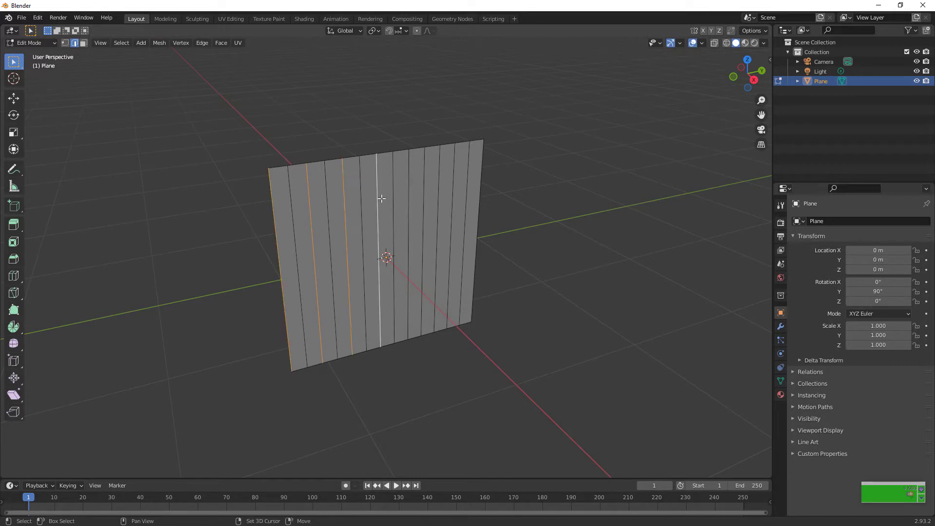
{"action": "left_click", "coordinate": [412, 198], "text": "shift"}
{"action": "left_click", "coordinate": [440, 196], "text": "shift"}
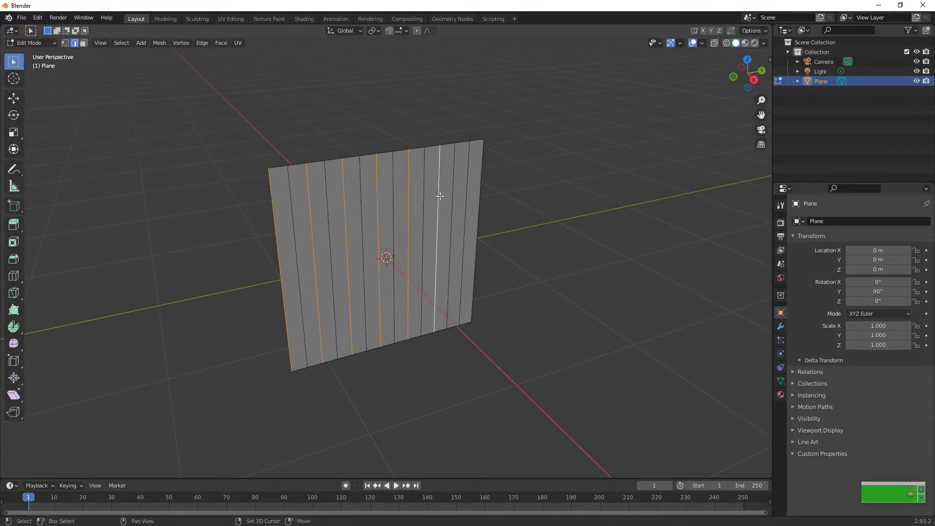
{"action": "left_click", "coordinate": [472, 193], "text": "shift"}
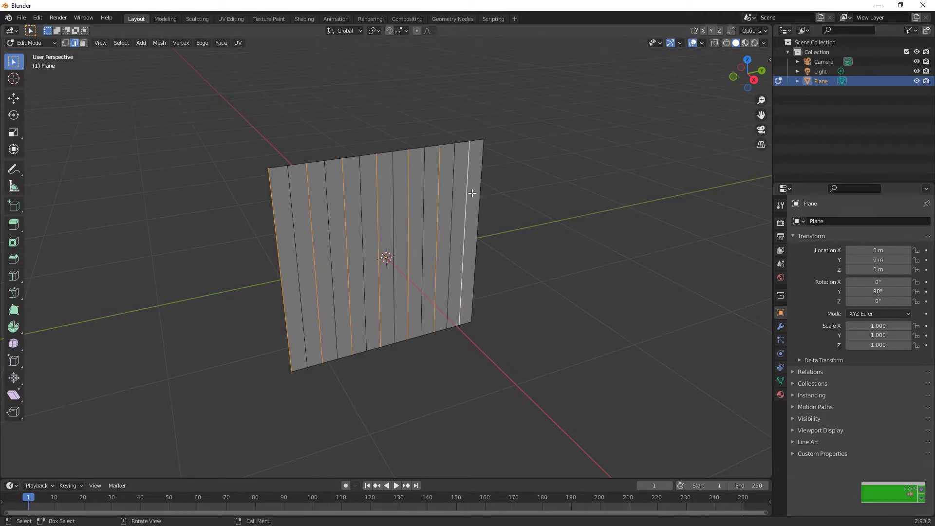
{"action": "key", "text": "g"}
{"action": "key", "text": "x"}
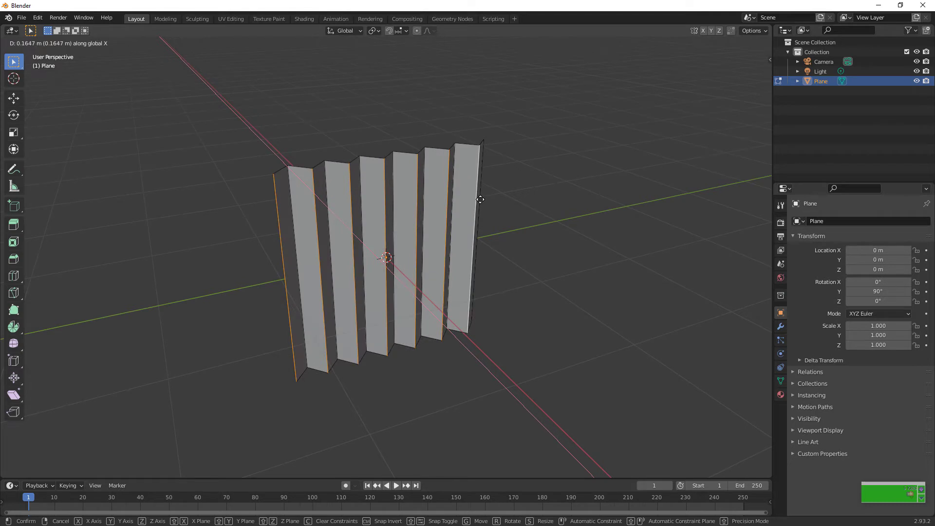
{"action": "left_click", "coordinate": [480, 199]}
{"action": "key", "text": "Tab"}
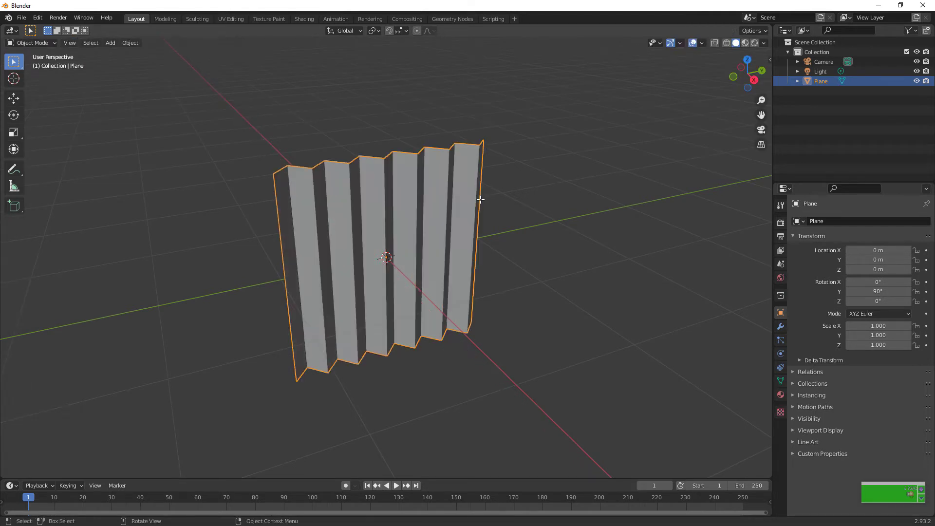
Add a Subdivision Surface modifier to the pleated plane and set its viewport level to 3.
{"action": "left_click_drag", "start_coordinate": [748, 74], "coordinate": [891, 45]}
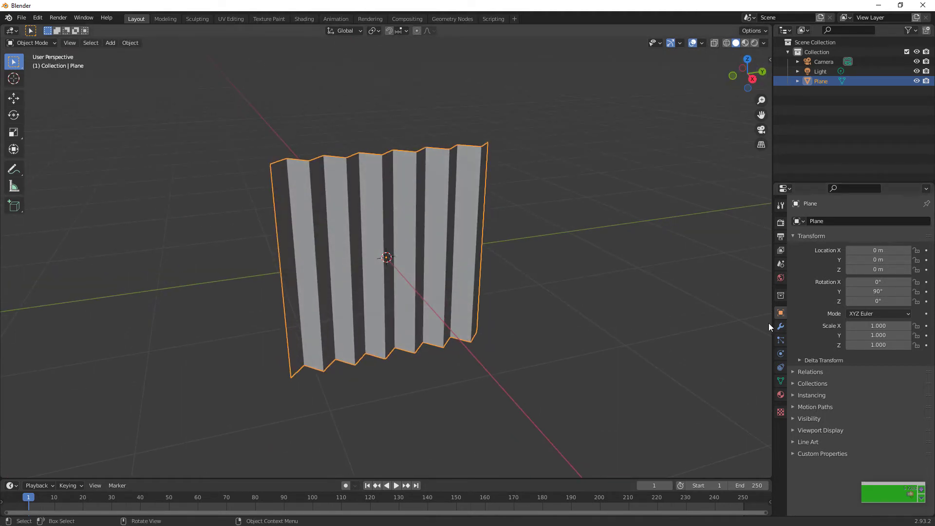
{"action": "left_click", "coordinate": [781, 326]}
{"action": "left_click", "coordinate": [812, 222]}
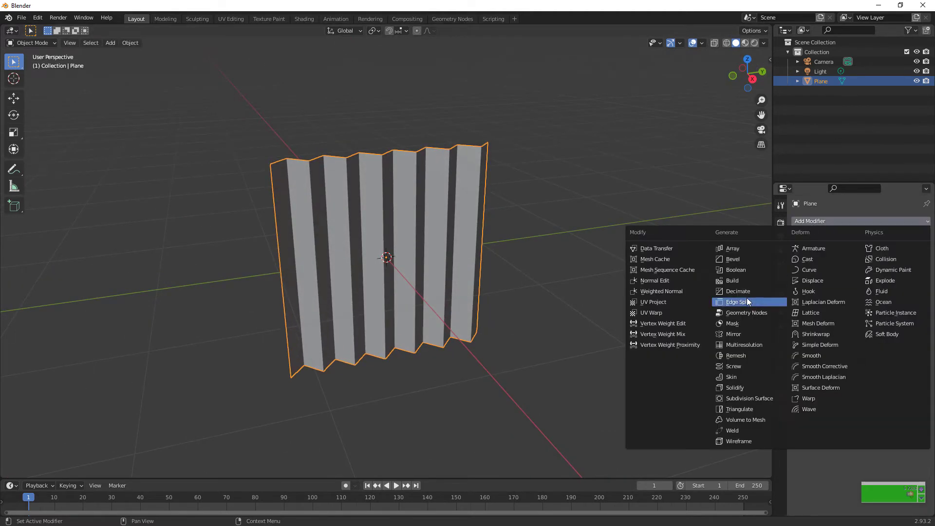
{"action": "left_click", "coordinate": [753, 399]}
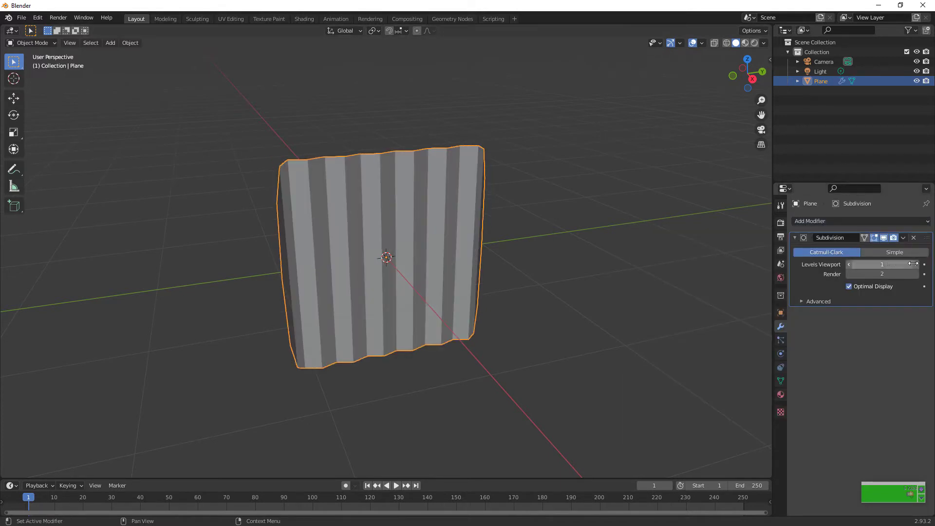
{"action": "left_click_drag", "start_coordinate": [913, 264], "coordinate": [930, 263]}
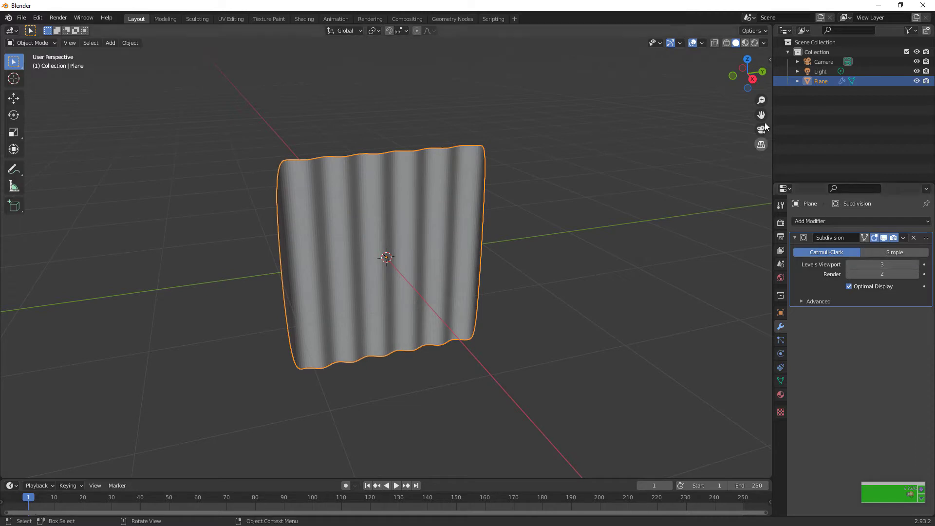
Add one vertical loop cut in each outermost pleat of the plane and slide it fully onto the outer edge, with factors 1.000 and -1.000.
{"action": "mouse_move", "coordinate": [747, 73]}
{"action": "left_mouse_down"}
{"action": "mouse_move", "coordinate": [711, 75]}
{"action": "mouse_move", "coordinate": [586, 145]}
{"action": "left_mouse_up"}
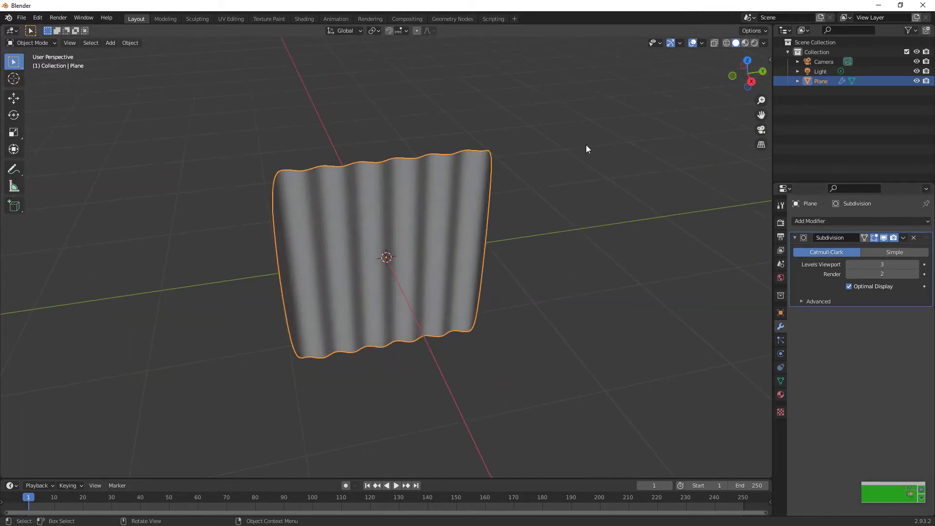
{"action": "key", "text": "Tab"}
{"action": "key", "text": "ctrl+r"}
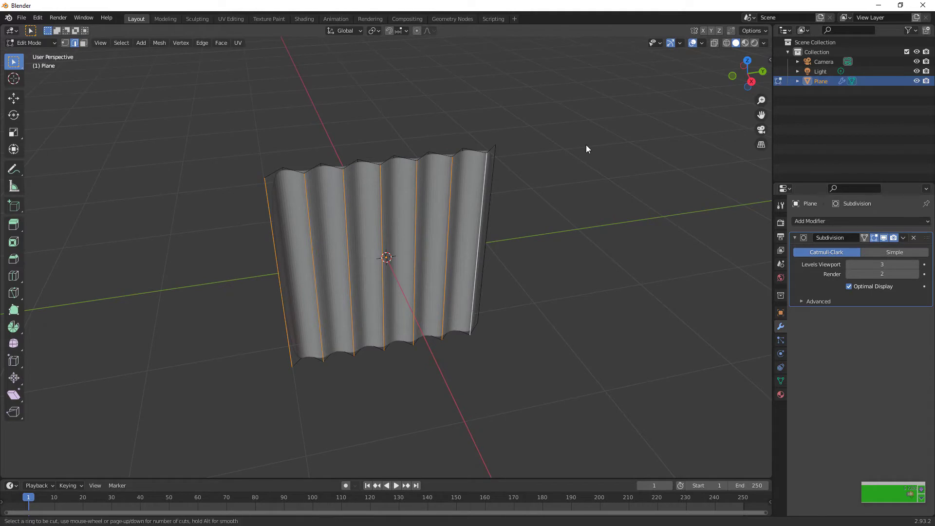
{"action": "left_click", "coordinate": [277, 175]}
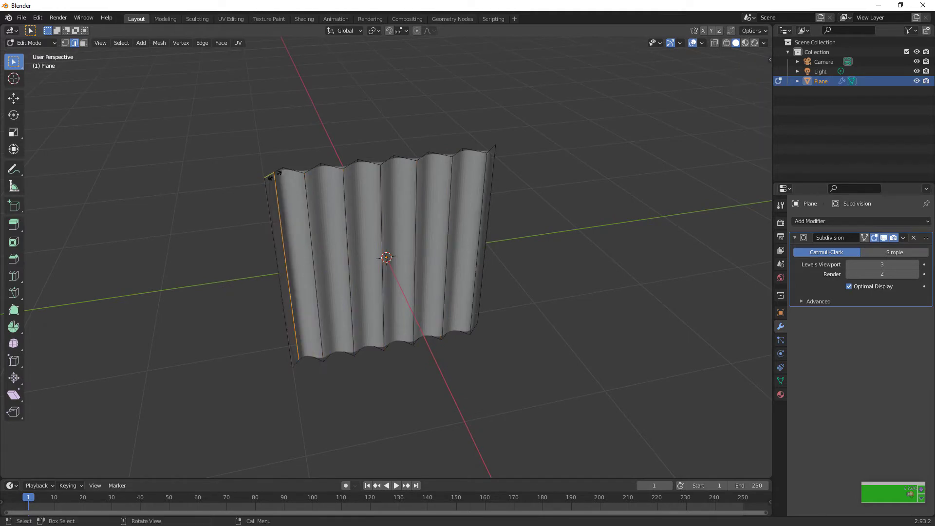
{"action": "left_click", "coordinate": [232, 225]}
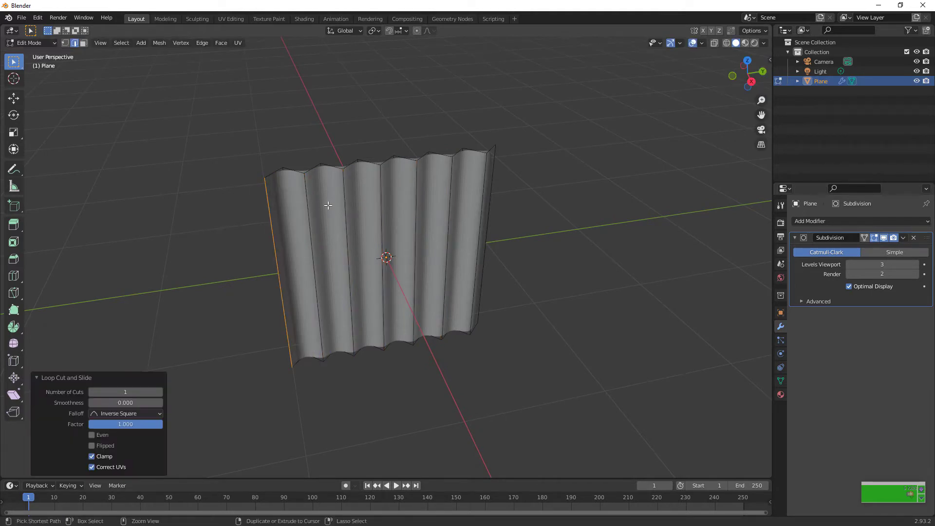
{"action": "key", "text": "ctrl+r"}
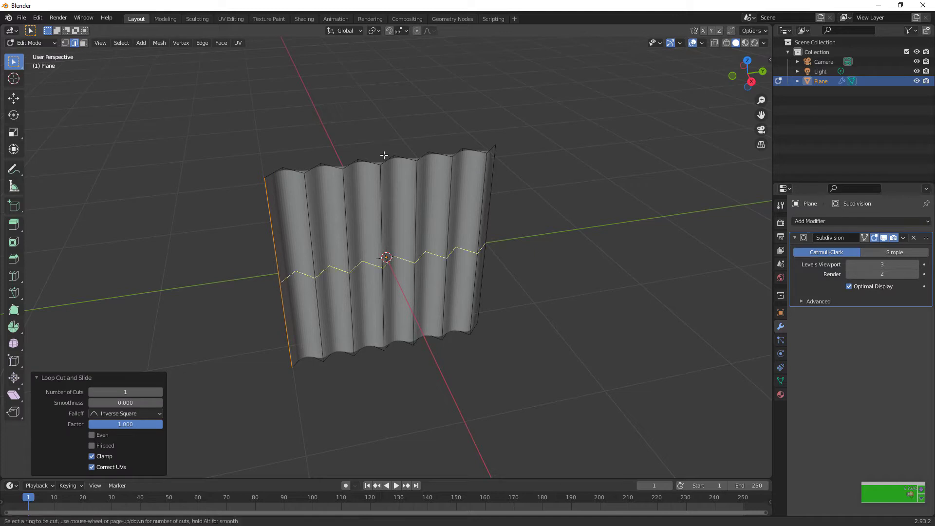
{"action": "left_click", "coordinate": [490, 143]}
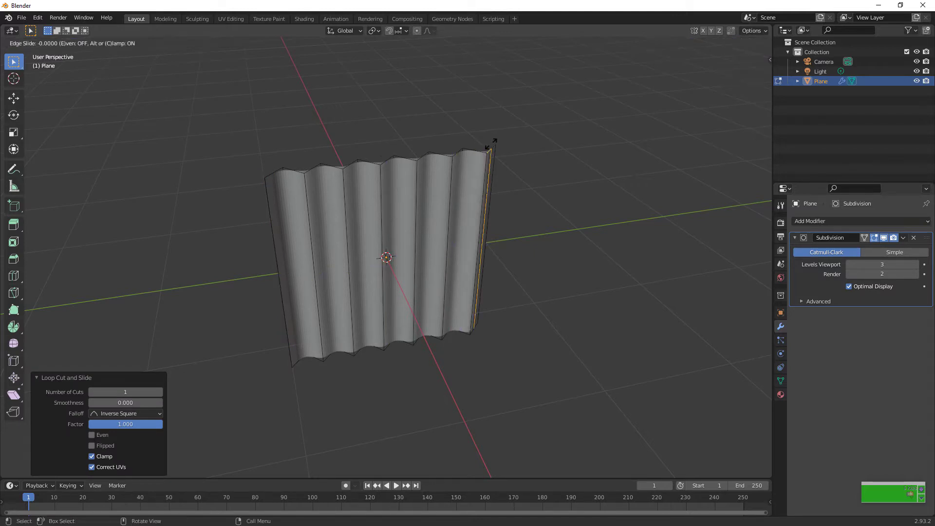
{"action": "left_click", "coordinate": [534, 116]}
Add two horizontal loop cuts to the pleated plane, slid fully onto its upper edge with factor 1.000 and its lower edge with factor -1.000.
{"action": "key", "text": "ctrl+r"}
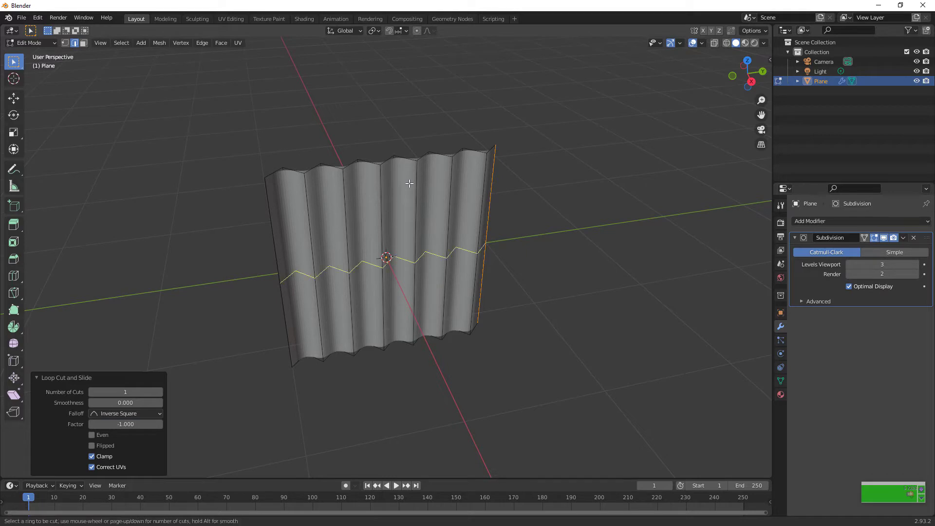
{"action": "left_click", "coordinate": [388, 187]}
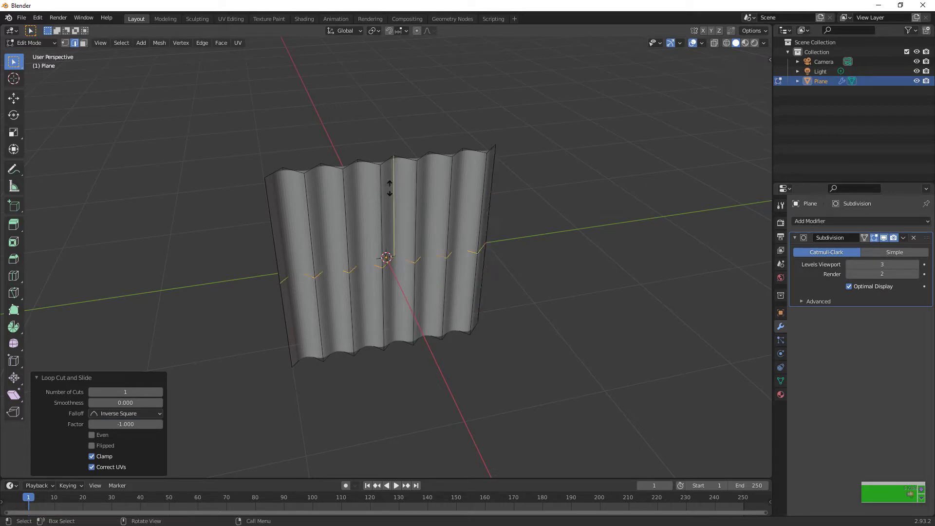
{"action": "left_click", "coordinate": [361, 81]}
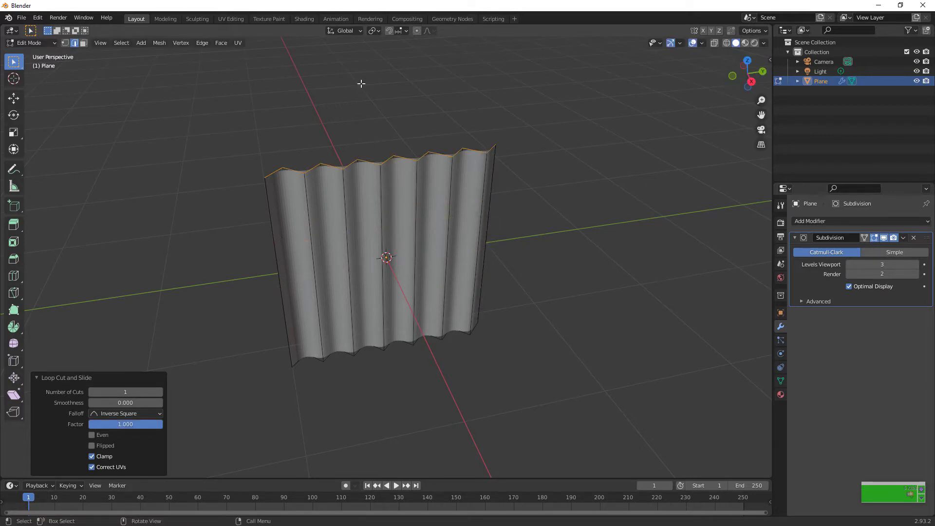
{"action": "key", "text": "ctrl+z"}
{"action": "key", "text": "ctrl+r"}
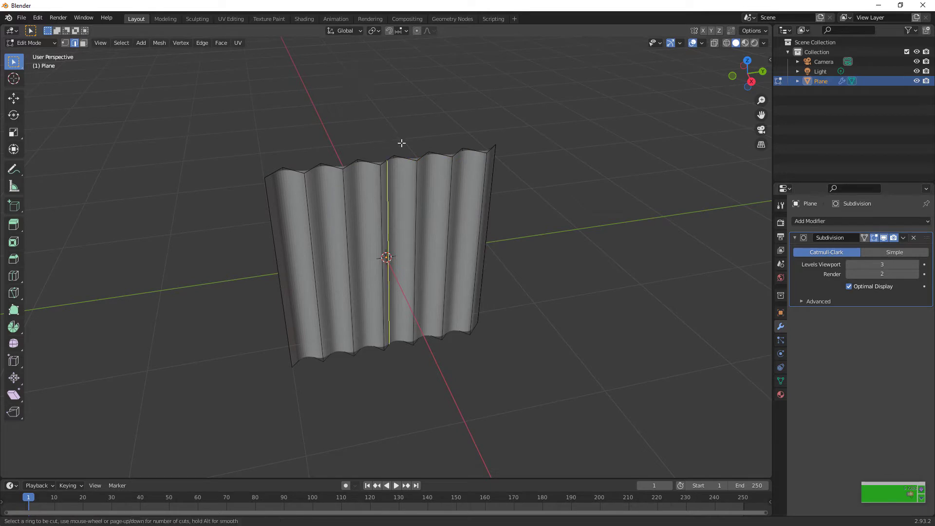
{"action": "left_click", "coordinate": [366, 234]}
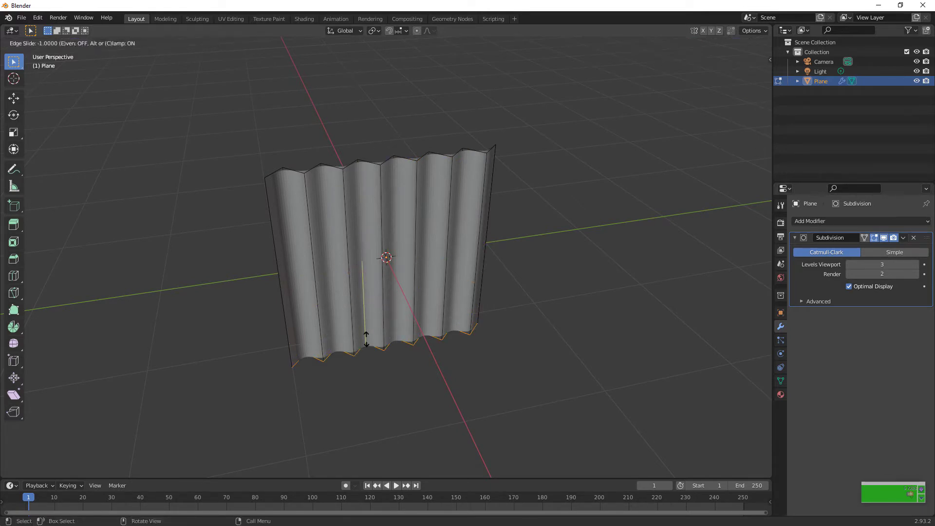
{"action": "left_click", "coordinate": [368, 361]}
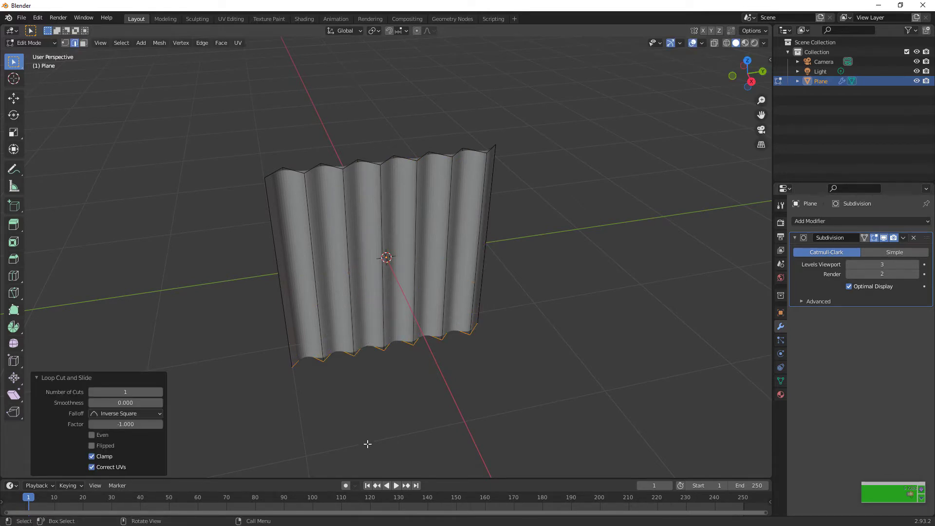
Return to Object Mode and shade the pleated plane smooth.
{"action": "key", "text": "Tab"}
{"action": "right_click", "coordinate": [489, 285]}
{"action": "left_click", "coordinate": [489, 285]}
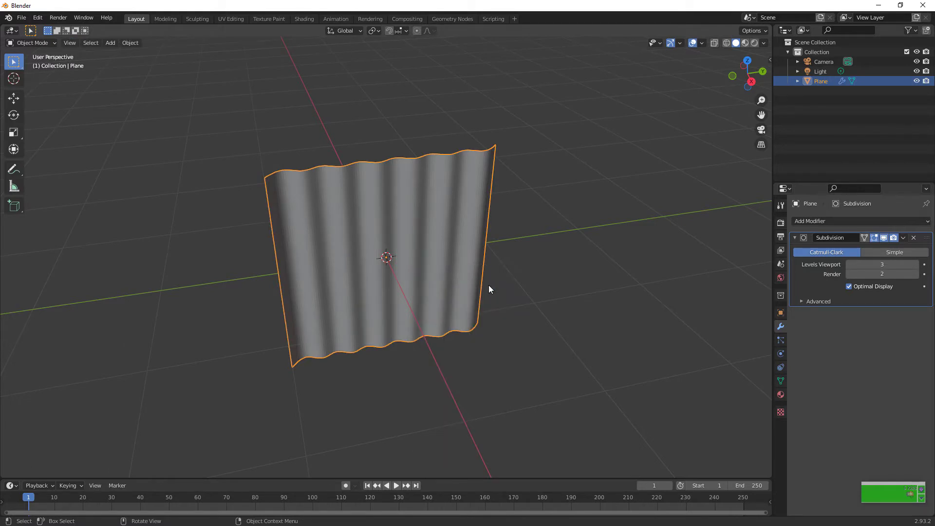
In Edit Mode, select every second vertical edge of the pleated plane, from its outer left edge across to its right side.
{"action": "mouse_move", "coordinate": [747, 73]}
{"action": "left_mouse_down"}
{"action": "mouse_move", "coordinate": [750, 117]}
{"action": "mouse_move", "coordinate": [745, 83]}
{"action": "left_mouse_up"}
{"action": "key", "text": "Tab"}
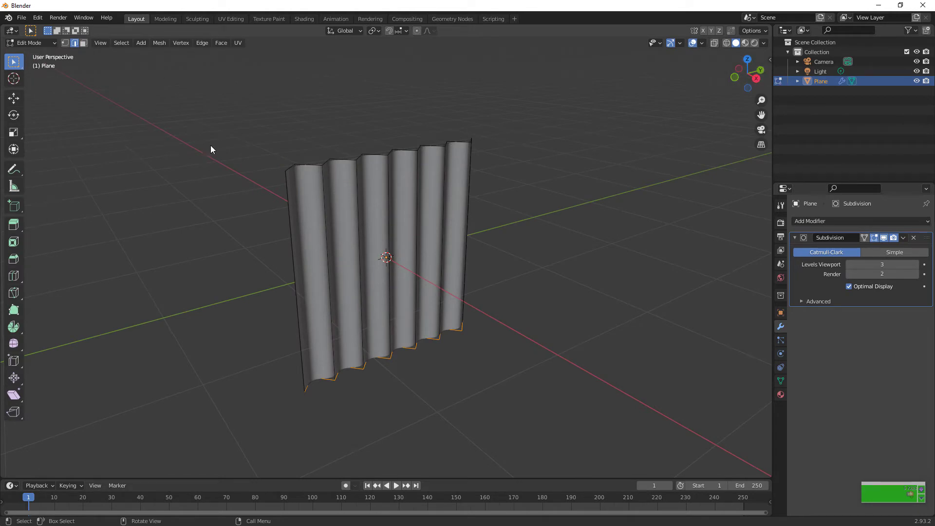
{"action": "left_click", "coordinate": [286, 197]}
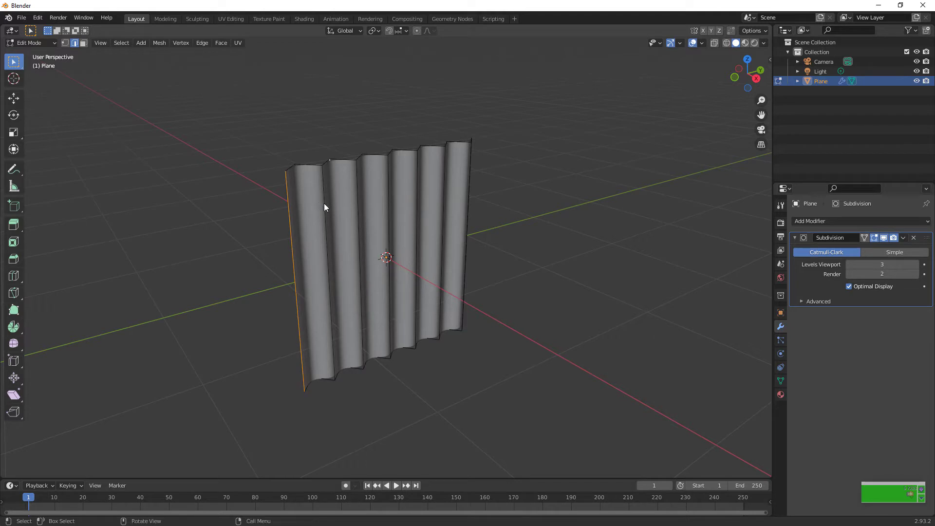
{"action": "left_click", "coordinate": [324, 204]}
{"action": "left_click", "coordinate": [281, 221], "text": "shift"}
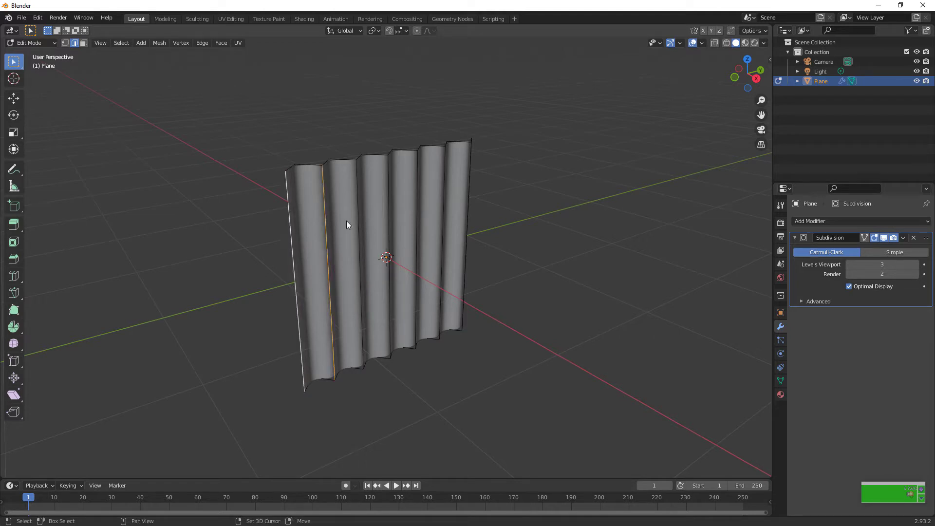
{"action": "left_click", "coordinate": [361, 205], "text": "shift"}
{"action": "left_click", "coordinate": [359, 209], "text": "shift"}
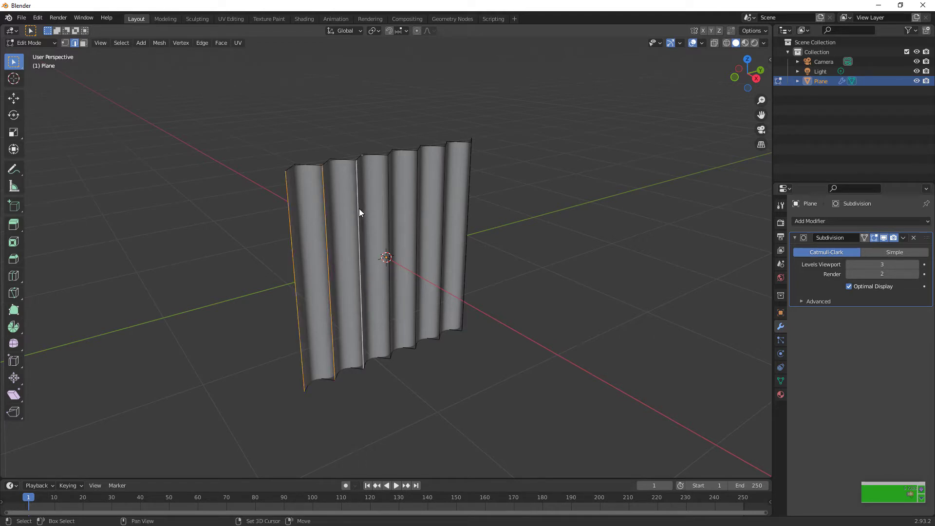
{"action": "left_click", "coordinate": [385, 207], "text": "shift"}
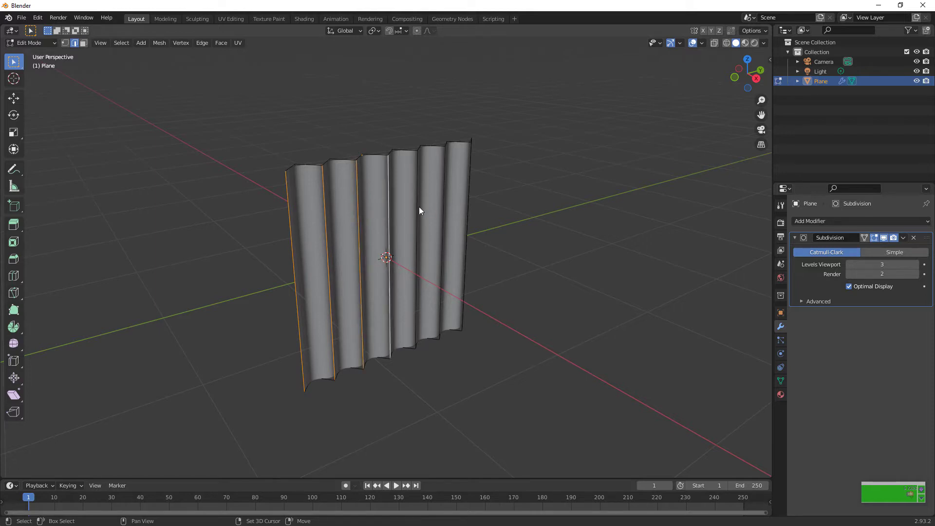
{"action": "left_click", "coordinate": [419, 206], "text": "shift"}
{"action": "left_click", "coordinate": [414, 209], "text": "shift"}
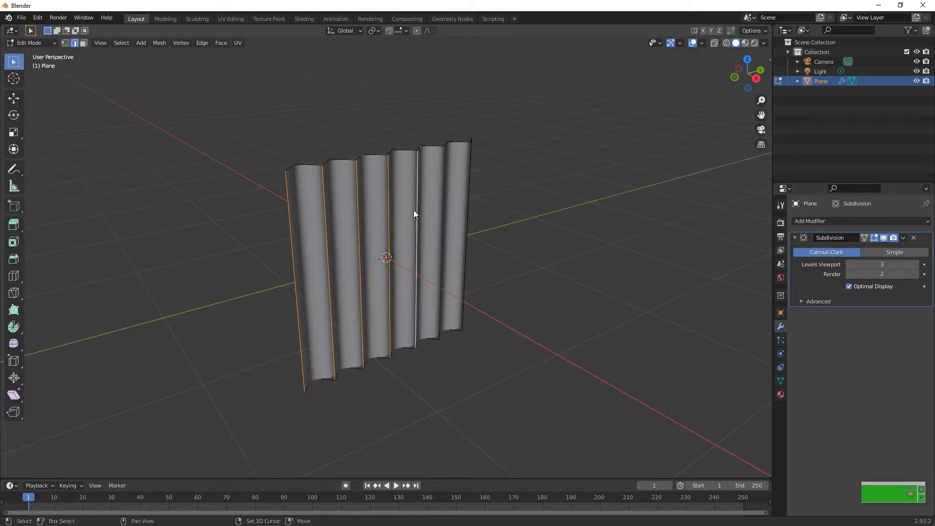
{"action": "left_click", "coordinate": [439, 215], "text": "shift"}
{"action": "left_click", "coordinate": [469, 209], "text": "shift"}
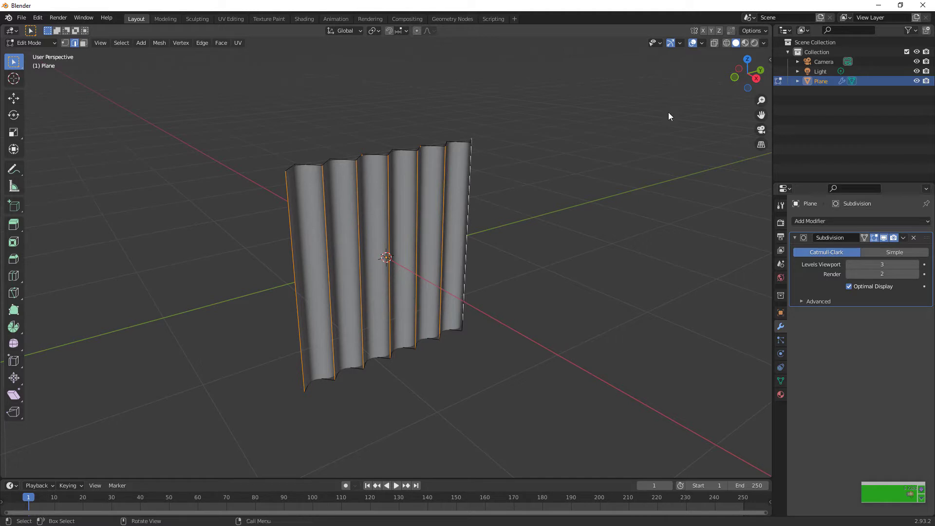
Refine the edge selection to only the seven vertical pleat edges that project toward positive X, removing the recessed ones.
{"action": "left_click", "coordinate": [748, 59]}
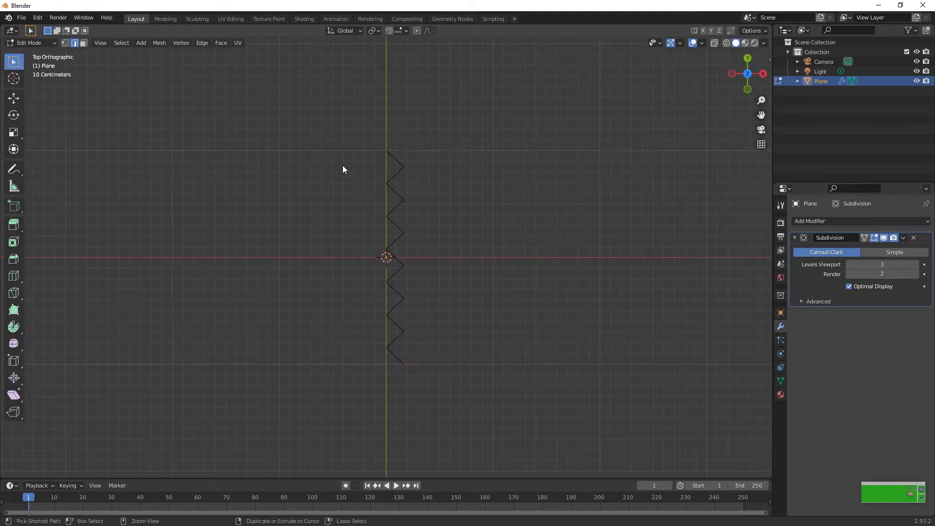
{"action": "left_click_drag", "start_coordinate": [343, 165], "coordinate": [388, 405]}
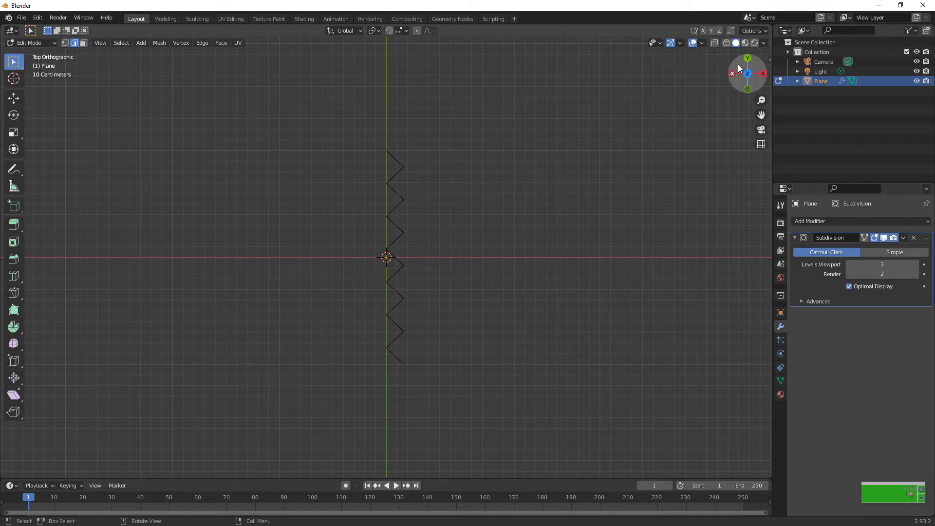
{"action": "left_click_drag", "start_coordinate": [738, 64], "coordinate": [707, 50]}
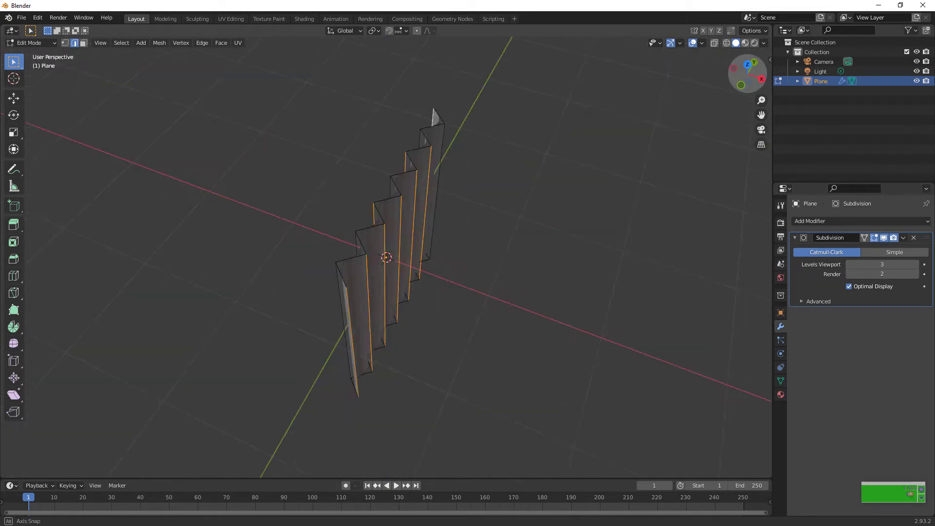
{"action": "left_click", "coordinate": [748, 64]}
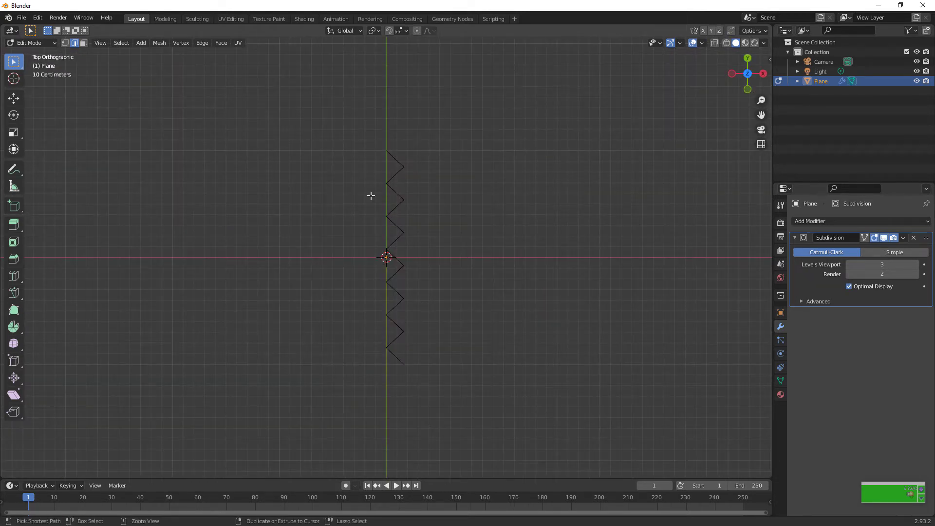
{"action": "left_click_drag", "start_coordinate": [334, 141], "coordinate": [386, 312]}
{"action": "left_click_drag", "start_coordinate": [378, 190], "coordinate": [389, 294]}
{"action": "left_click_drag", "start_coordinate": [746, 78], "coordinate": [503, 163]}
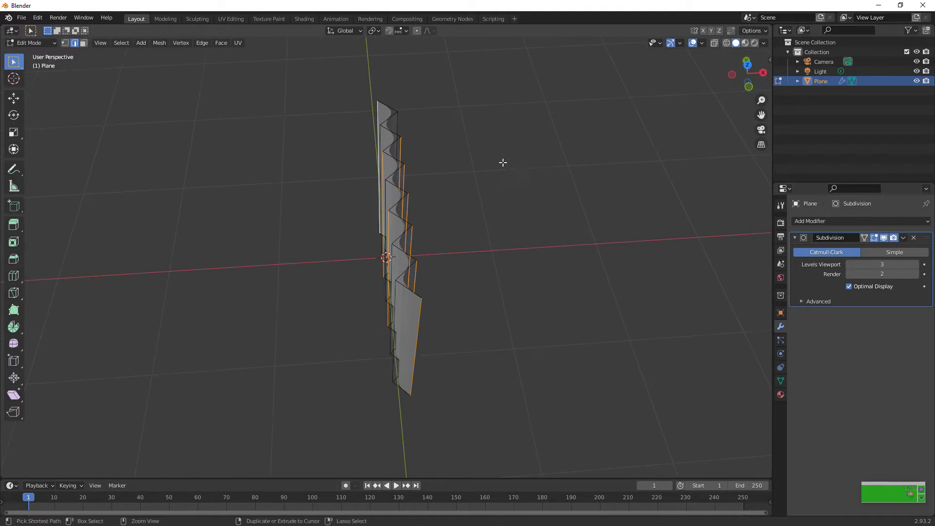
{"action": "left_click_drag", "start_coordinate": [355, 122], "coordinate": [391, 305]}
{"action": "left_click_drag", "start_coordinate": [381, 229], "coordinate": [397, 279], "text": "ctrl"}
{"action": "left_click_drag", "start_coordinate": [747, 73], "coordinate": [571, 146]}
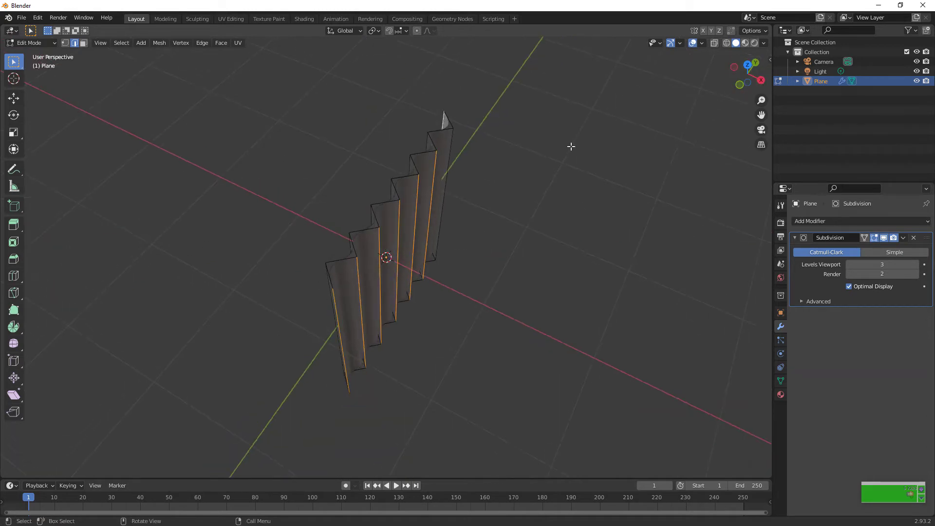
{"action": "left_click", "coordinate": [451, 152], "text": "shift"}
{"action": "left_click_drag", "start_coordinate": [439, 90], "coordinate": [460, 122], "text": "ctrl"}
Move the selected pleat edges about 0.08 m along X to deepen the folds, and return to Object Mode.
{"action": "key", "text": "g"}
{"action": "key", "text": "y"}
{"action": "key", "text": "x"}
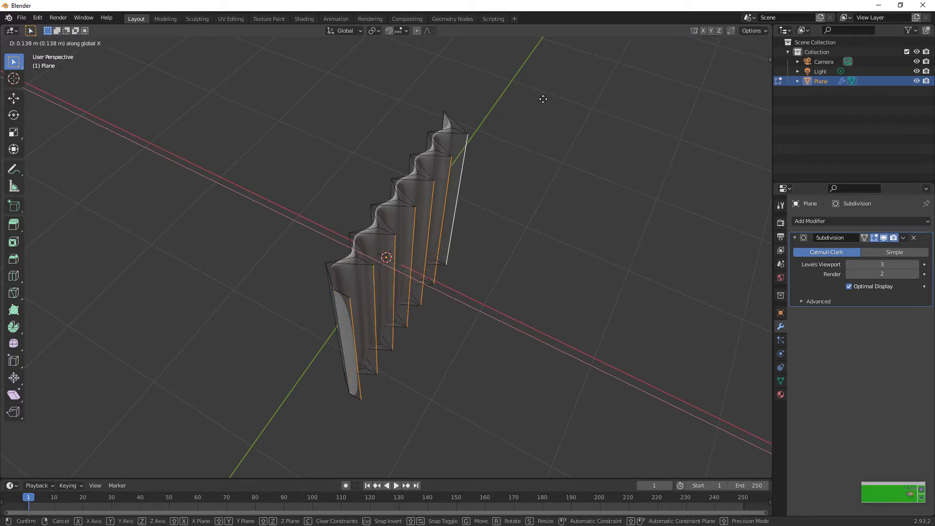
{"action": "left_click", "coordinate": [538, 98]}
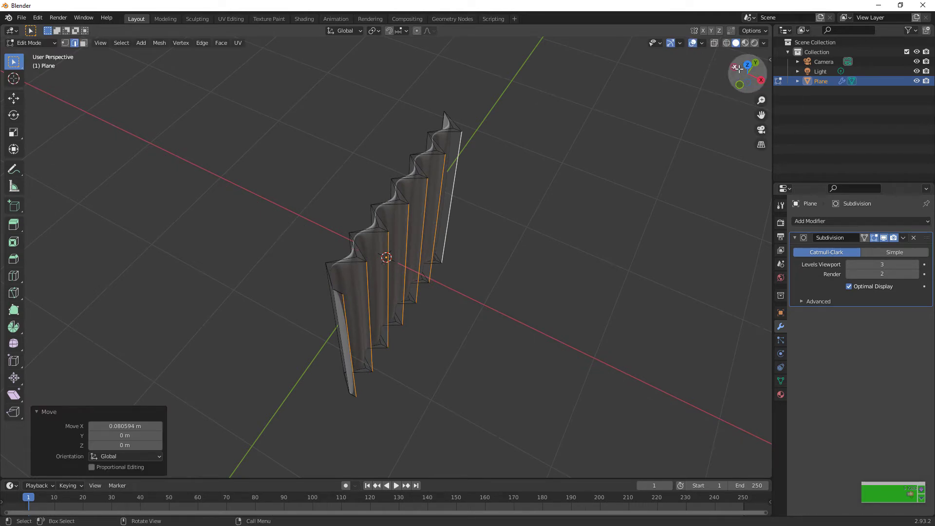
{"action": "left_click_drag", "start_coordinate": [728, 69], "coordinate": [716, 85]}
{"action": "key", "text": "Tab"}
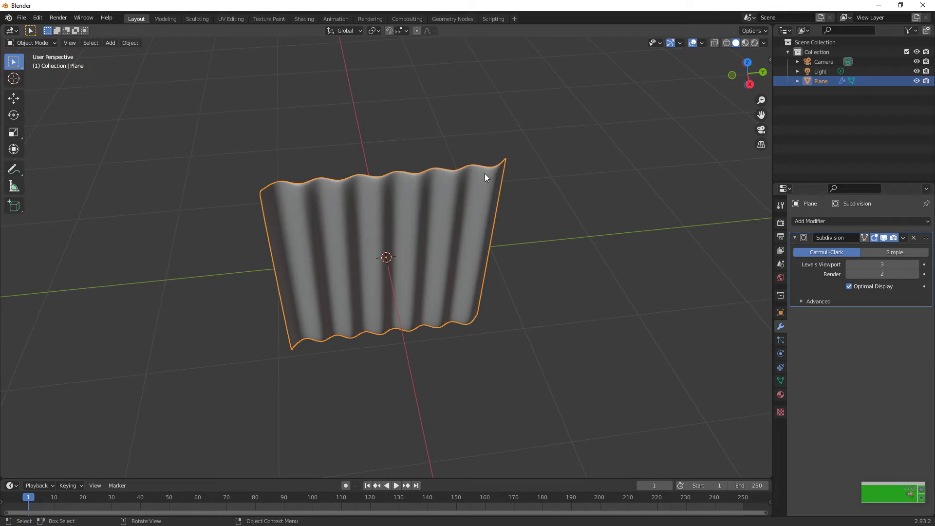
Add a cylinder and scale it to about 0.026 in X and Y, keeping its Z height, to form a thin rod.
{"action": "key", "text": "shift+a"}
{"action": "mouse_move", "coordinate": [484, 174]}
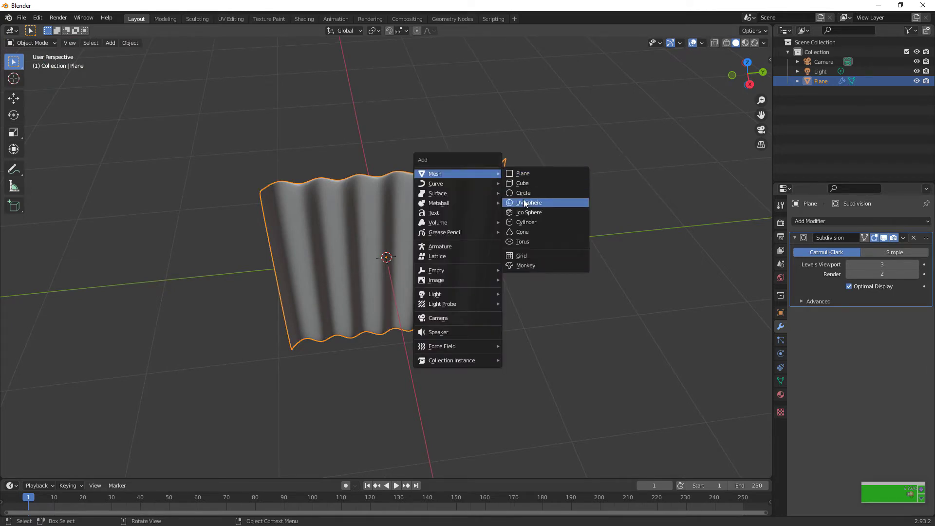
{"action": "left_click", "coordinate": [544, 224]}
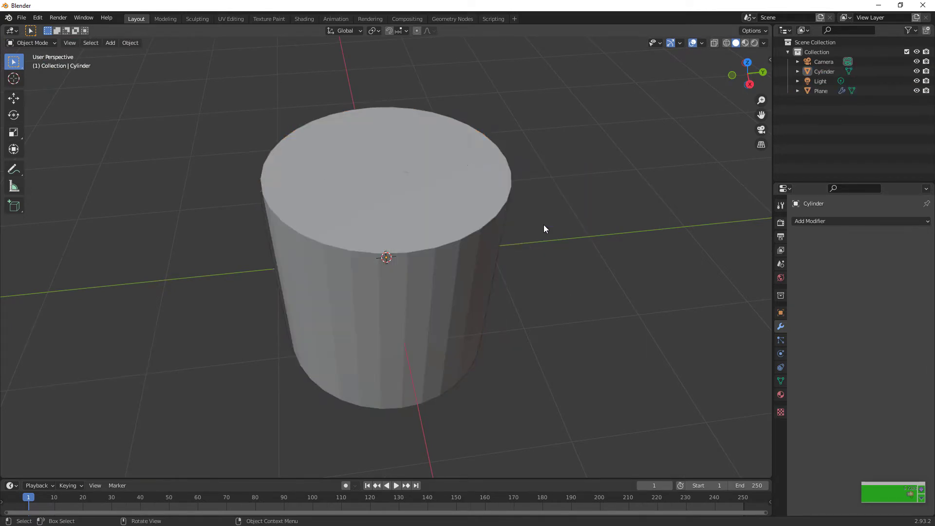
{"action": "key", "text": "s"}
{"action": "key", "text": "shift+z"}
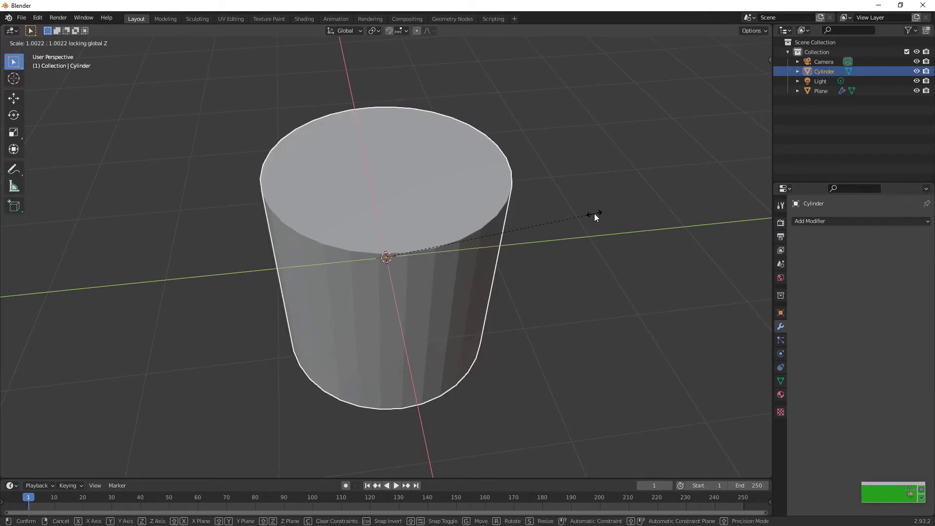
{"action": "left_click", "coordinate": [391, 254]}
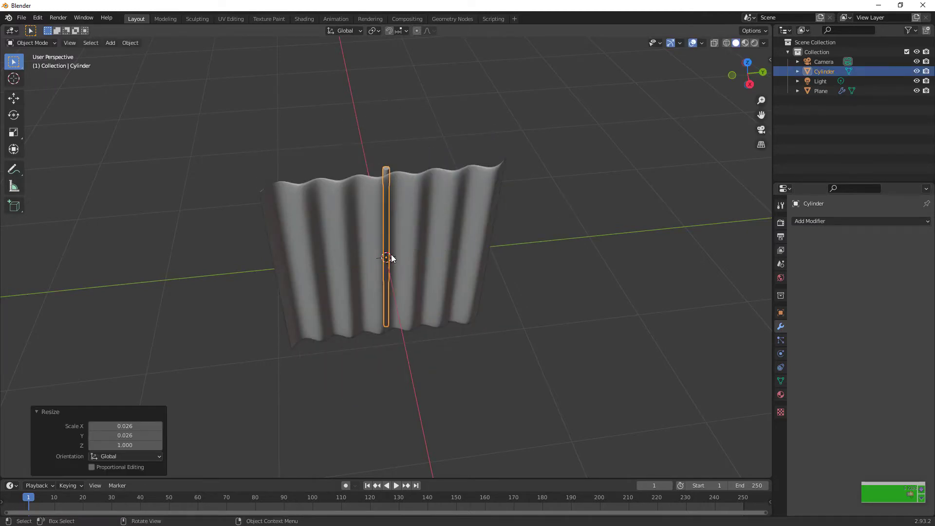
Rotate the thin cylinder 90° about the X axis and lengthen it along Y with a scale factor of about -4.232.
{"action": "key", "text": "r"}
{"action": "key", "text": "x"}
{"action": "type", "text": "y"}
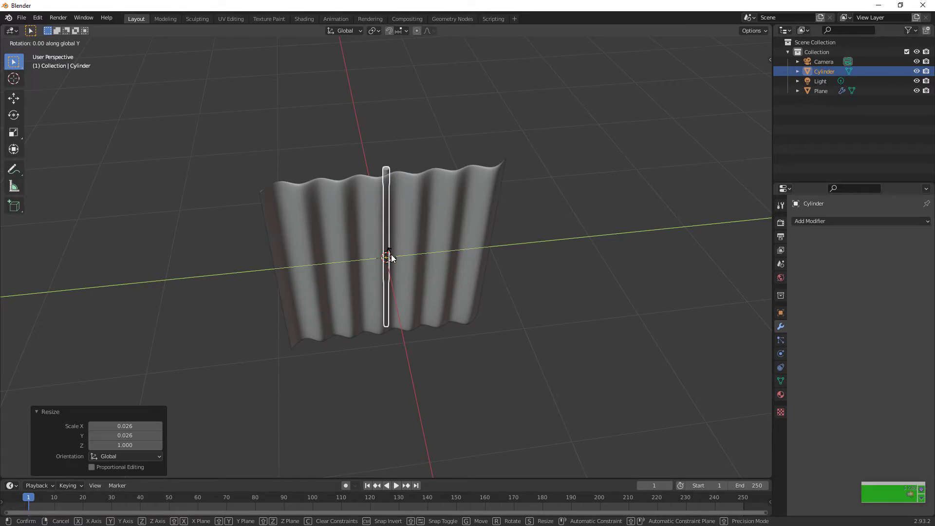
{"action": "type", "text": "x90"}
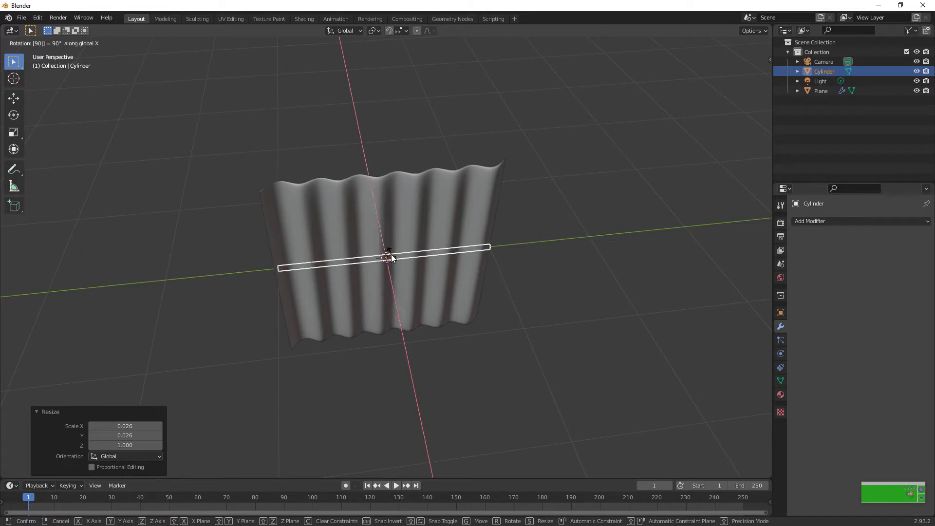
{"action": "key", "text": "Return"}
{"action": "key", "text": "s"}
{"action": "key", "text": "x"}
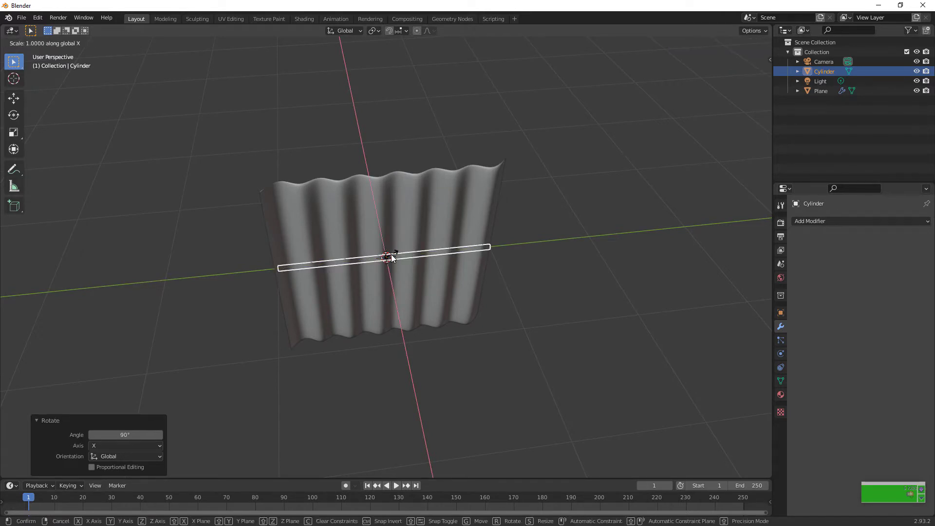
{"action": "key", "text": "y"}
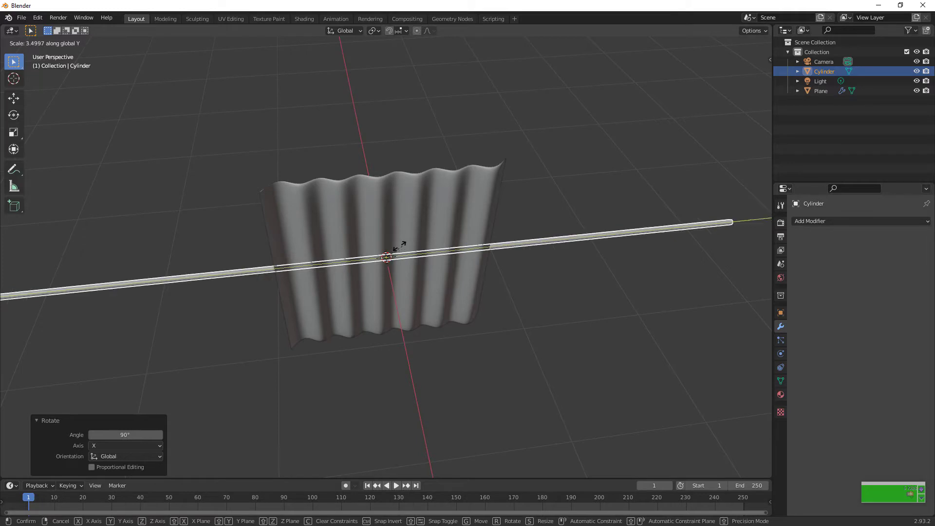
{"action": "left_click", "coordinate": [378, 235]}
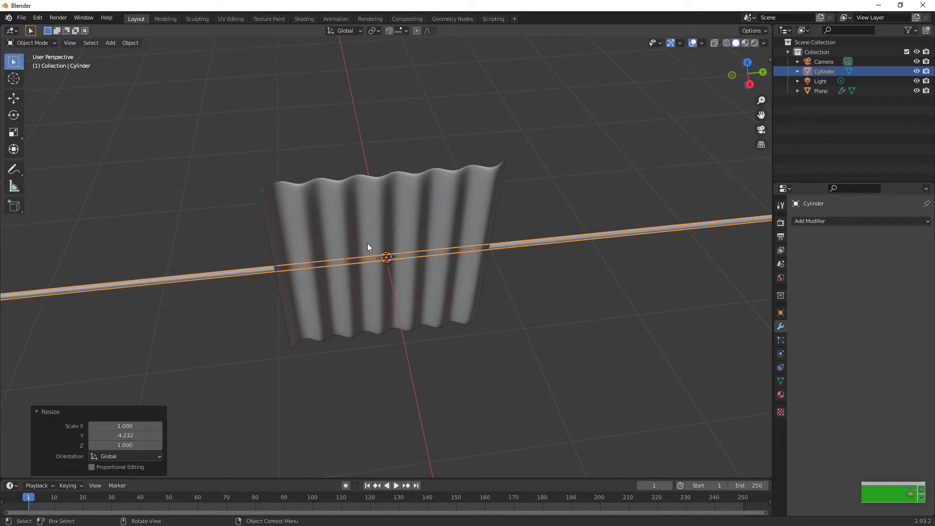
Delete the default cube in the new scene and add a plane mesh in its place.
{"action": "key", "text": "Delete"}
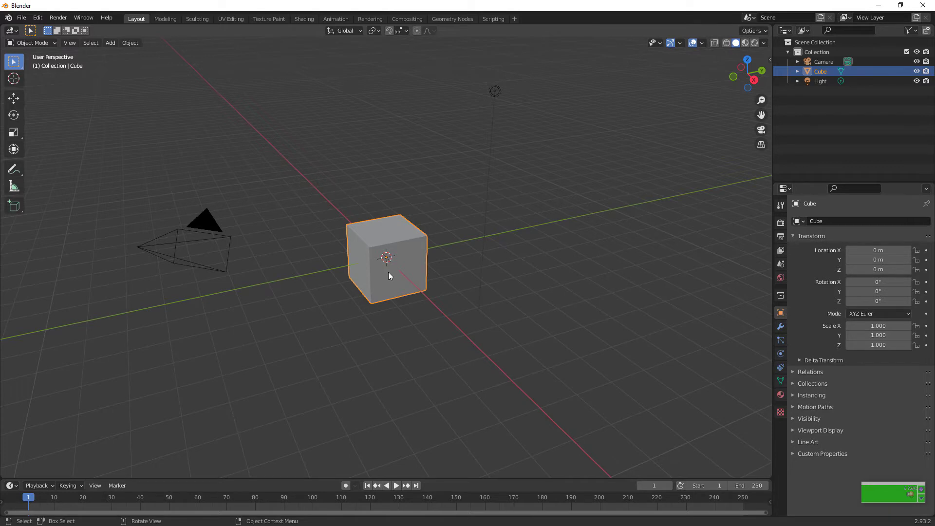
{"action": "key", "text": "Delete"}
{"action": "key", "text": "shift+a"}
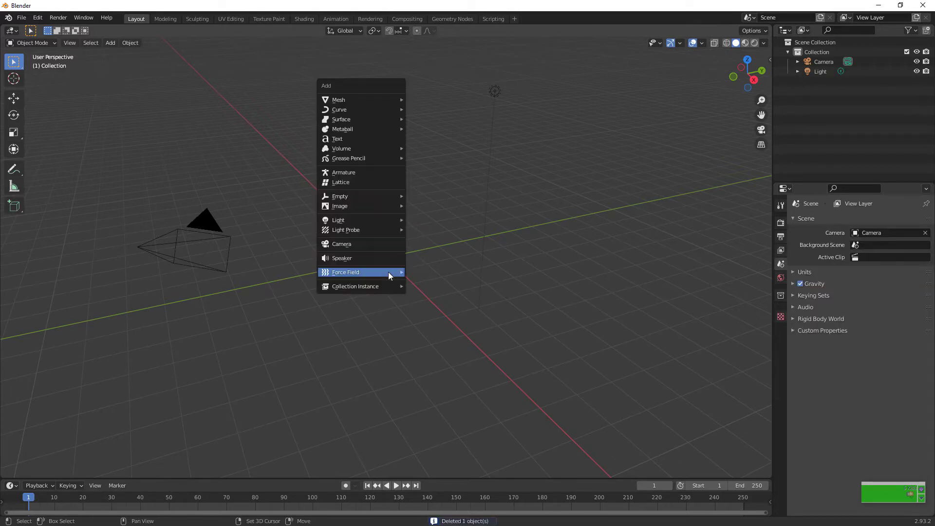
{"action": "mouse_move", "coordinate": [347, 102]}
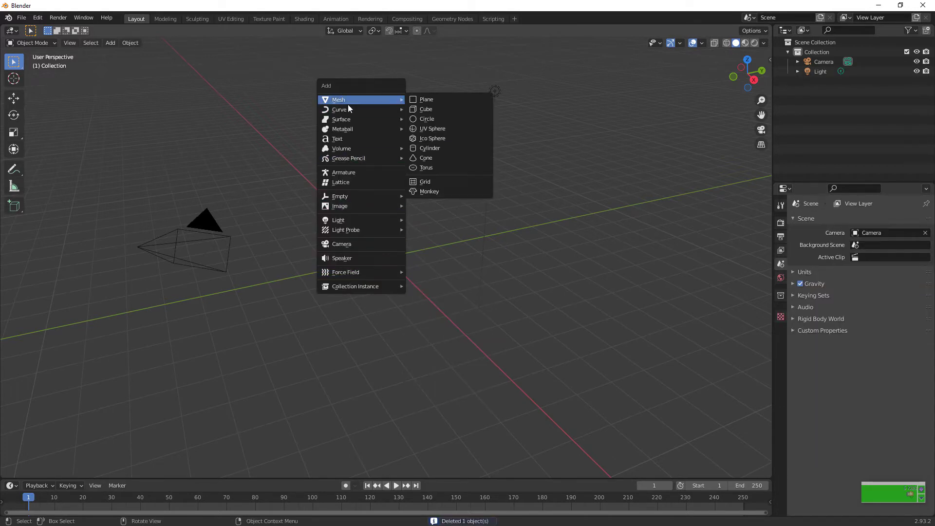
{"action": "left_click", "coordinate": [419, 102]}
{"action": "scroll", "coordinate": [481, 150], "scroll_direction": "up", "scroll_amount": 4}
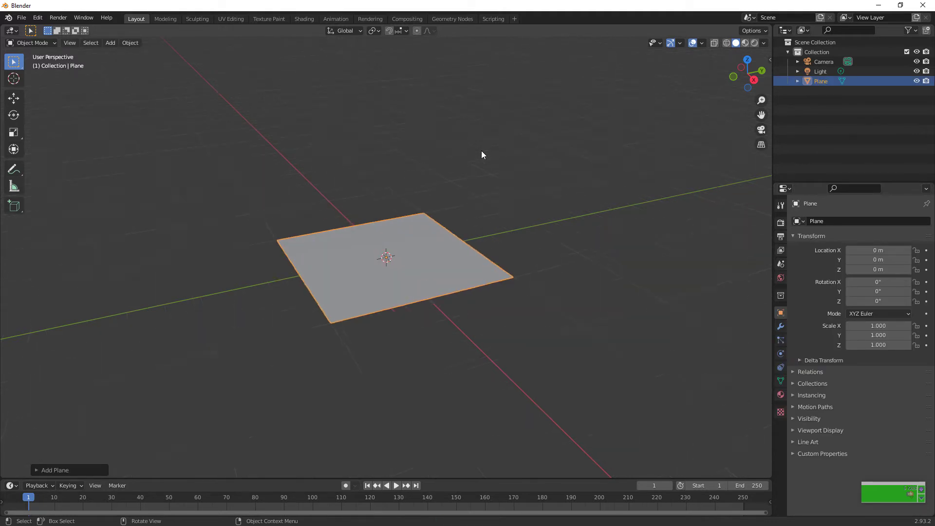
{"action": "key", "text": "Tab"}
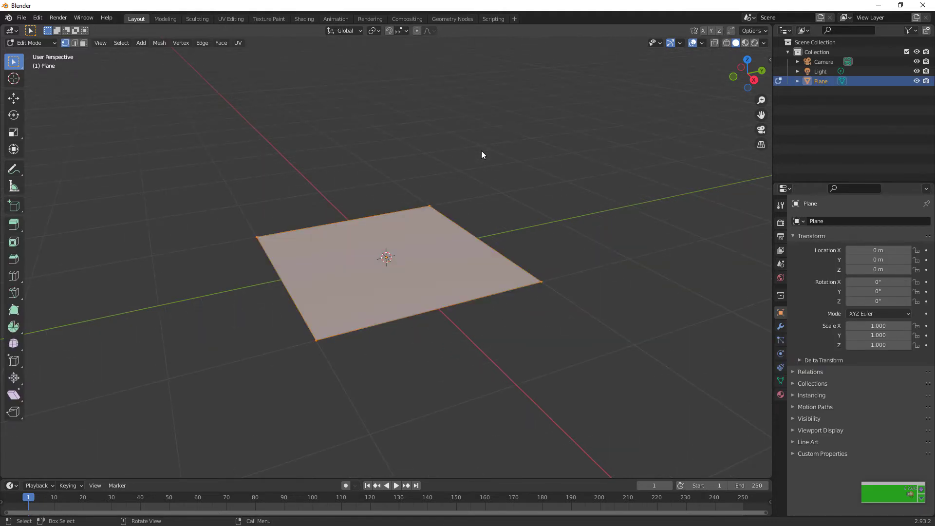
{"action": "right_click", "coordinate": [357, 252]}
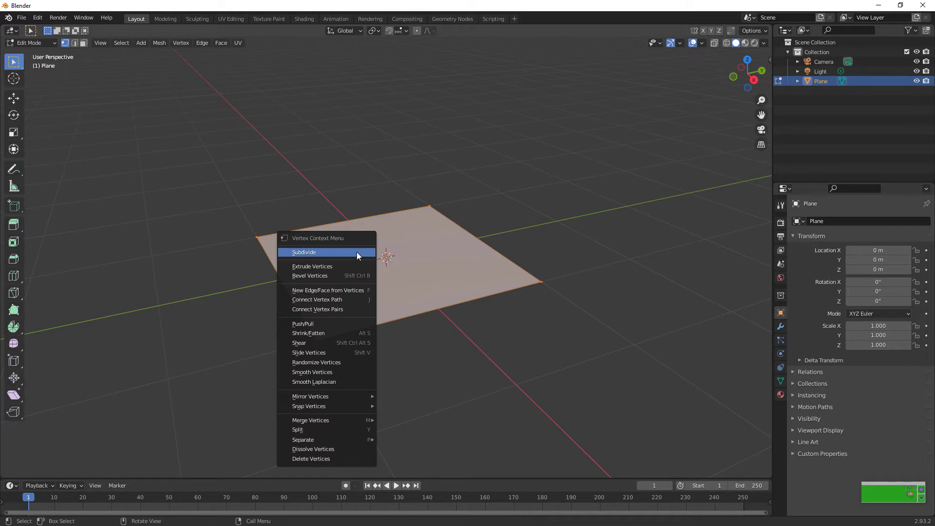
{"action": "left_click", "coordinate": [357, 252]}
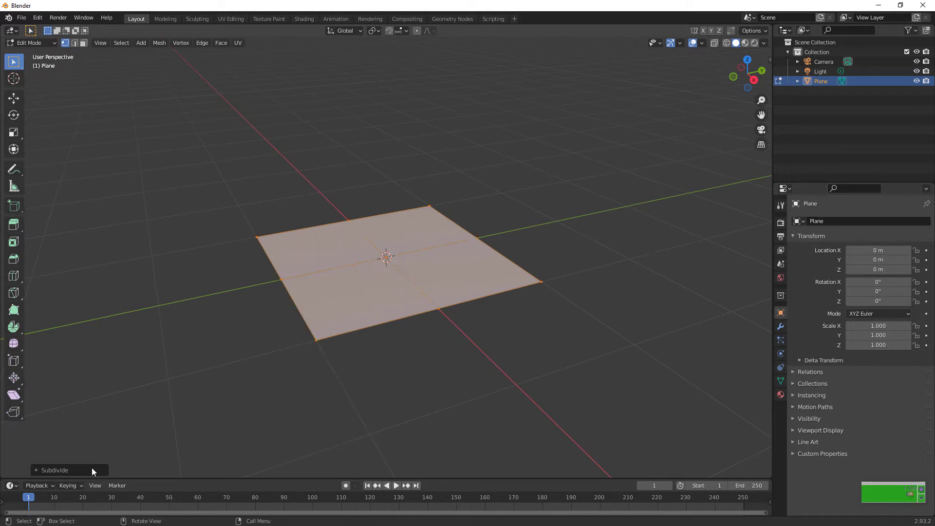
{"action": "left_click", "coordinate": [92, 469]}
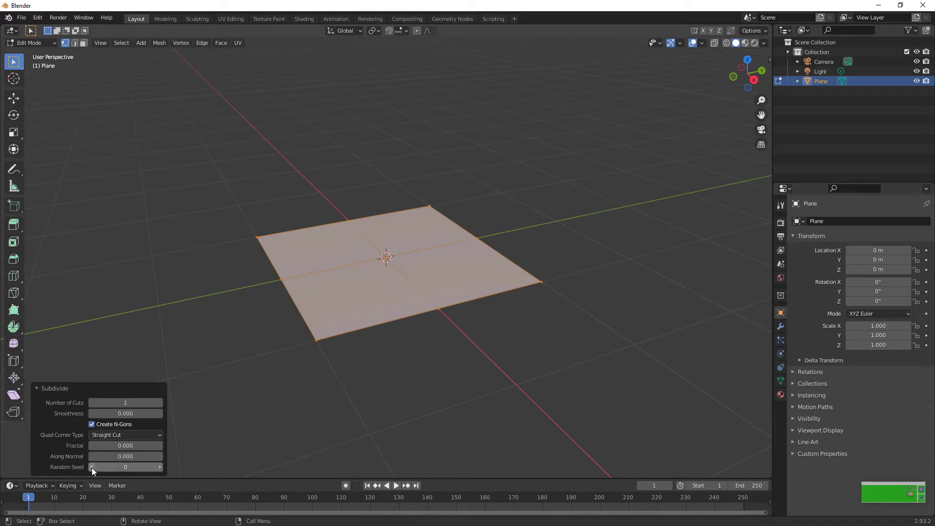
{"action": "left_click", "coordinate": [125, 402]}
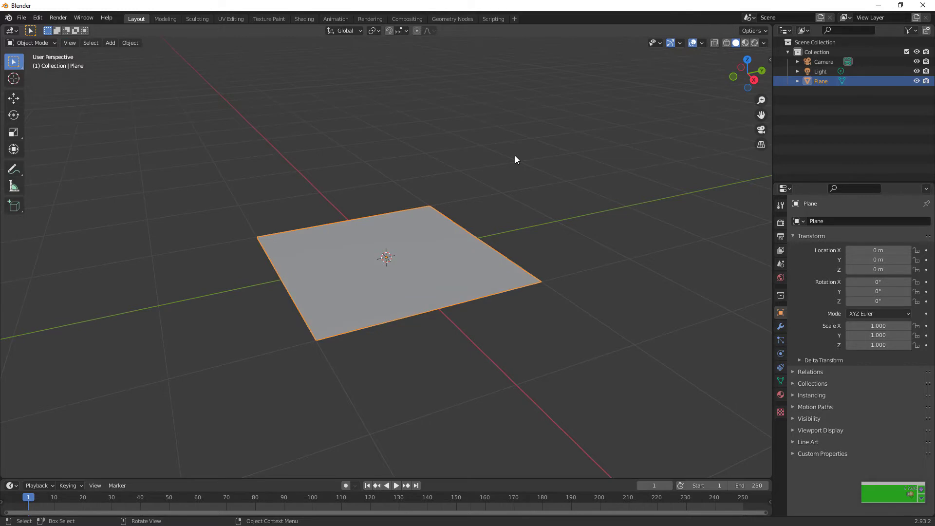
Enter Edit Mode and divide the plane with 15 evenly spaced, centred loop cuts running along X.
{"action": "key", "text": "Tab"}
{"action": "right_click", "coordinate": [515, 156]}
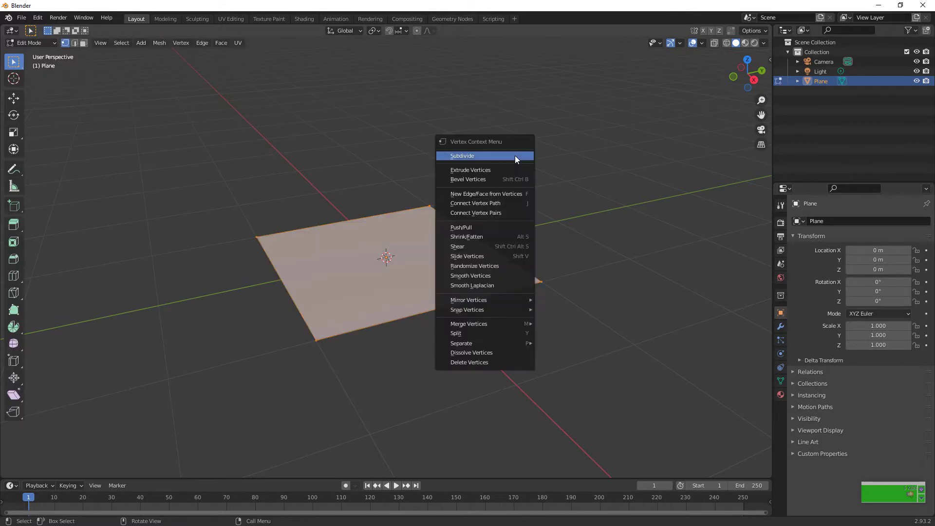
{"action": "key", "text": "ctrl+r"}
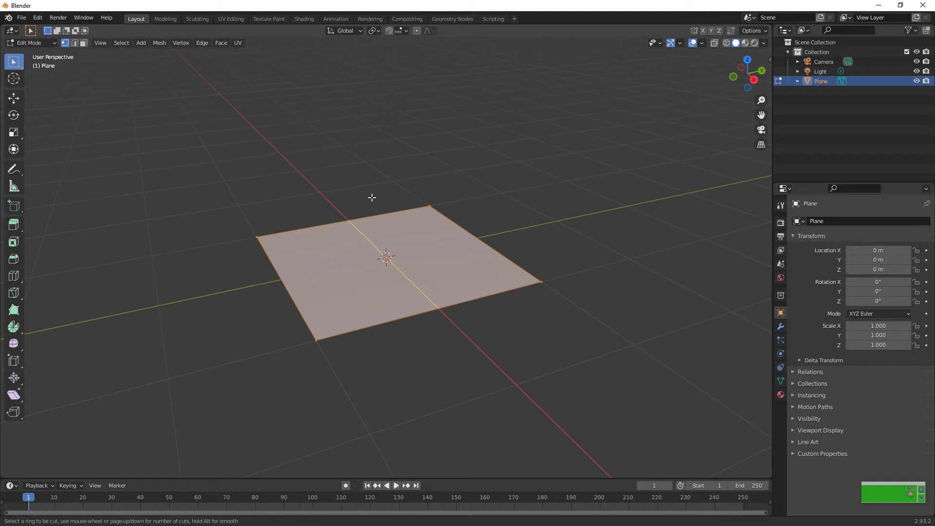
{"action": "scroll", "coordinate": [372, 197], "scroll_direction": "up", "scroll_amount": 14}
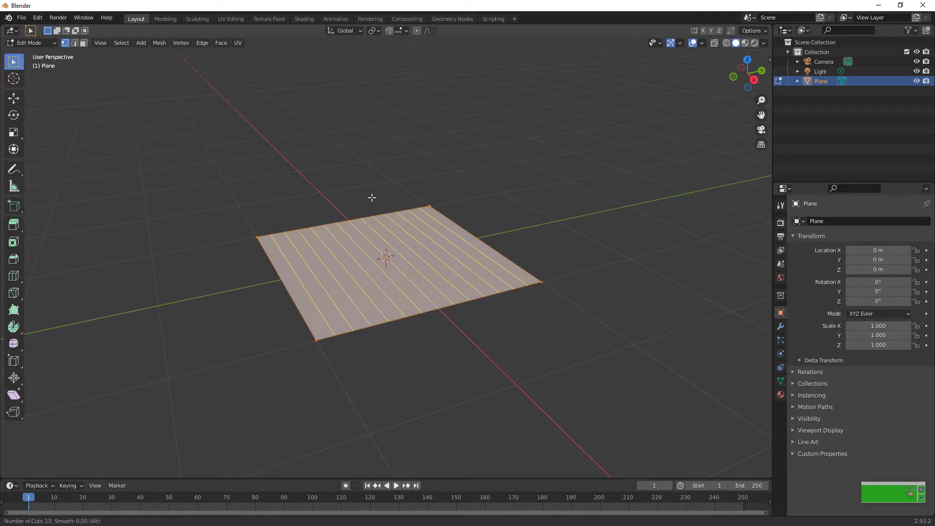
{"action": "left_click", "coordinate": [372, 197]}
{"action": "right_click", "coordinate": [372, 197]}
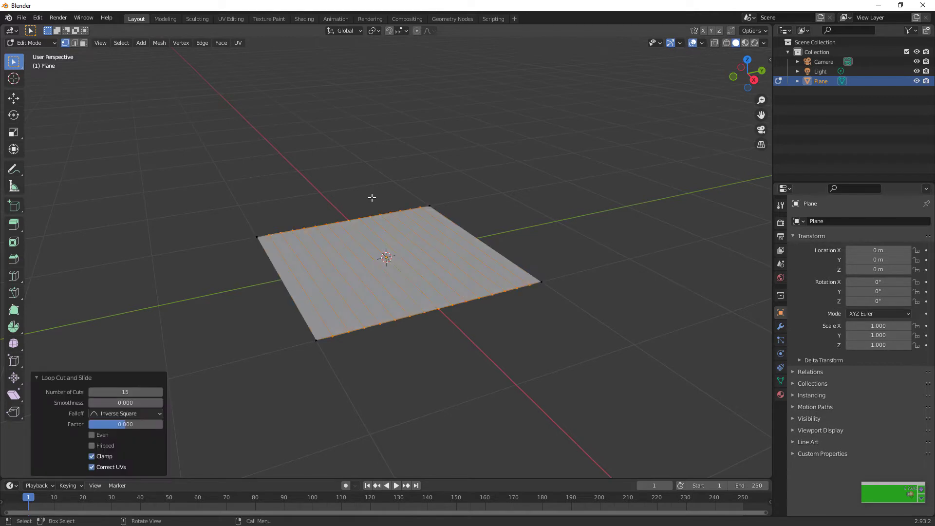
Switch to edge selection and select only the first cut edge beside the plane's negative-Y border.
{"action": "scroll", "coordinate": [372, 197], "scroll_direction": "up", "scroll_amount": 2}
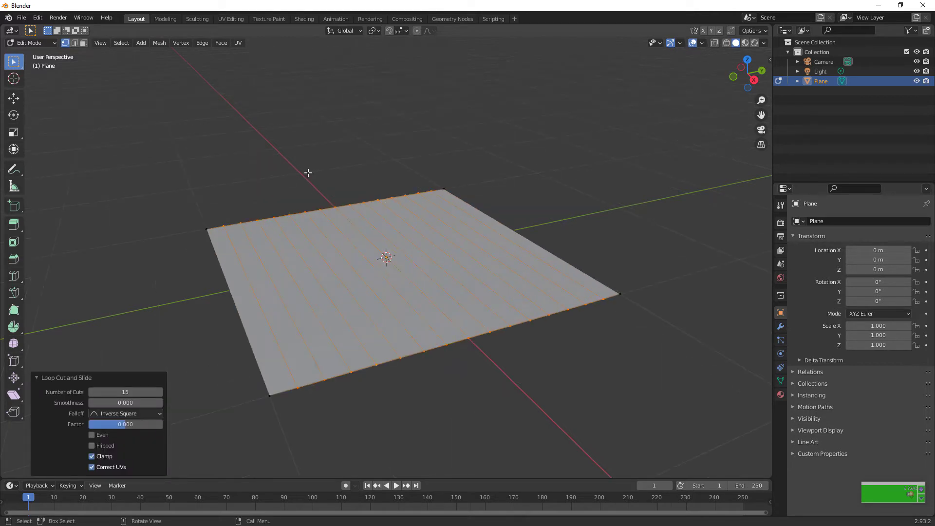
{"action": "left_click", "coordinate": [76, 43]}
{"action": "left_click", "coordinate": [184, 159]}
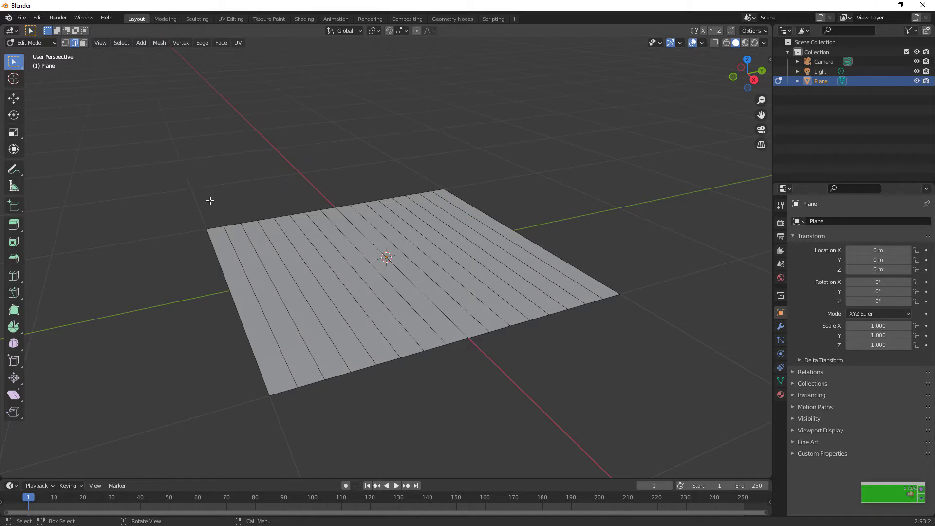
{"action": "left_click", "coordinate": [246, 258]}
{"action": "left_click", "coordinate": [300, 285], "text": "ctrl"}
{"action": "left_click", "coordinate": [346, 277], "text": "ctrl"}
{"action": "left_click", "coordinate": [382, 268], "text": "ctrl"}
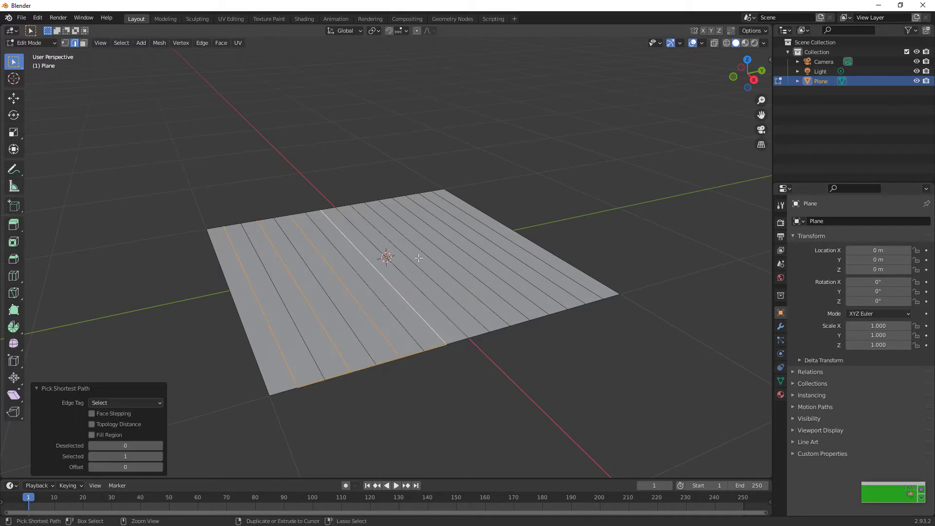
{"action": "left_click", "coordinate": [421, 267], "text": "ctrl"}
{"action": "left_click", "coordinate": [460, 263], "text": "ctrl"}
{"action": "key", "text": "ctrl+z"}
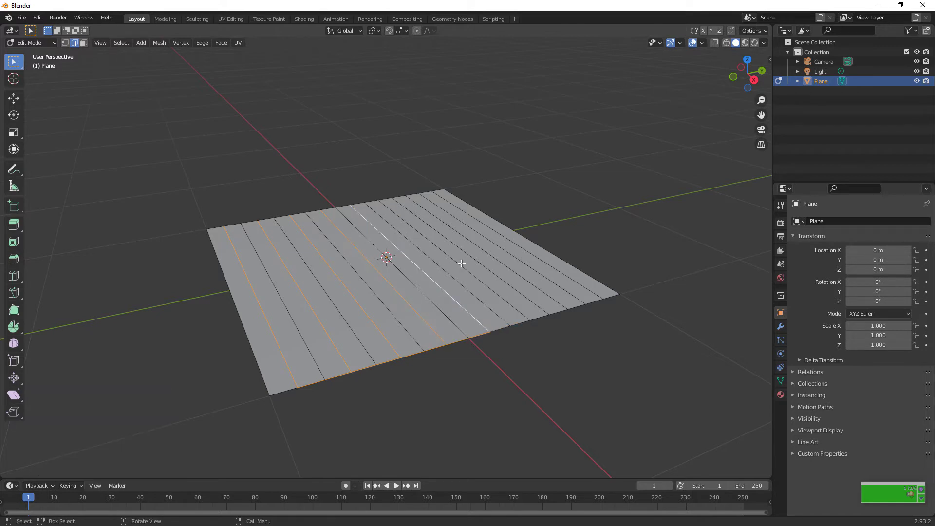
{"action": "key", "text": "ctrl+z"}
{"action": "key", "text": "ctrl+z"}
{"action": "key", "text": "ctrl+z"}
{"action": "key", "text": "ctrl+z"}
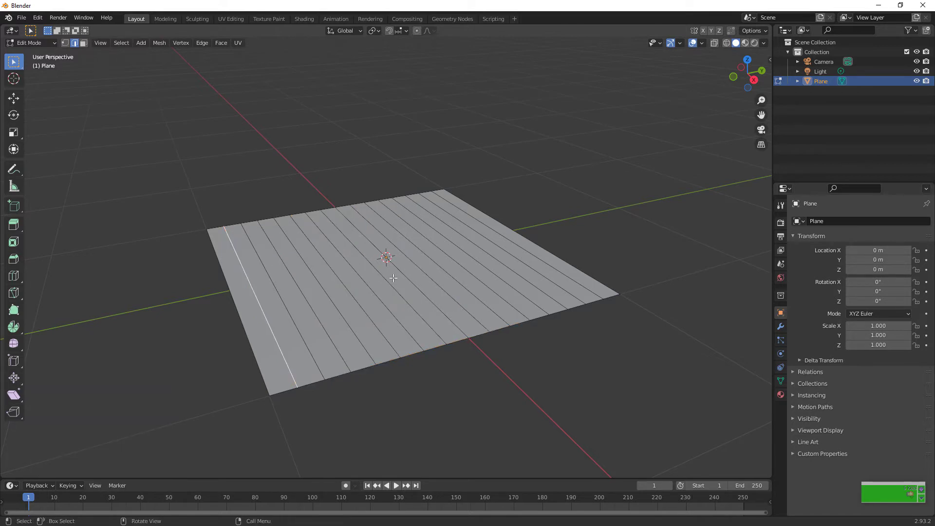
Extend the edge selection to every second cut across the plane, giving eight alternating edges.
{"action": "left_click", "coordinate": [319, 316], "text": "shift"}
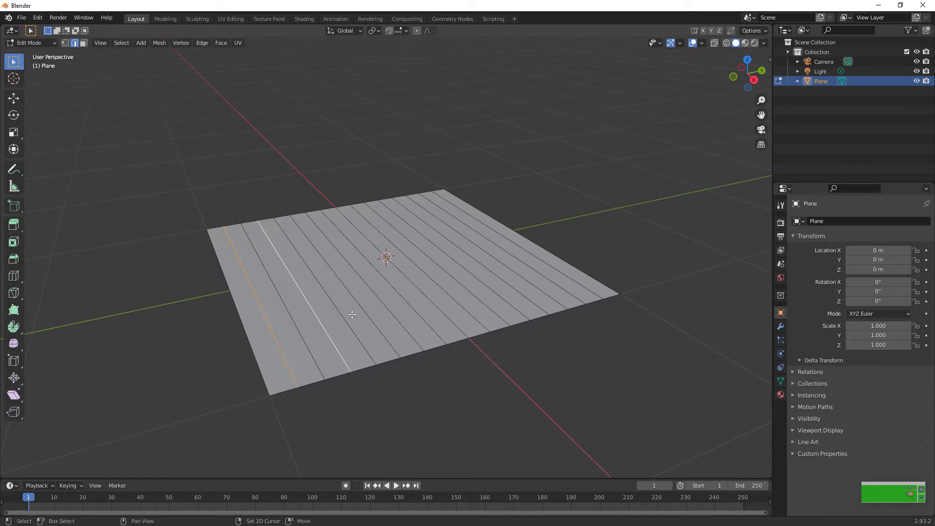
{"action": "left_click", "coordinate": [368, 309], "text": "shift"}
{"action": "left_click", "coordinate": [406, 305], "text": "shift"}
{"action": "left_click", "coordinate": [443, 294], "text": "shift"}
{"action": "left_click", "coordinate": [492, 288], "text": "shift"}
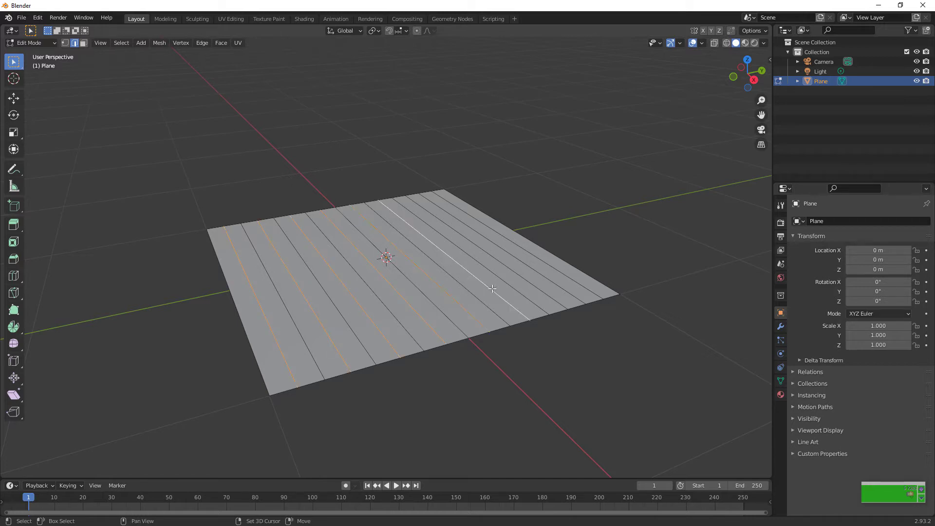
{"action": "left_click", "coordinate": [526, 280], "text": "shift"}
{"action": "left_click", "coordinate": [564, 271], "text": "shift"}
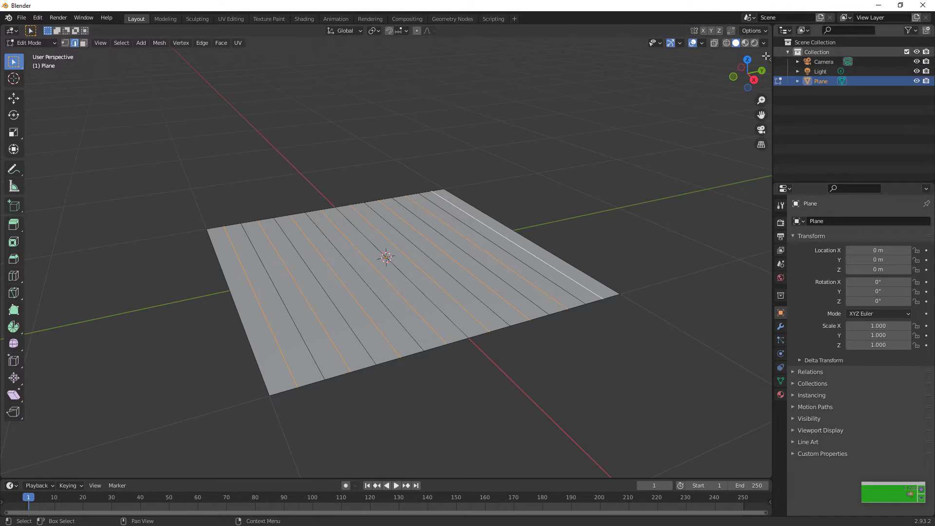
Raise the alternating edges about 0.2 m along Z to form sharp zigzag pleats, staying in Edit Mode.
{"action": "left_click_drag", "start_coordinate": [739, 71], "coordinate": [578, 110]}
{"action": "key", "text": "g"}
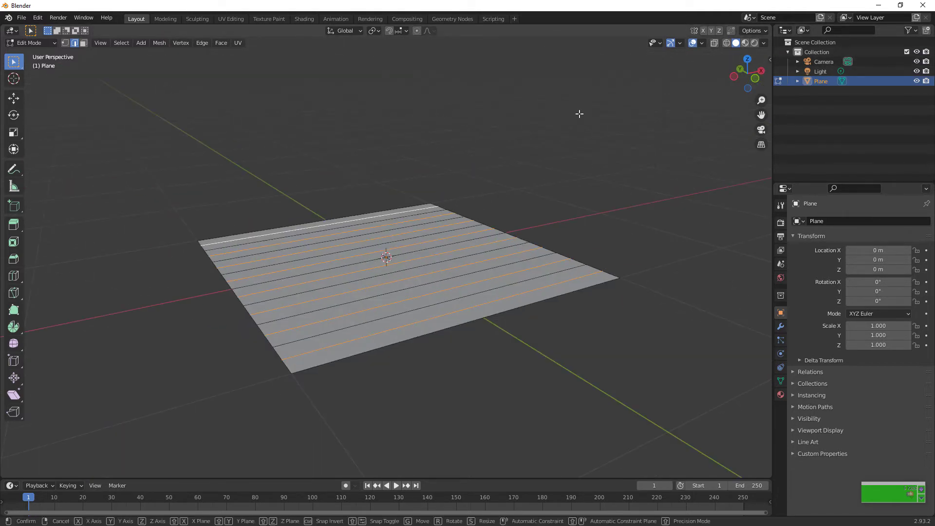
{"action": "key", "text": "z"}
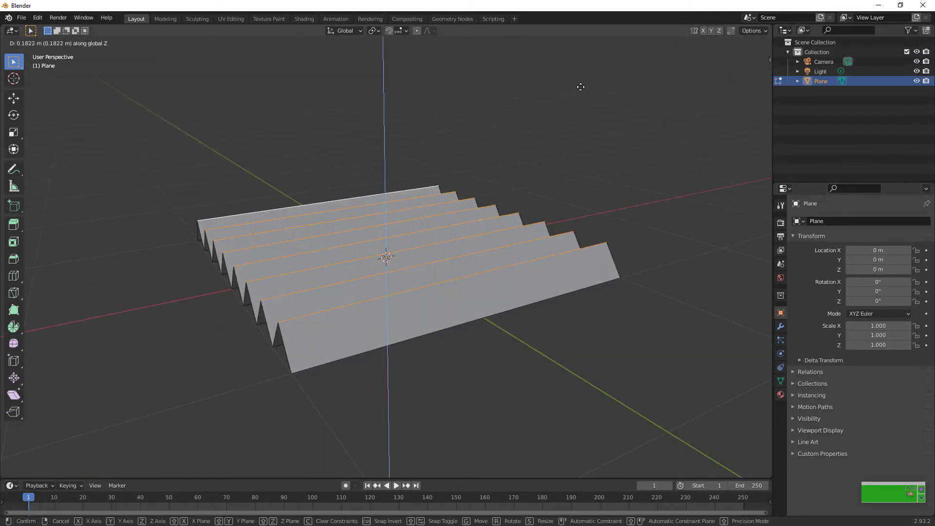
{"action": "left_click", "coordinate": [580, 82]}
{"action": "left_click_drag", "start_coordinate": [746, 77], "coordinate": [665, 101]}
{"action": "key", "text": "Tab"}
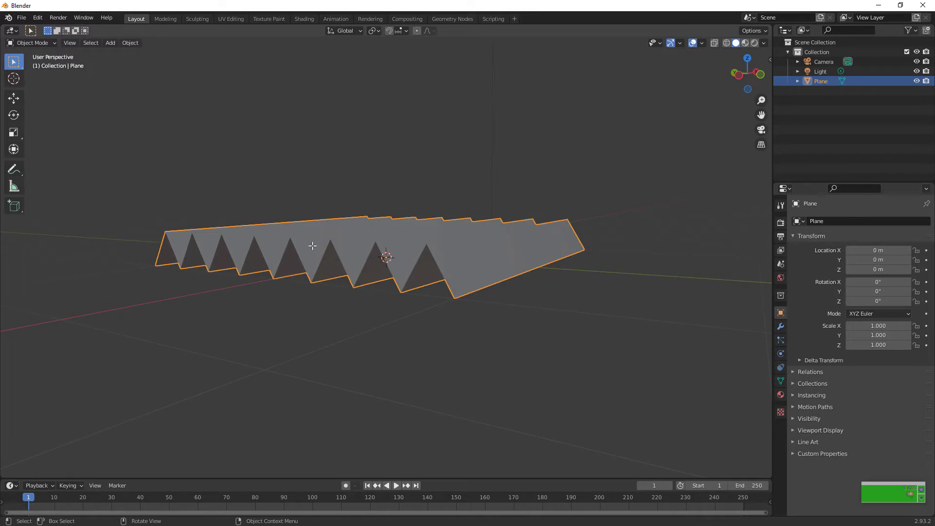
{"action": "key", "text": "Tab"}
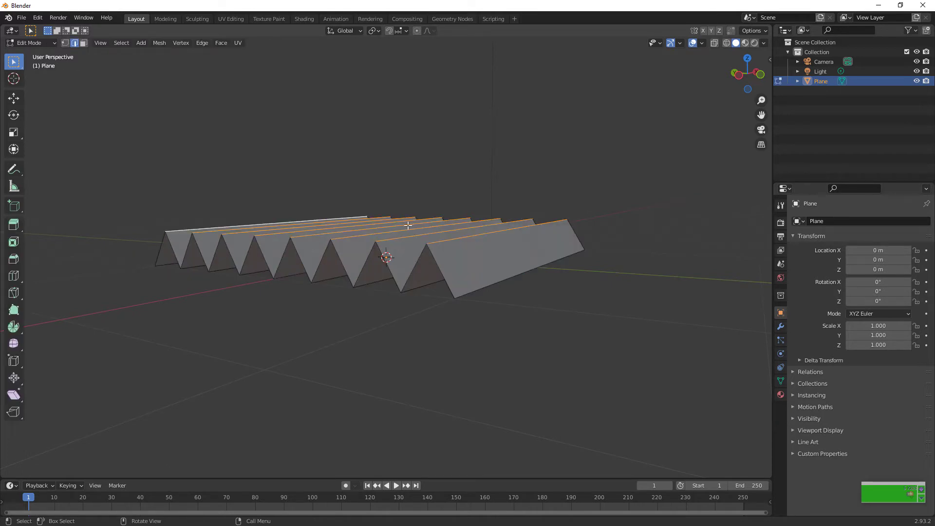
Select the zigzag edges at the negative-X end, assign them to a new vertex group, and return to Object Mode.
{"action": "left_click_drag", "start_coordinate": [751, 72], "coordinate": [799, 58]}
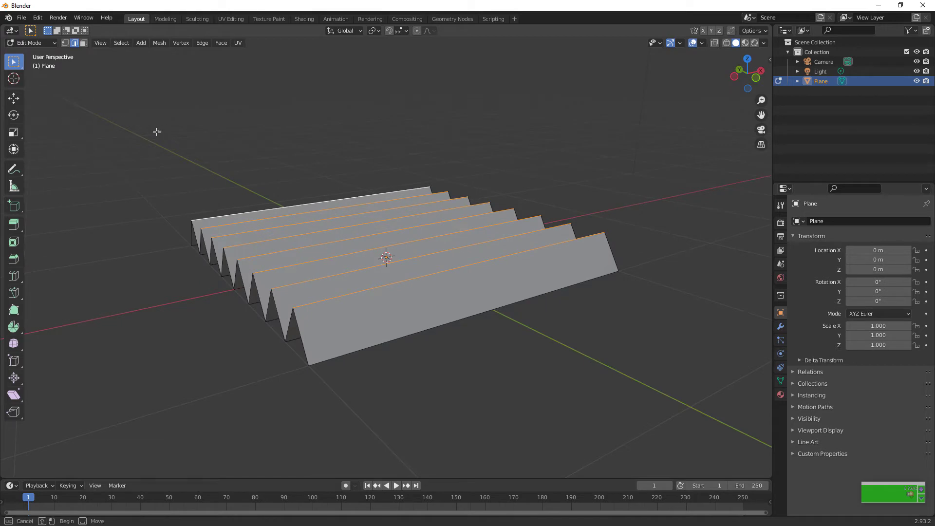
{"action": "left_click_drag", "start_coordinate": [161, 130], "coordinate": [371, 378]}
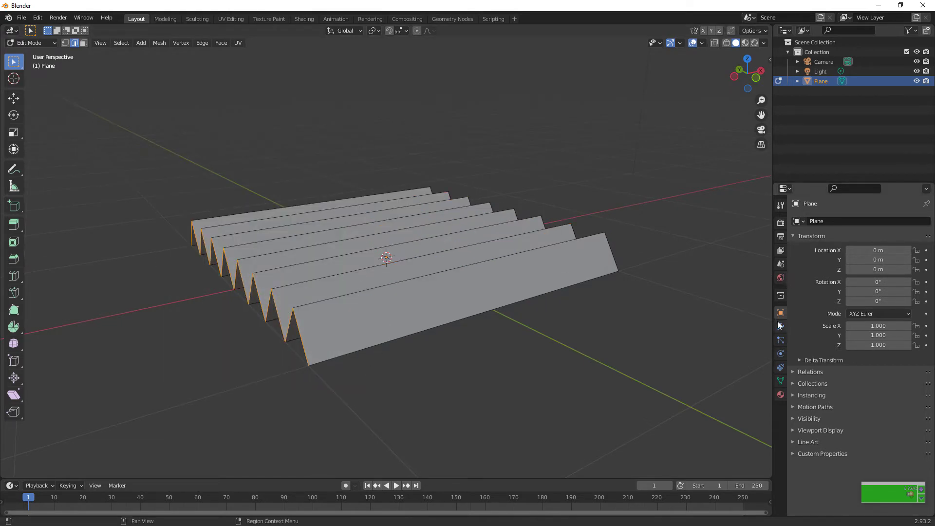
{"action": "left_click", "coordinate": [780, 381]}
{"action": "left_click", "coordinate": [925, 251]}
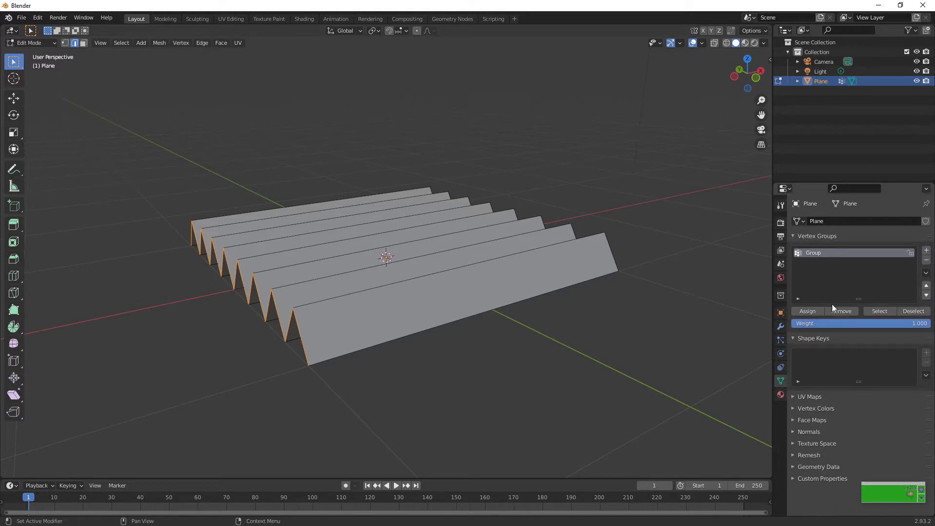
{"action": "left_click", "coordinate": [807, 312]}
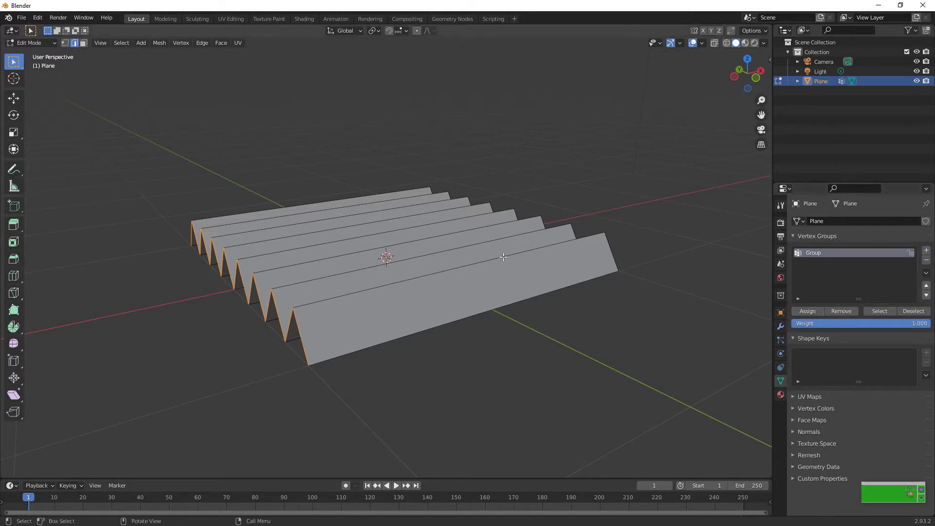
{"action": "key", "text": "Tab"}
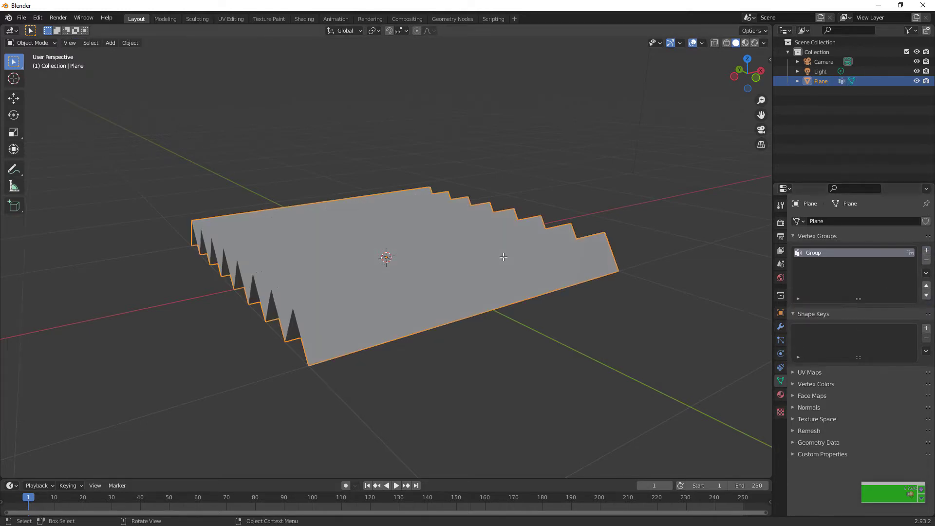
Enable cloth physics on the pleated plane with the Silk preset and set the quality steps to 10.
{"action": "left_click", "coordinate": [780, 354]}
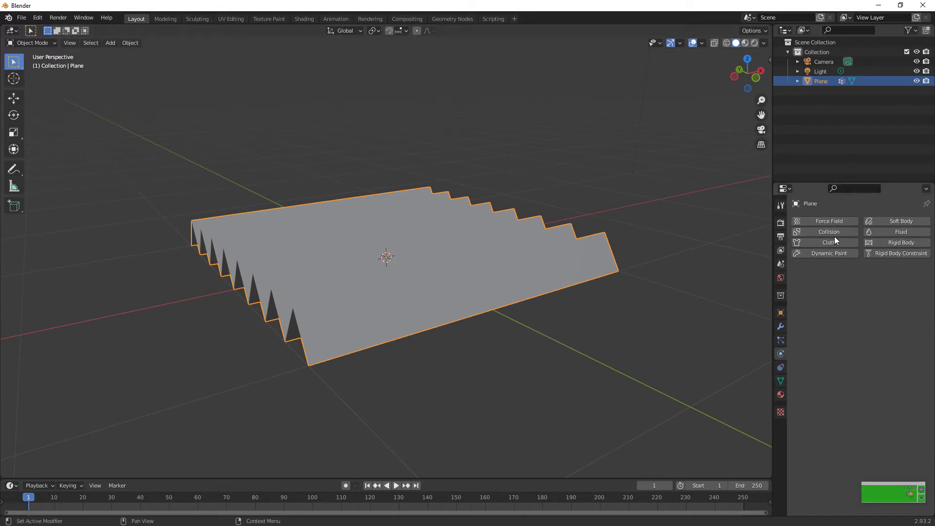
{"action": "left_click", "coordinate": [821, 242]}
{"action": "left_click", "coordinate": [917, 268]}
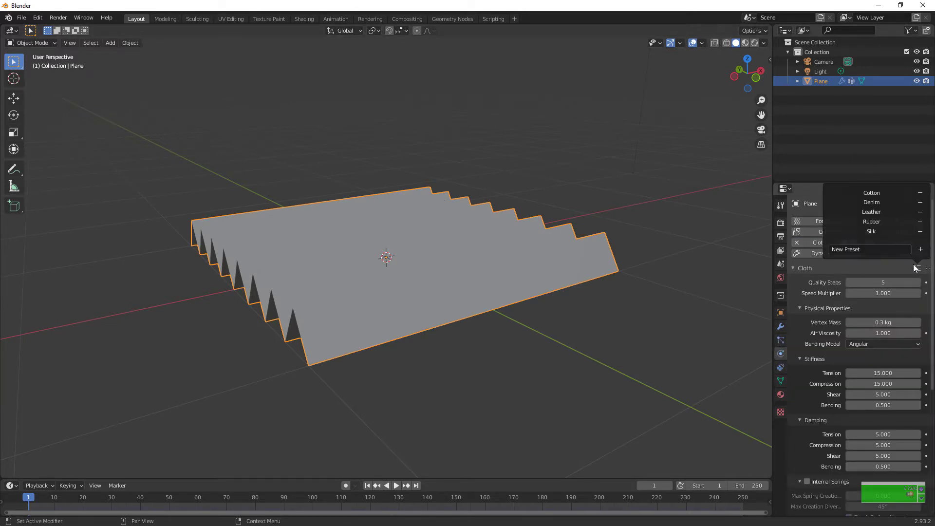
{"action": "left_click", "coordinate": [890, 235]}
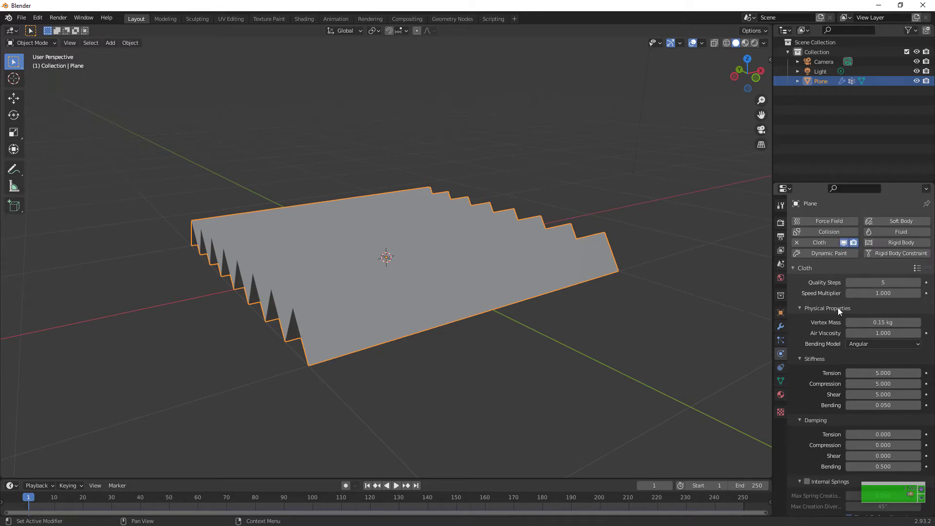
{"action": "left_click", "coordinate": [865, 280]}
{"action": "type", "text": "10"}
{"action": "key", "text": "Return"}
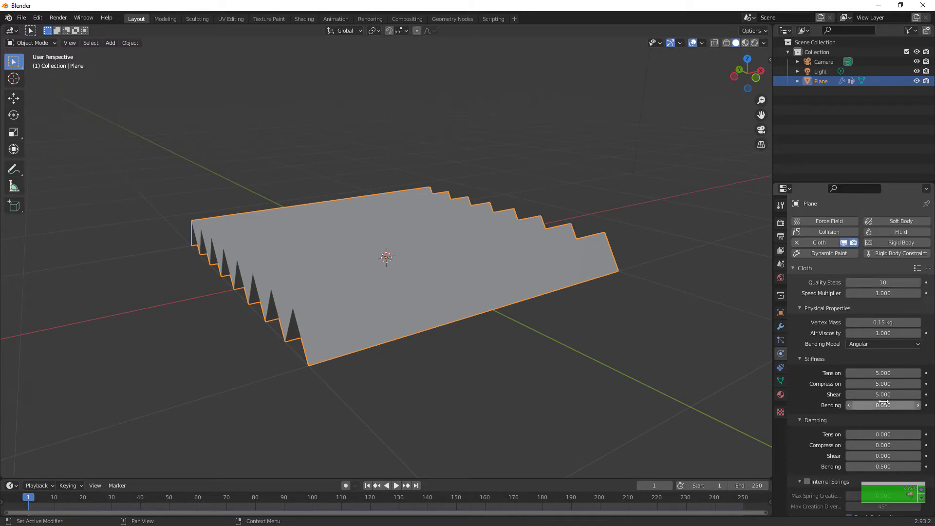
Assign the vertex group named Group as the pin group in the cloth's Shape settings.
{"action": "scroll", "coordinate": [884, 401], "scroll_direction": "down", "scroll_amount": 3}
{"action": "scroll", "coordinate": [884, 401], "scroll_direction": "down", "scroll_amount": 4}
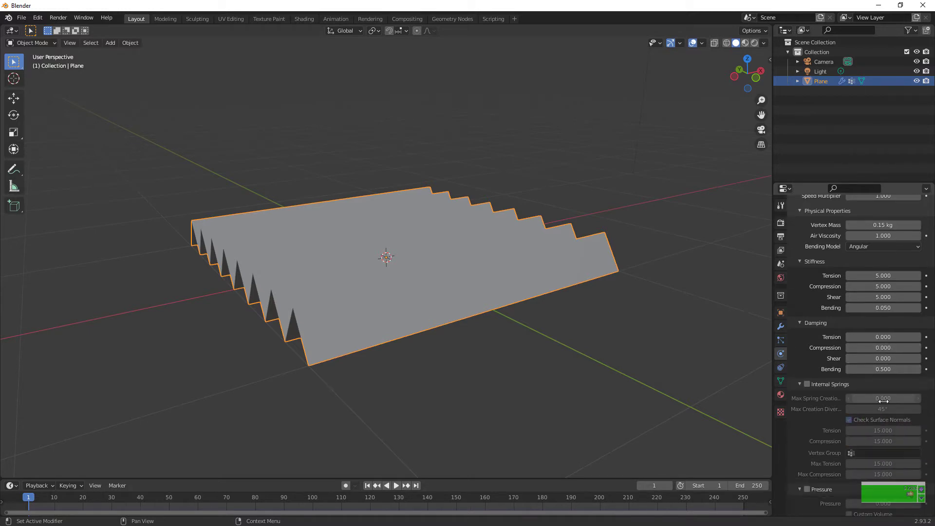
{"action": "scroll", "coordinate": [883, 402], "scroll_direction": "down", "scroll_amount": 4}
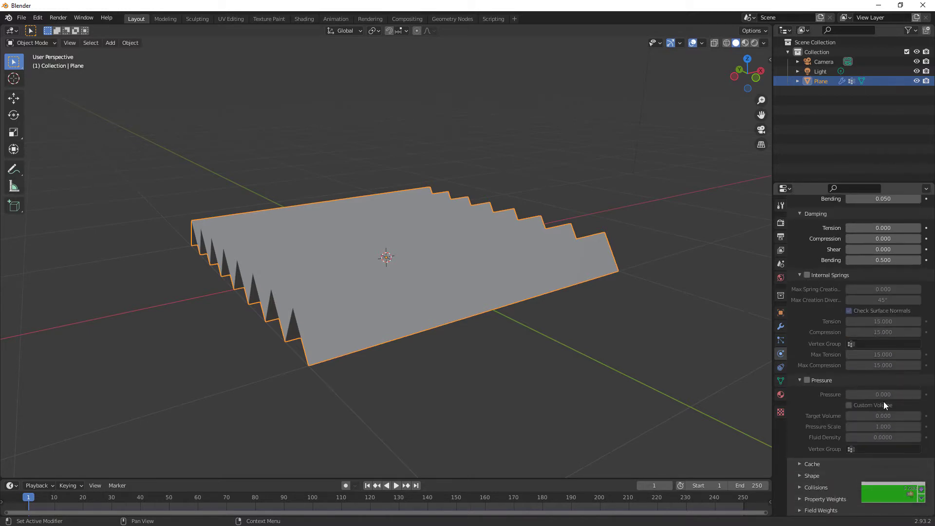
{"action": "scroll", "coordinate": [805, 453], "scroll_direction": "down", "scroll_amount": 4}
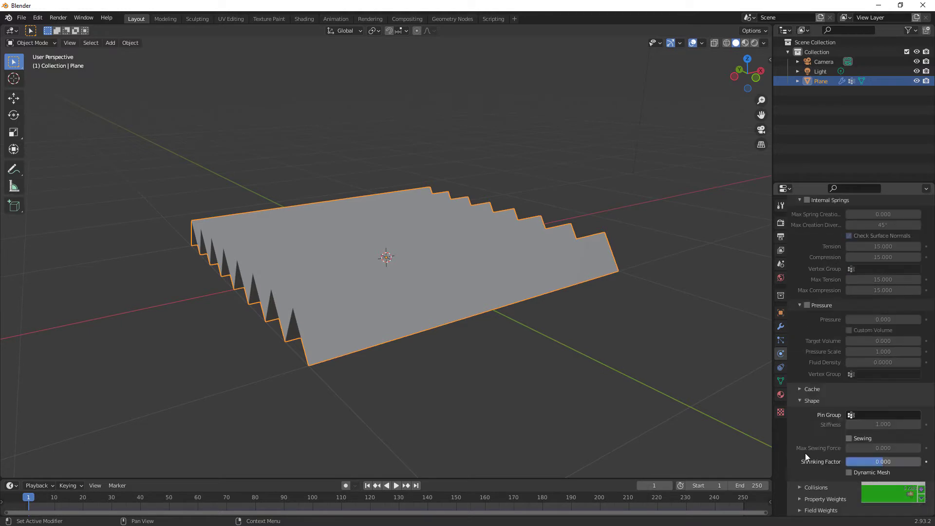
{"action": "left_click", "coordinate": [869, 415]}
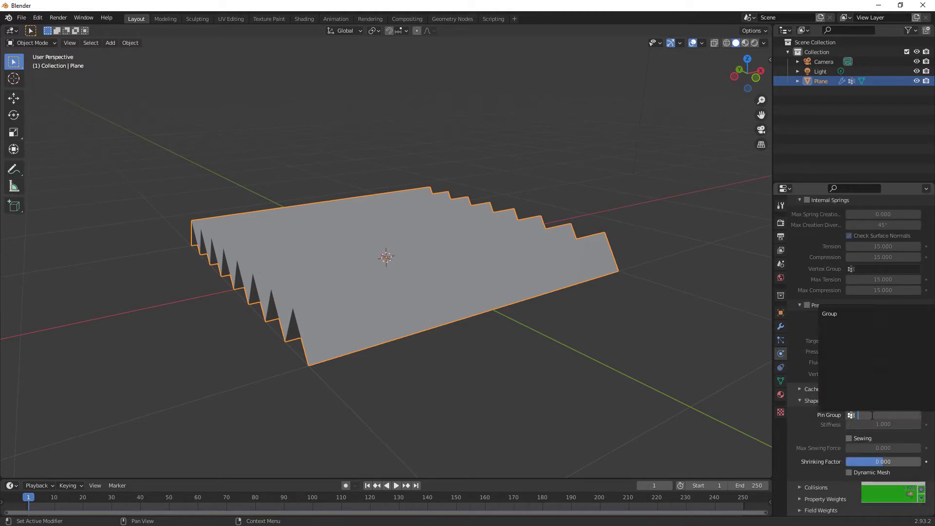
{"action": "left_click", "coordinate": [857, 314]}
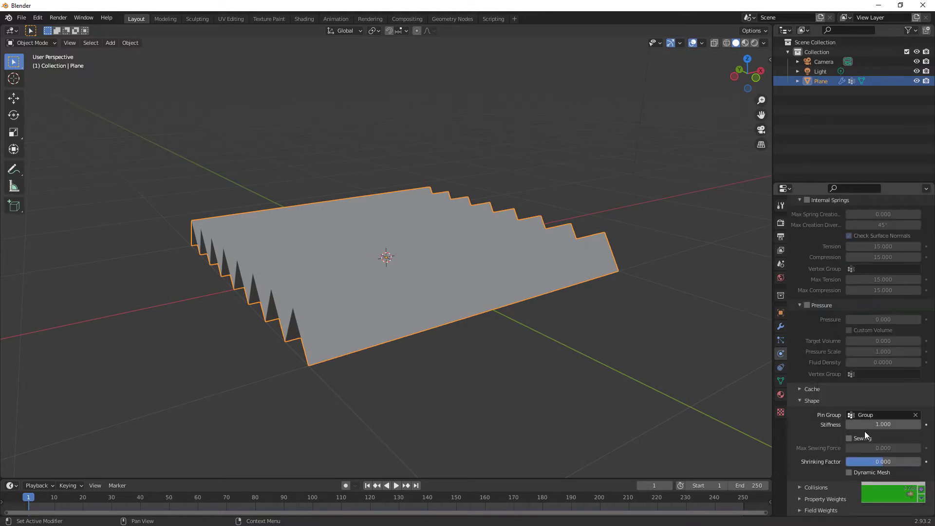
Set the cloth's collision quality to 5 and its object collision distance to 0.001 m.
{"action": "left_click", "coordinate": [815, 486]}
{"action": "scroll", "coordinate": [814, 483], "scroll_direction": "down", "scroll_amount": 8}
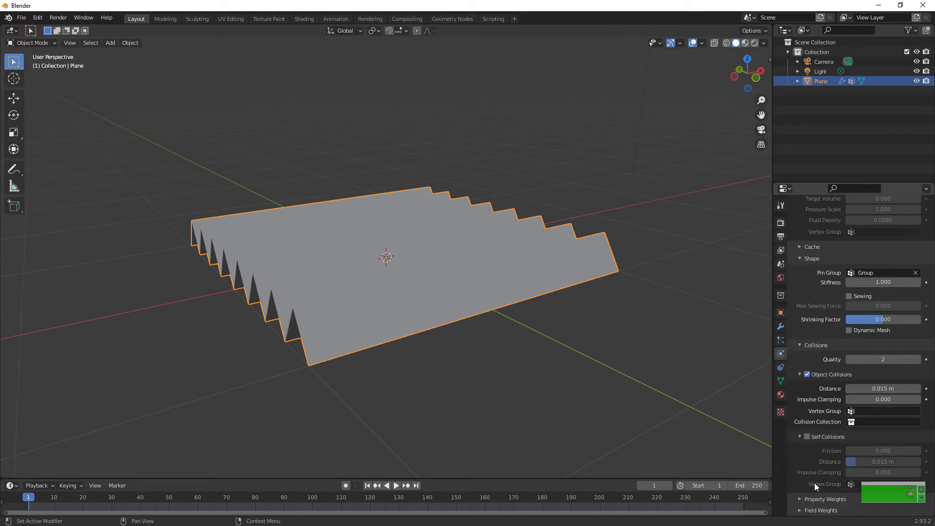
{"action": "left_click", "coordinate": [863, 360]}
{"action": "type", "text": "5"}
{"action": "key", "text": "Return"}
{"action": "left_click", "coordinate": [872, 388]}
{"action": "type", "text": "0.001"}
{"action": "key", "text": "Return"}
Enable self collisions on the cloth with a distance of 0.001 m.
{"action": "left_click", "coordinate": [807, 436]}
{"action": "left_click", "coordinate": [898, 463]}
{"action": "type", "text": "0.001"}
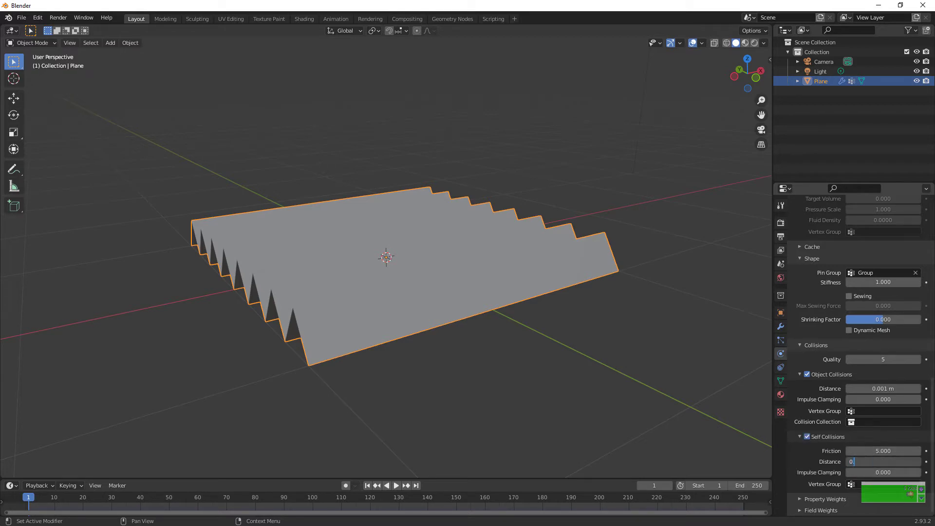
{"action": "key", "text": "Return"}
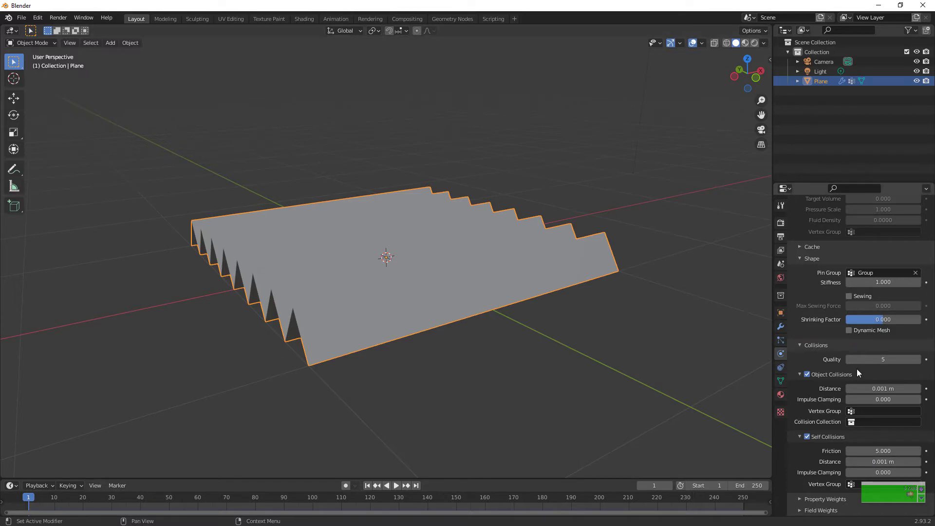
Play the cloth simulation to check how the pleated plane falls, and return to frame 1.
{"action": "key", "text": "space"}
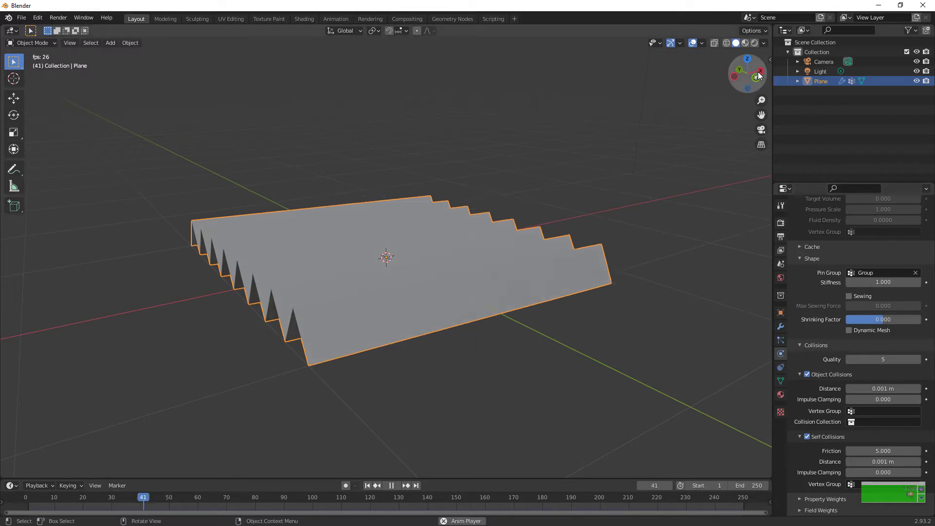
{"action": "mouse_move", "coordinate": [748, 73]}
{"action": "left_mouse_down"}
{"action": "mouse_move", "coordinate": [687, 74]}
{"action": "mouse_move", "coordinate": [733, 62]}
{"action": "mouse_move", "coordinate": [747, 68]}
{"action": "left_mouse_up"}
{"action": "key", "text": "Escape"}
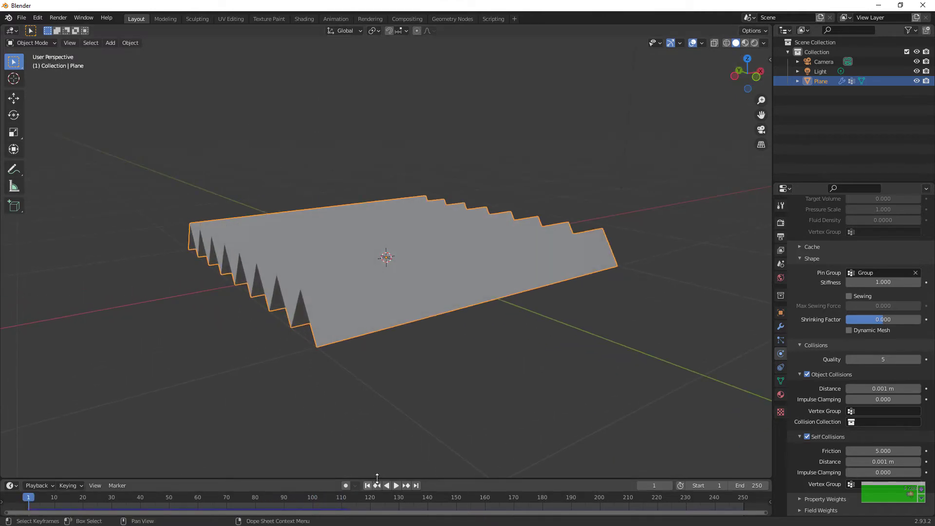
{"action": "key", "text": "space"}
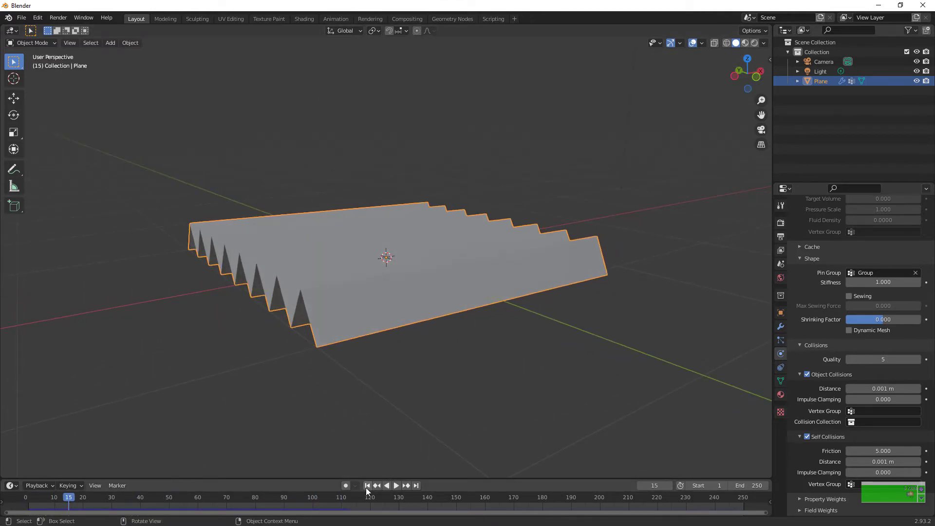
{"action": "left_click", "coordinate": [367, 486]}
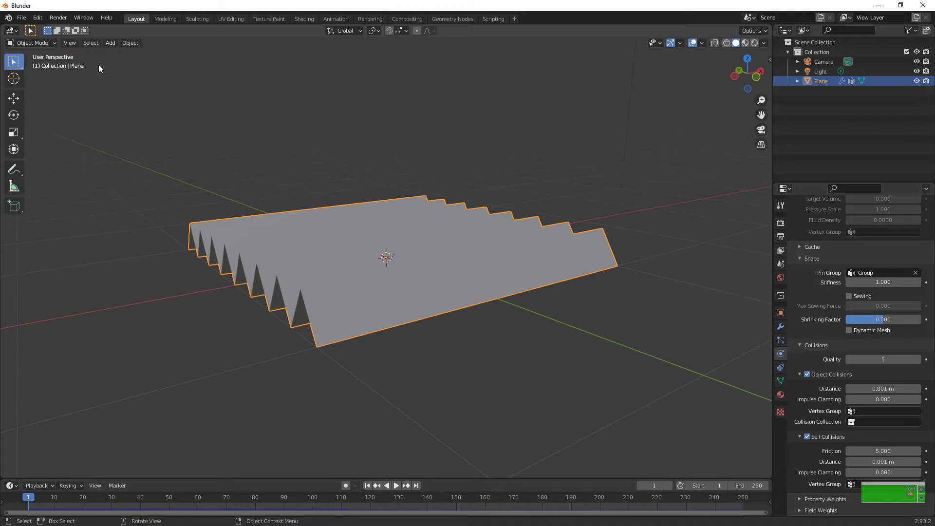
Inspect the pin group's weights across the pleats in Weight Paint mode.
{"action": "left_click", "coordinate": [43, 44]}
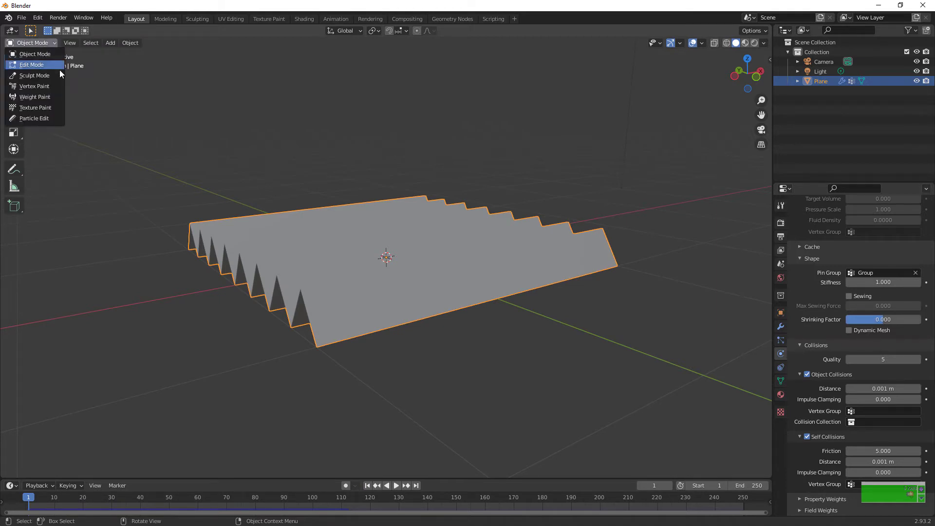
{"action": "left_click", "coordinate": [35, 96]}
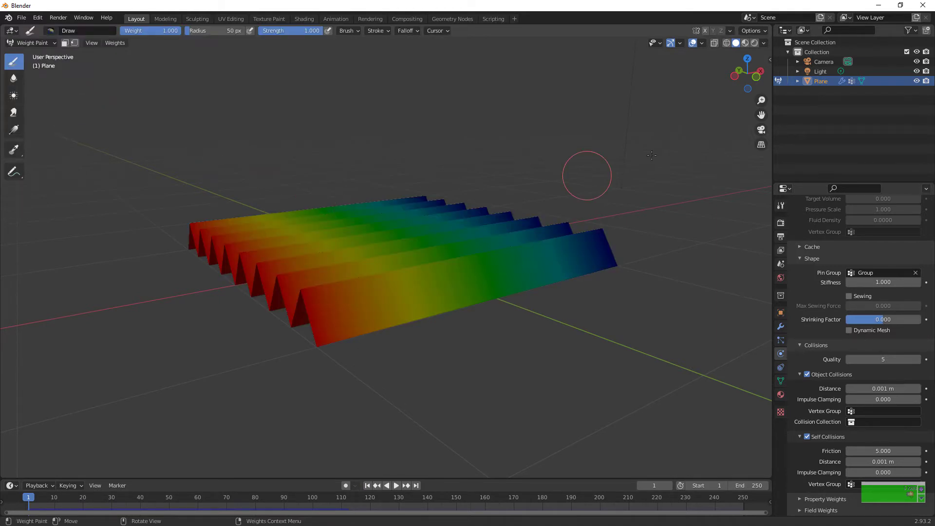
{"action": "left_click_drag", "start_coordinate": [748, 73], "coordinate": [764, 61]}
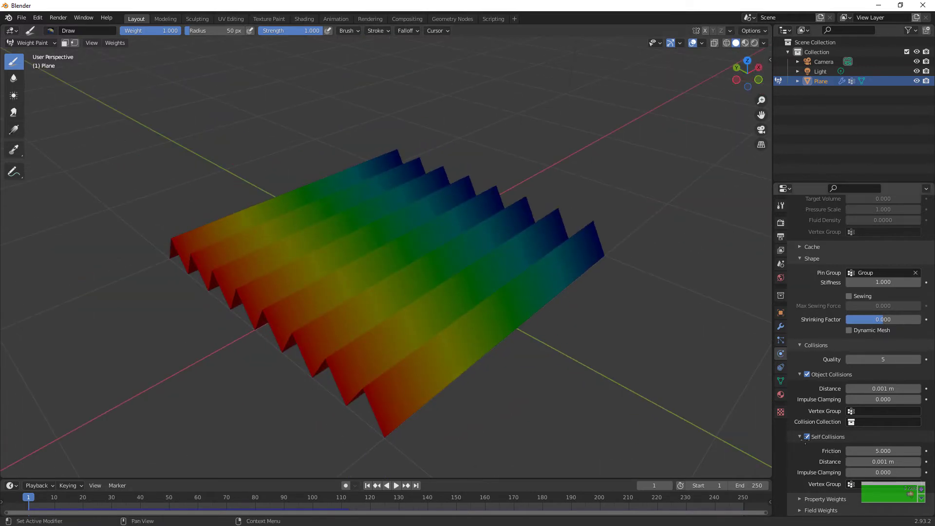
Replace the vertex group with a new one holding the selected zigzag end edges, and return to Object Mode.
{"action": "key", "text": "Tab"}
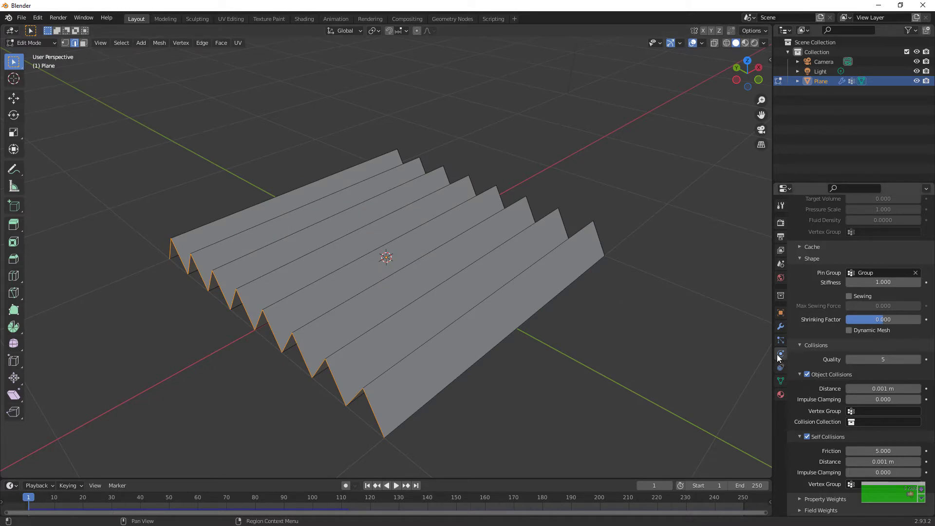
{"action": "left_click", "coordinate": [781, 381]}
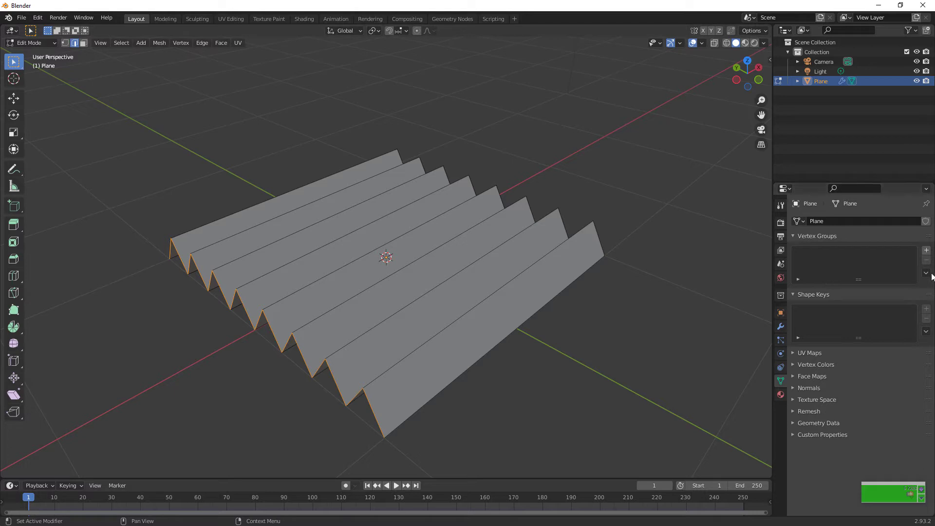
{"action": "left_click", "coordinate": [927, 250]}
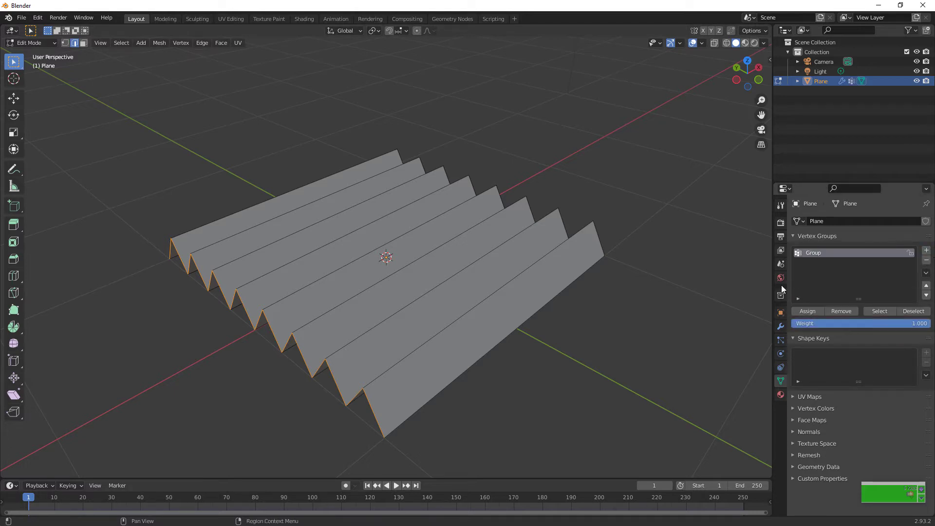
{"action": "left_click", "coordinate": [815, 311]}
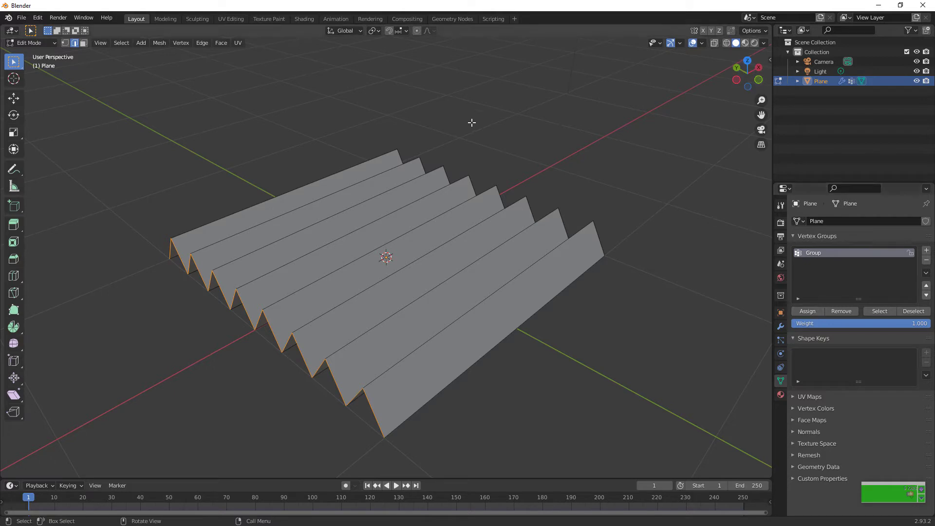
{"action": "key", "text": "Tab"}
{"action": "key", "text": "Tab"}
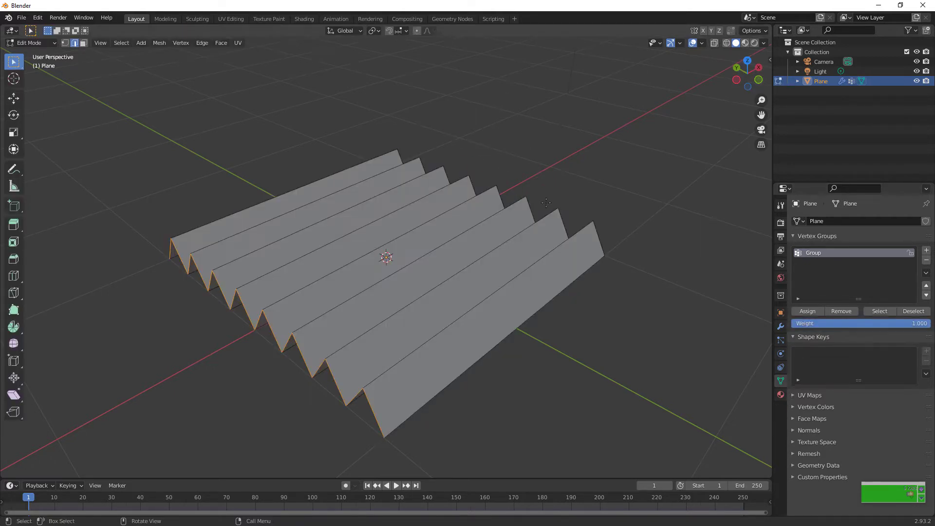
{"action": "left_click", "coordinate": [54, 43]}
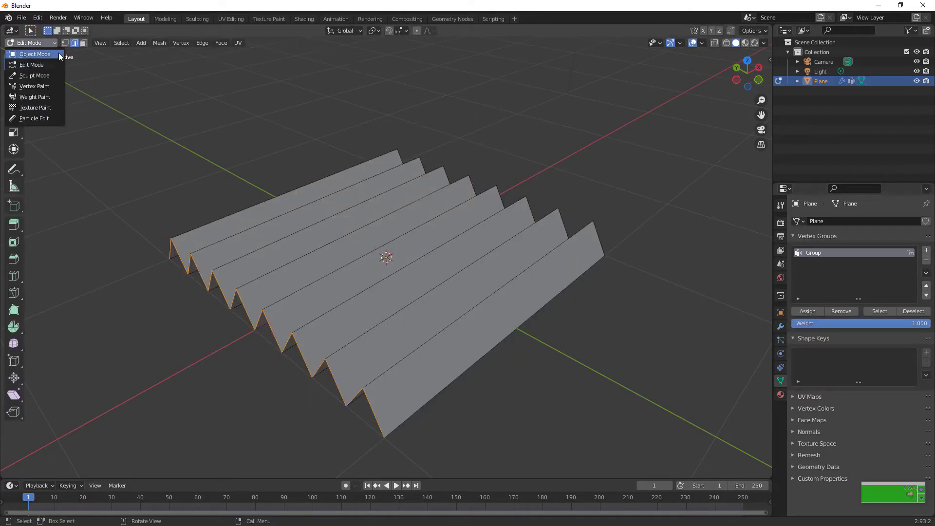
{"action": "left_click", "coordinate": [58, 52]}
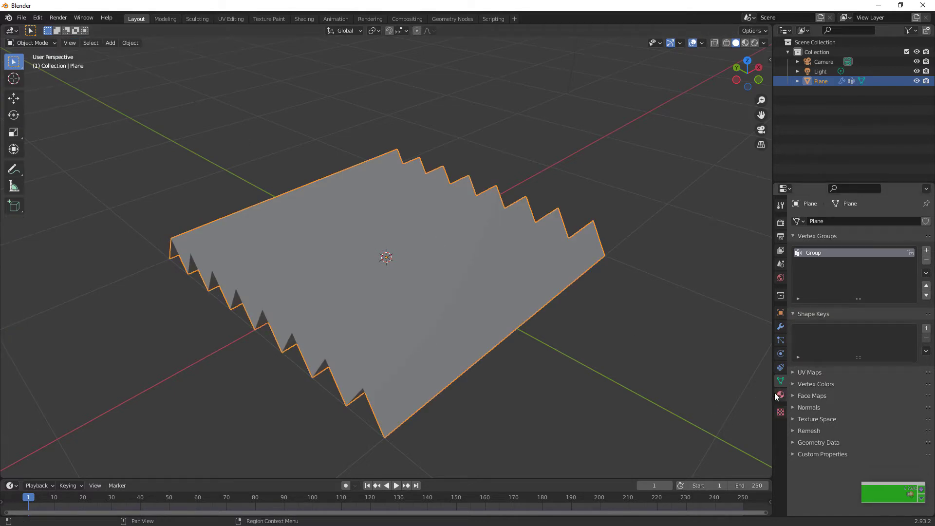
Set the cloth's pin group to the recreated vertex group, Group.
{"action": "left_click", "coordinate": [781, 354]}
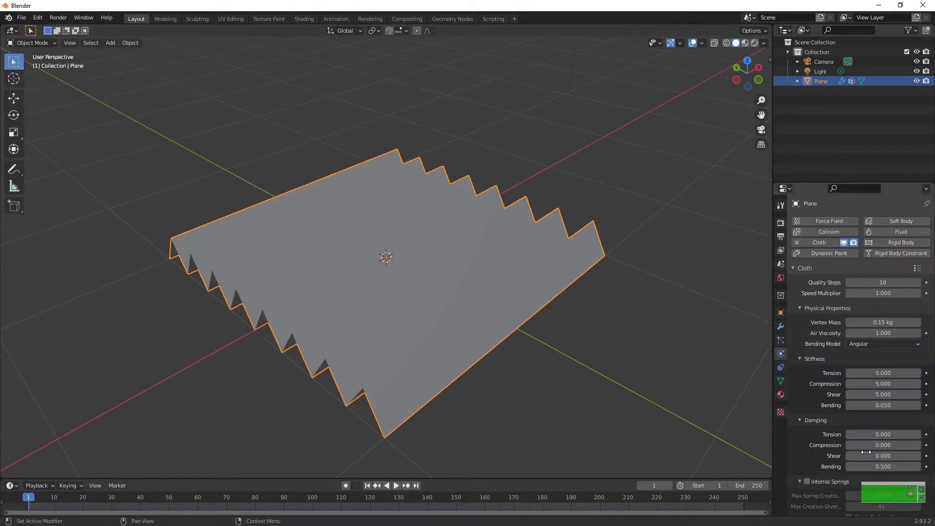
{"action": "scroll", "coordinate": [868, 456], "scroll_direction": "down", "scroll_amount": 10}
{"action": "scroll", "coordinate": [867, 456], "scroll_direction": "down", "scroll_amount": 7}
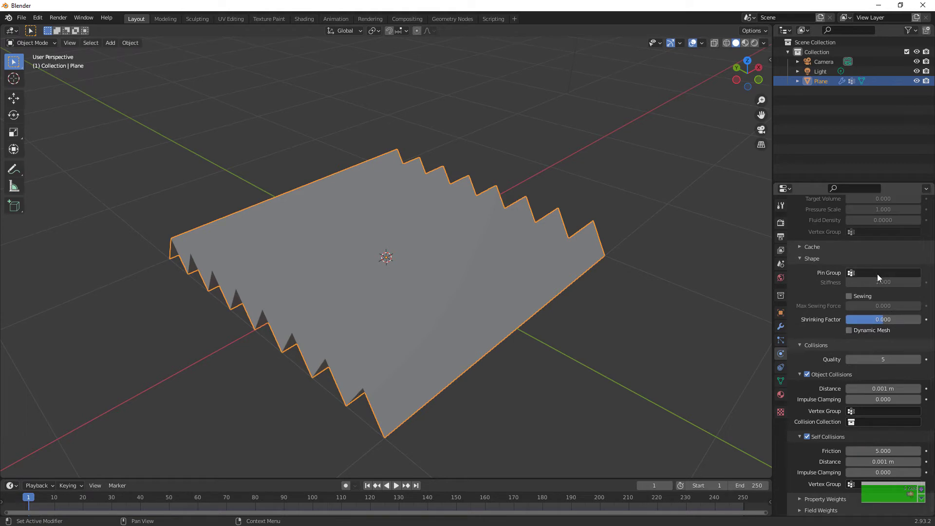
{"action": "left_click", "coordinate": [862, 274]}
{"action": "left_click", "coordinate": [830, 287]}
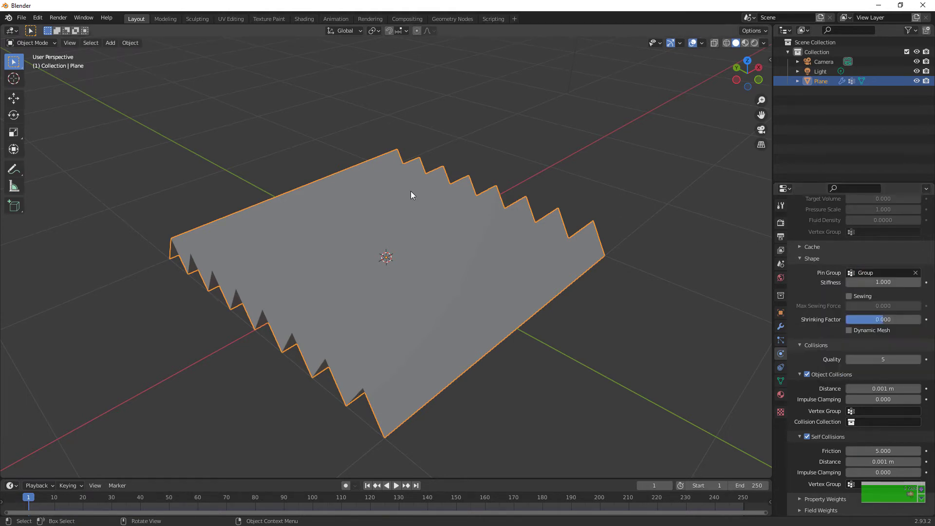
Subdivide the whole pleated mesh with 20 cuts and return to Object Mode.
{"action": "key", "text": "Tab"}
{"action": "key", "text": "a"}
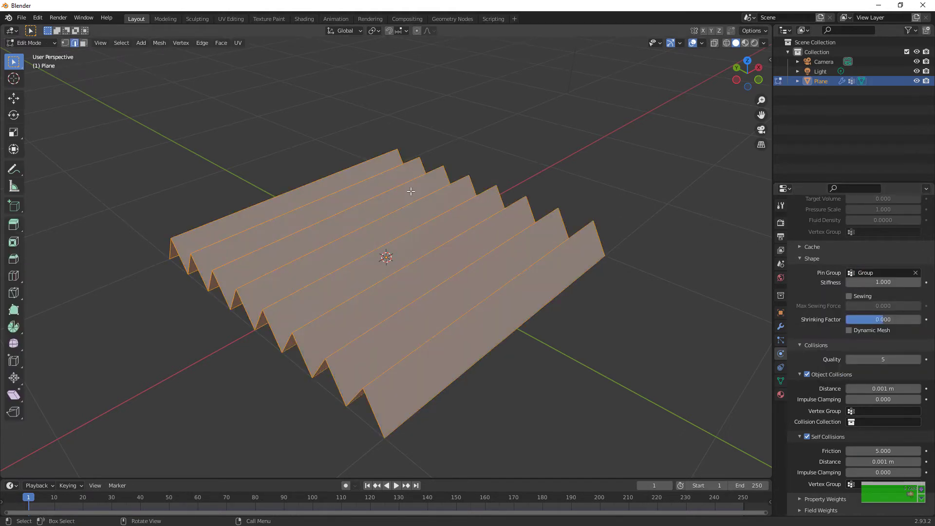
{"action": "right_click", "coordinate": [410, 194]}
{"action": "left_click", "coordinate": [411, 191]}
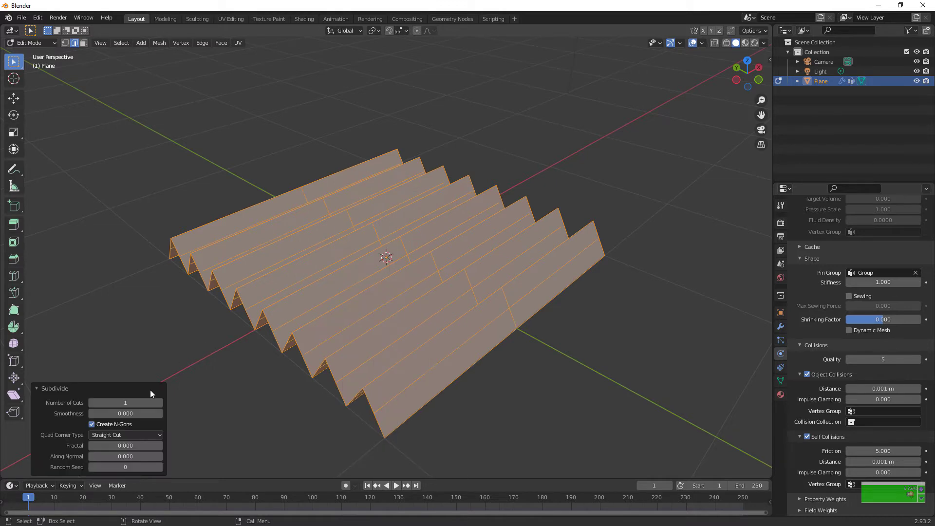
{"action": "left_click", "coordinate": [141, 402]}
{"action": "type", "text": "20"}
{"action": "key", "text": "Return"}
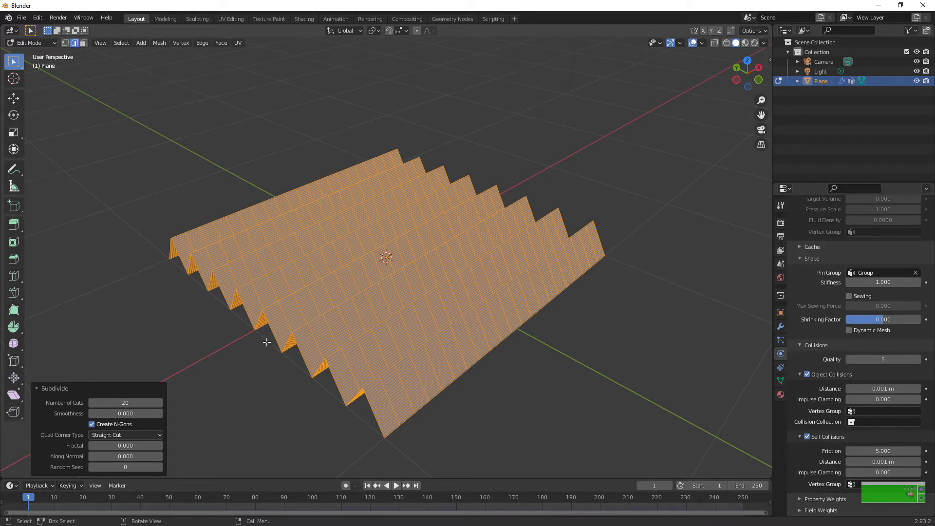
{"action": "key", "text": "Tab"}
Play the cloth simulation on the subdivided plane, stop it at frame 11, and examine the folds.
{"action": "left_click", "coordinate": [780, 381]}
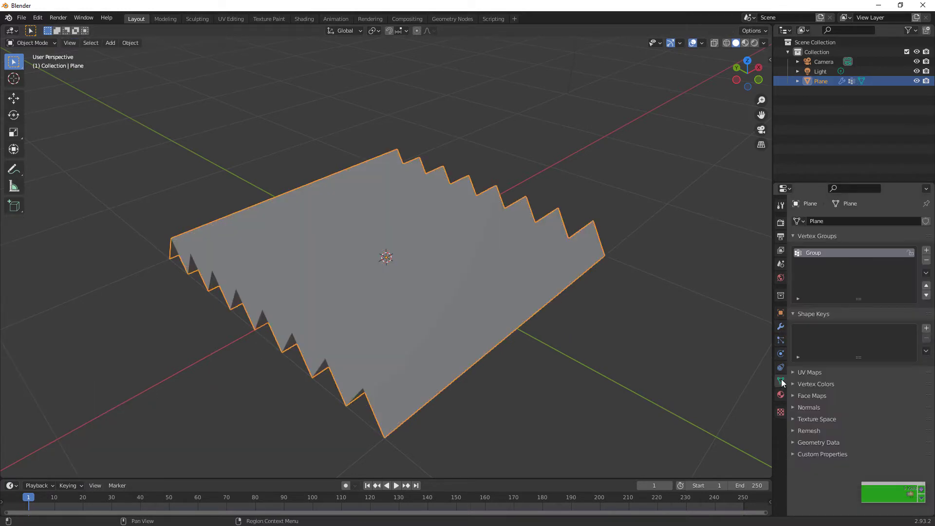
{"action": "key", "text": "space"}
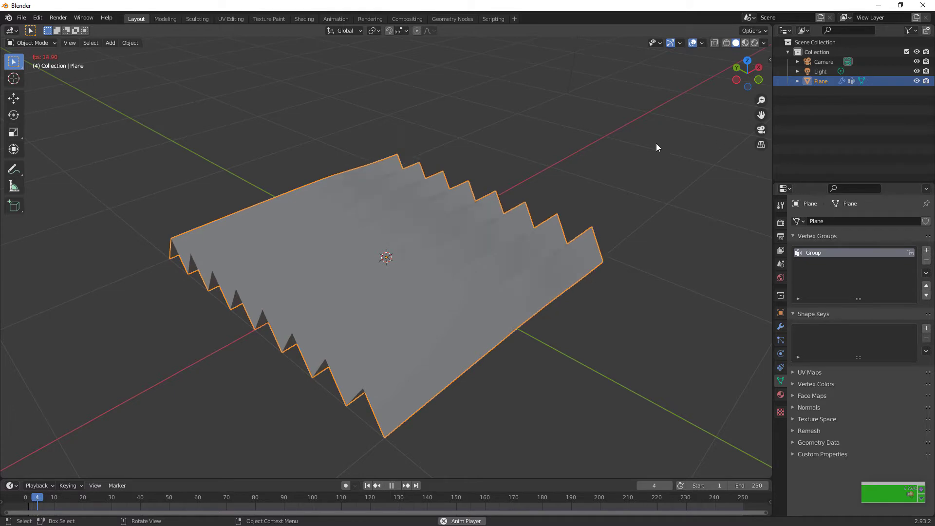
{"action": "left_click_drag", "start_coordinate": [743, 80], "coordinate": [681, 69]}
{"action": "key", "text": "space"}
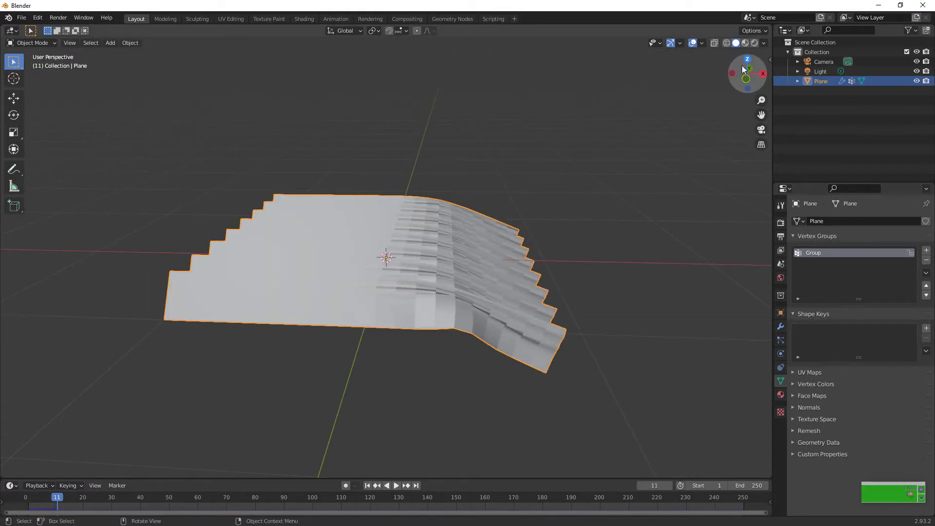
{"action": "left_click_drag", "start_coordinate": [744, 69], "coordinate": [592, 181]}
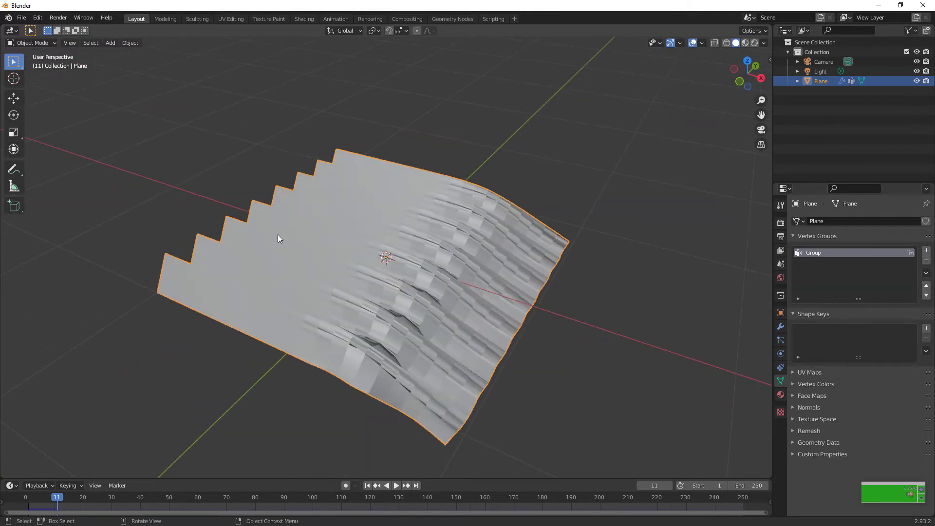
Clear the mesh selection in Edit Mode and delete the existing vertex group.
{"action": "key", "text": "Tab"}
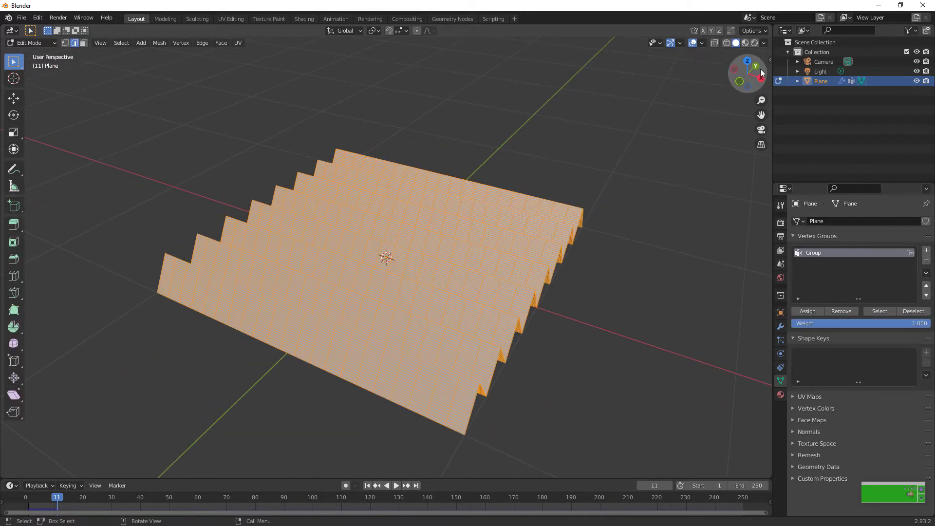
{"action": "left_click_drag", "start_coordinate": [755, 72], "coordinate": [706, 75]}
{"action": "left_click", "coordinate": [669, 260]}
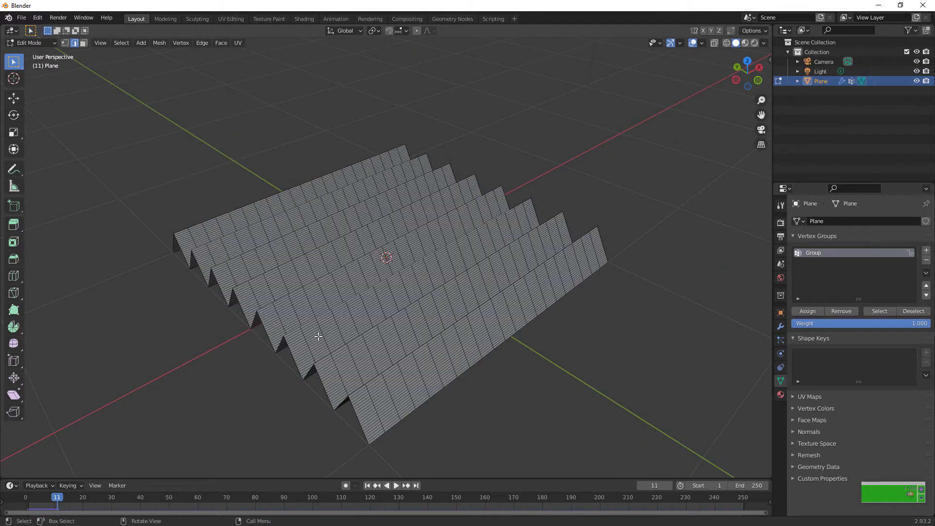
{"action": "left_click", "coordinate": [926, 260]}
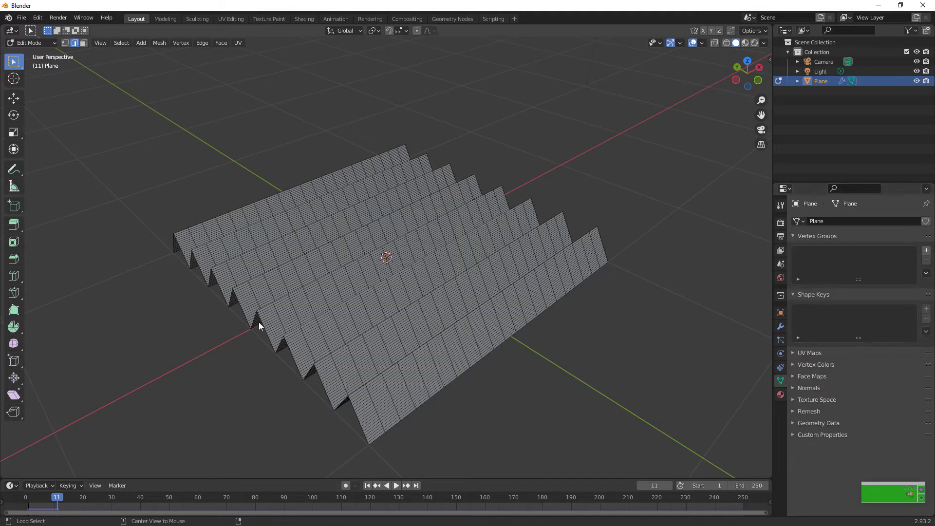
Select the zigzag edge loop at the plane's front end, assign it to a new vertex group and return to Object Mode.
{"action": "left_click", "coordinate": [264, 327], "text": "alt"}
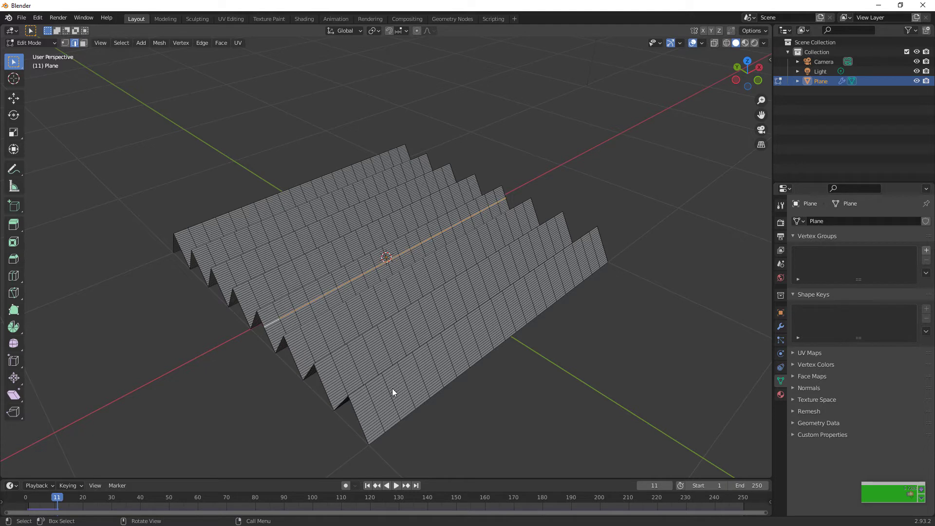
{"action": "left_click", "coordinate": [363, 425], "text": "alt"}
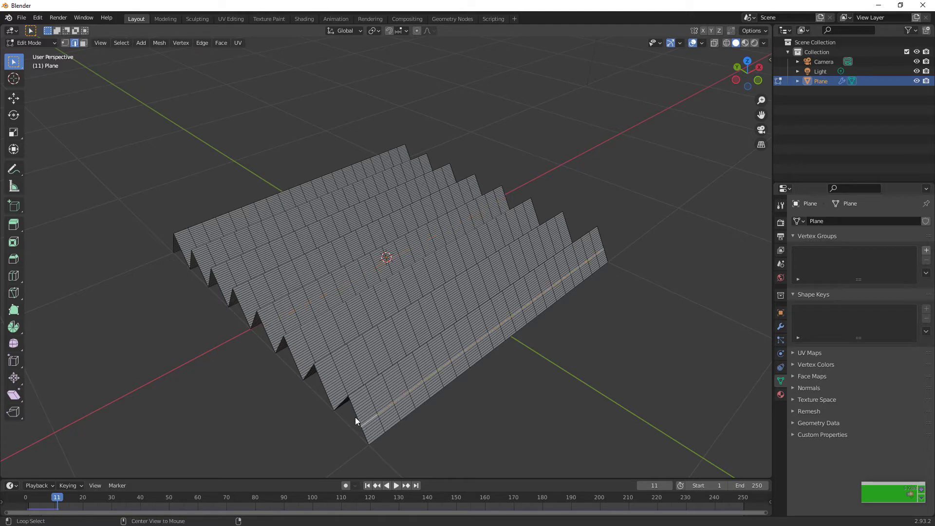
{"action": "left_click", "coordinate": [355, 419], "text": "alt"}
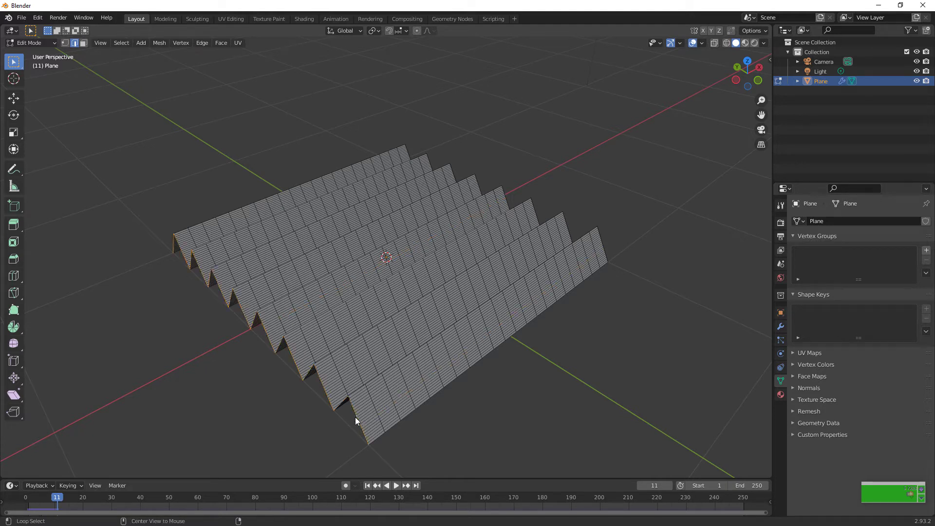
{"action": "left_click", "coordinate": [926, 251]}
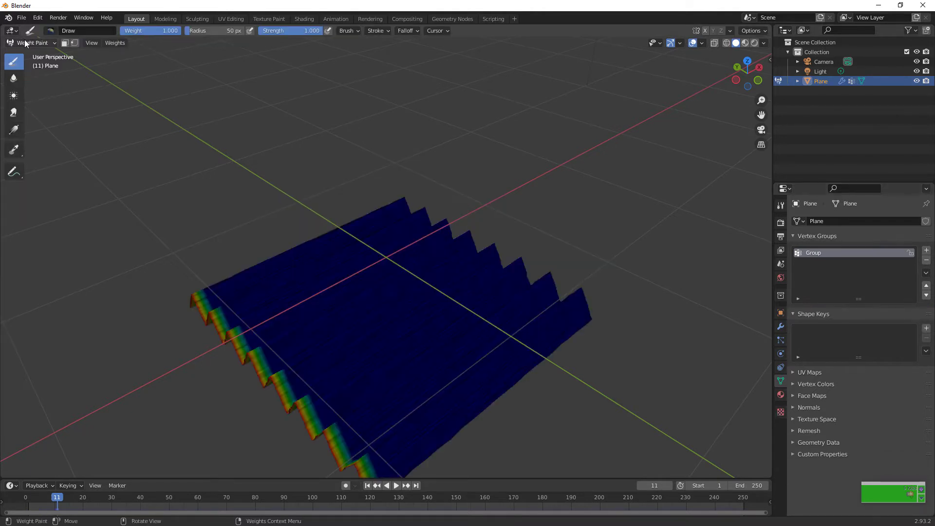
{"action": "left_click", "coordinate": [25, 42]}
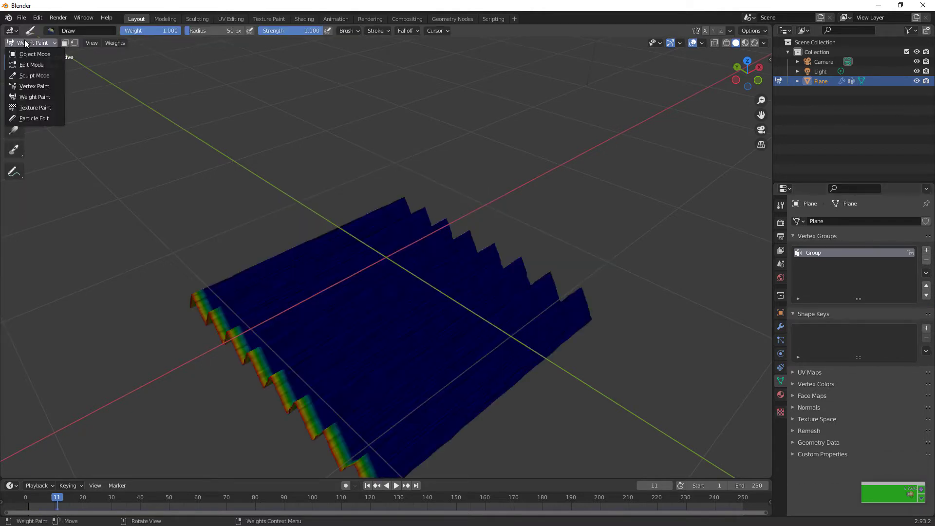
{"action": "left_click", "coordinate": [33, 55]}
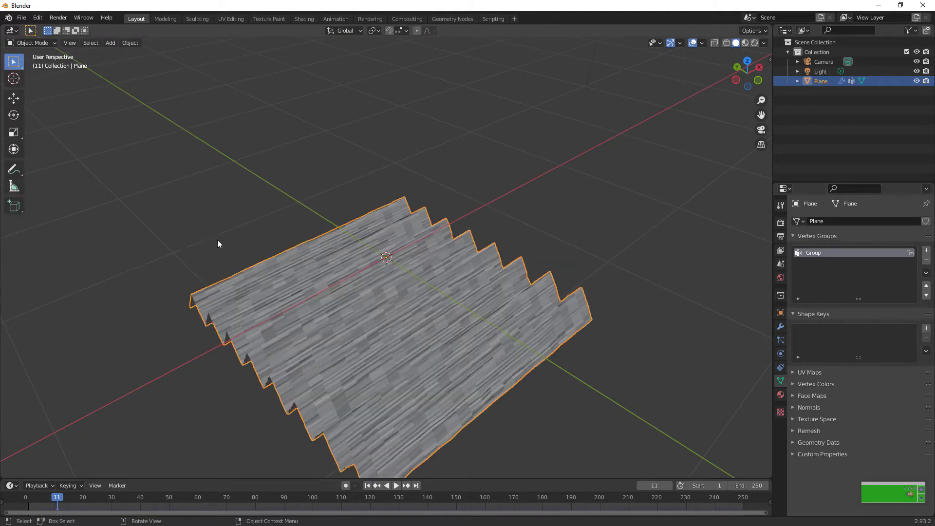
{"action": "left_click", "coordinate": [368, 486]}
{"action": "key", "text": "space"}
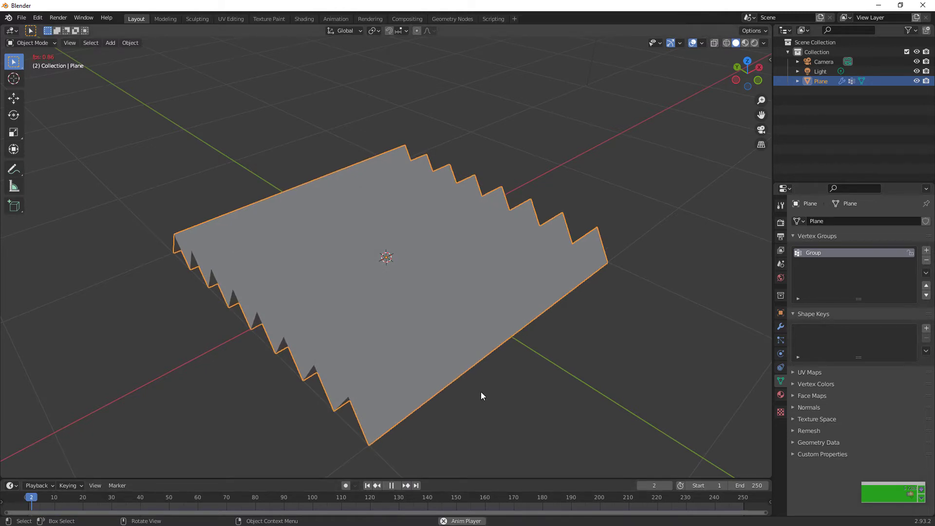
{"action": "key", "text": "space"}
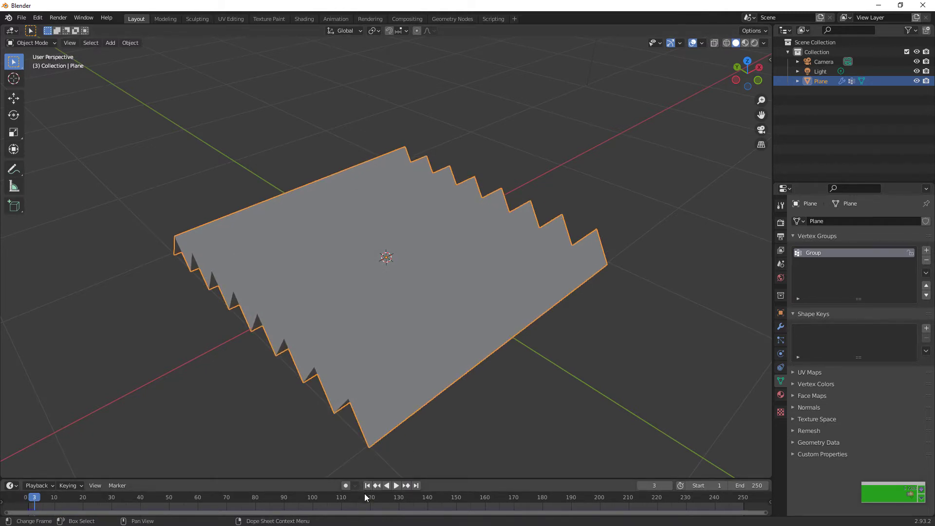
Return to the first frame and set the cloth's pin group to the new vertex group, Group.
{"action": "left_click", "coordinate": [368, 485]}
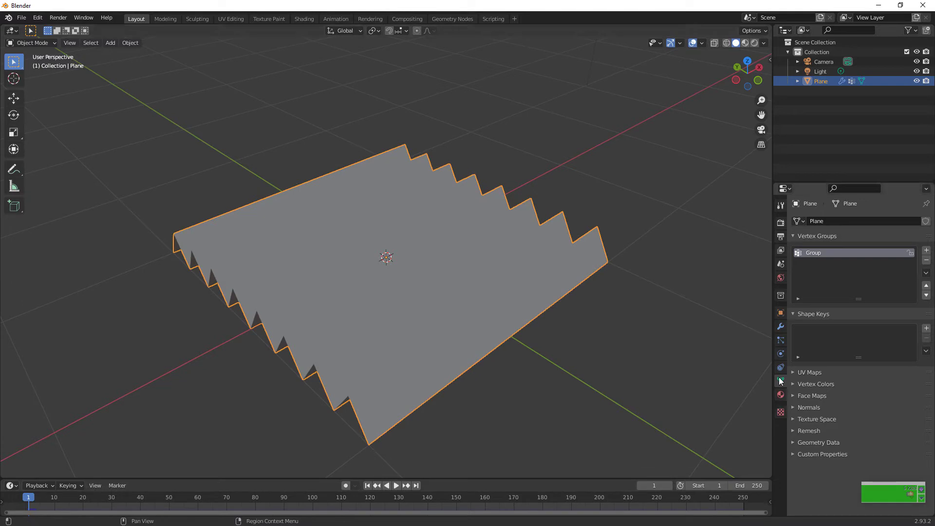
{"action": "left_click", "coordinate": [781, 340]}
{"action": "left_click", "coordinate": [781, 354]}
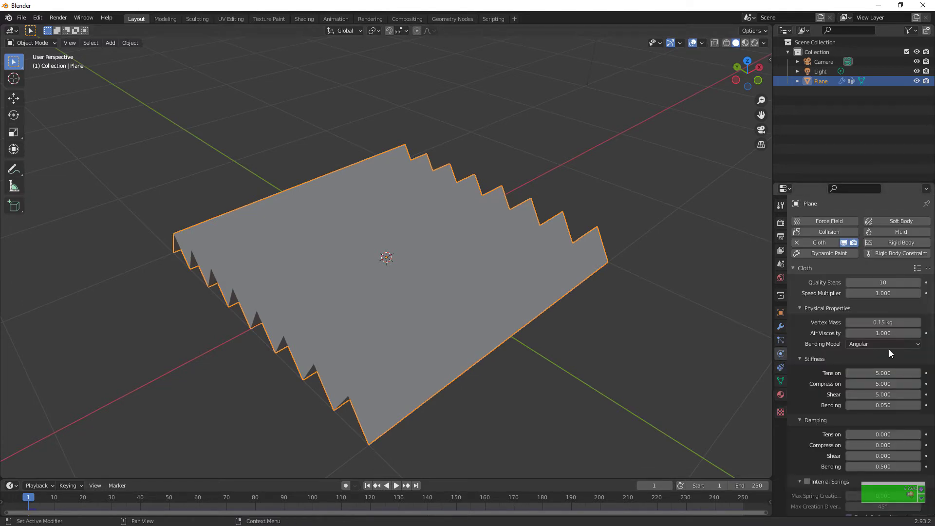
{"action": "scroll", "coordinate": [889, 354], "scroll_direction": "down", "scroll_amount": 15}
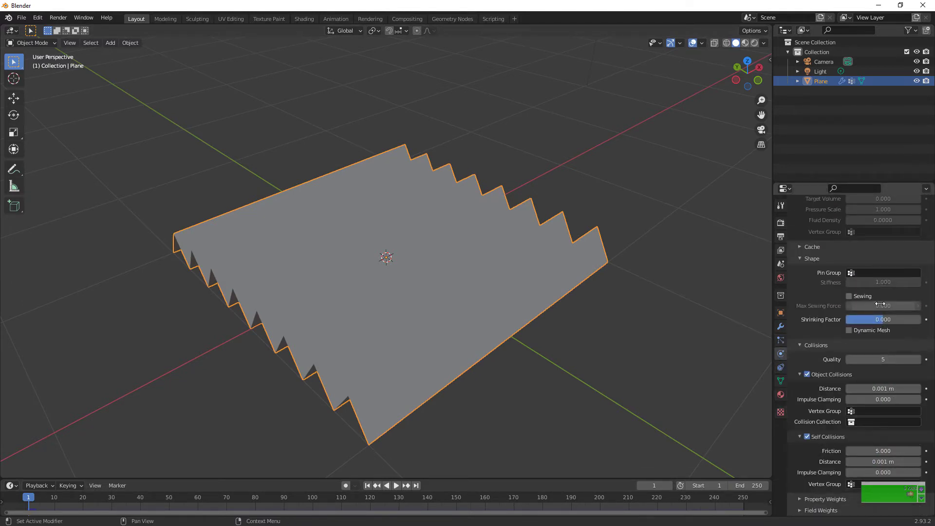
{"action": "left_click", "coordinate": [855, 273]}
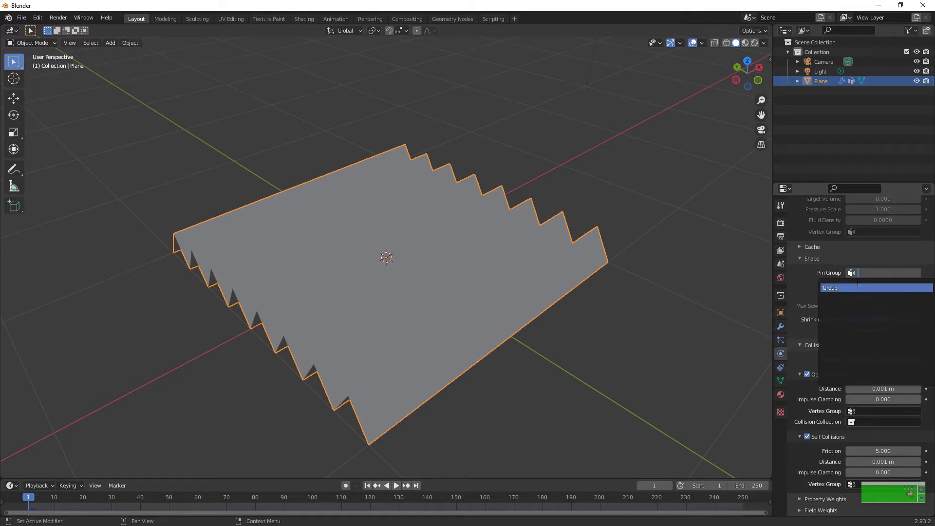
{"action": "left_click", "coordinate": [857, 287]}
Play the pinned cloth simulation, stop it at frame 21 and examine the hanging pleats from the front.
{"action": "key", "text": "space"}
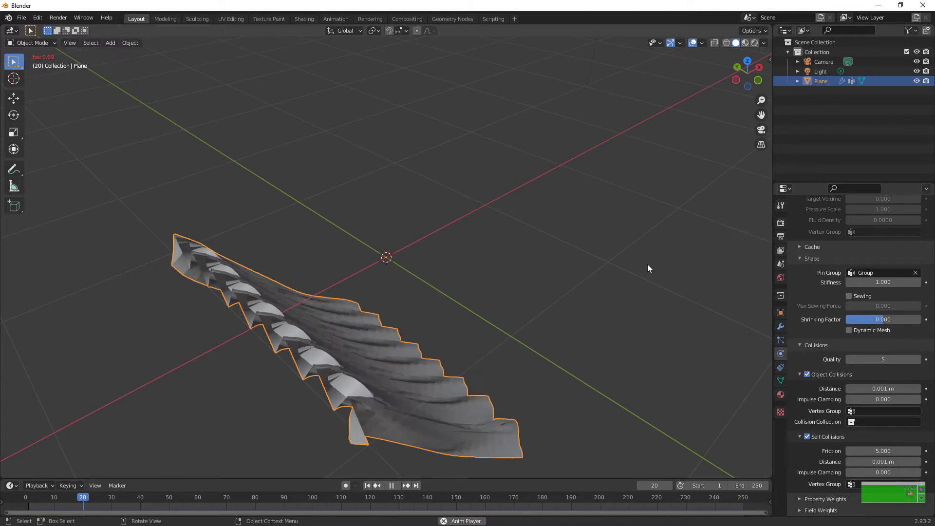
{"action": "key", "text": "space"}
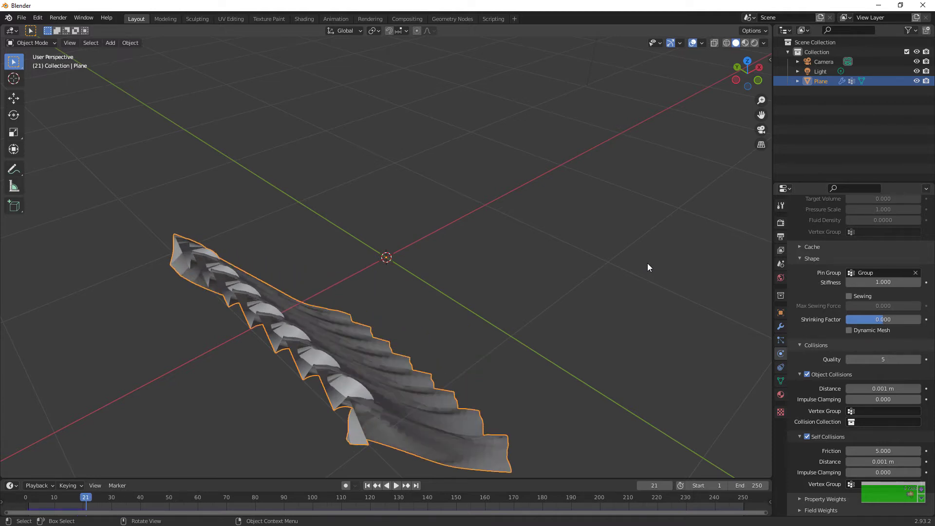
{"action": "left_click", "coordinate": [776, 71]}
{"action": "left_click_drag", "start_coordinate": [747, 73], "coordinate": [706, 75]}
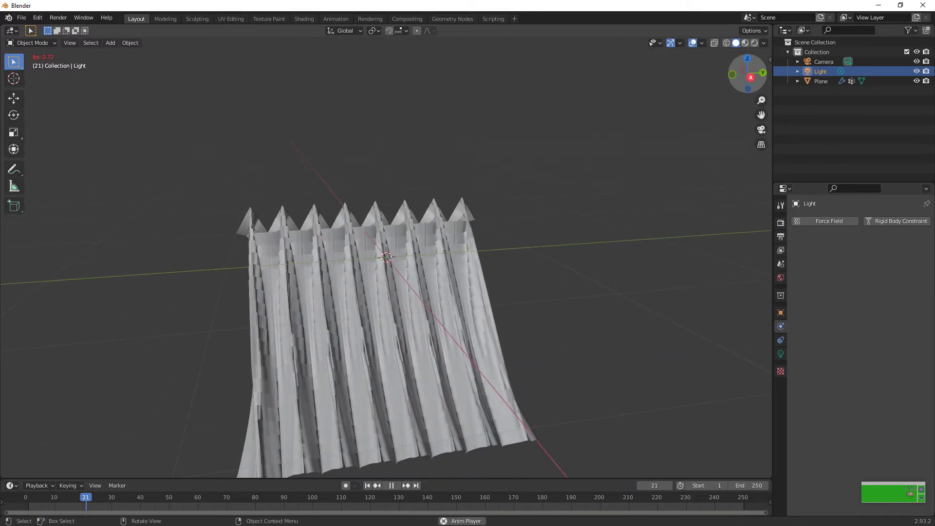
Reselect the curtain plane, advance the simulation to frame 26 and apply Shade Smooth.
{"action": "left_click", "coordinate": [339, 320]}
{"action": "key", "text": "Right"}
{"action": "key", "text": "Right"}
{"action": "key", "text": "Right"}
{"action": "key", "text": "Right"}
{"action": "key", "text": "Right"}
{"action": "right_click", "coordinate": [553, 336]}
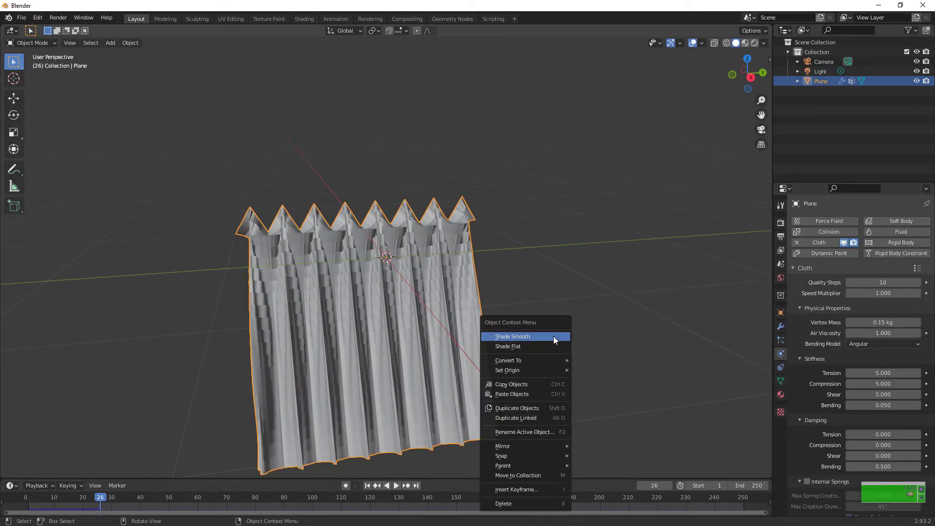
{"action": "left_click", "coordinate": [552, 335]}
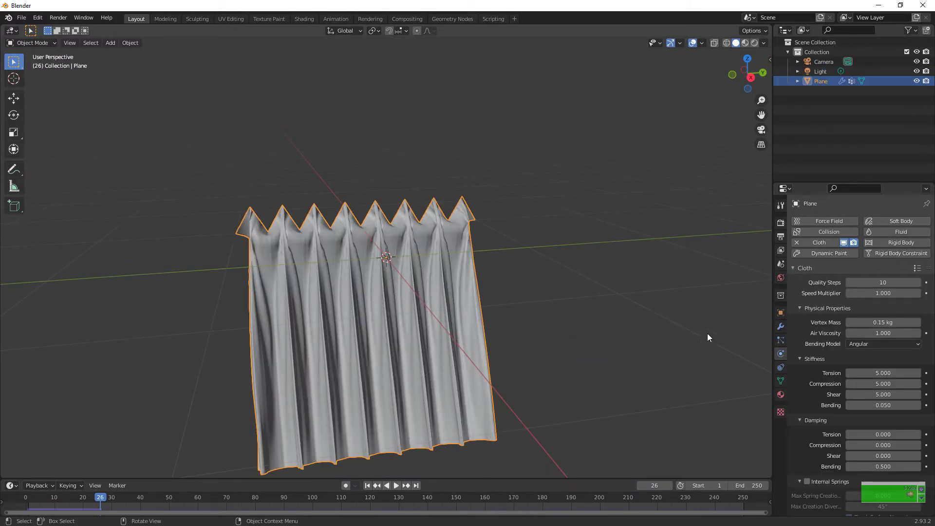
Add a Subdivision Surface modifier to the curtain and set its viewport levels to 3.
{"action": "left_click", "coordinate": [780, 326]}
{"action": "left_click", "coordinate": [837, 222]}
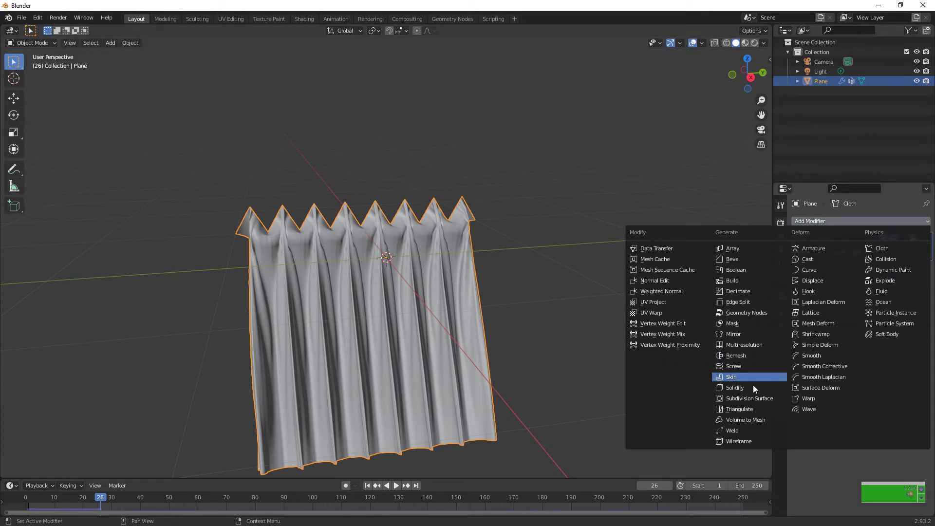
{"action": "left_click", "coordinate": [750, 399]}
{"action": "double_click", "coordinate": [882, 295]}
{"action": "type", "text": "3"}
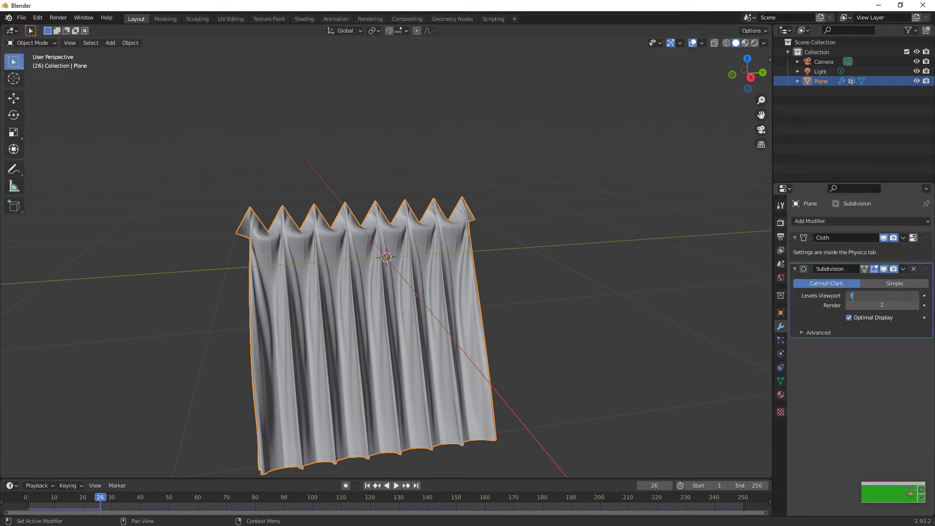
{"action": "key", "text": "Return"}
{"action": "left_click", "coordinate": [916, 295]}
Set the Subdivision modifier's advanced quality to 4.
{"action": "left_click", "coordinate": [810, 333]}
{"action": "left_click", "coordinate": [889, 358]}
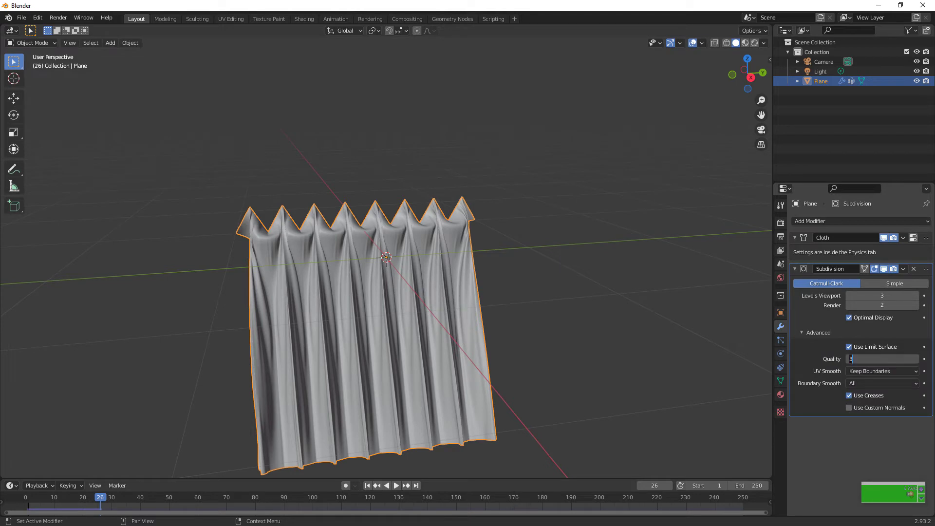
{"action": "type", "text": "4"}
{"action": "key", "text": "Return"}
{"action": "left_click", "coordinate": [827, 331]}
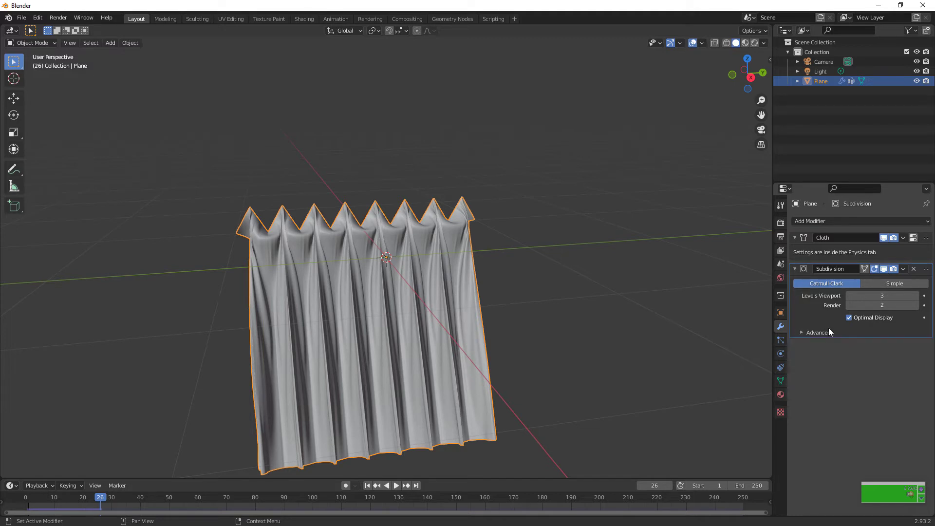
Inspect the smoothed curtain's simulation at frame 61 and return to the first frame.
{"action": "left_click", "coordinate": [367, 486]}
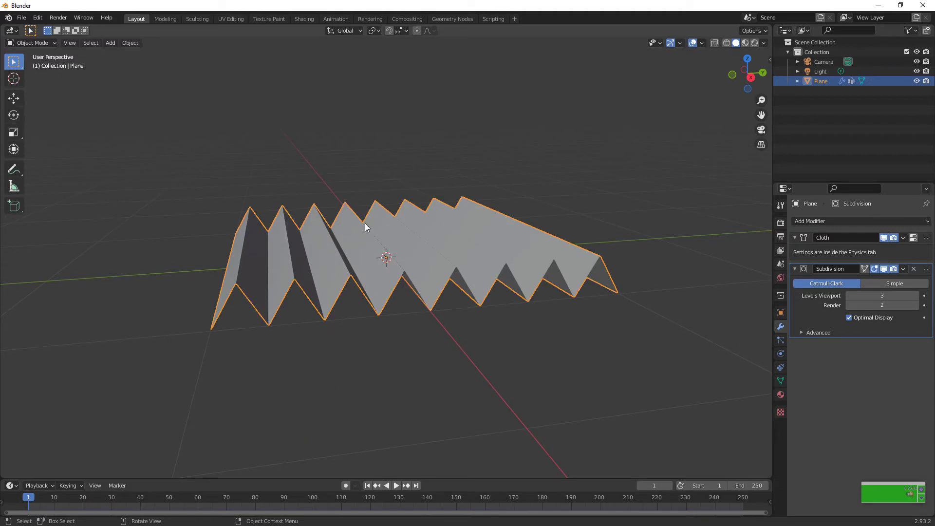
{"action": "left_click", "coordinate": [201, 498]}
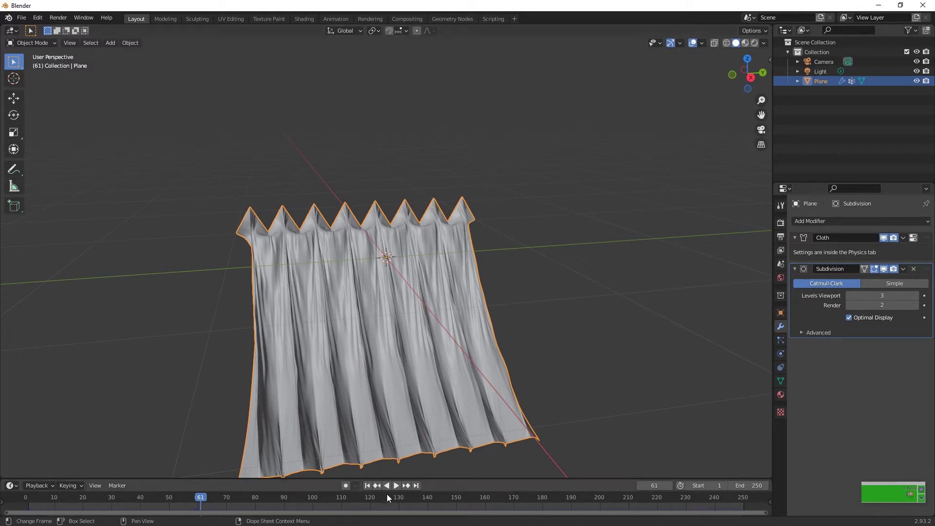
{"action": "left_click", "coordinate": [367, 486]}
Scale the pinned zigzag end edges to 0 along local Z in Edit Mode, and return to Object Mode.
{"action": "left_click_drag", "start_coordinate": [747, 73], "coordinate": [492, 157]}
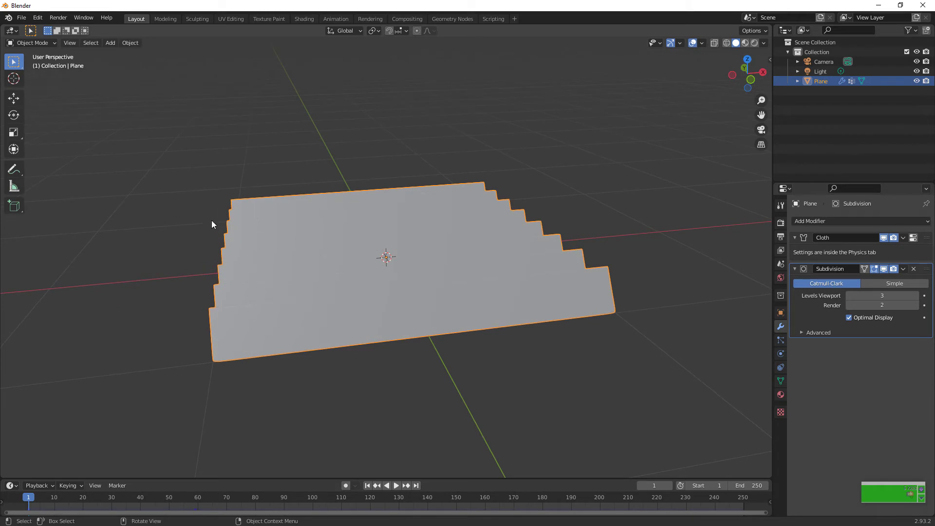
{"action": "left_click_drag", "start_coordinate": [746, 69], "coordinate": [797, 62]}
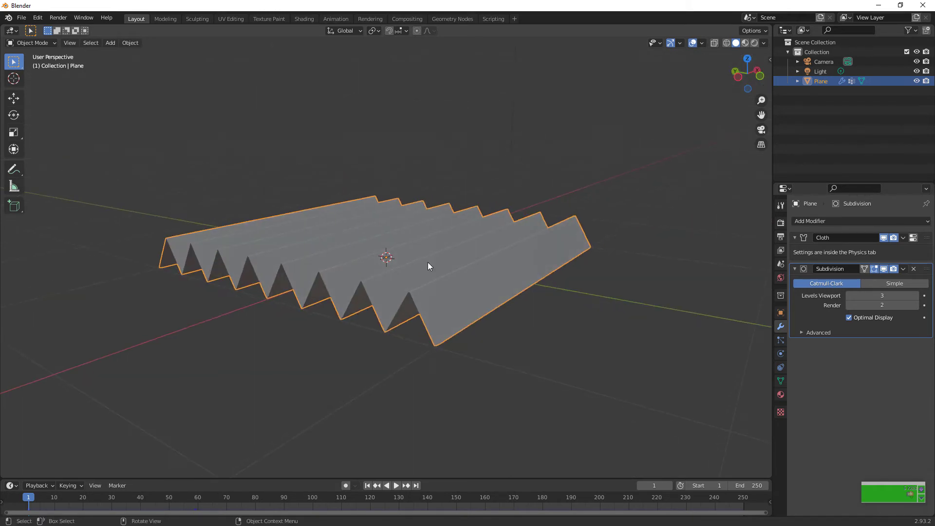
{"action": "key", "text": "Tab"}
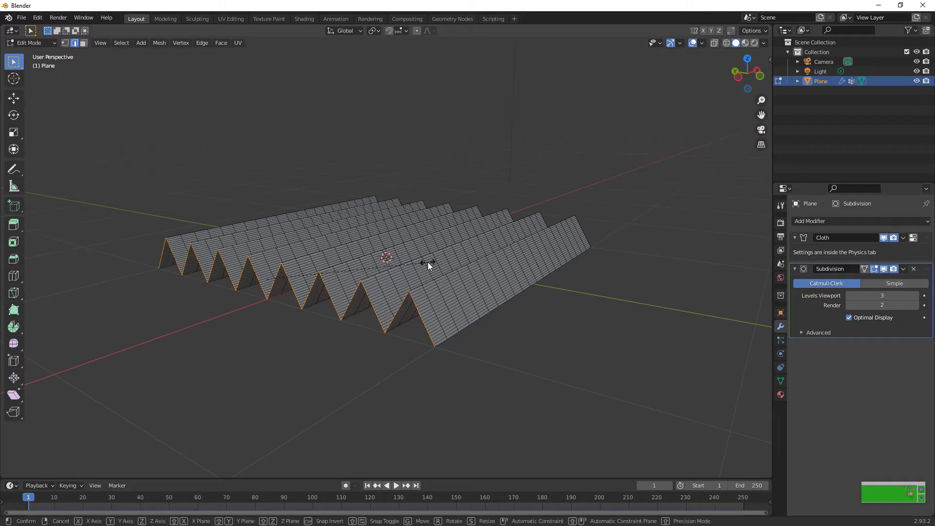
{"action": "key", "text": "s"}
{"action": "left_click", "coordinate": [427, 262]}
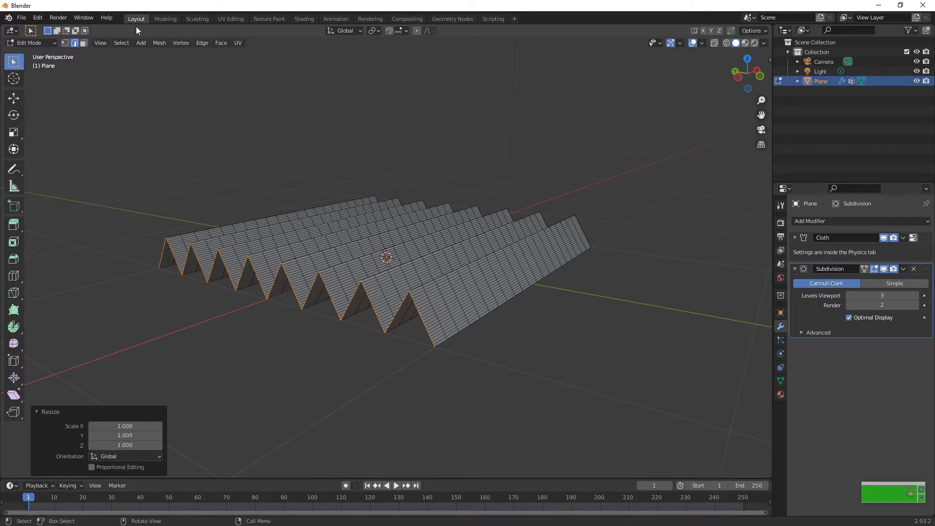
{"action": "key", "text": "s"}
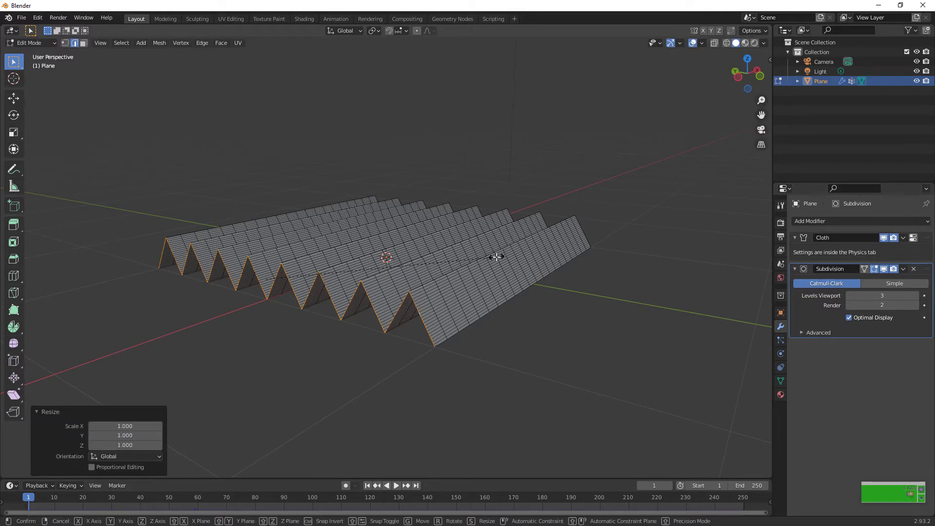
{"action": "key", "text": "z"}
{"action": "key", "text": "z"}
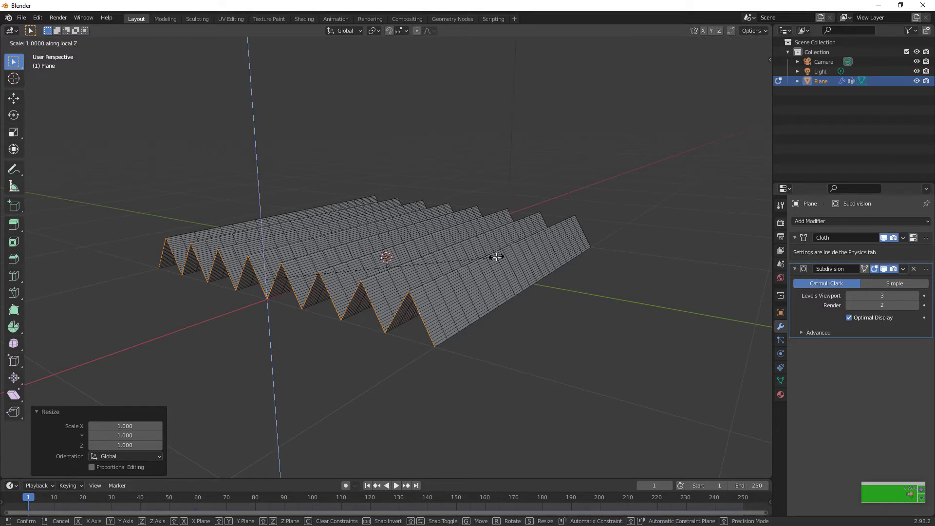
{"action": "type", "text": "0"}
{"action": "key", "text": "Return"}
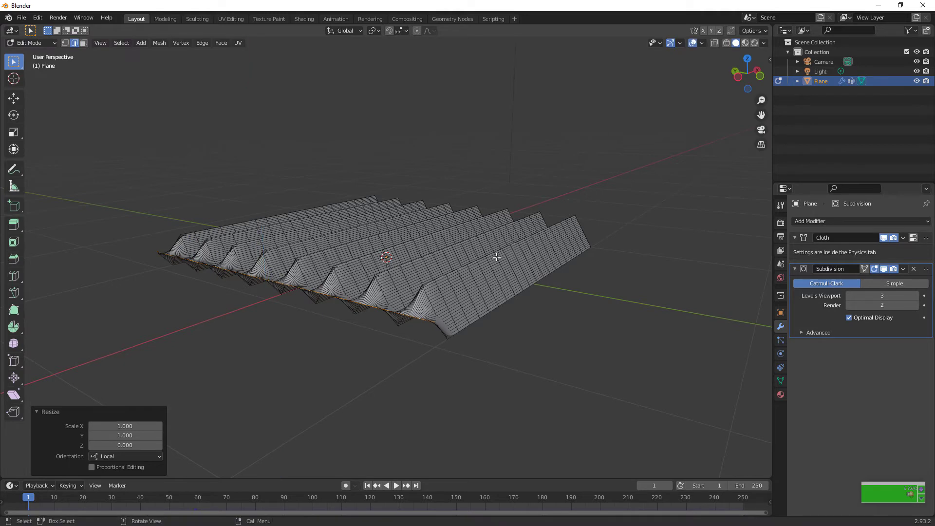
{"action": "key", "text": "Tab"}
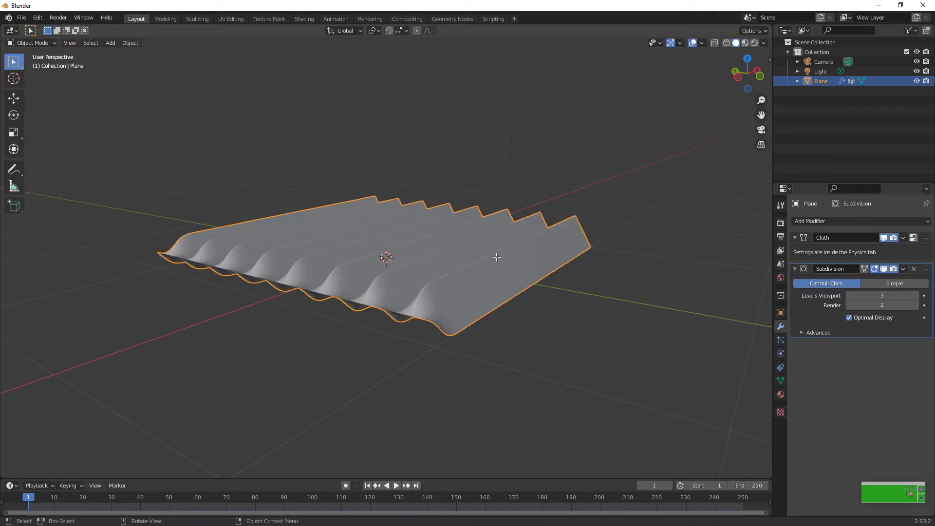
Play the cloth simulation with the flattened pinned edge, stop it around frame 26 and examine the pleats.
{"action": "left_click_drag", "start_coordinate": [757, 72], "coordinate": [556, 124]}
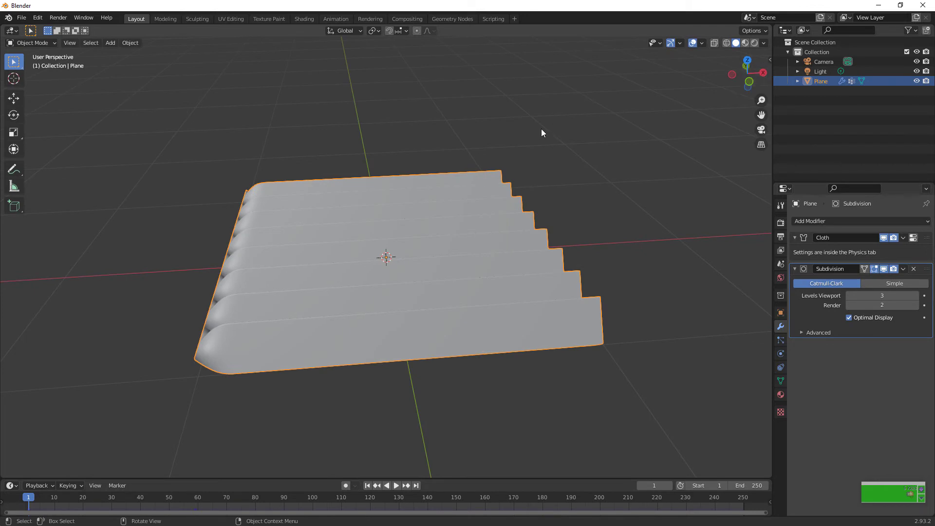
{"action": "key", "text": "space"}
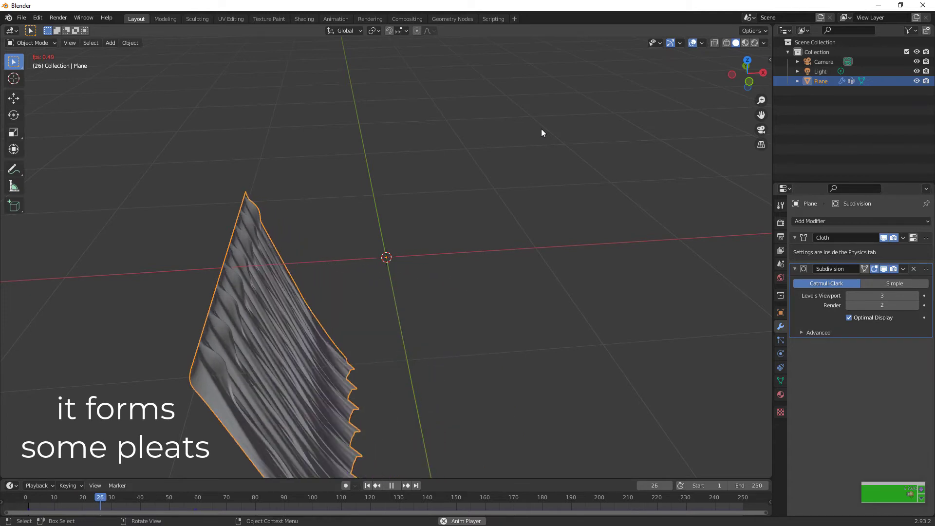
{"action": "key", "text": "space"}
{"action": "left_click_drag", "start_coordinate": [756, 78], "coordinate": [659, 79]}
{"action": "left_click_drag", "start_coordinate": [761, 116], "coordinate": [790, 130]}
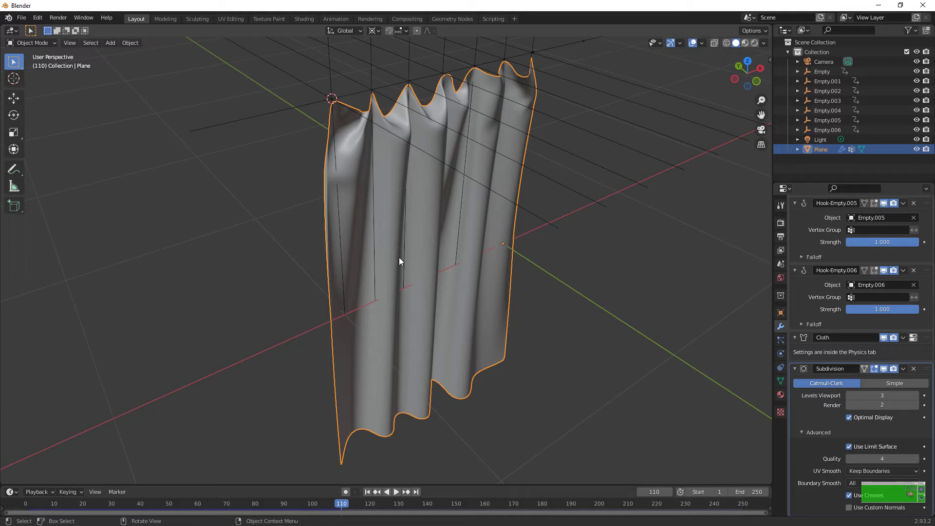
Look over the finished hook-driven curtain at frame 110 and start a new default scene.
{"action": "scroll", "coordinate": [399, 258], "scroll_direction": "down", "scroll_amount": 3}
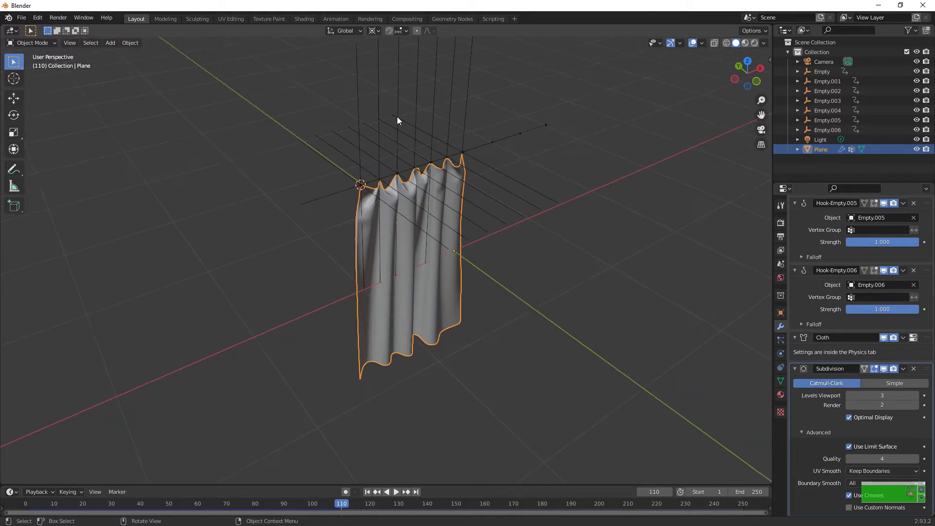
{"action": "left_click", "coordinate": [761, 68]}
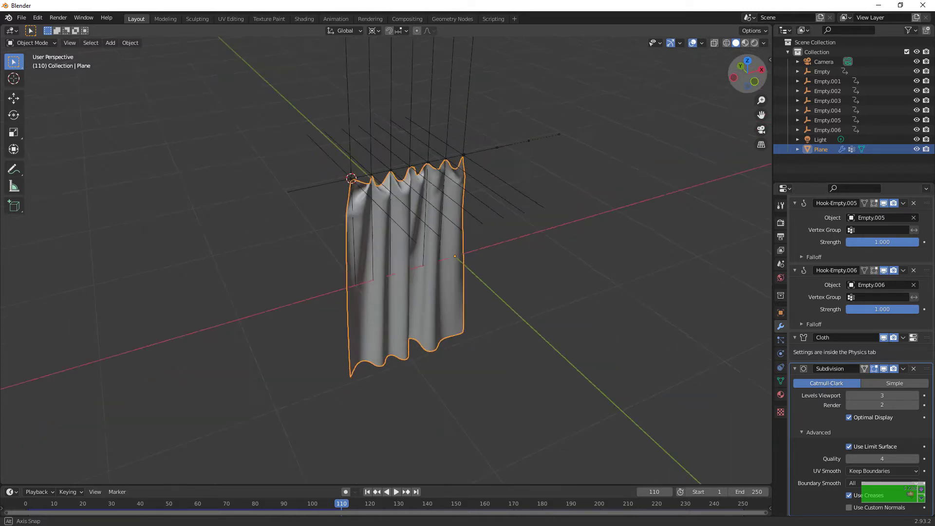
{"action": "left_click", "coordinate": [21, 17]}
{"action": "mouse_move", "coordinate": [45, 31]}
{"action": "left_click", "coordinate": [138, 28]}
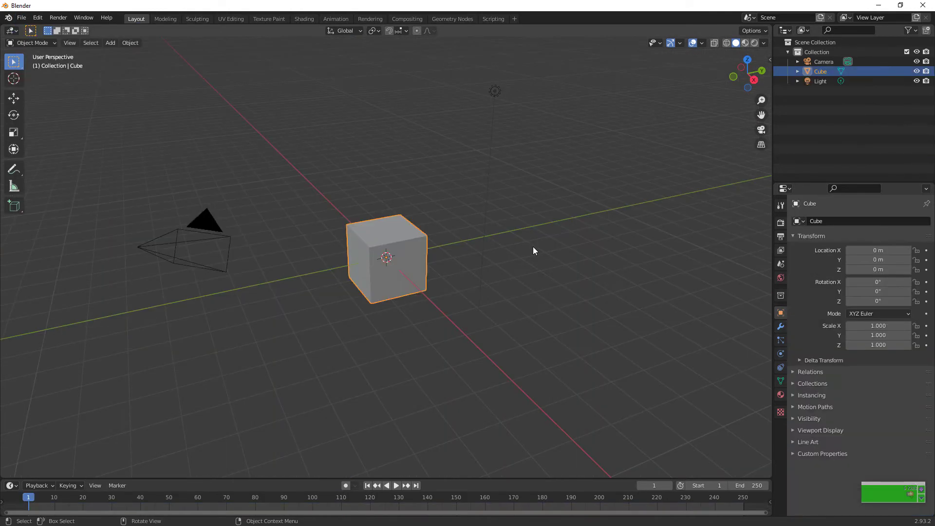
Delete the default cube and add a mesh plane at the world origin.
{"action": "key", "text": "Delete"}
{"action": "key", "text": "shift+a"}
{"action": "mouse_move", "coordinate": [533, 247]}
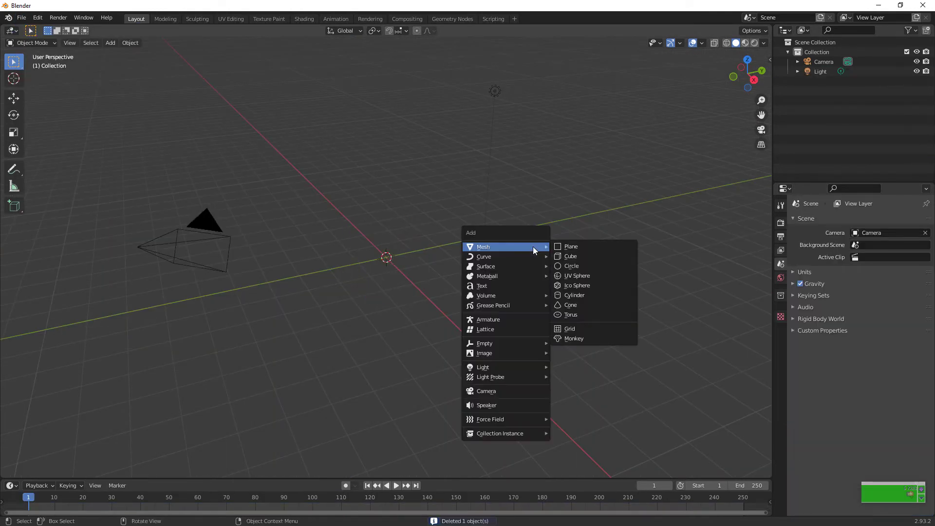
{"action": "left_click", "coordinate": [563, 247]}
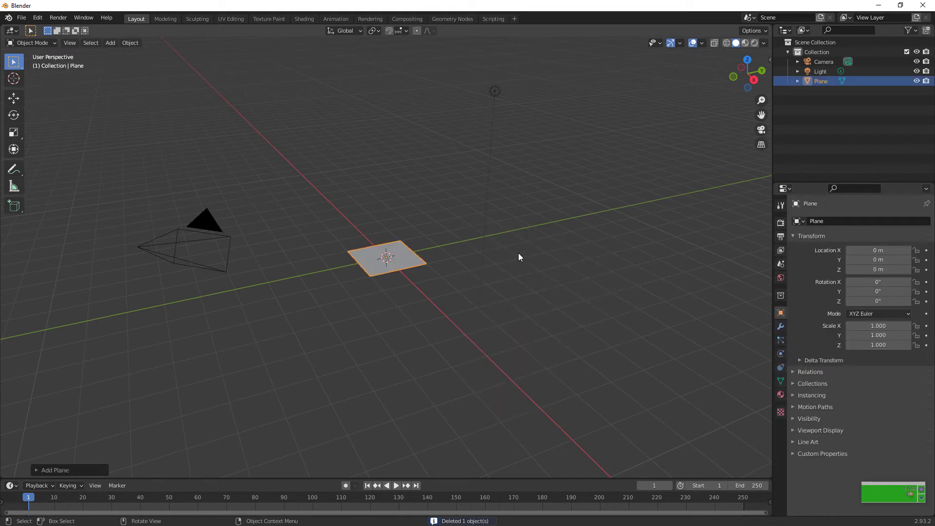
Rotate the plane 90° around the global X axis so it stands upright.
{"action": "key", "text": "r"}
{"action": "key", "text": "x"}
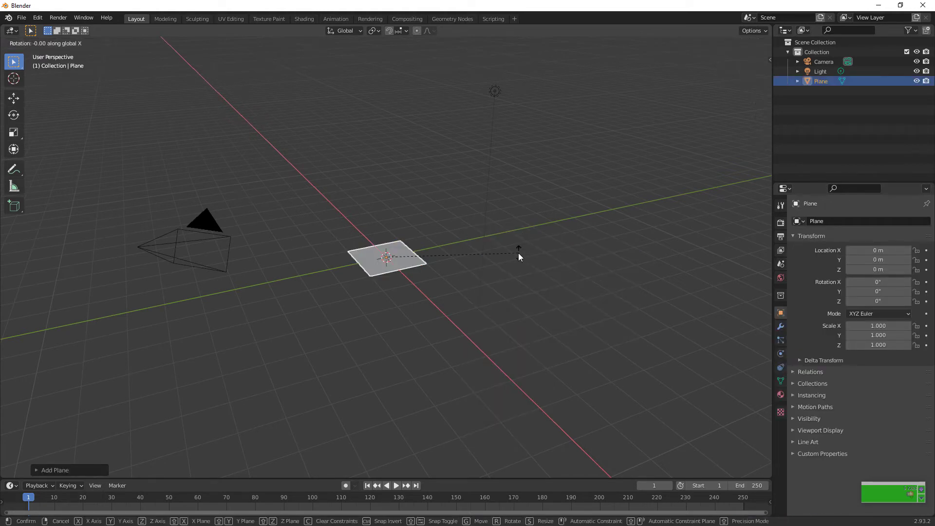
{"action": "type", "text": "90"}
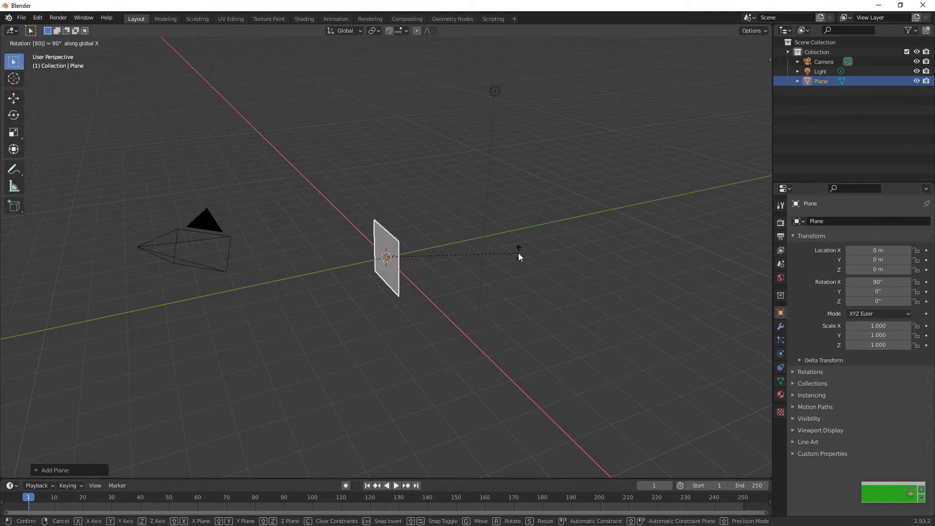
{"action": "key", "text": "Return"}
Subdivide the upright plane in Edit Mode with 5 cuts.
{"action": "left_click_drag", "start_coordinate": [738, 86], "coordinate": [817, 86]}
{"action": "left_click", "coordinate": [402, 243]}
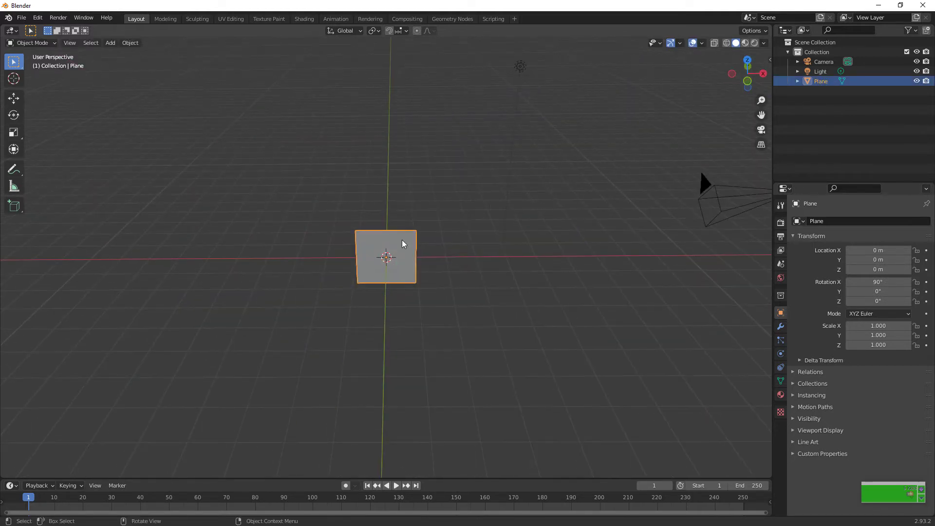
{"action": "key", "text": "Tab"}
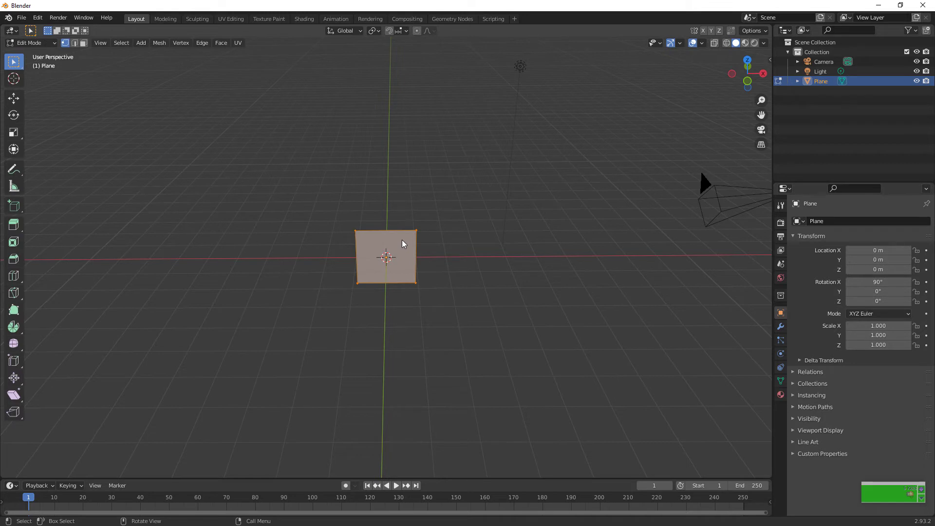
{"action": "right_click", "coordinate": [402, 244]}
{"action": "left_click", "coordinate": [403, 241]}
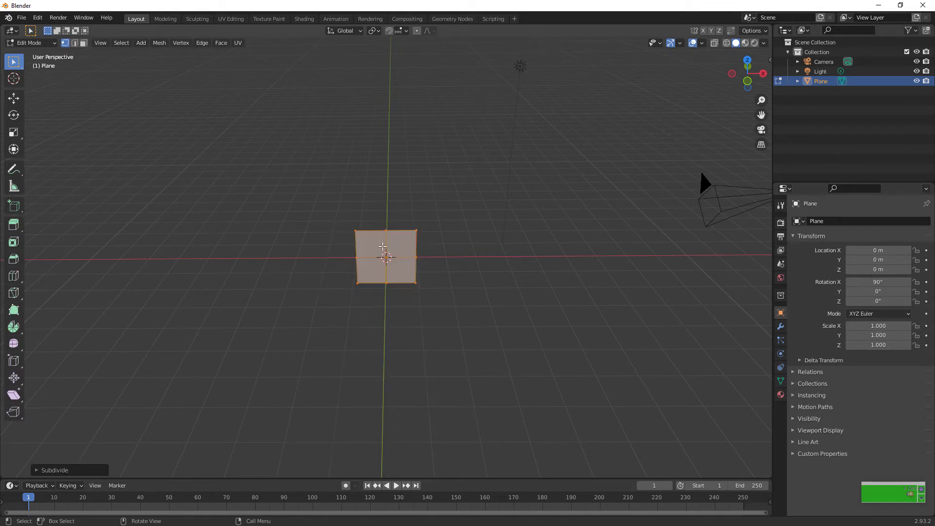
{"action": "left_click", "coordinate": [49, 470]}
{"action": "left_click", "coordinate": [125, 402]}
{"action": "type", "text": "5"}
{"action": "key", "text": "Return"}
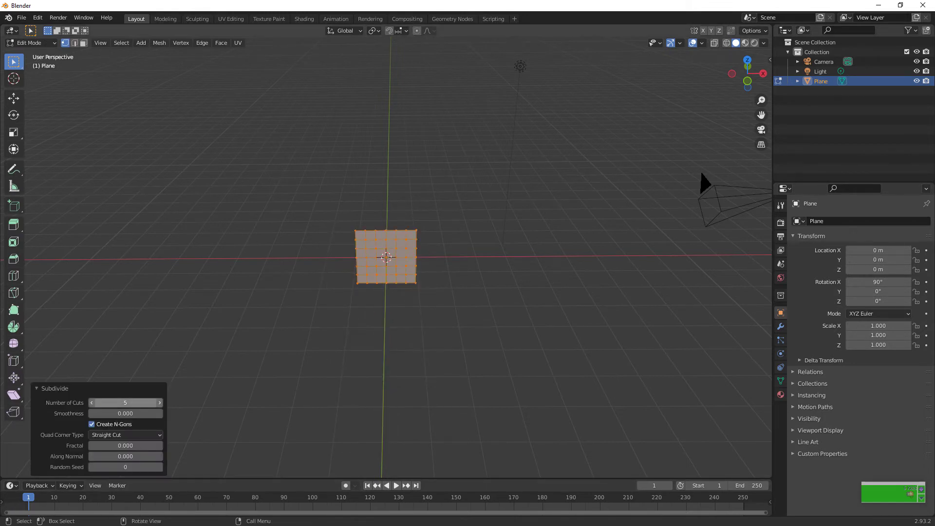
Hook the top-left corner vertex of the plane to a new object, working in the front view.
{"action": "scroll", "coordinate": [431, 317], "scroll_direction": "up", "scroll_amount": 6}
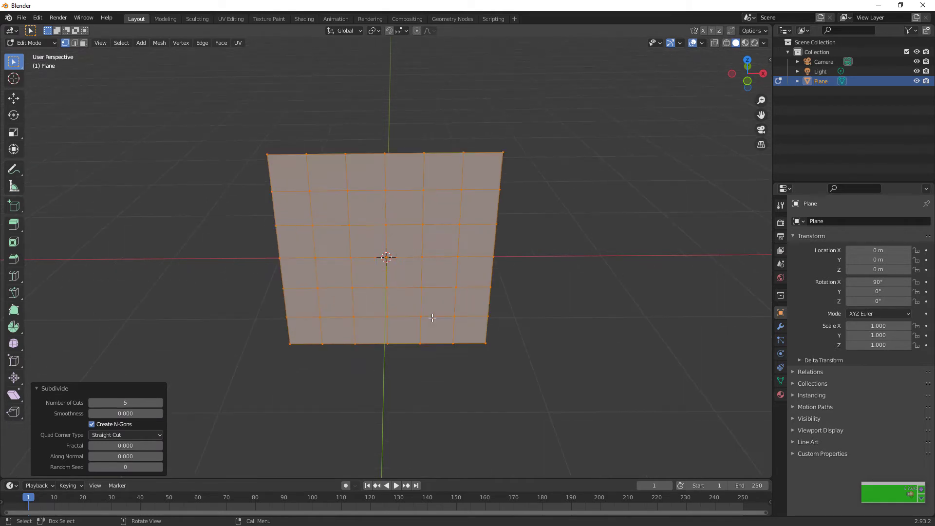
{"action": "left_click", "coordinate": [329, 143]}
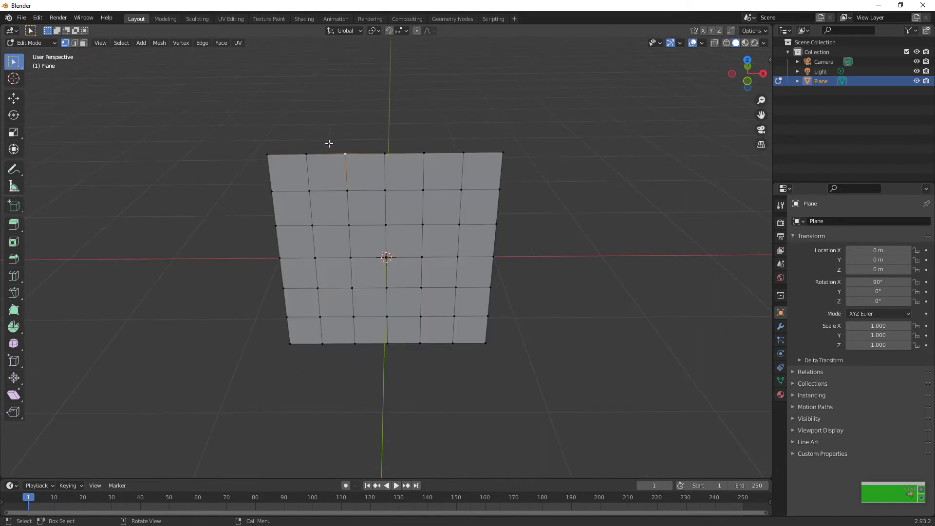
{"action": "left_click", "coordinate": [270, 154]}
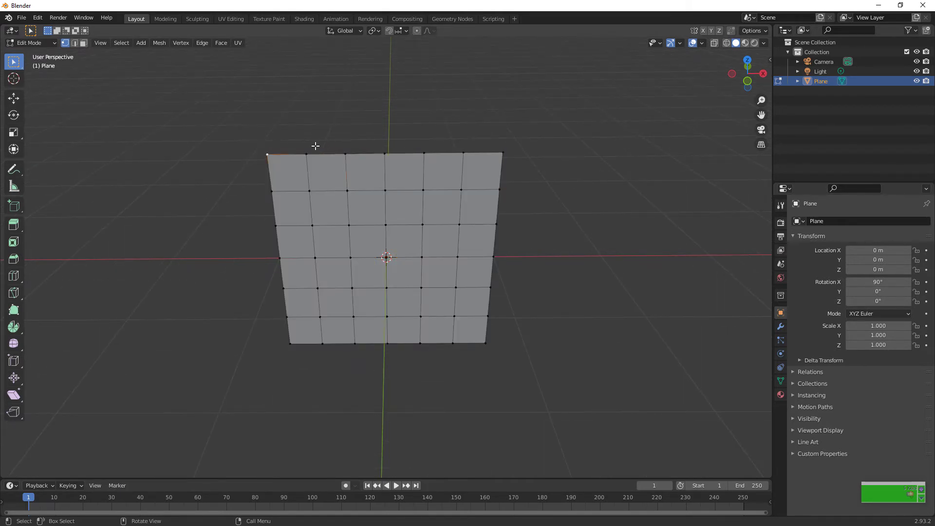
{"action": "left_click", "coordinate": [748, 79]}
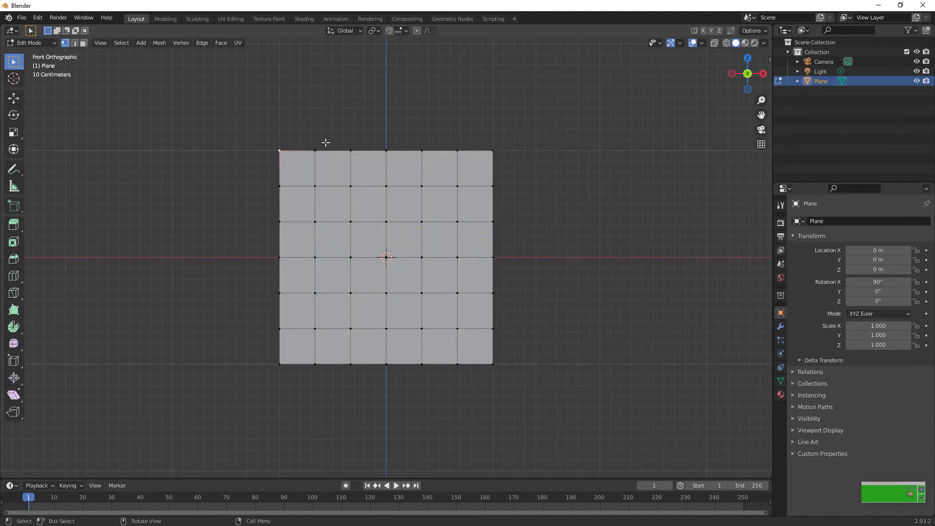
{"action": "key", "text": "ctrl+h"}
{"action": "key", "text": "ctrl+h"}
{"action": "left_click", "coordinate": [276, 146]}
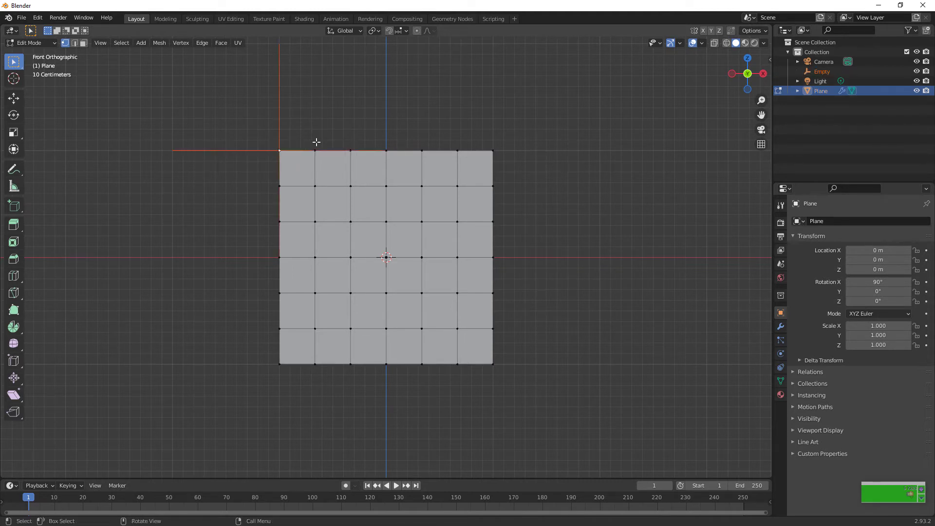
Hook the second, third and middle vertices of the plane's top edge each to its own new object.
{"action": "key", "text": "ctrl+h"}
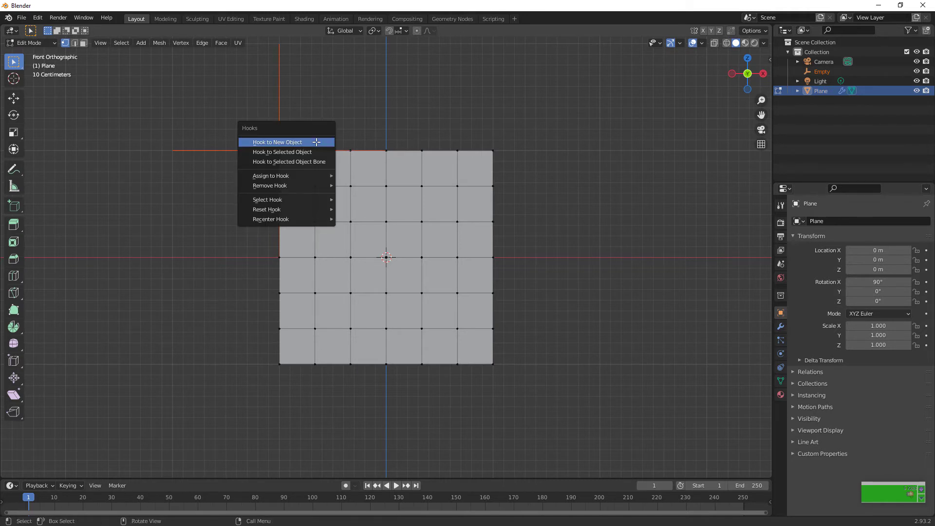
{"action": "left_click", "coordinate": [316, 142]}
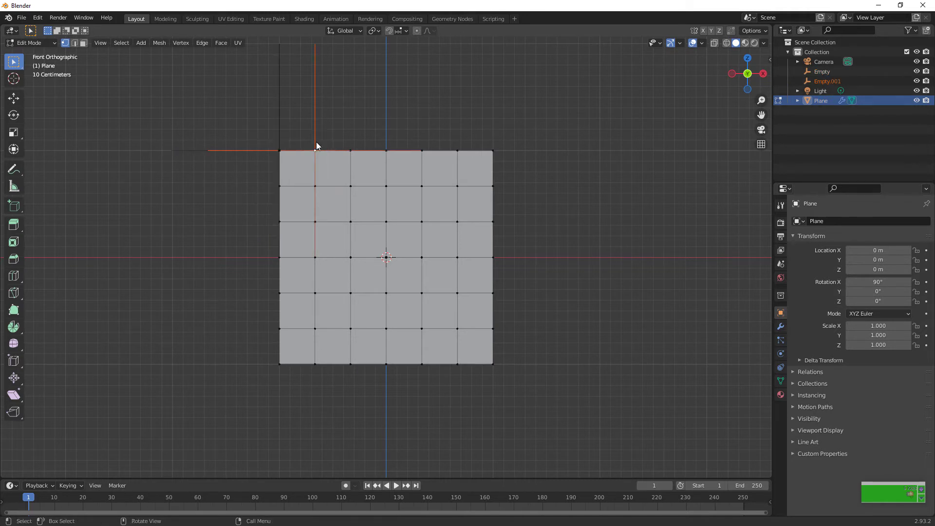
{"action": "key", "text": "ctrl+h"}
{"action": "left_click", "coordinate": [353, 152]}
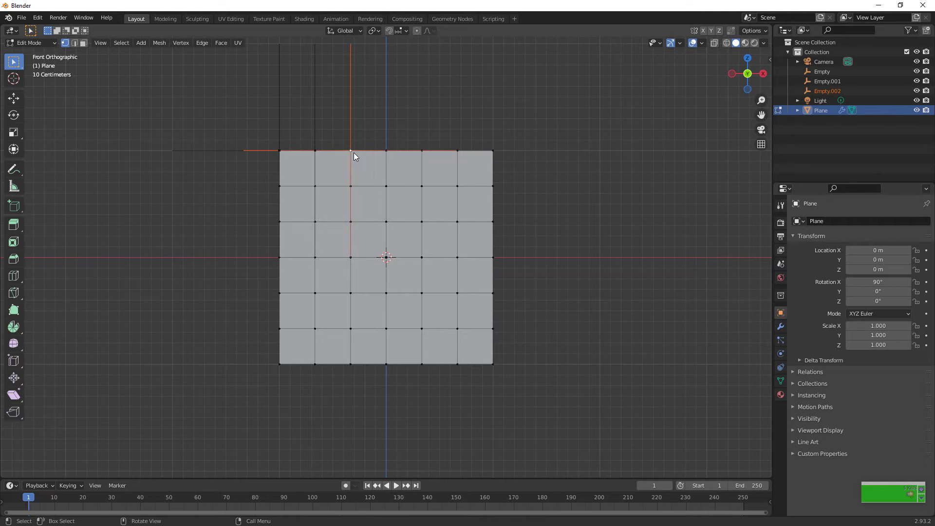
{"action": "left_click", "coordinate": [387, 151]}
{"action": "key", "text": "ctrl+h"}
{"action": "left_click", "coordinate": [388, 154]}
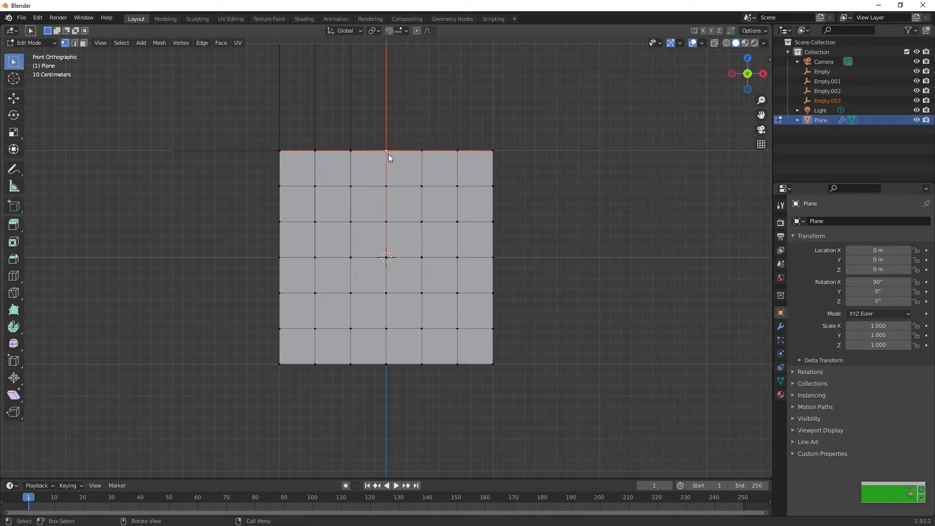
Hook the remaining three vertices of the top edge, through the top-right corner, each to its own new object.
{"action": "left_click", "coordinate": [422, 152]}
{"action": "key", "text": "ctrl+h"}
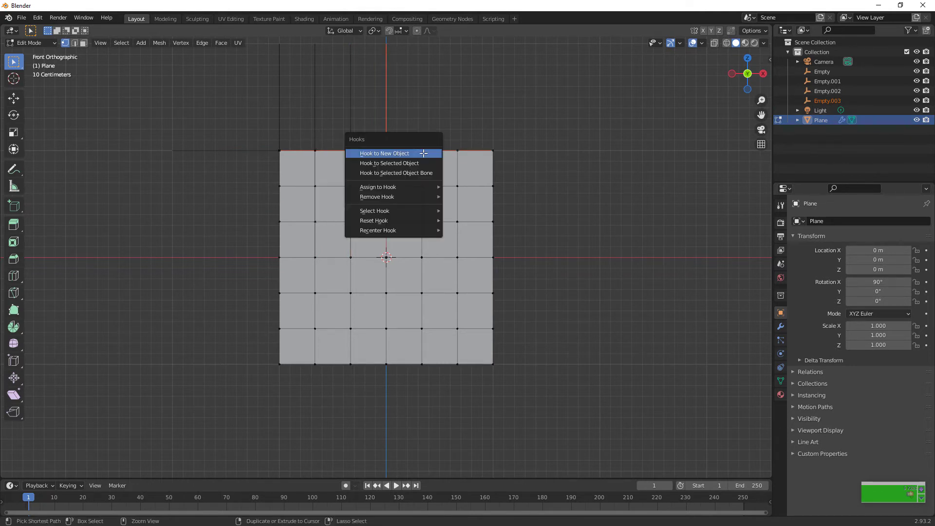
{"action": "left_click", "coordinate": [422, 154]}
{"action": "left_click", "coordinate": [455, 151]}
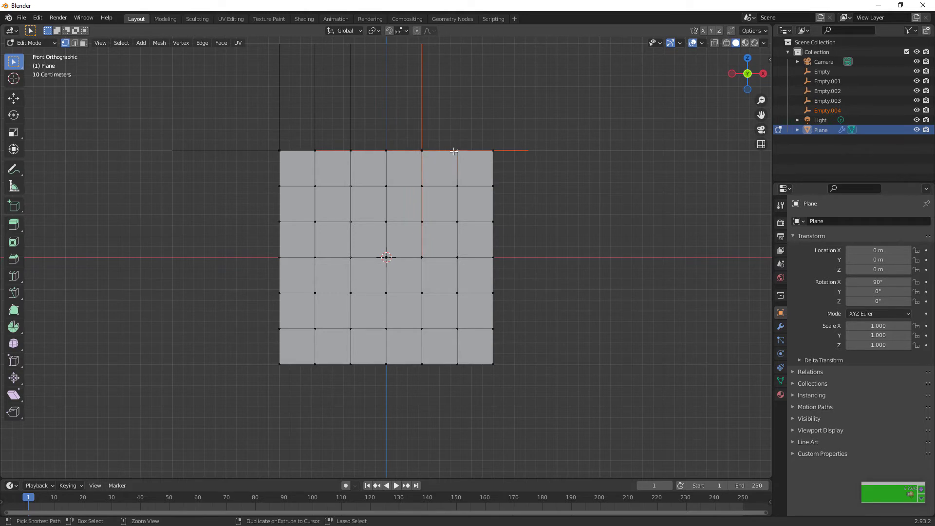
{"action": "key", "text": "ctrl+h"}
{"action": "left_click", "coordinate": [454, 155]}
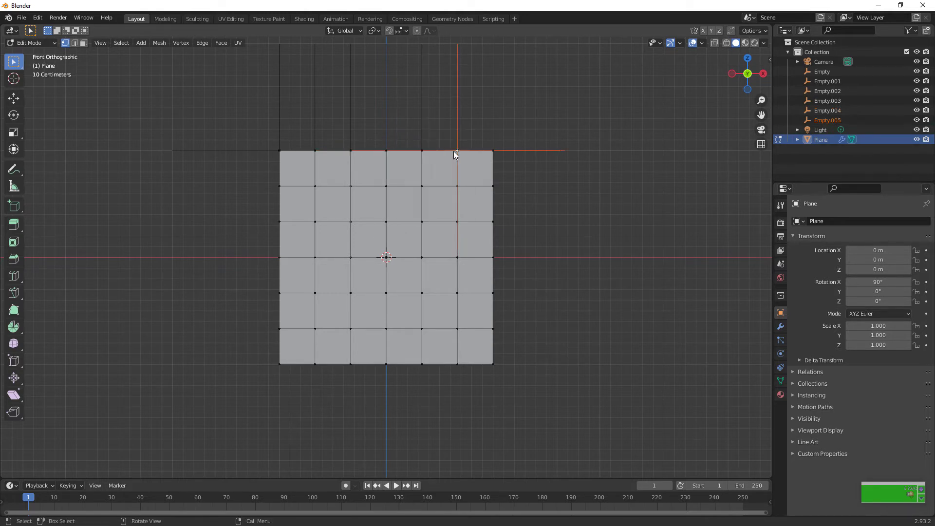
{"action": "left_click", "coordinate": [493, 151]}
{"action": "key", "text": "ctrl+h"}
{"action": "left_click", "coordinate": [494, 152]}
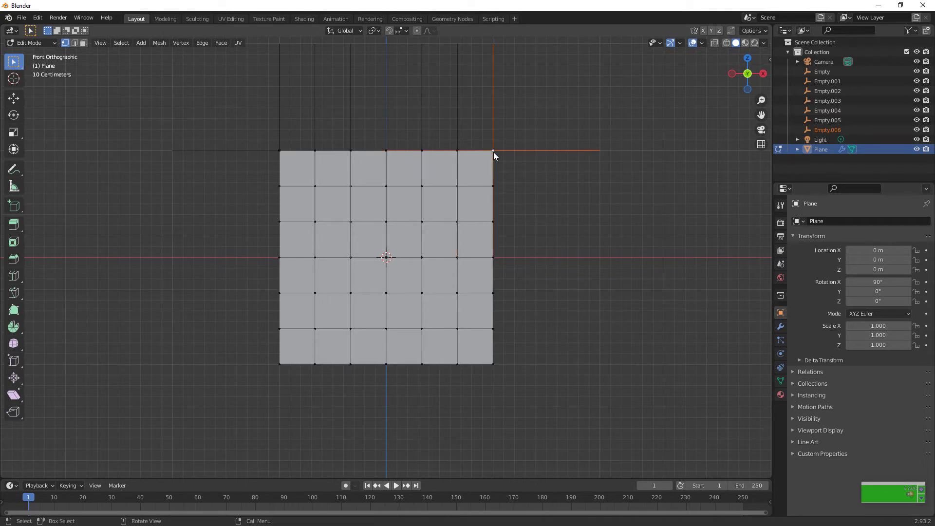
Subdivide the whole hooked plane again with 6 cuts, deselect the mesh and return to Object Mode.
{"action": "key", "text": "a"}
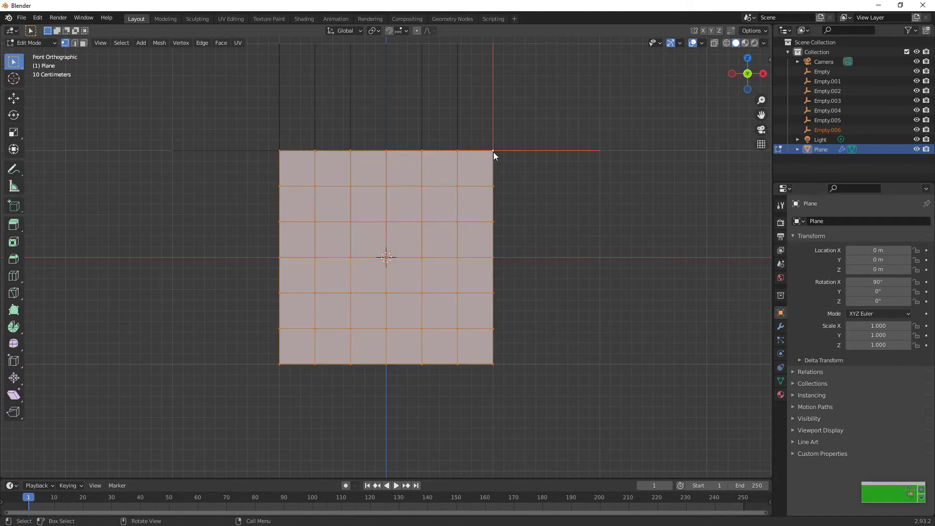
{"action": "key", "text": "Tab"}
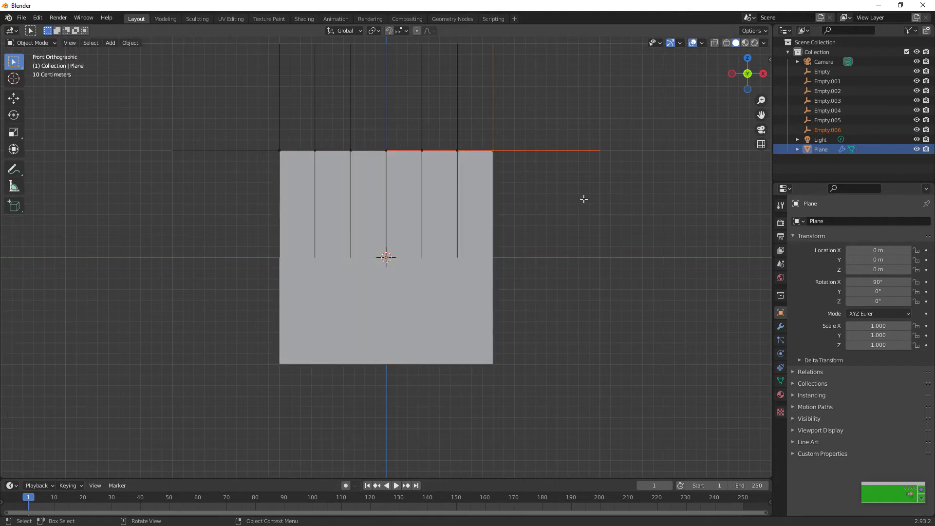
{"action": "left_click", "coordinate": [454, 253]}
{"action": "key", "text": "Tab"}
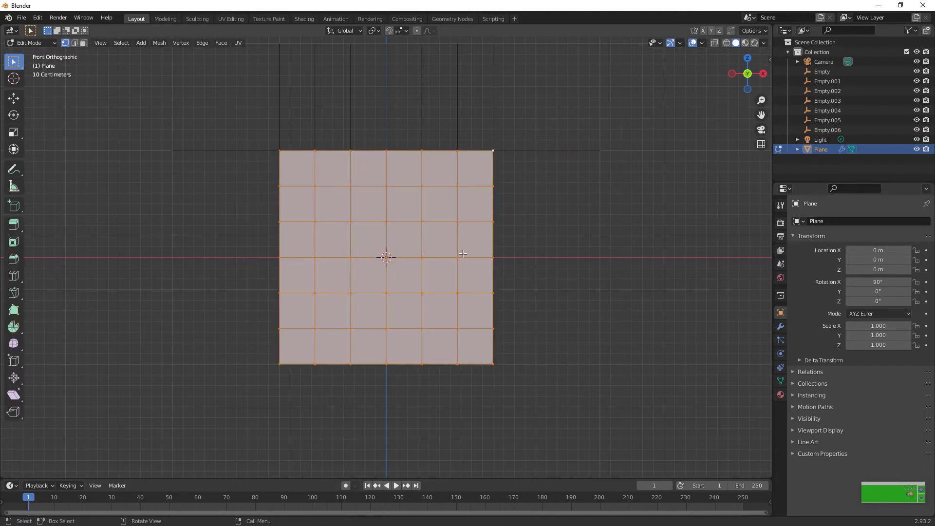
{"action": "right_click", "coordinate": [462, 254]}
{"action": "left_click", "coordinate": [463, 255]}
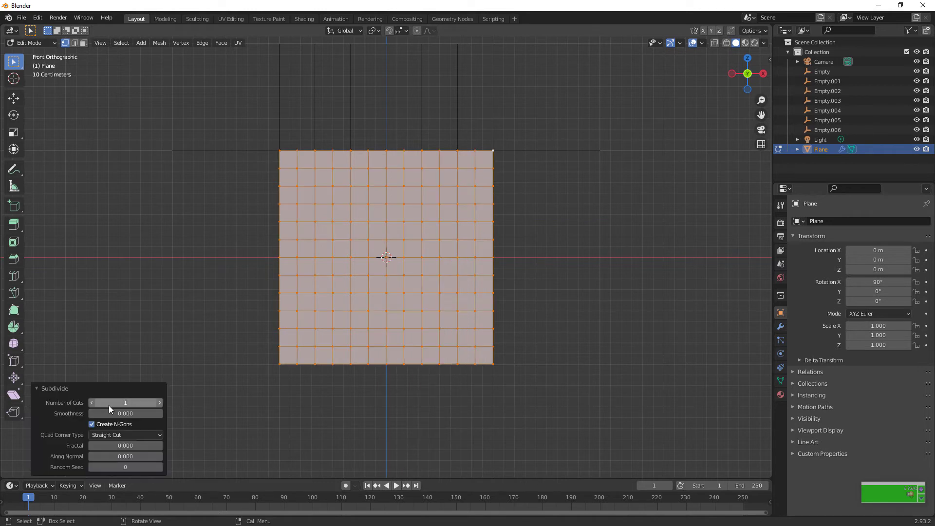
{"action": "left_click", "coordinate": [109, 405]}
{"action": "type", "text": "6"}
{"action": "key", "text": "Return"}
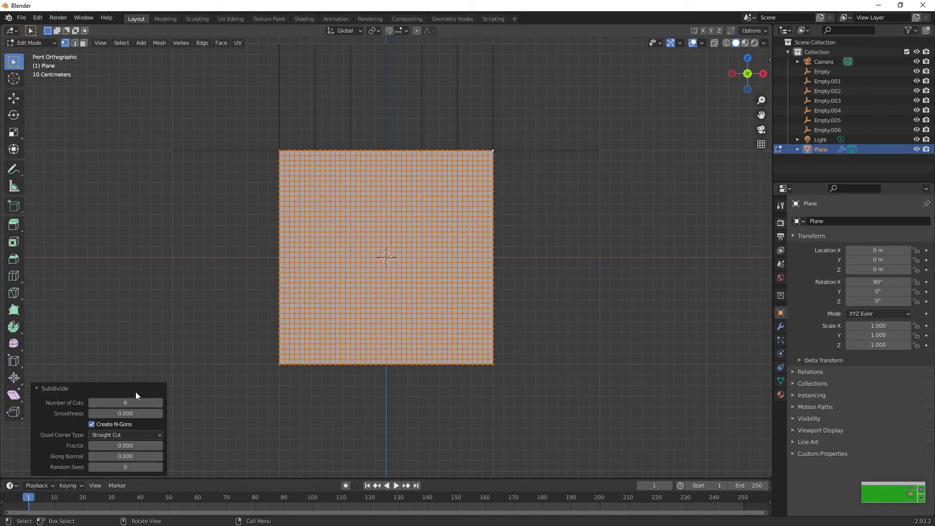
{"action": "left_click", "coordinate": [119, 403]}
{"action": "key", "text": "Return"}
{"action": "left_click", "coordinate": [672, 177]}
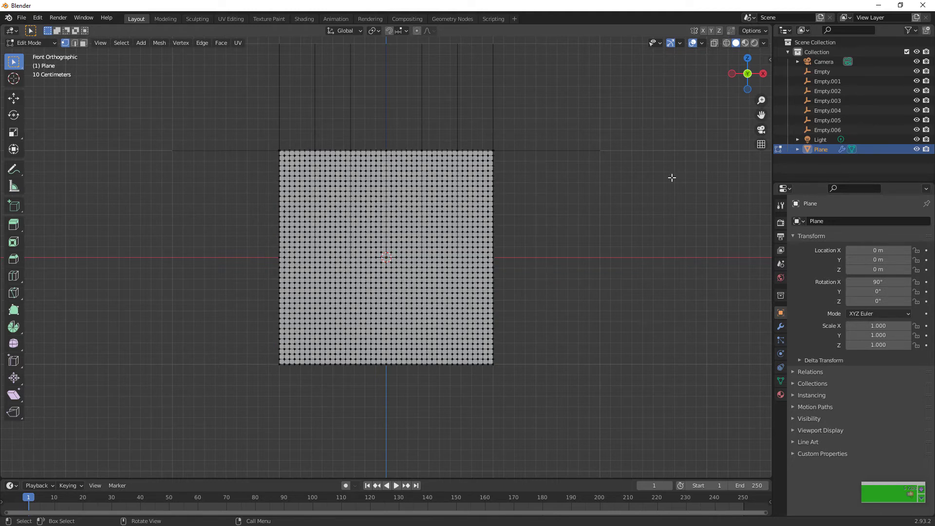
{"action": "key", "text": "Tab"}
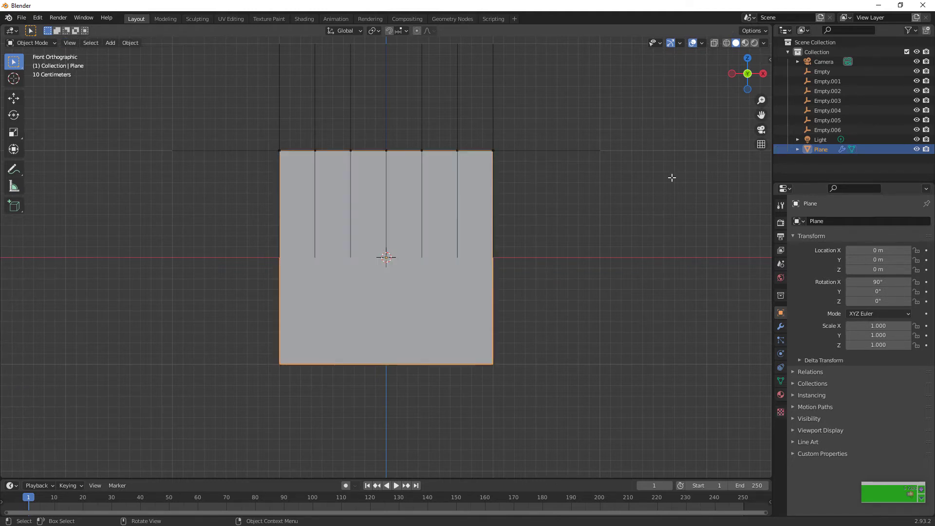
Snap the 3D cursor to the hook empty at the plane's top-left corner and deselect that empty.
{"action": "left_click", "coordinate": [276, 123]}
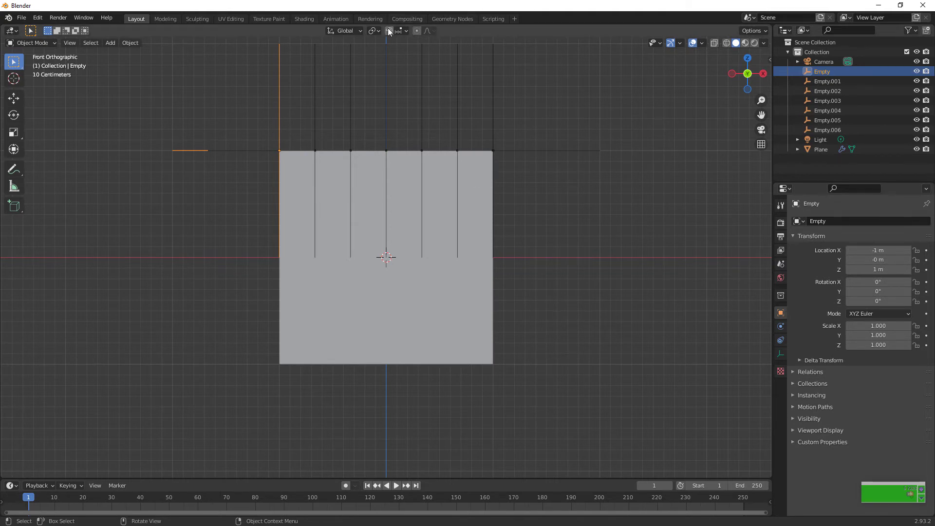
{"action": "left_click", "coordinate": [131, 43]}
{"action": "mouse_move", "coordinate": [167, 103]}
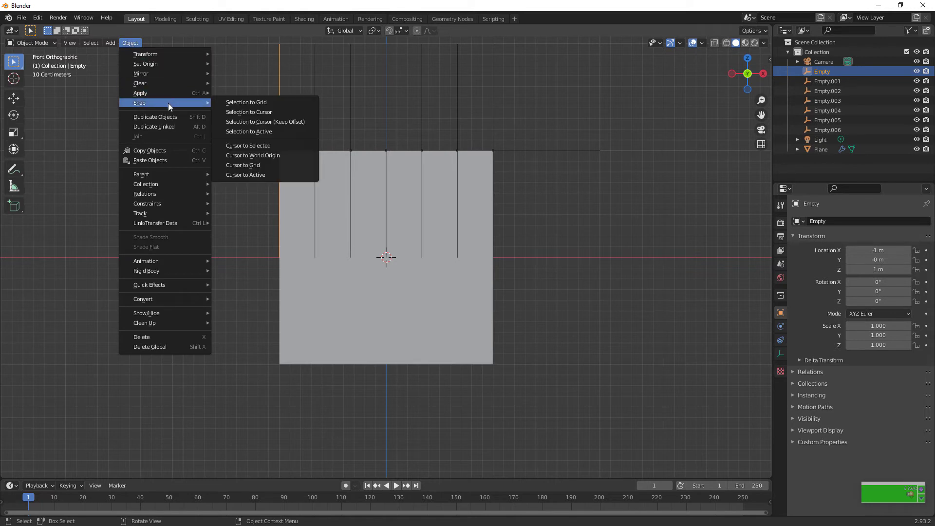
{"action": "left_click", "coordinate": [242, 145]}
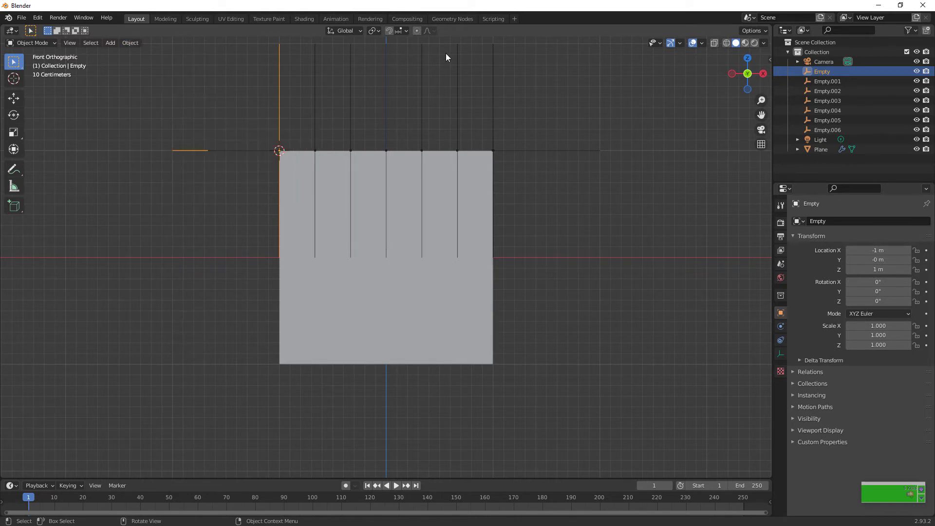
{"action": "left_click", "coordinate": [321, 141]}
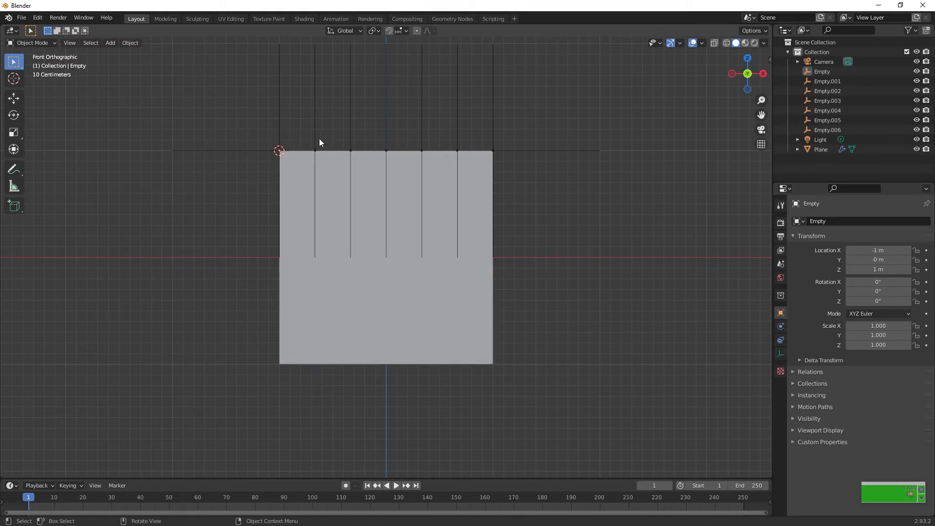
Try to move the second hook empty along the X axis toward the plane's top-left corner.
{"action": "left_click", "coordinate": [319, 142]}
{"action": "key", "text": "g"}
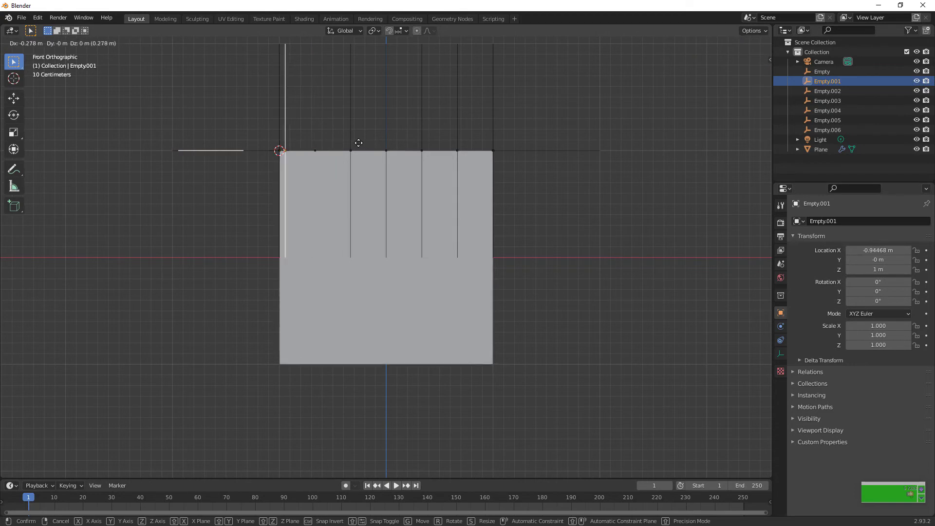
{"action": "key", "text": "x"}
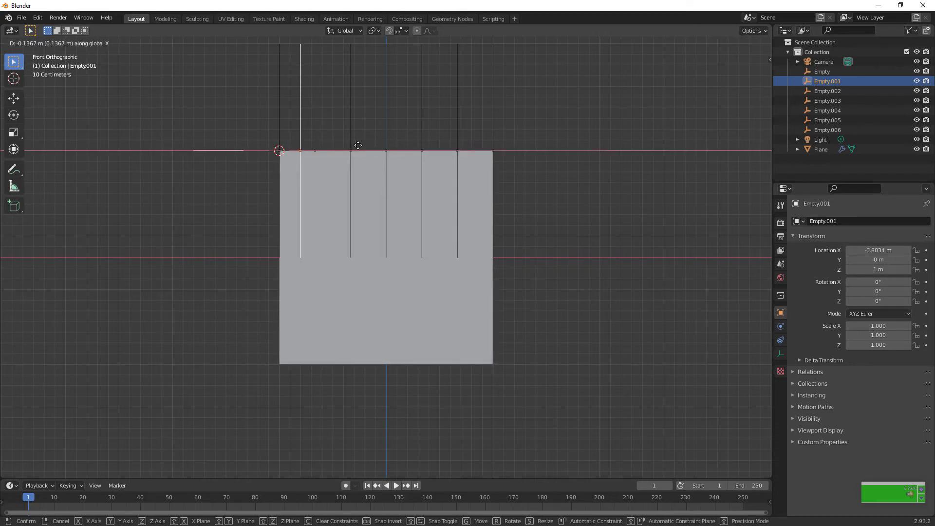
{"action": "left_click", "coordinate": [358, 145]}
{"action": "key", "text": "ctrl+z"}
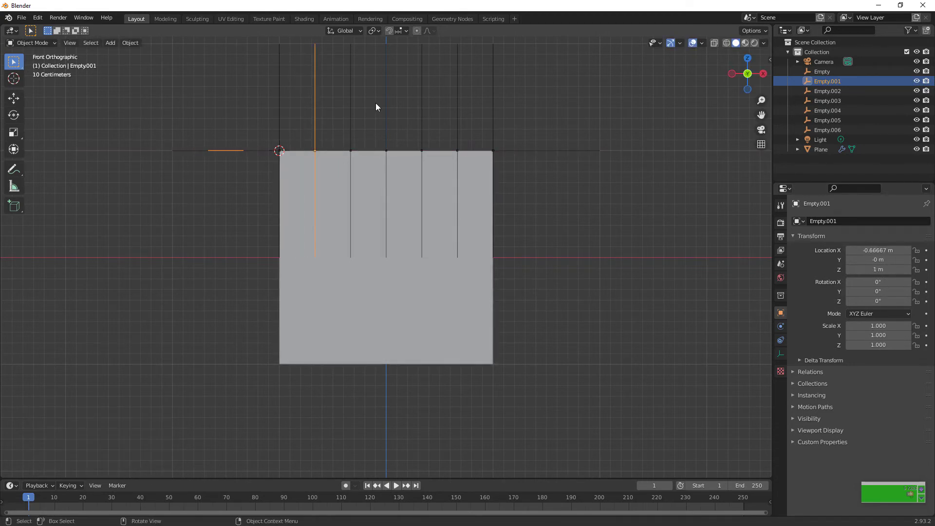
Set the transform pivot point to 3D Cursor and select all seven hook empties along the plane's top edge.
{"action": "left_click", "coordinate": [379, 31]}
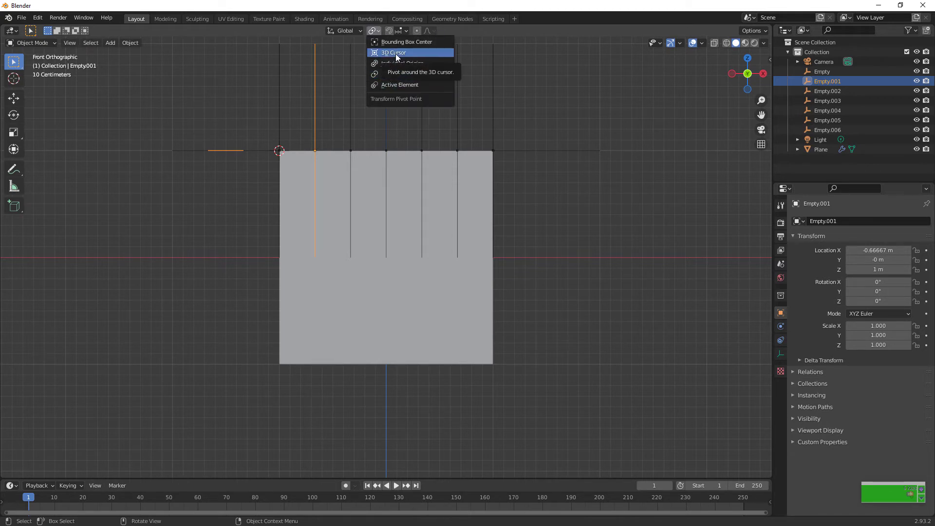
{"action": "left_click", "coordinate": [373, 30]}
{"action": "left_click", "coordinate": [373, 31]}
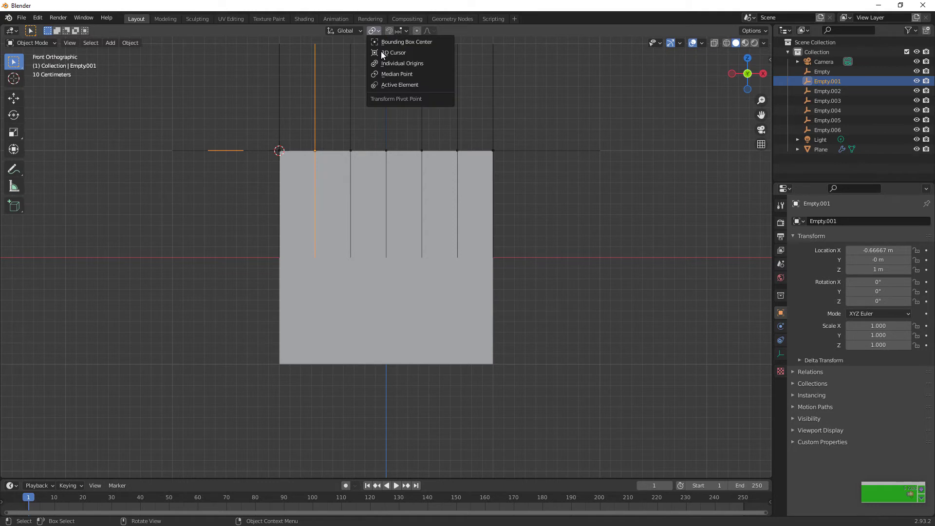
{"action": "left_click", "coordinate": [390, 52]}
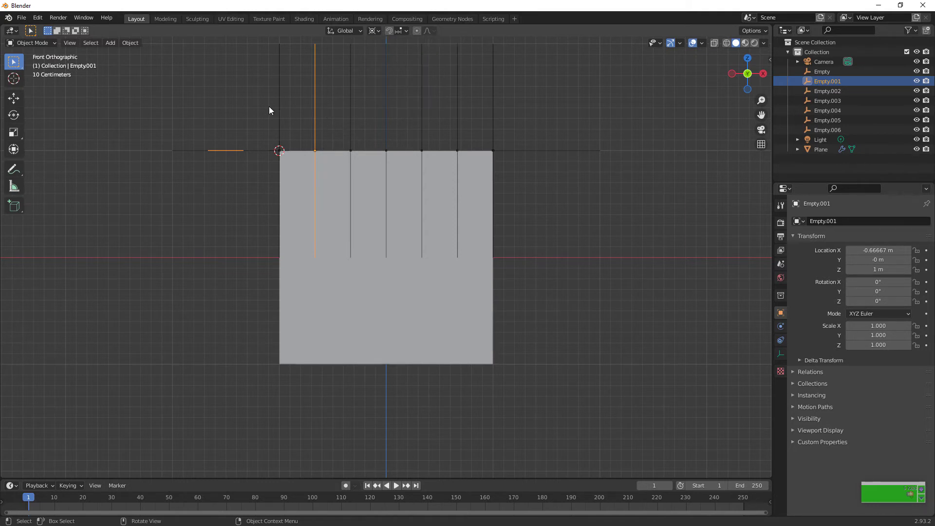
{"action": "left_click_drag", "start_coordinate": [248, 102], "coordinate": [547, 125]}
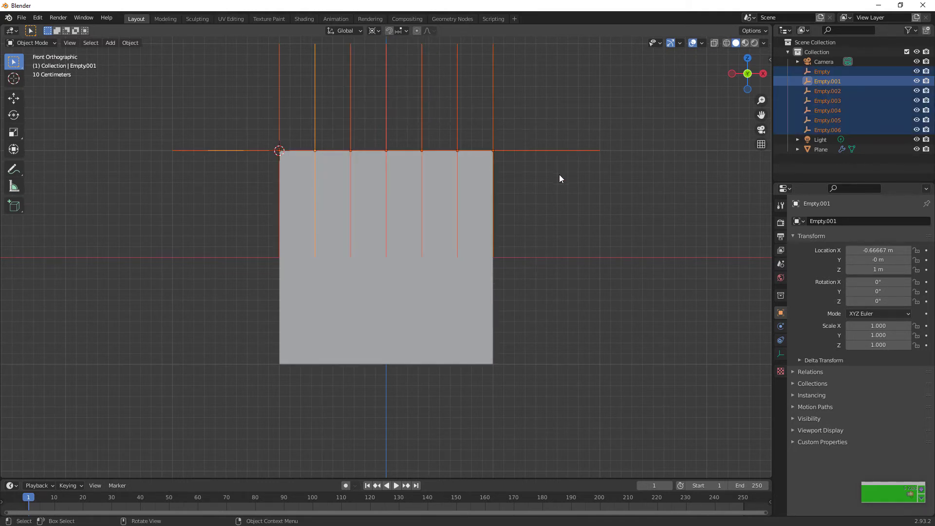
Try to scale the selected hook empties to about 0.5 along X around the 3D cursor.
{"action": "key", "text": "s"}
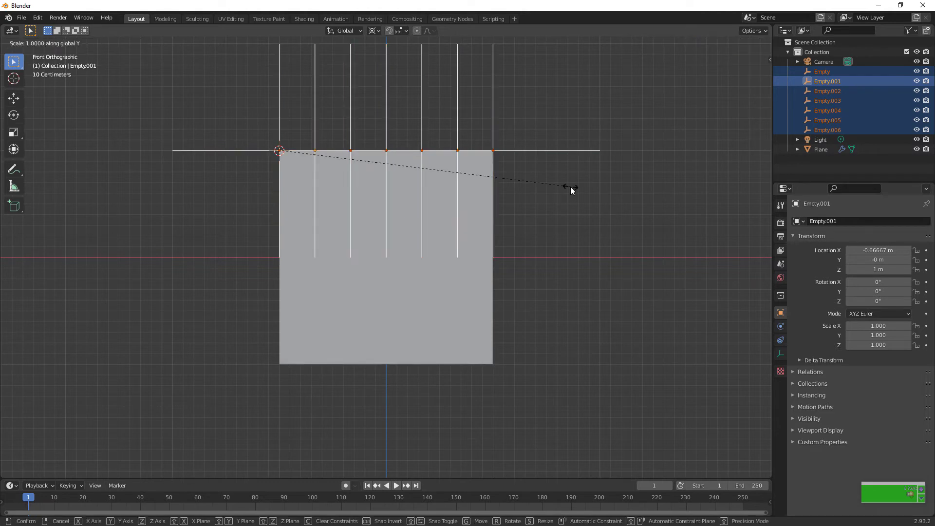
{"action": "key", "text": "x"}
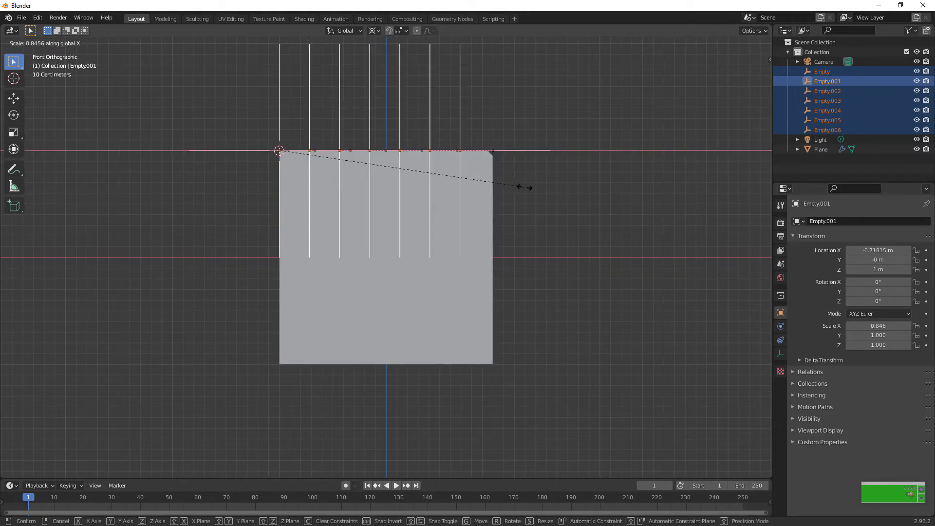
{"action": "left_click", "coordinate": [424, 177]}
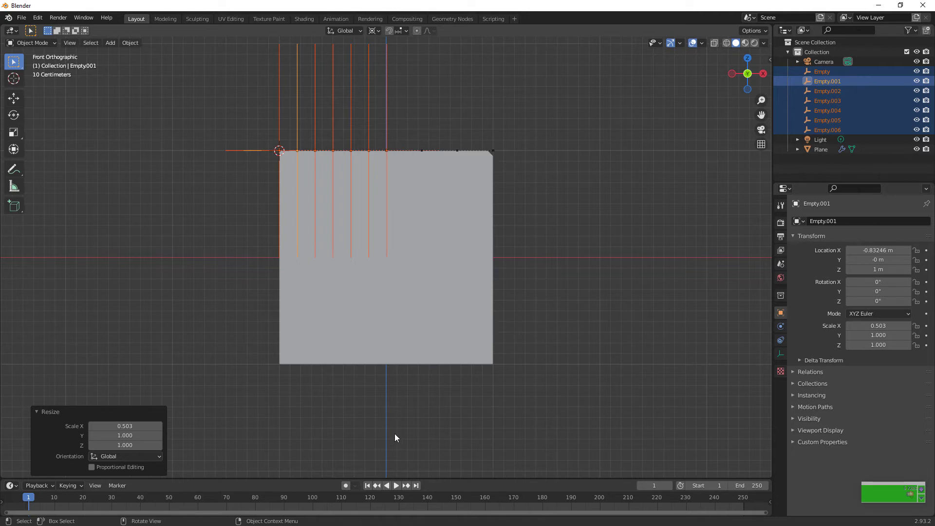
{"action": "key", "text": "ctrl+z"}
Keyframe the hook empties' location, rotation and scale at frame 1 and, scaled to about 0.497 along X, at frame 70.
{"action": "key", "text": "i"}
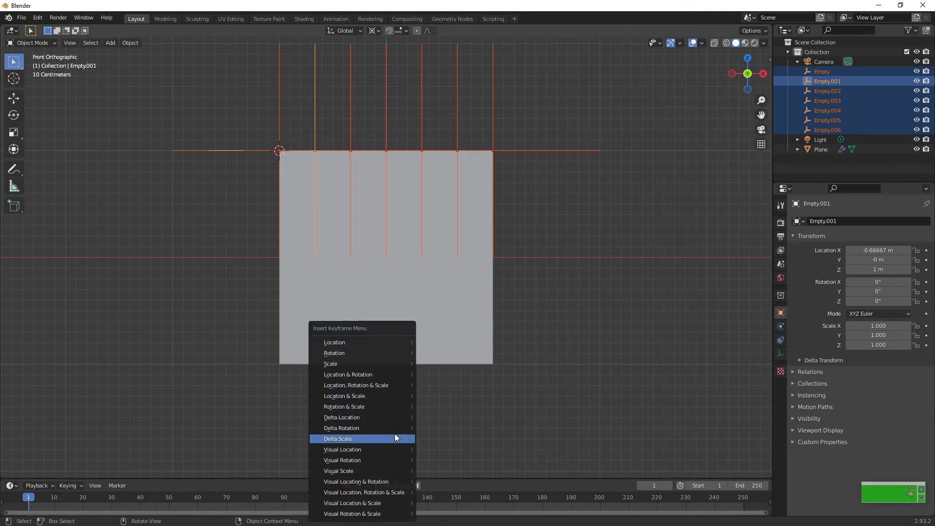
{"action": "left_click", "coordinate": [381, 386]}
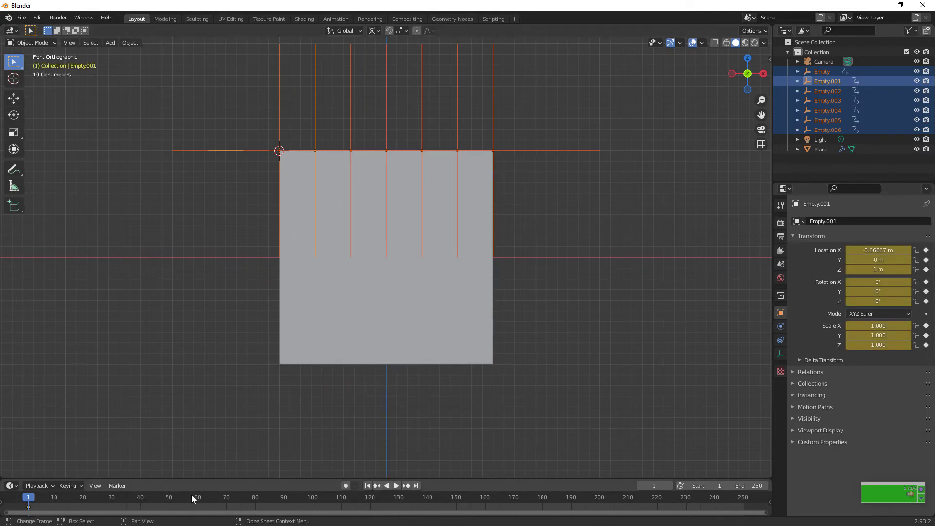
{"action": "left_click_drag", "start_coordinate": [197, 495], "coordinate": [228, 500]}
{"action": "key", "text": "s"}
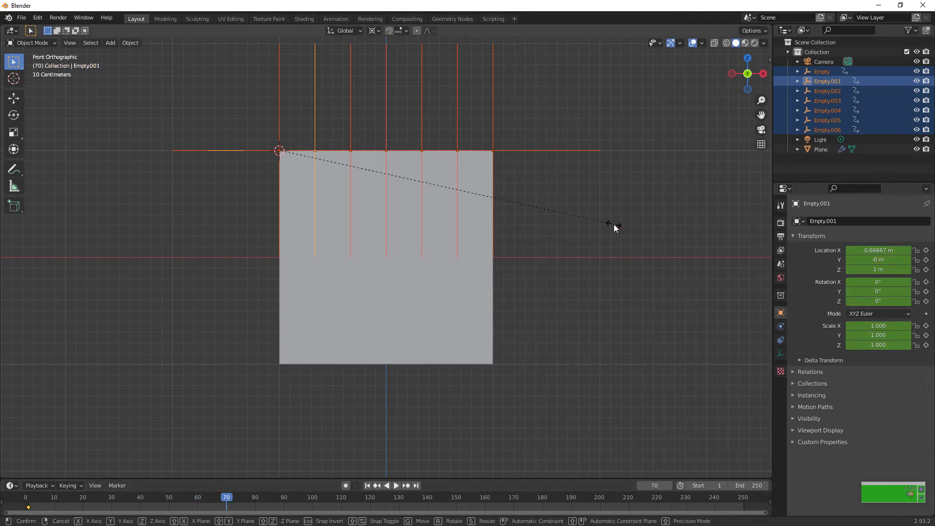
{"action": "key", "text": "y"}
{"action": "key", "text": "x"}
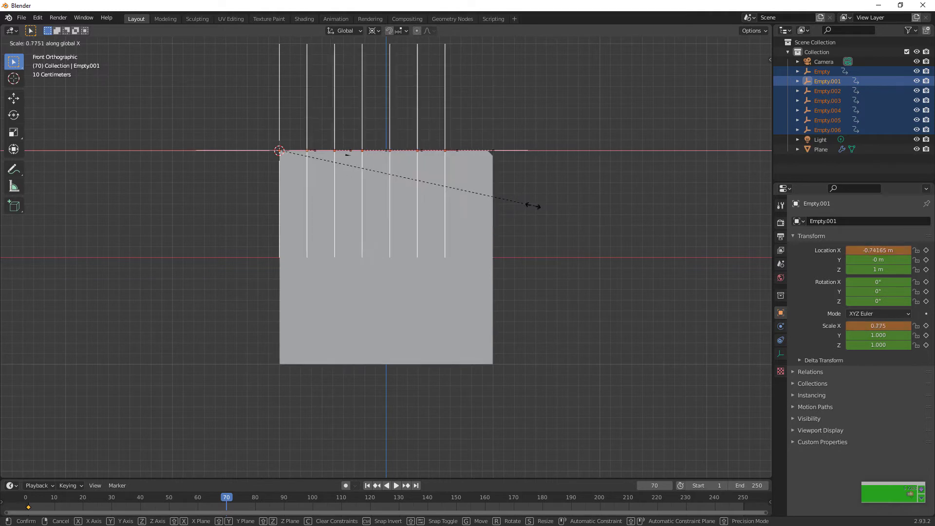
{"action": "left_click", "coordinate": [443, 202]}
{"action": "key", "text": "i"}
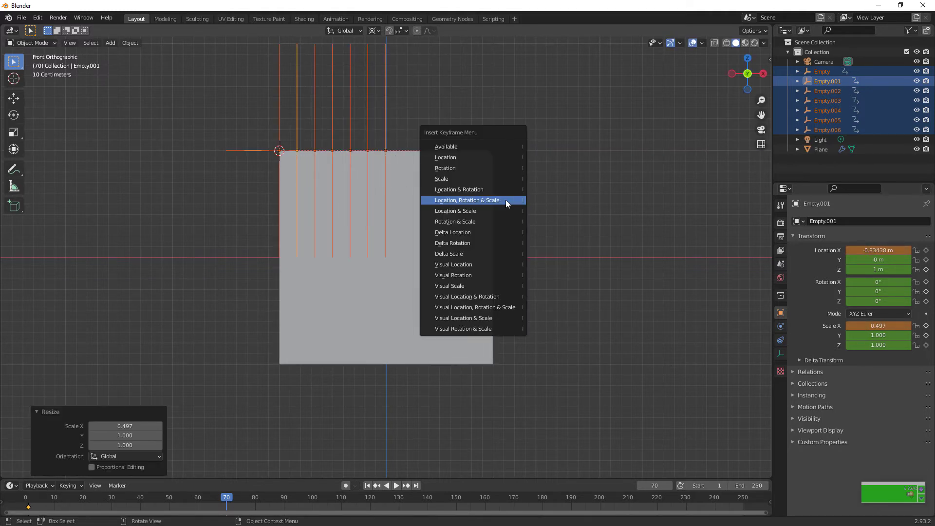
{"action": "left_click", "coordinate": [506, 203]}
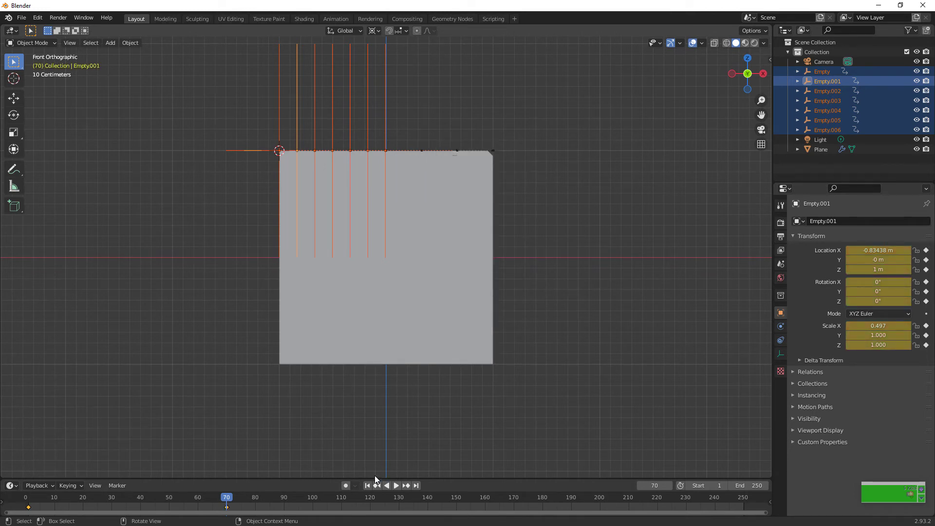
Play the hook empties' animation from the first frame and rewind it.
{"action": "left_click", "coordinate": [367, 486]}
{"action": "key", "text": "space"}
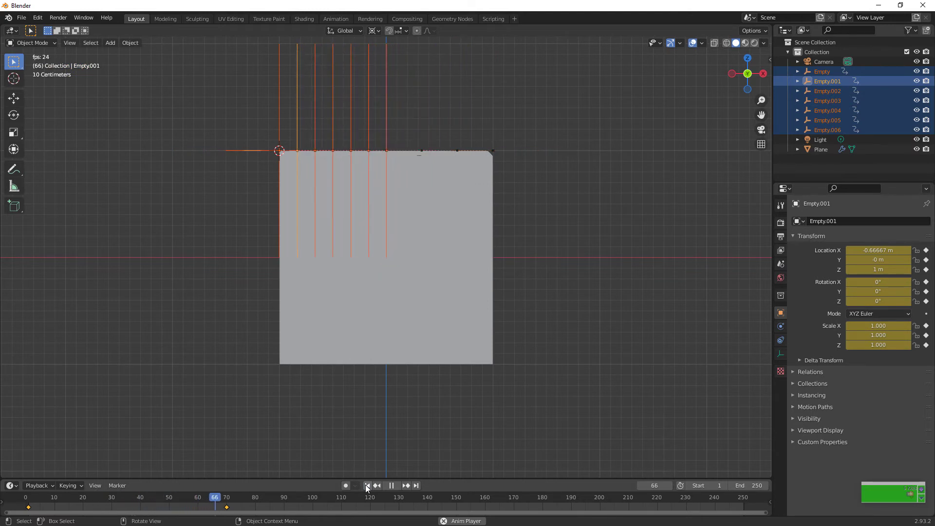
{"action": "key", "text": "space"}
{"action": "left_click", "coordinate": [367, 485]}
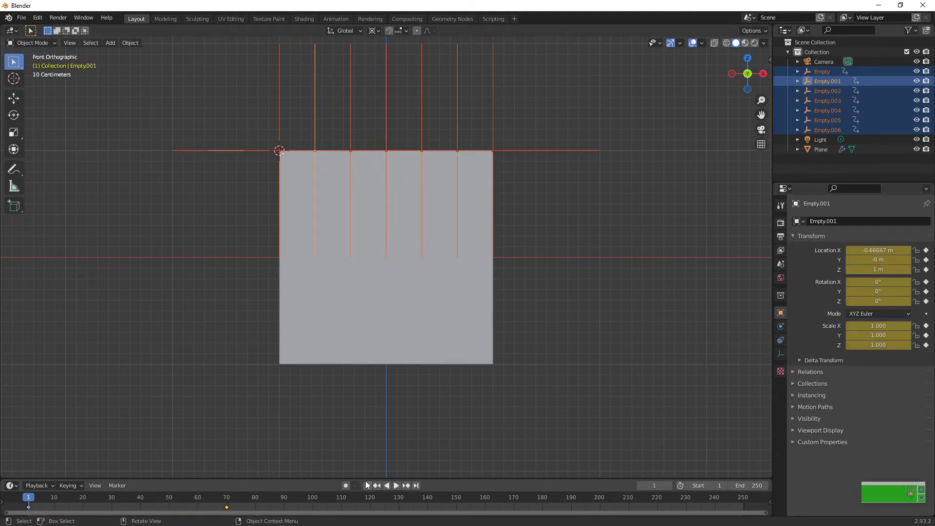
Add Cloth physics to the plane and return to Object Mode.
{"action": "left_click", "coordinate": [456, 349]}
{"action": "key", "text": "grave"}
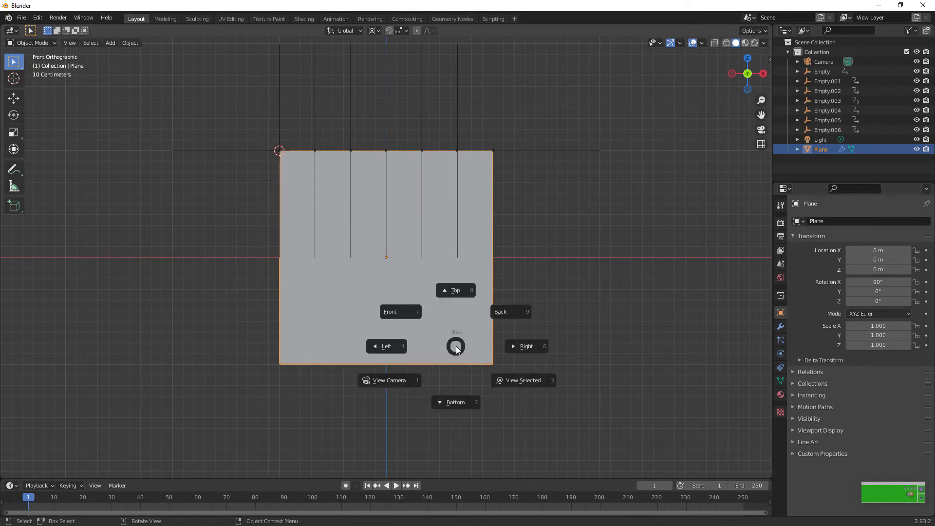
{"action": "key", "text": "Escape"}
{"action": "key", "text": "Tab"}
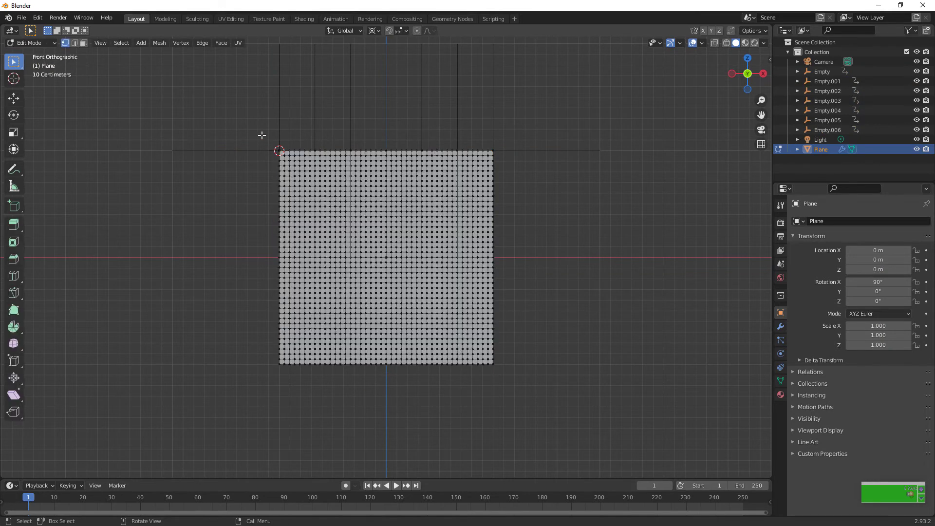
{"action": "key", "text": "b"}
{"action": "key", "text": "Escape"}
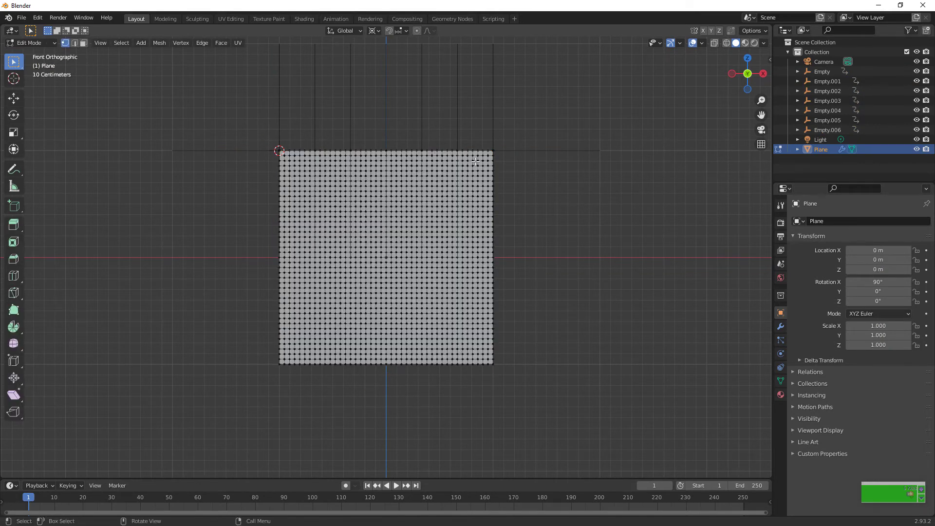
{"action": "left_click", "coordinate": [780, 354]}
{"action": "left_click", "coordinate": [839, 241]}
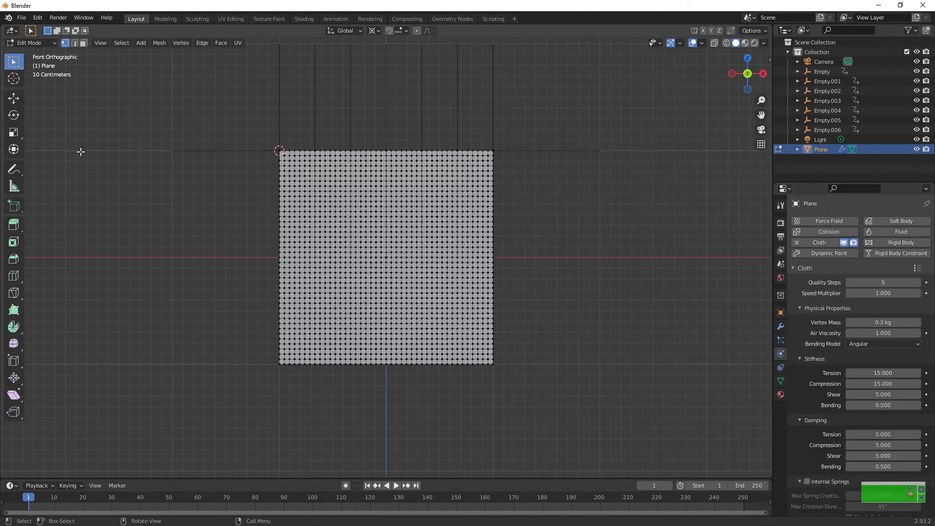
{"action": "left_click", "coordinate": [34, 42]}
{"action": "left_click", "coordinate": [36, 54]}
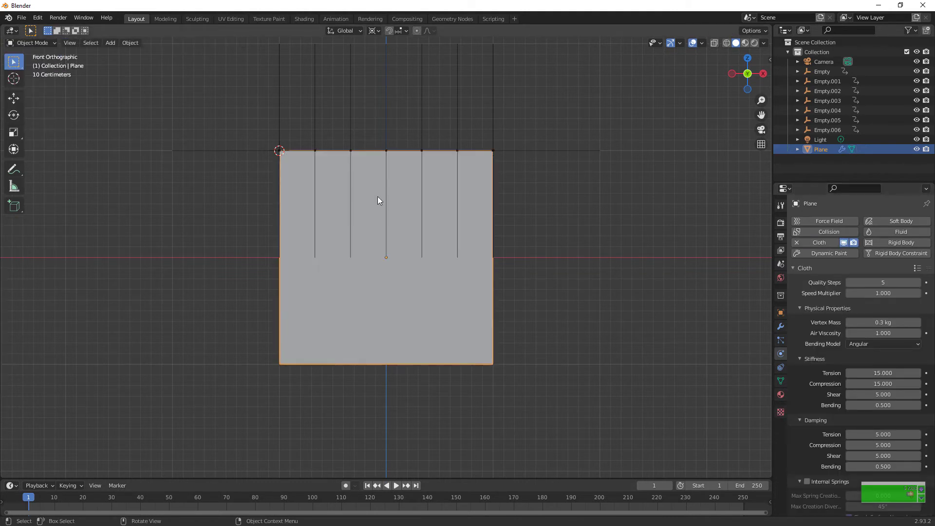
Play the unpinned cloth simulation for a few frames and rewind to the first frame.
{"action": "key", "text": "space"}
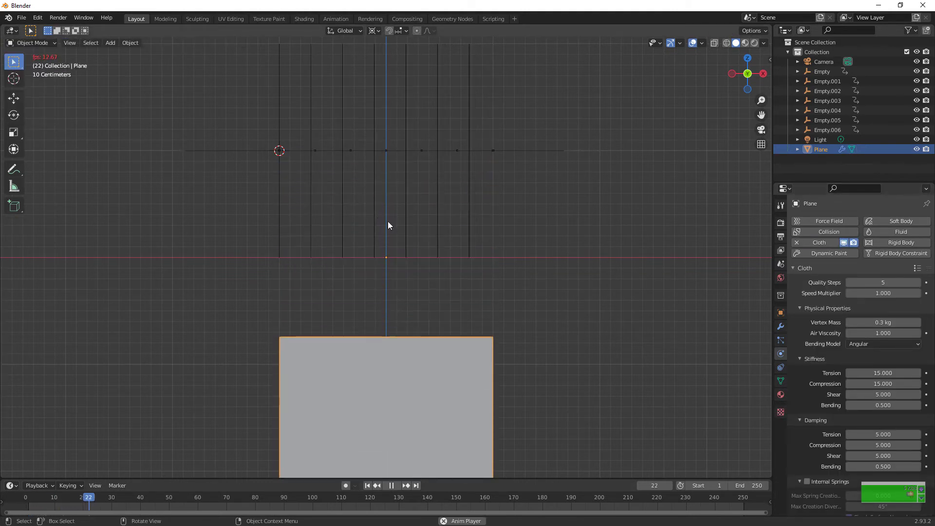
{"action": "key", "text": "space"}
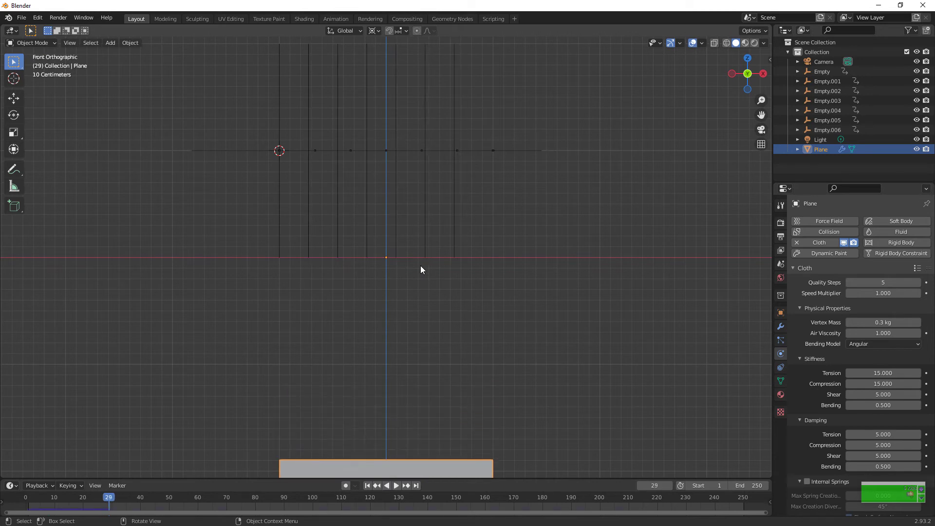
{"action": "left_click", "coordinate": [367, 486]}
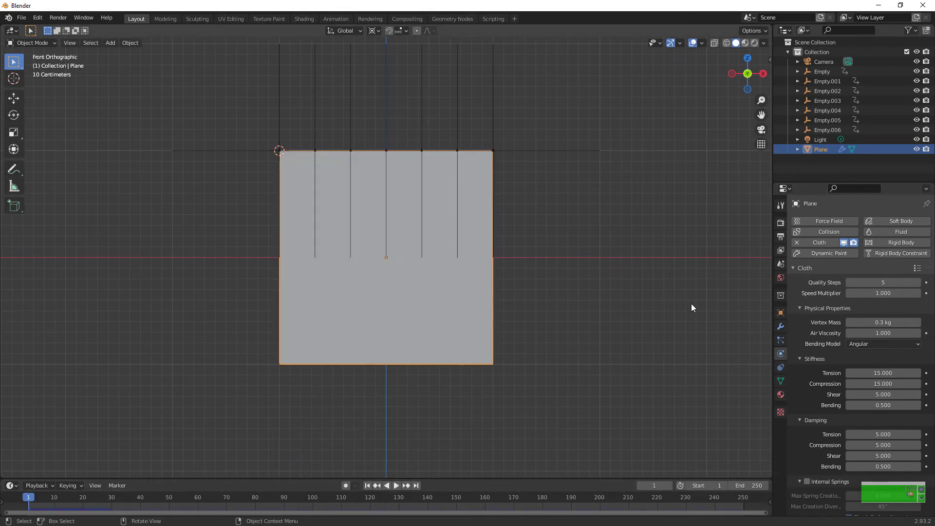
Assign the plane's top row of vertices to a new vertex group and set it as the cloth's Pin Group, returning to Object Mode.
{"action": "key", "text": "Tab"}
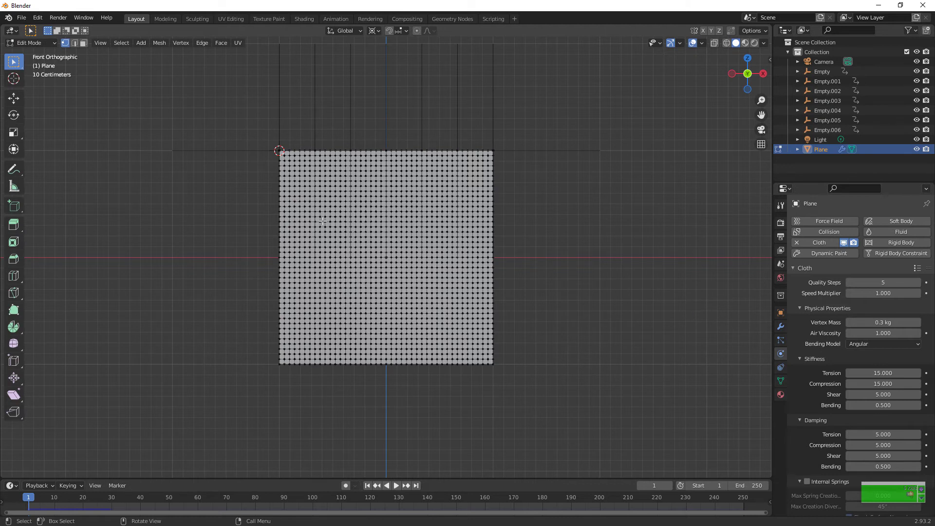
{"action": "scroll", "coordinate": [323, 220], "scroll_direction": "up", "scroll_amount": 2}
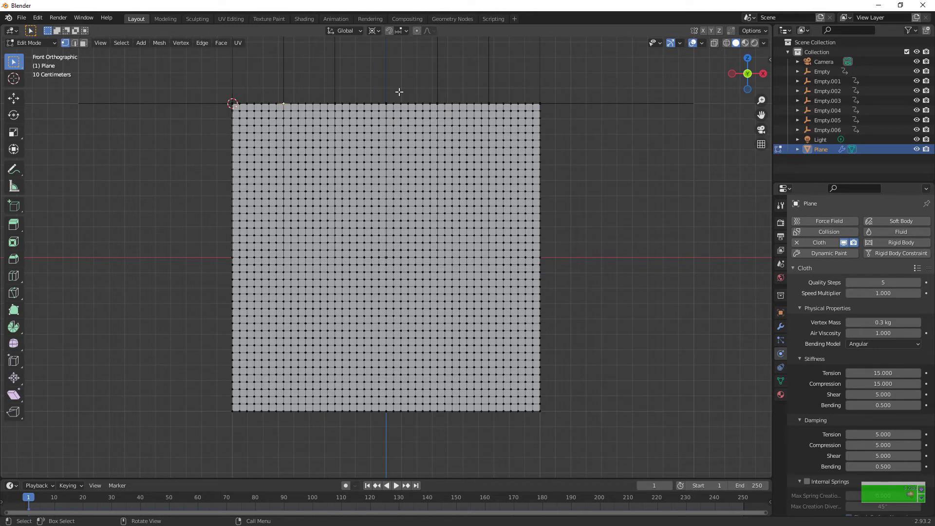
{"action": "left_click_drag", "start_coordinate": [195, 48], "coordinate": [550, 108]}
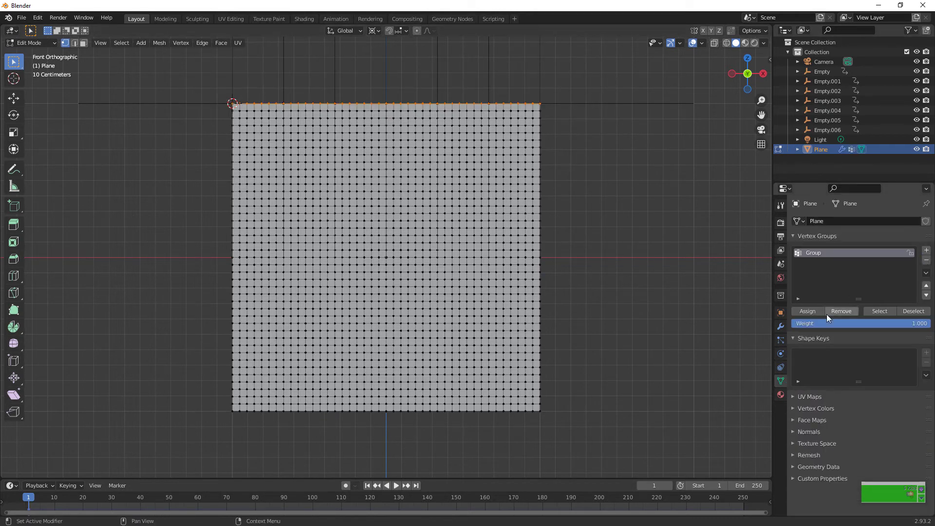
{"action": "left_click", "coordinate": [780, 354]}
{"action": "scroll", "coordinate": [828, 390], "scroll_direction": "down", "scroll_amount": 15}
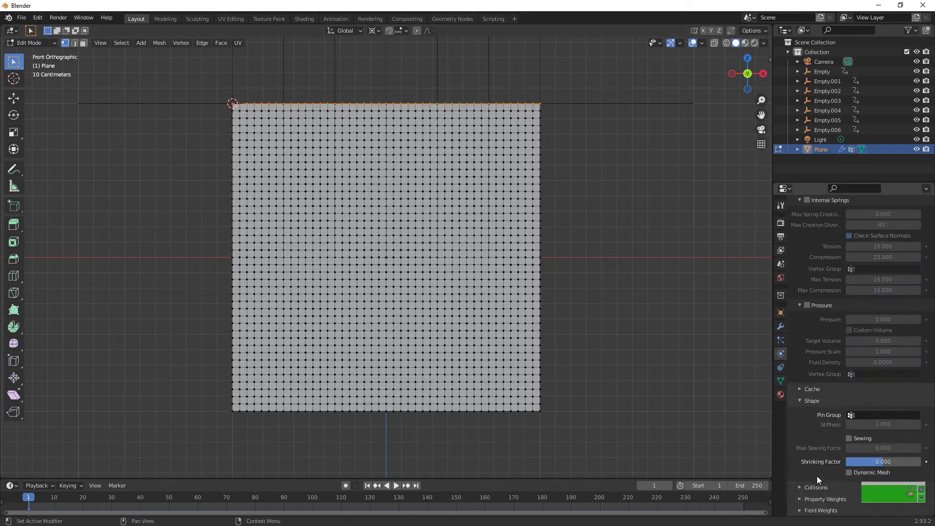
{"action": "key", "text": "Tab"}
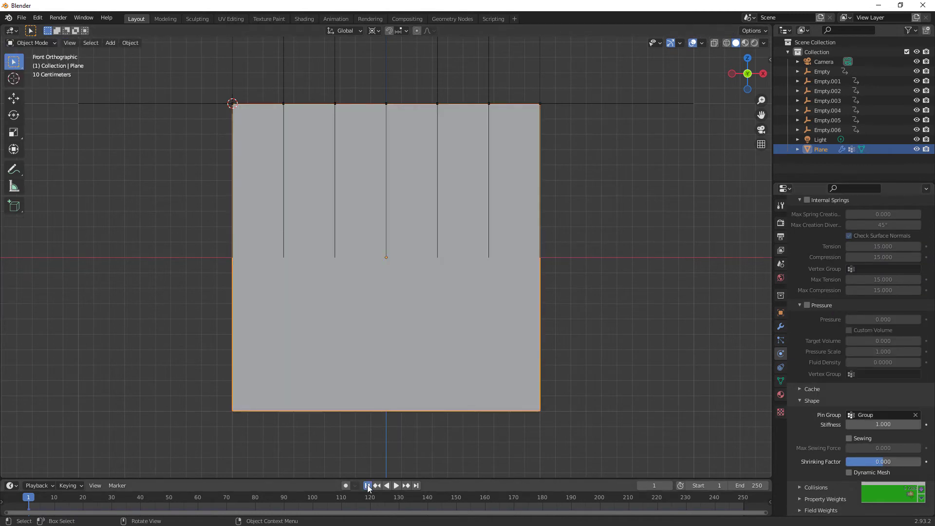
Play the cloth simulation with the top edge pinned past frame 130 and rewind to the start.
{"action": "key", "text": "space"}
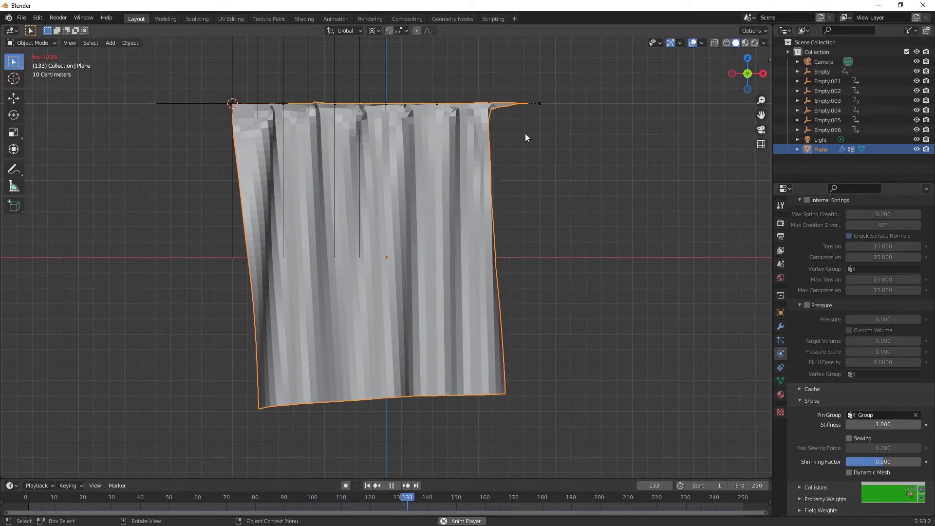
{"action": "key", "text": "space"}
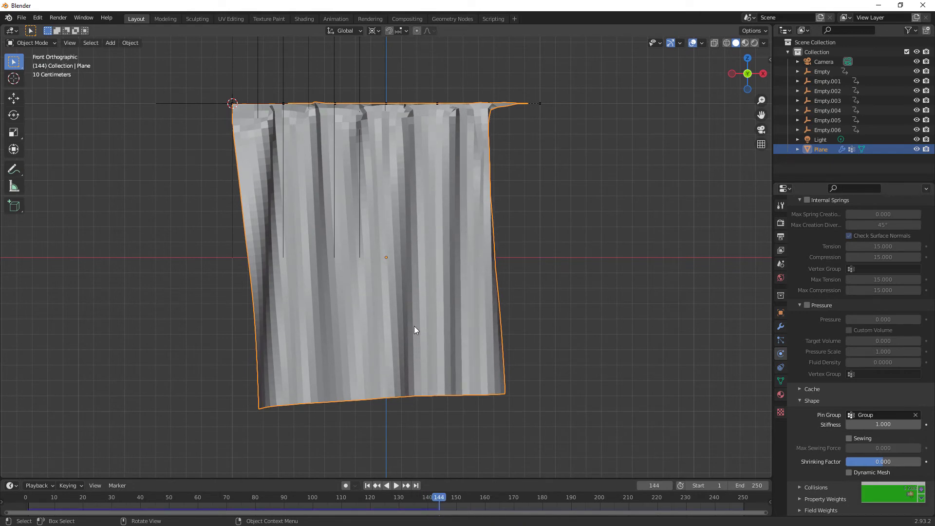
{"action": "left_click", "coordinate": [367, 485]}
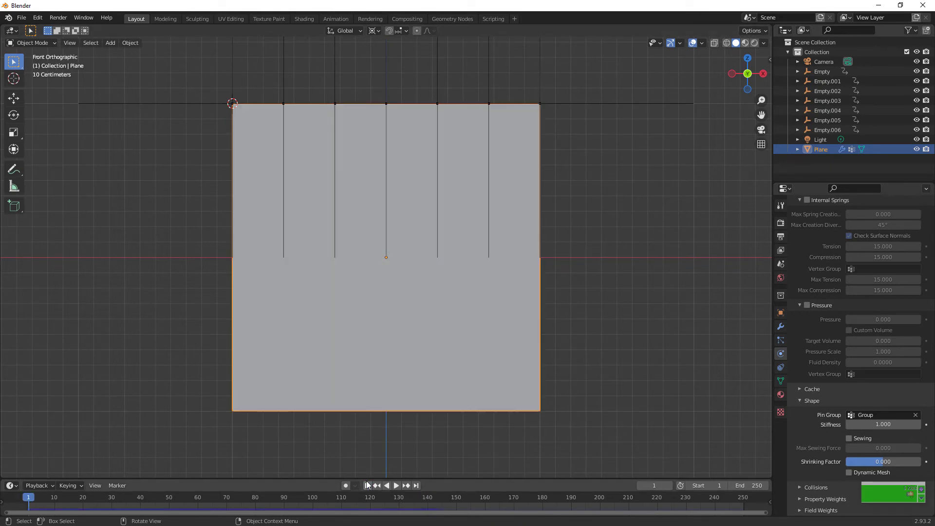
Enter Edit Mode on the plane, remove its existing vertex group and clear the vertex selection.
{"action": "key", "text": "Tab"}
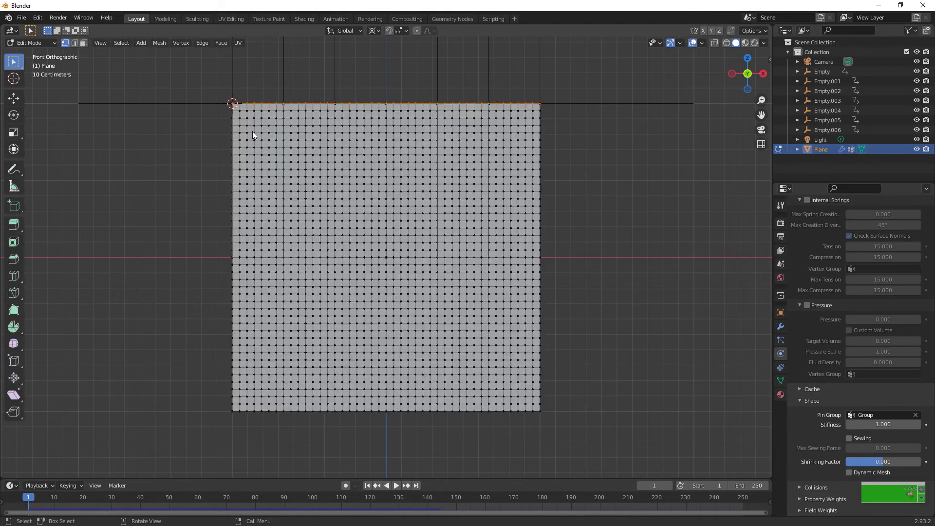
{"action": "left_click", "coordinate": [780, 341]}
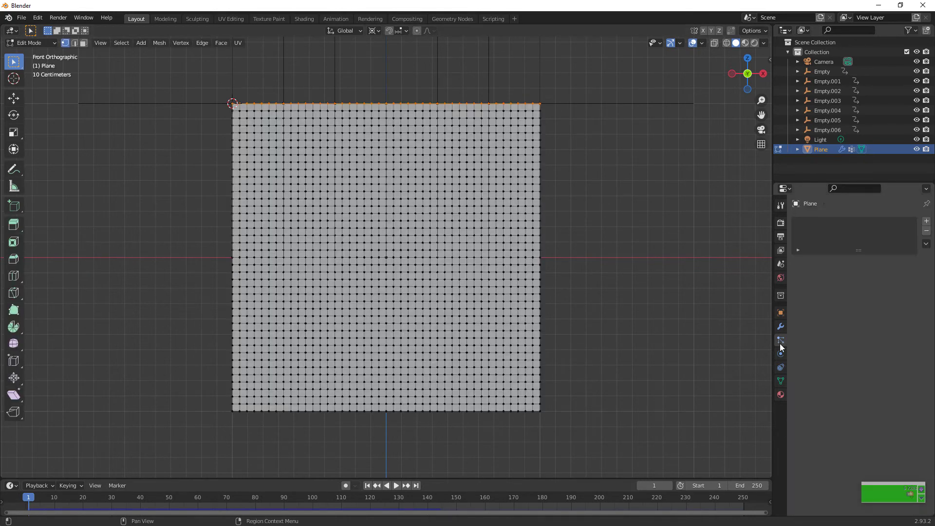
{"action": "left_click", "coordinate": [782, 326]}
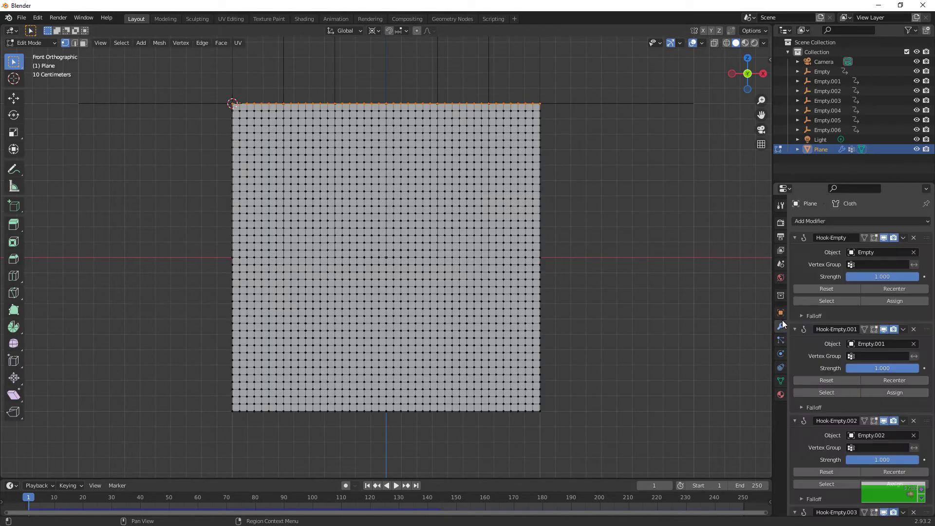
{"action": "left_click", "coordinate": [781, 380]}
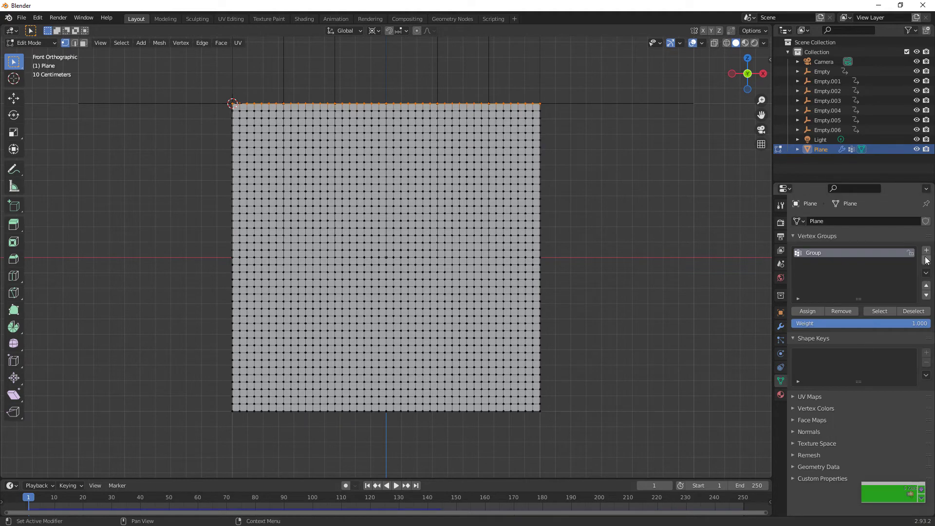
{"action": "left_click", "coordinate": [607, 190]}
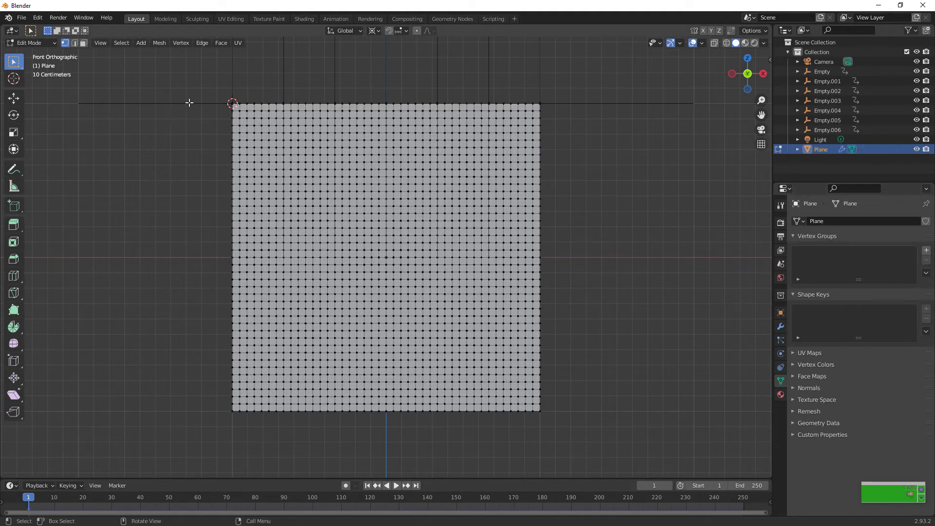
Select only the seven top-edge vertices at the hook empties and assign them to a new vertex group.
{"action": "left_click", "coordinate": [232, 104]}
{"action": "left_click", "coordinate": [284, 104], "text": "ctrl"}
{"action": "left_click", "coordinate": [208, 101]}
{"action": "left_click", "coordinate": [338, 101], "text": "shift"}
{"action": "left_click", "coordinate": [490, 103], "text": "shift"}
{"action": "left_click", "coordinate": [926, 251]}
{"action": "left_click", "coordinate": [808, 311]}
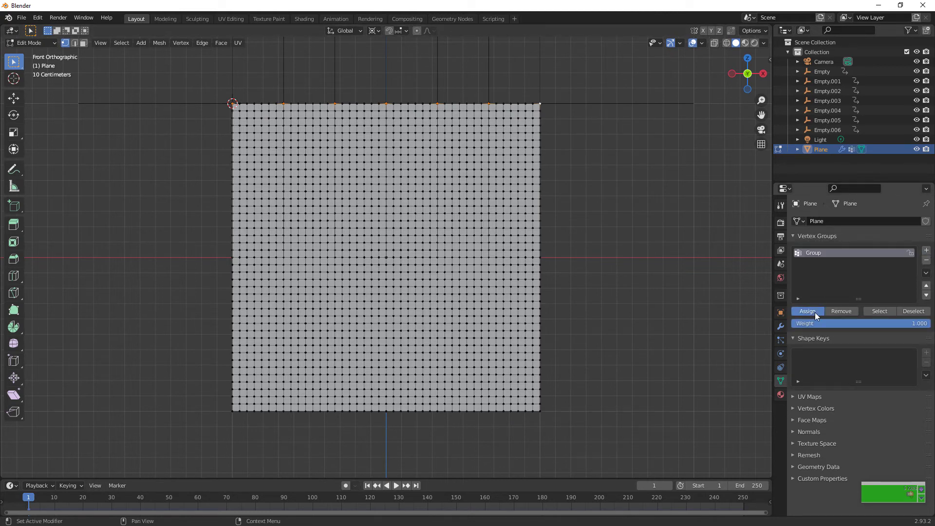
Set the cloth's Pin Group to Group and return to Object Mode.
{"action": "left_click", "coordinate": [781, 353]}
{"action": "scroll", "coordinate": [883, 326], "scroll_direction": "down", "scroll_amount": 6}
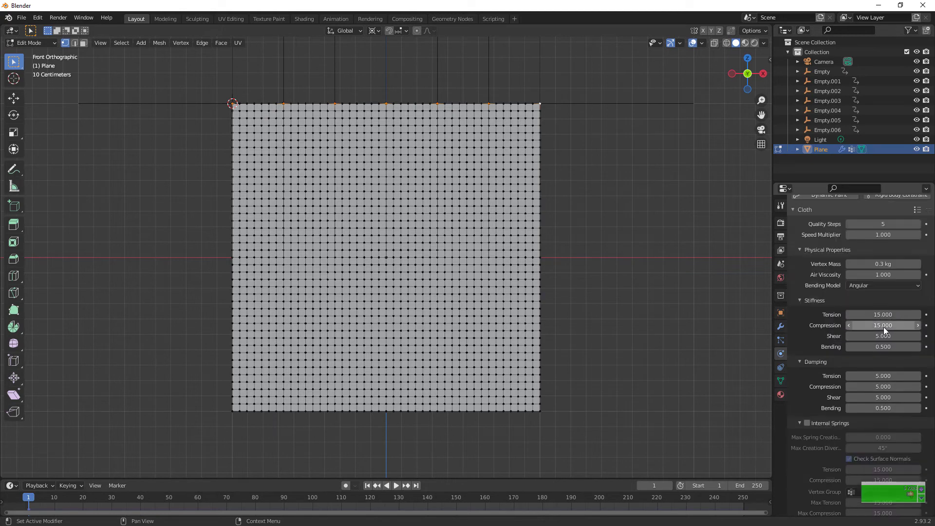
{"action": "scroll", "coordinate": [867, 392], "scroll_direction": "down", "scroll_amount": 6}
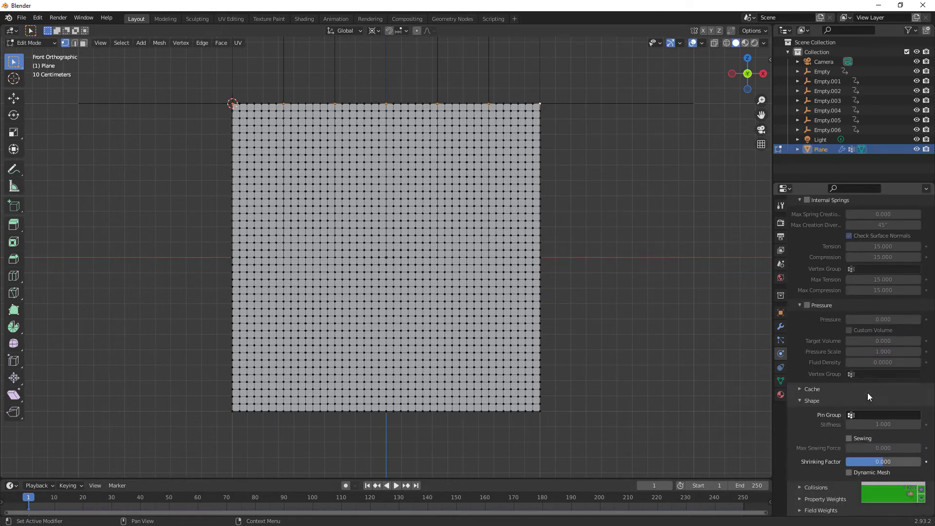
{"action": "left_click", "coordinate": [871, 414]}
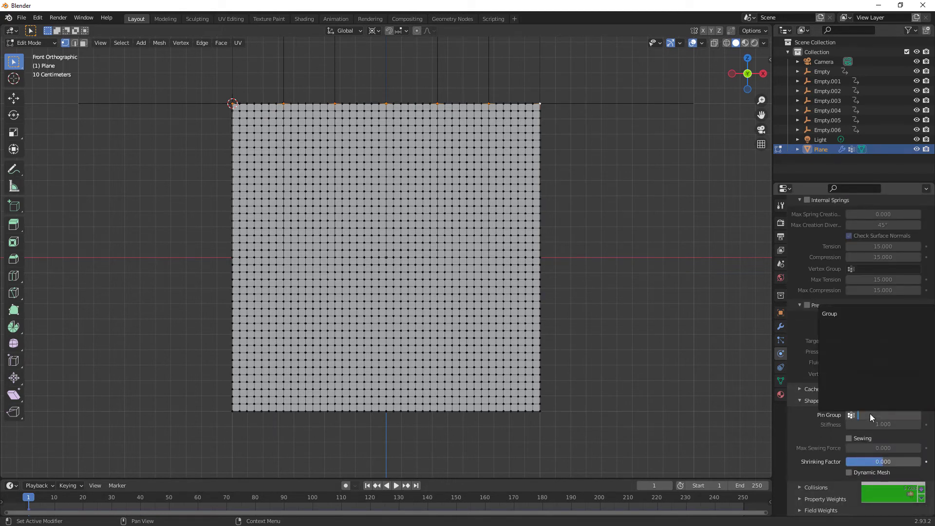
{"action": "left_click", "coordinate": [844, 314]}
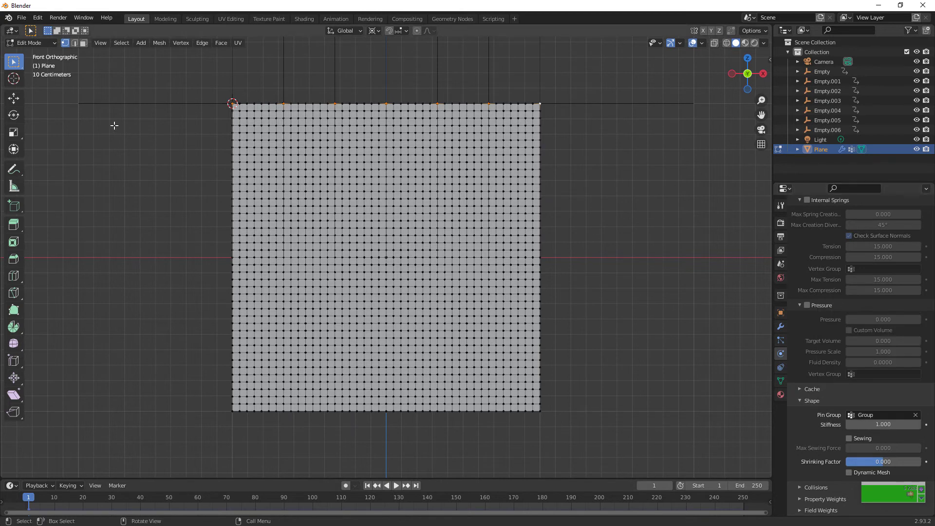
{"action": "left_click", "coordinate": [42, 47]}
{"action": "left_click", "coordinate": [46, 57]}
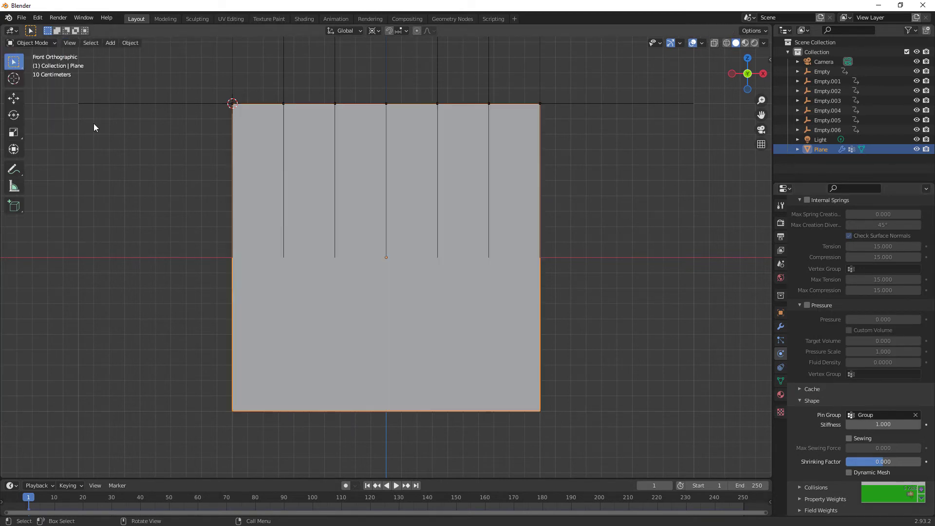
Play the cloth simulation to frame 67 and inspect the gathered folds from an angled view.
{"action": "key", "text": "space"}
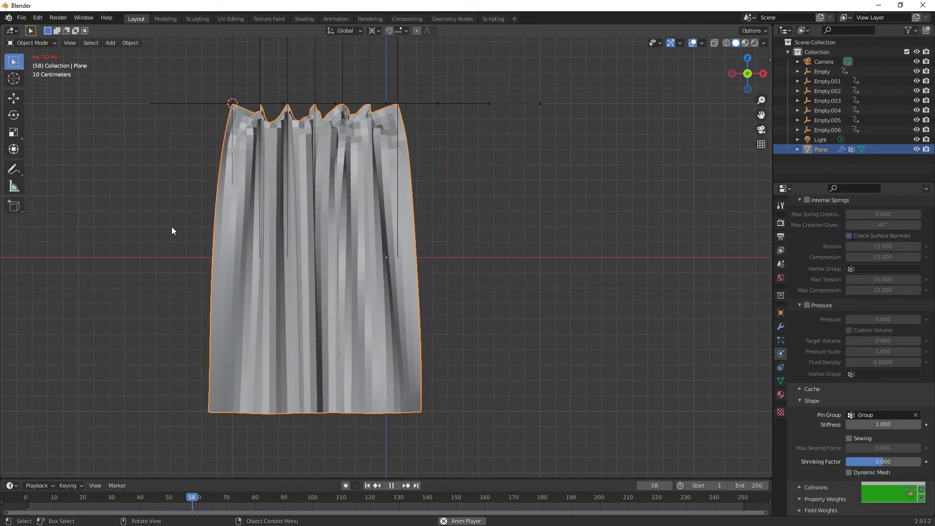
{"action": "key", "text": "space"}
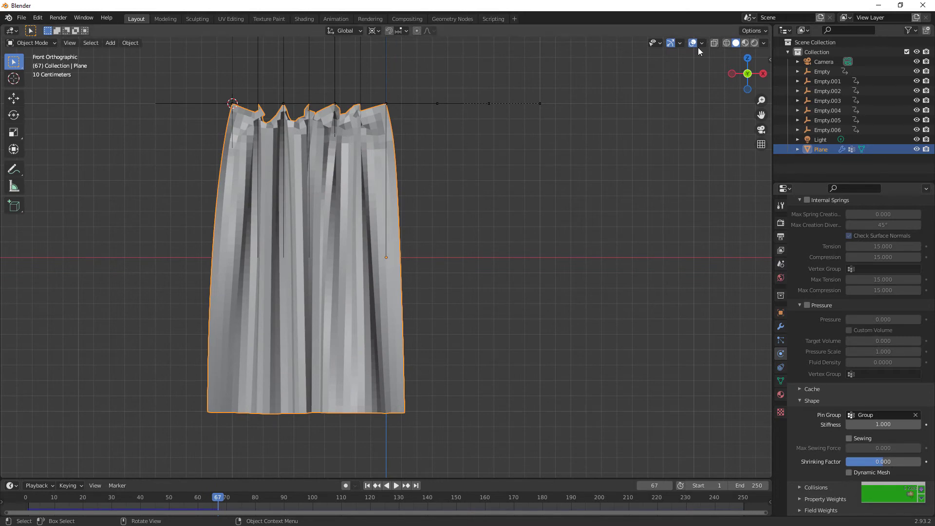
{"action": "mouse_move", "coordinate": [747, 74]}
{"action": "left_mouse_down"}
{"action": "mouse_move", "coordinate": [847, 19]}
{"action": "mouse_move", "coordinate": [916, 22]}
{"action": "mouse_move", "coordinate": [794, 34]}
{"action": "mouse_move", "coordinate": [753, 70]}
{"action": "left_mouse_up"}
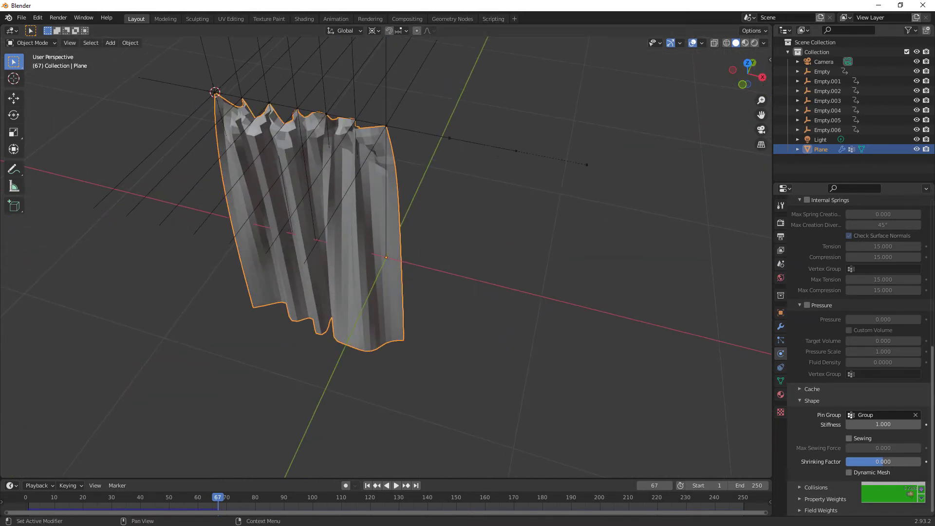
Enable Self Collisions for the cloth and rewind the animation to the first frame.
{"action": "left_click", "coordinate": [815, 488]}
{"action": "scroll", "coordinate": [825, 489], "scroll_direction": "down", "scroll_amount": 4}
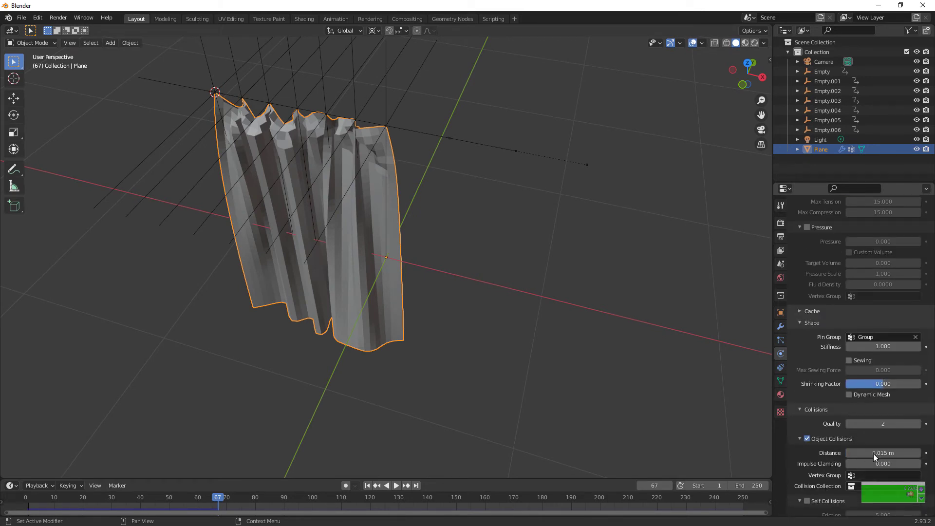
{"action": "scroll", "coordinate": [872, 454], "scroll_direction": "down", "scroll_amount": 3}
{"action": "left_click", "coordinate": [807, 437]}
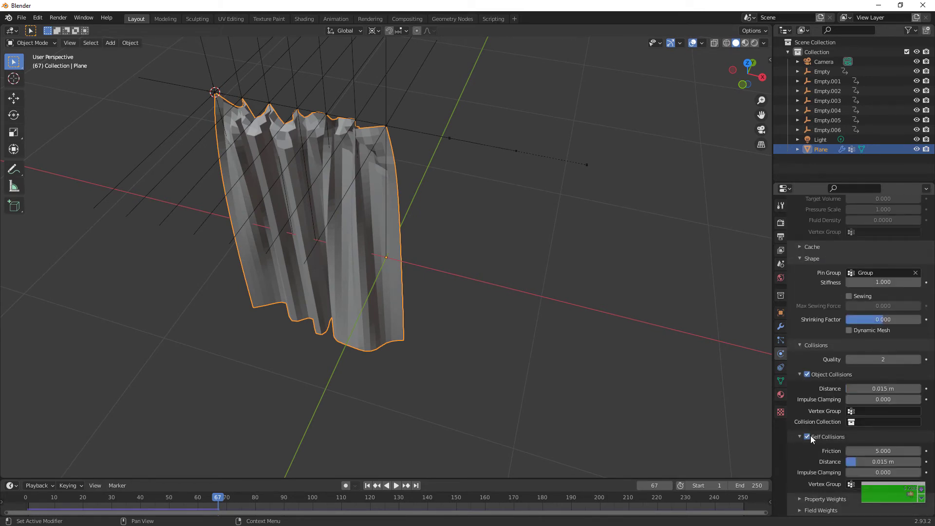
{"action": "left_click", "coordinate": [368, 486]}
Set the cloth's collision Quality to 5 and both the object and self collision distances to 0.001 m.
{"action": "left_click", "coordinate": [868, 359]}
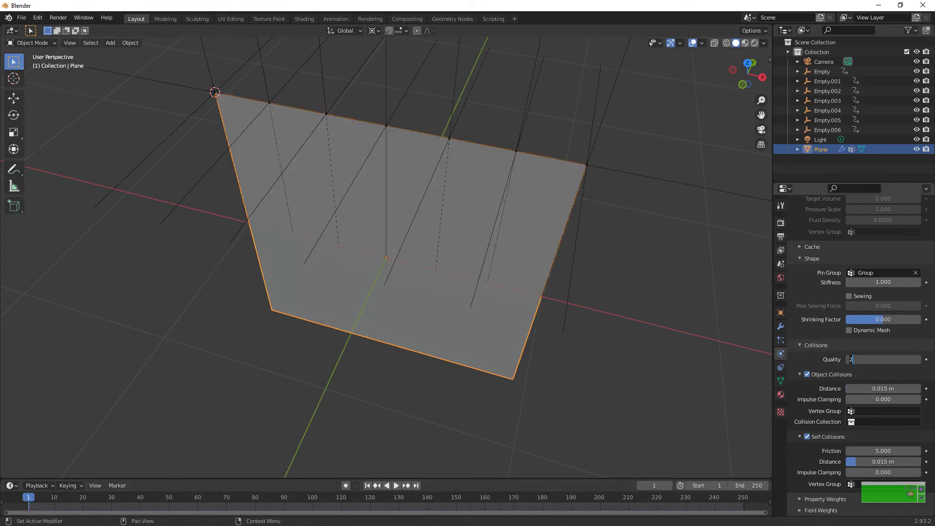
{"action": "type", "text": "5"}
{"action": "key", "text": "Return"}
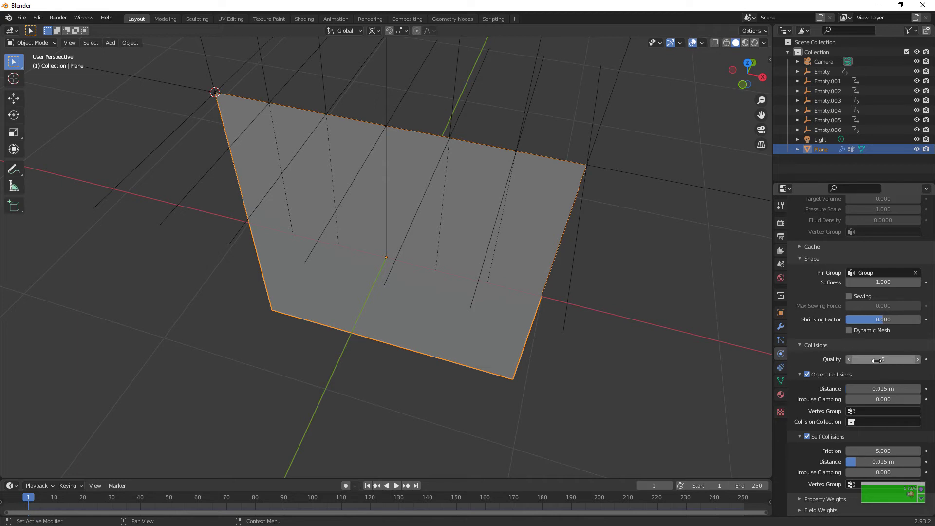
{"action": "left_click", "coordinate": [884, 389]}
{"action": "type", "text": "0."}
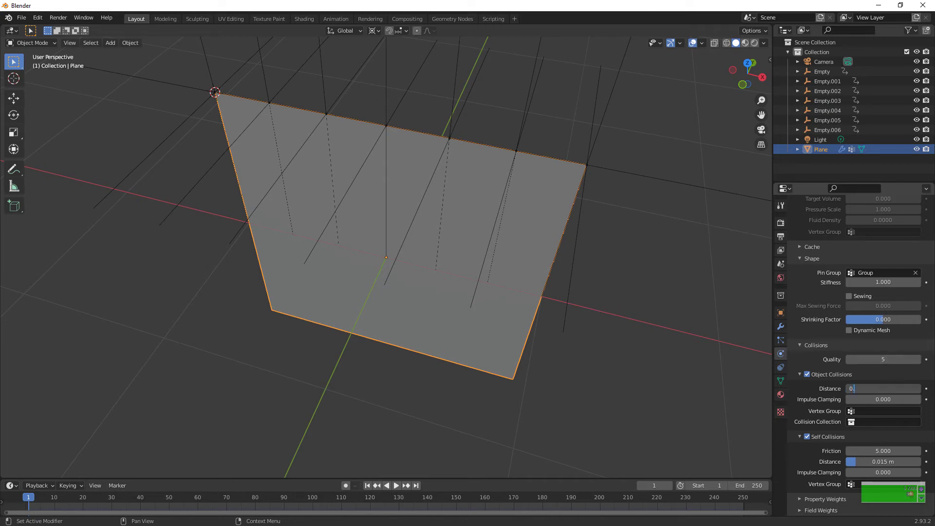
{"action": "type", "text": "001"}
{"action": "key", "text": "Return"}
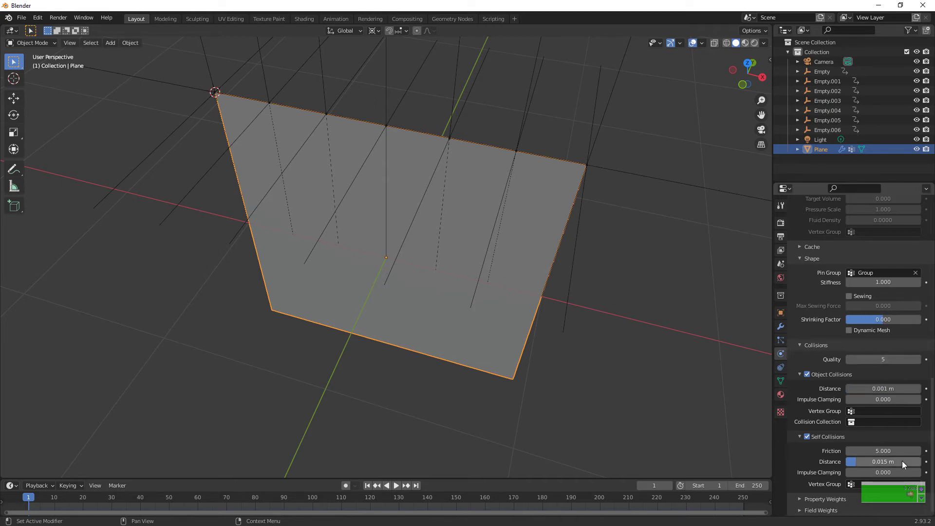
{"action": "left_click", "coordinate": [902, 461]}
{"action": "type", "text": "0.001"}
{"action": "key", "text": "Return"}
Set the cloth simulation's Quality Steps to 10.
{"action": "scroll", "coordinate": [893, 453], "scroll_direction": "up", "scroll_amount": 8}
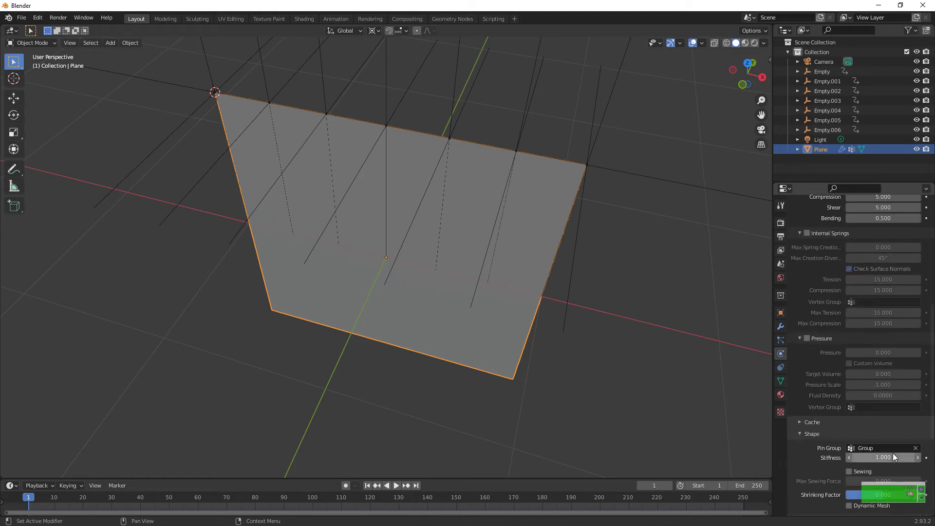
{"action": "scroll", "coordinate": [893, 453], "scroll_direction": "up", "scroll_amount": 12}
{"action": "left_click", "coordinate": [867, 282]}
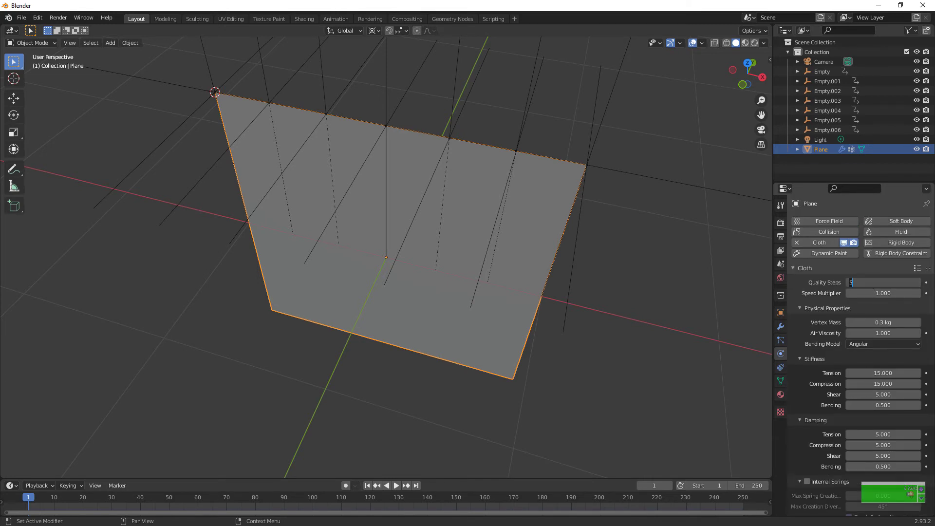
{"action": "key", "text": "Return"}
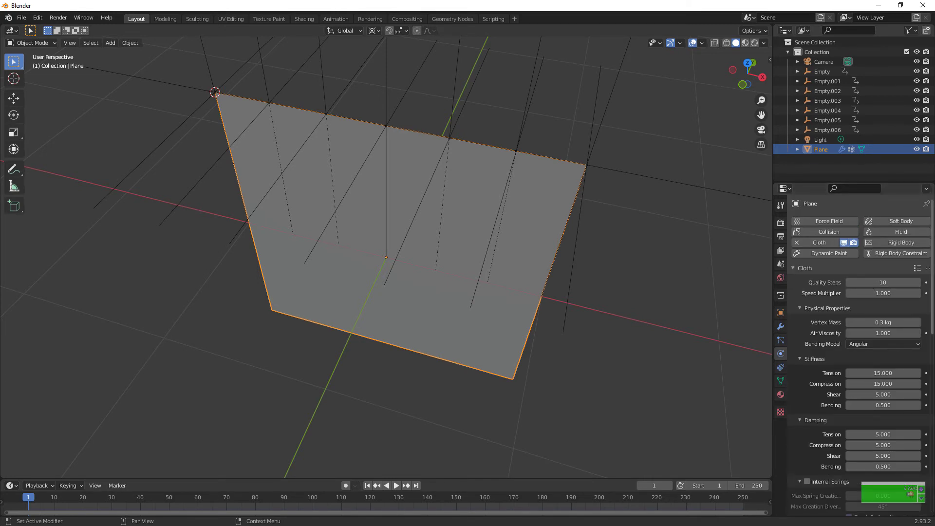
Apply the Silk cloth preset and set Quality Steps back to 10.
{"action": "left_click", "coordinate": [917, 268]}
{"action": "left_click", "coordinate": [871, 231]}
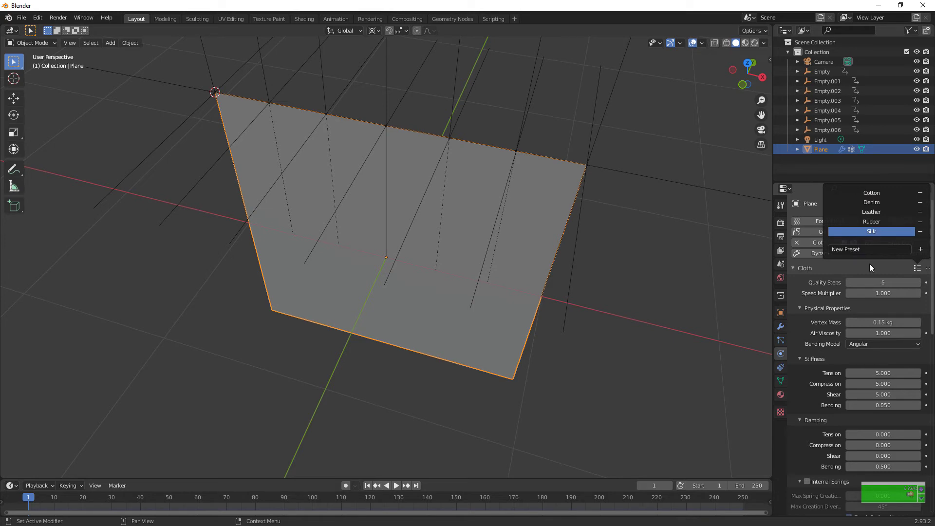
{"action": "left_click", "coordinate": [867, 285]}
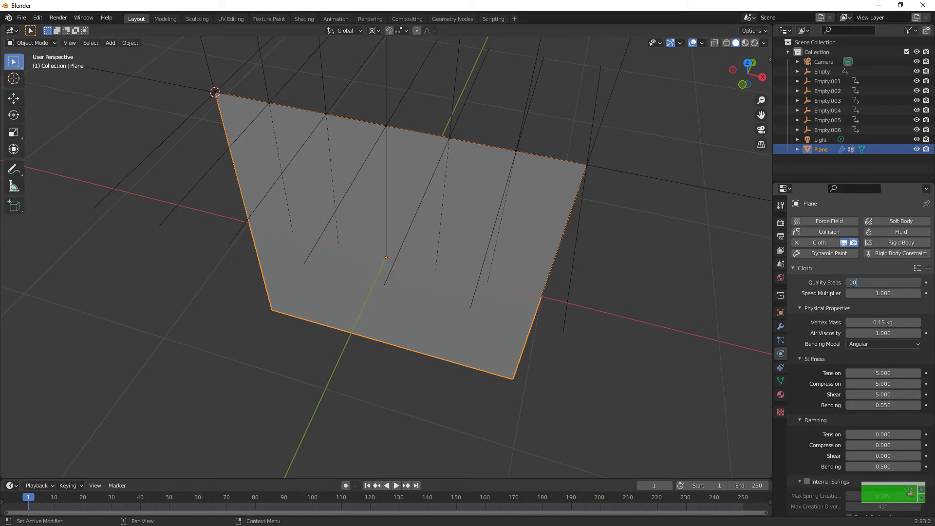
{"action": "key", "text": "Return"}
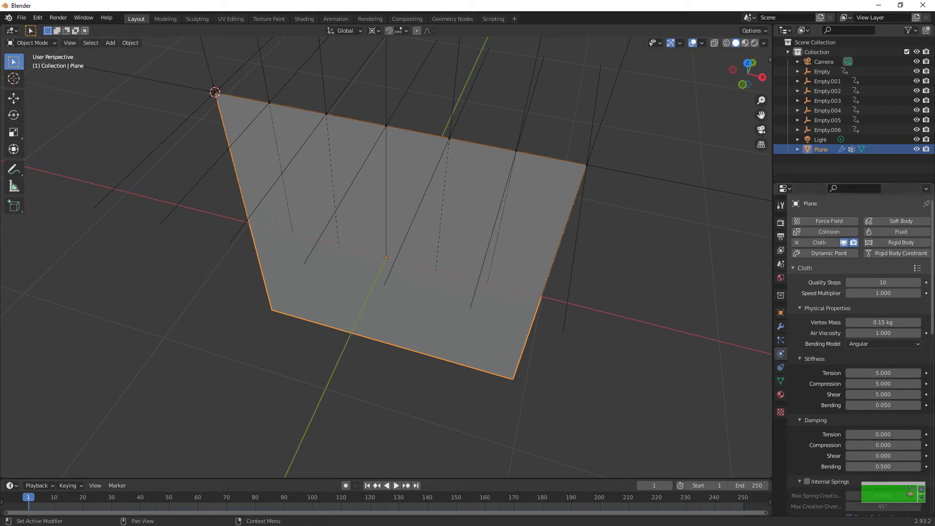
Check the cloth's pinning and collision settings, then play the simulation and stop at frame 87.
{"action": "scroll", "coordinate": [896, 391], "scroll_direction": "down", "scroll_amount": 2}
{"action": "scroll", "coordinate": [896, 392], "scroll_direction": "down", "scroll_amount": 14}
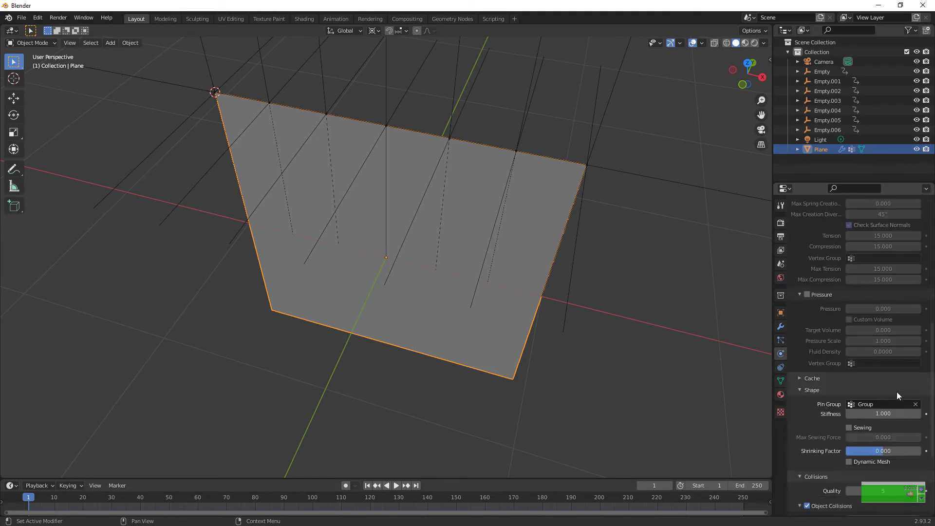
{"action": "scroll", "coordinate": [896, 392], "scroll_direction": "down", "scroll_amount": 6}
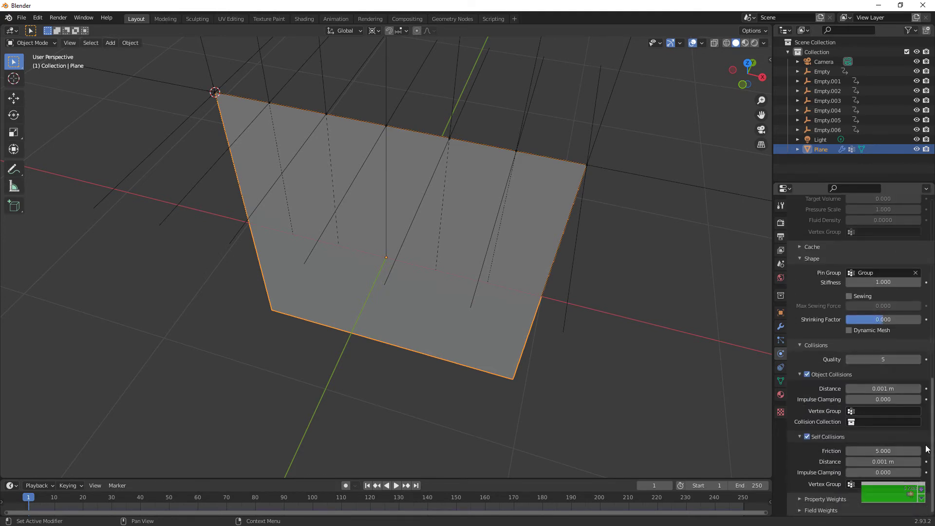
{"action": "scroll", "coordinate": [926, 447], "scroll_direction": "up", "scroll_amount": 20}
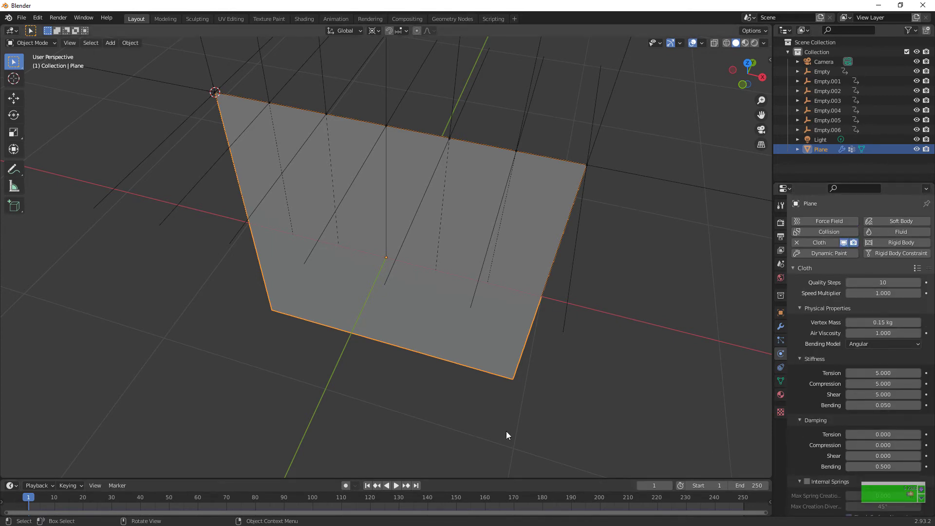
{"action": "key", "text": "space"}
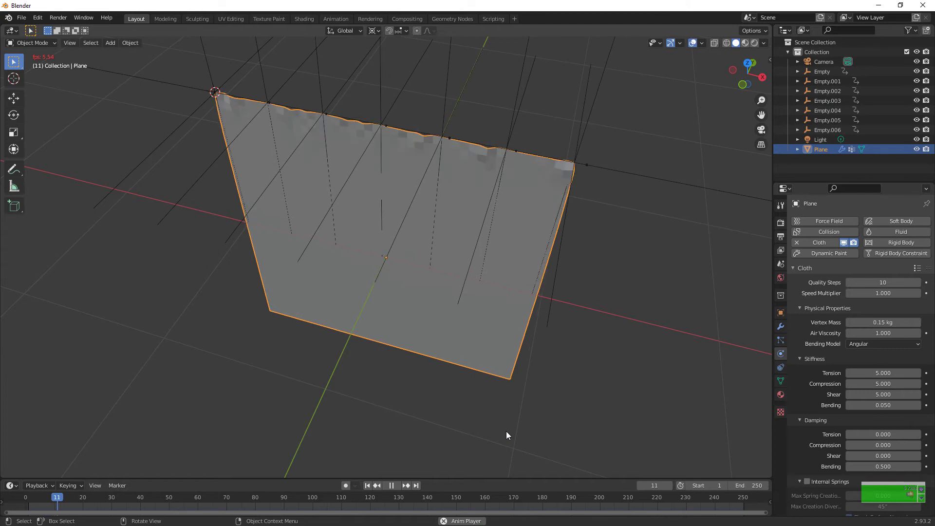
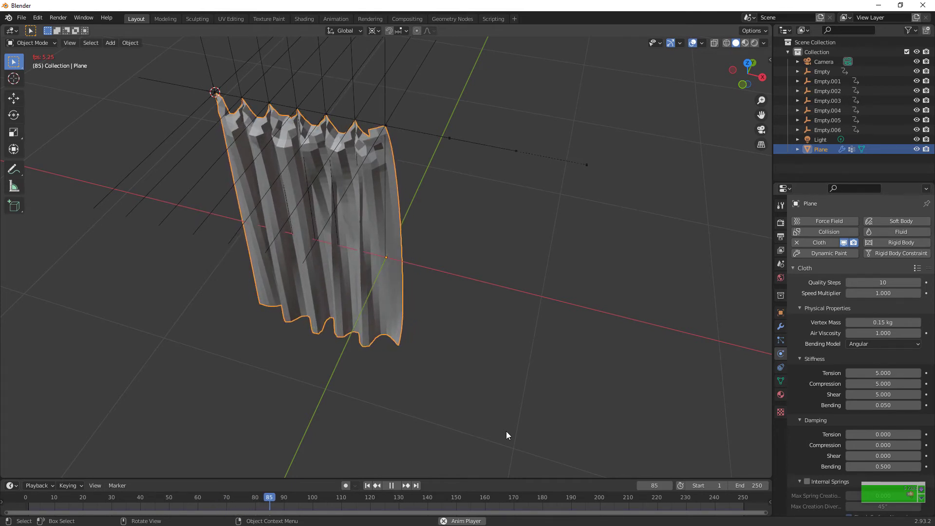
{"action": "key", "text": "space"}
Shade the curtain plane smooth and add a Subdivision Surface modifier to it.
{"action": "right_click", "coordinate": [507, 431]}
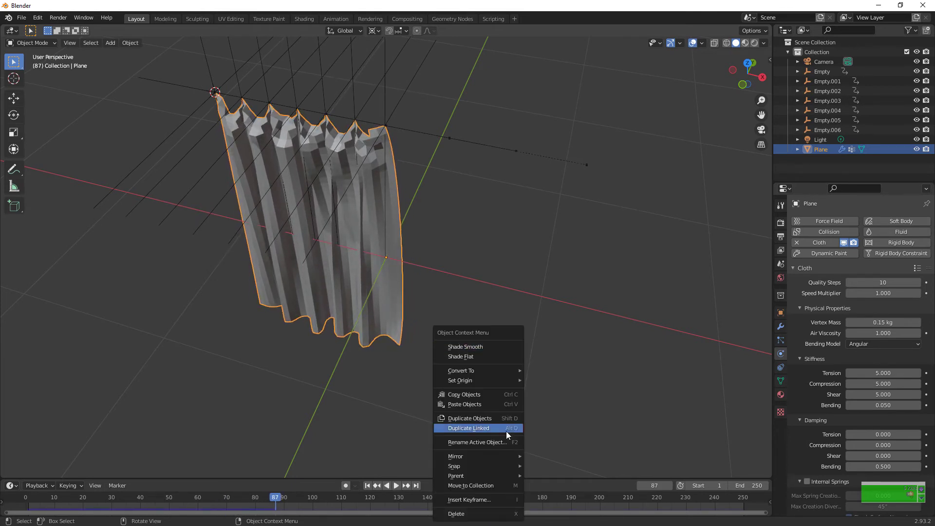
{"action": "left_click", "coordinate": [473, 347]}
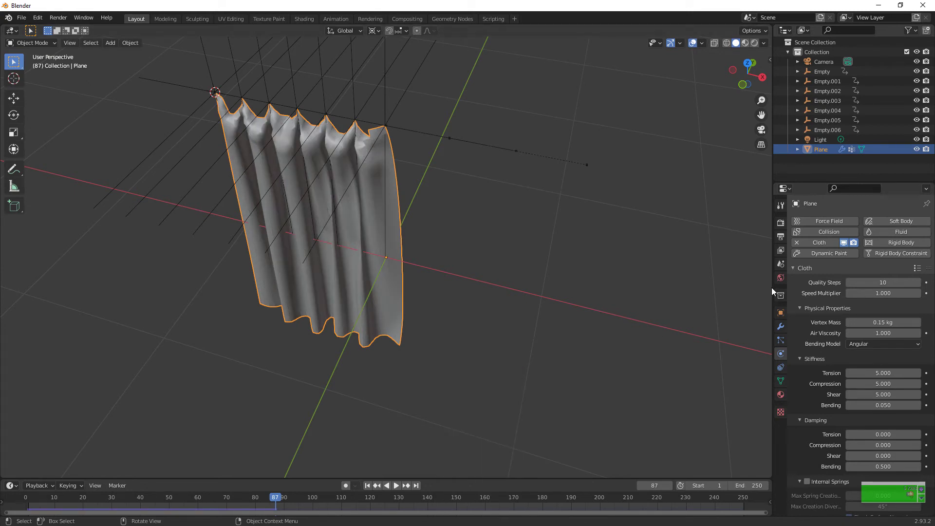
{"action": "left_click", "coordinate": [781, 326]}
{"action": "left_click", "coordinate": [842, 218]}
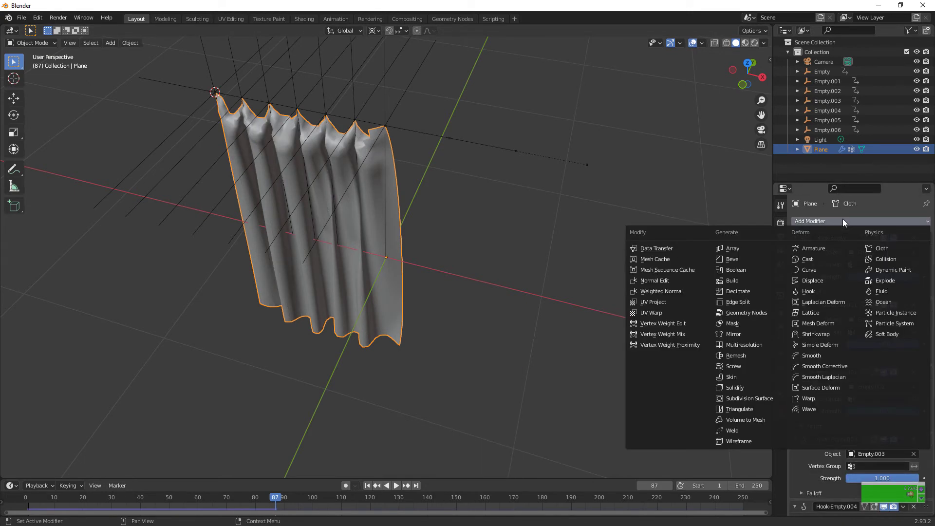
{"action": "left_click", "coordinate": [743, 402]}
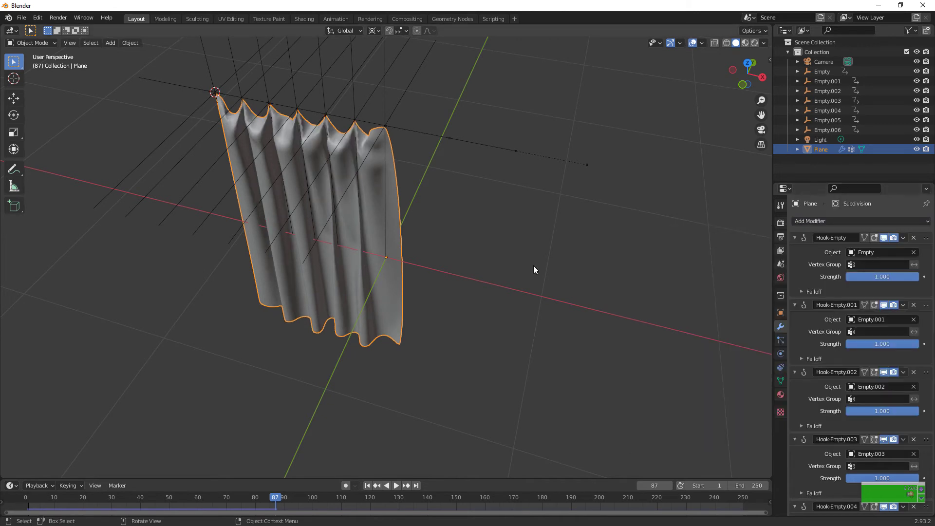
Set the curtain's Subdivision modifier viewport levels to 3.
{"action": "scroll", "coordinate": [604, 140], "scroll_direction": "up", "scroll_amount": 2}
{"action": "left_click_drag", "start_coordinate": [738, 75], "coordinate": [780, 57]}
{"action": "scroll", "coordinate": [929, 296], "scroll_direction": "down", "scroll_amount": 1}
{"action": "scroll", "coordinate": [929, 296], "scroll_direction": "down", "scroll_amount": 5}
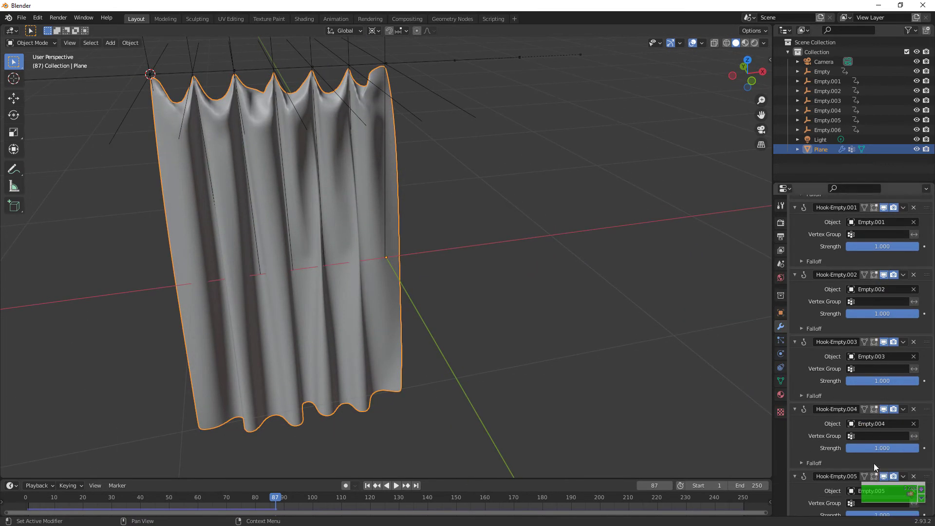
{"action": "scroll", "coordinate": [874, 464], "scroll_direction": "down", "scroll_amount": 5}
{"action": "left_click", "coordinate": [879, 474]}
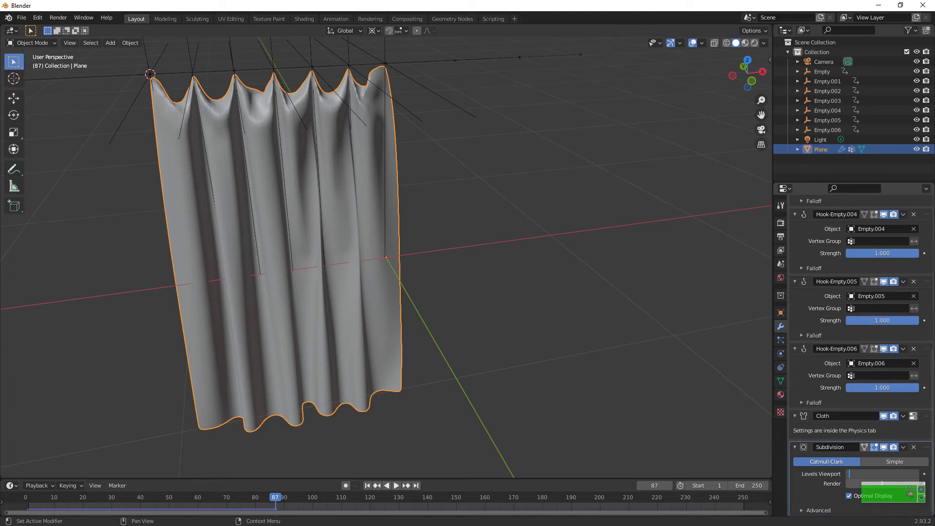
{"action": "key", "text": "Return"}
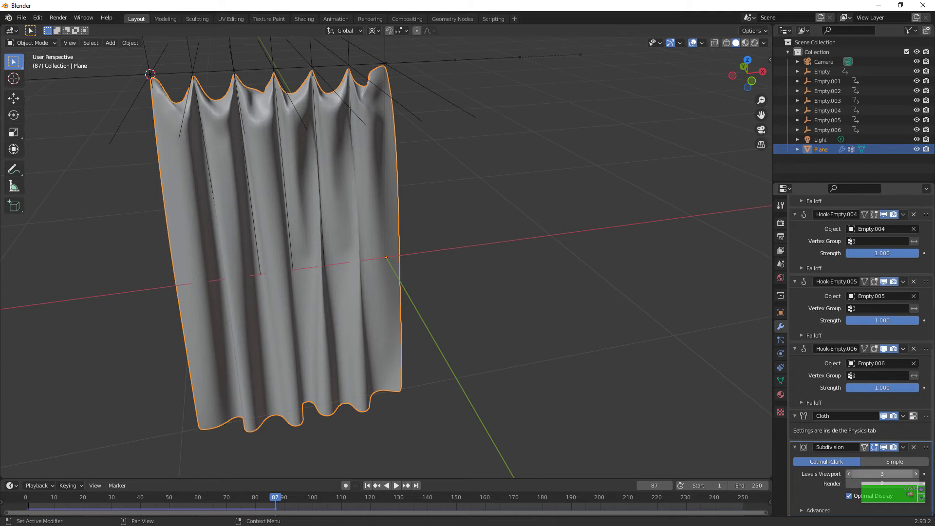
Raise the Subdivision modifier's advanced Quality setting to 4.
{"action": "left_click", "coordinate": [801, 511]}
{"action": "left_click", "coordinate": [882, 469]}
{"action": "left_click", "coordinate": [854, 474]}
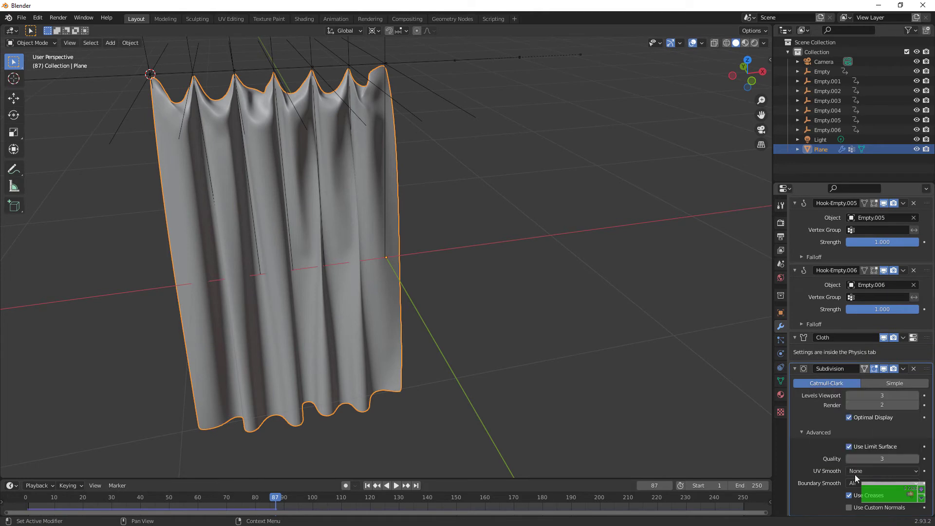
{"action": "left_click", "coordinate": [915, 459]}
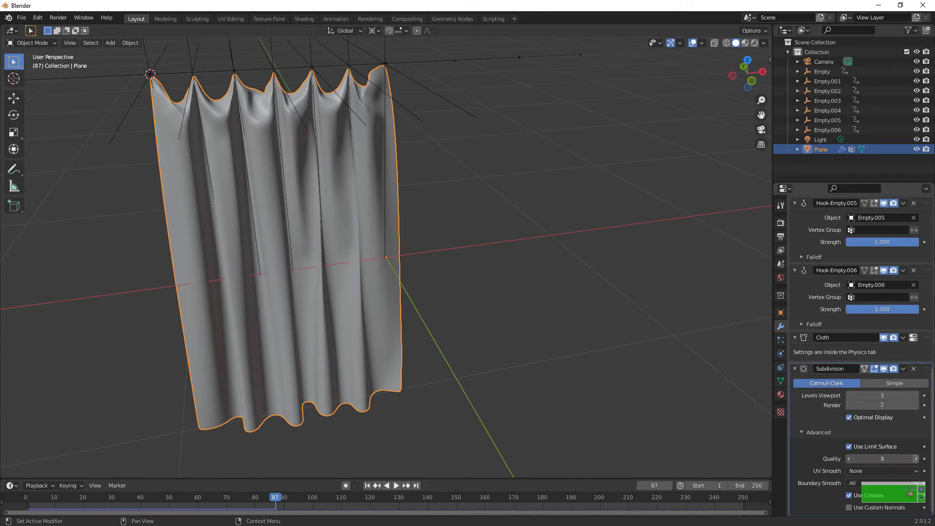
Replay the cloth simulation from frame 1 to frame 75 and inspect the gathered curtain from another angle.
{"action": "left_click", "coordinate": [367, 486]}
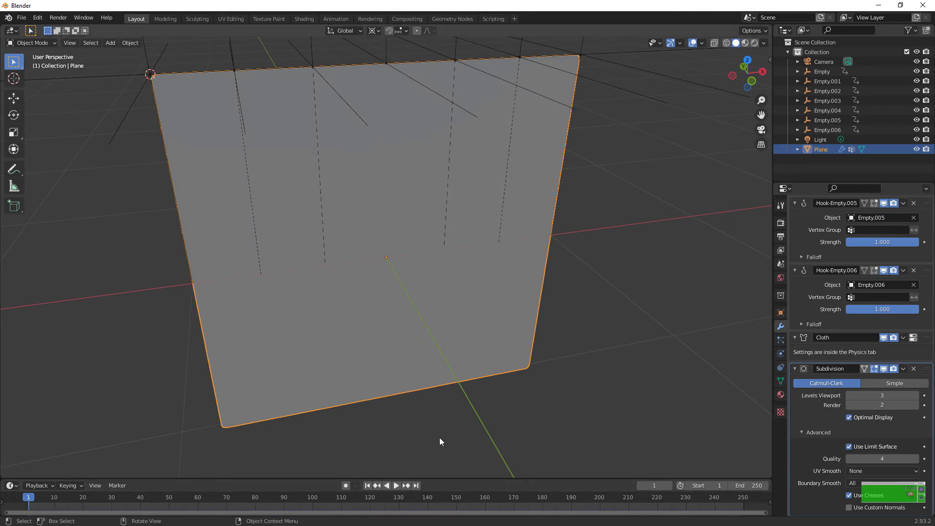
{"action": "key", "text": "space"}
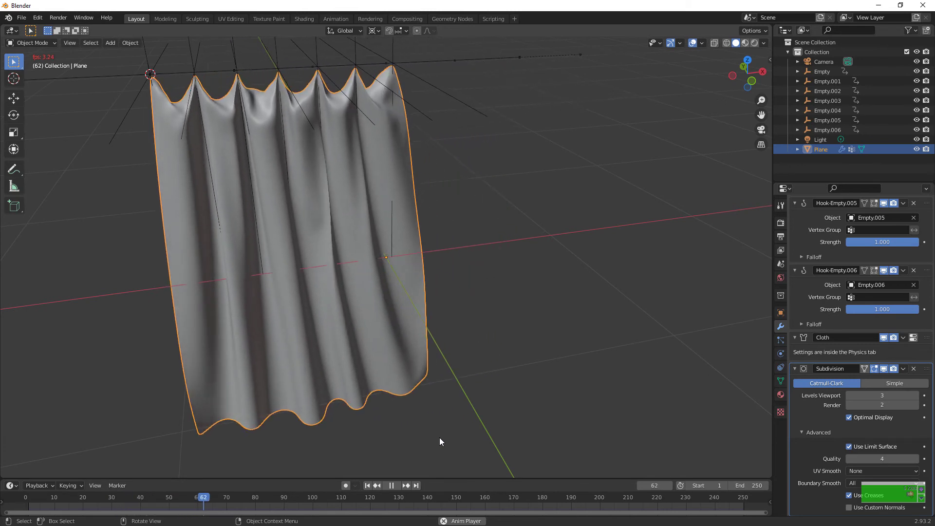
{"action": "key", "text": "space"}
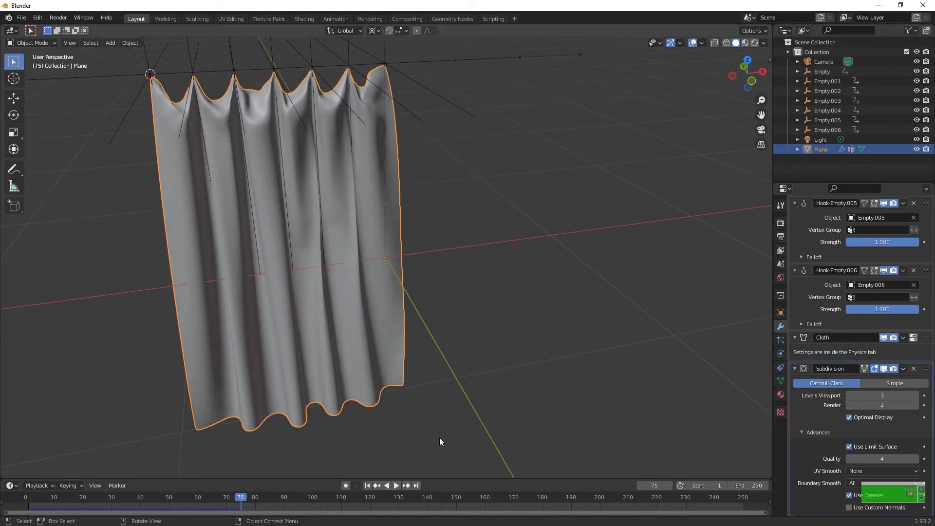
{"action": "scroll", "coordinate": [445, 237], "scroll_direction": "down", "scroll_amount": 4}
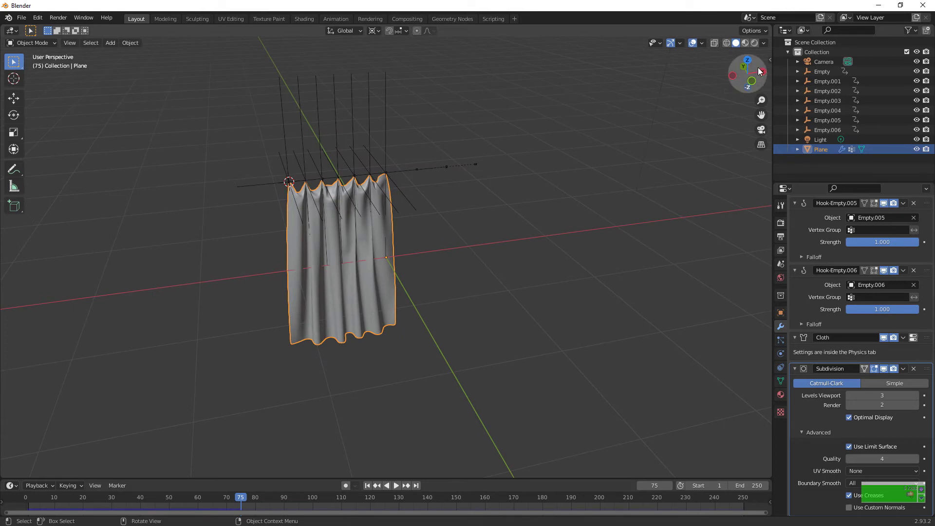
{"action": "left_click_drag", "start_coordinate": [759, 71], "coordinate": [709, 53]}
{"action": "scroll", "coordinate": [525, 209], "scroll_direction": "up", "scroll_amount": 2}
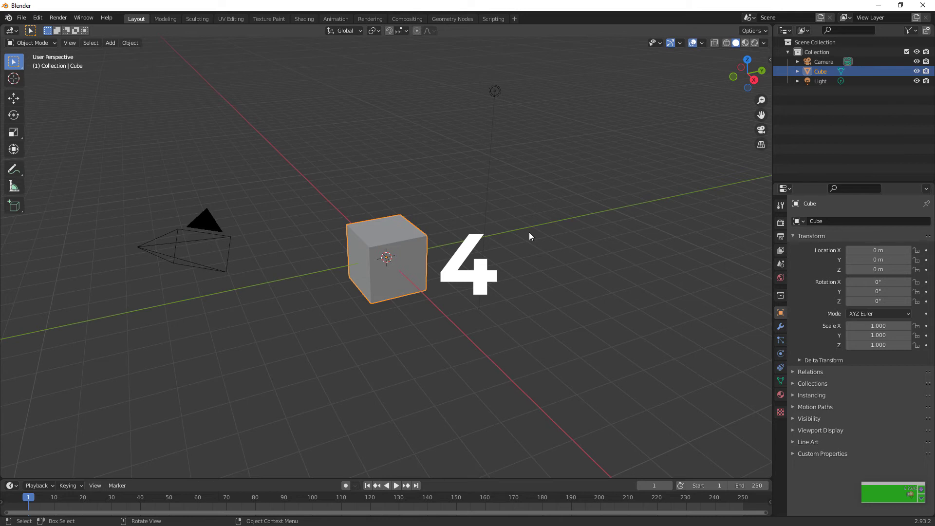
Delete the default cube in the new scene and add a mesh plane.
{"action": "key", "text": "Delete"}
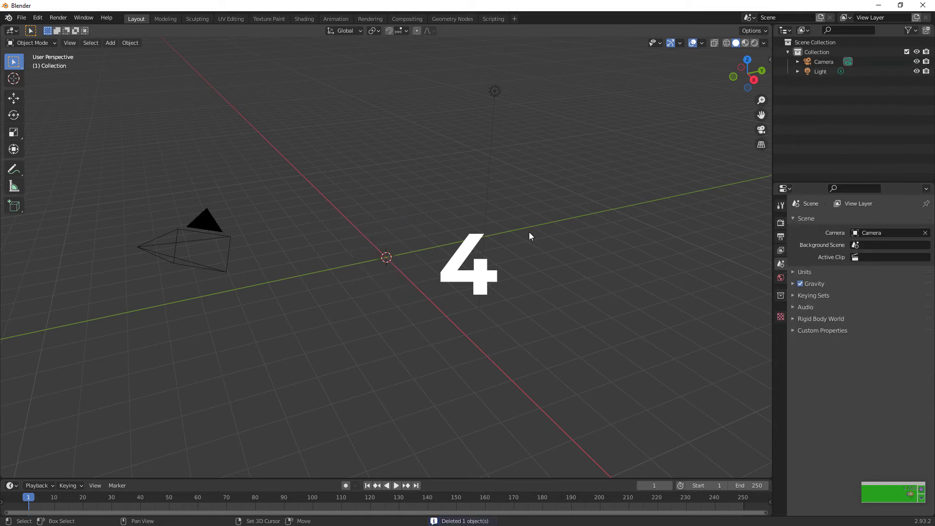
{"action": "key", "text": "shift+a"}
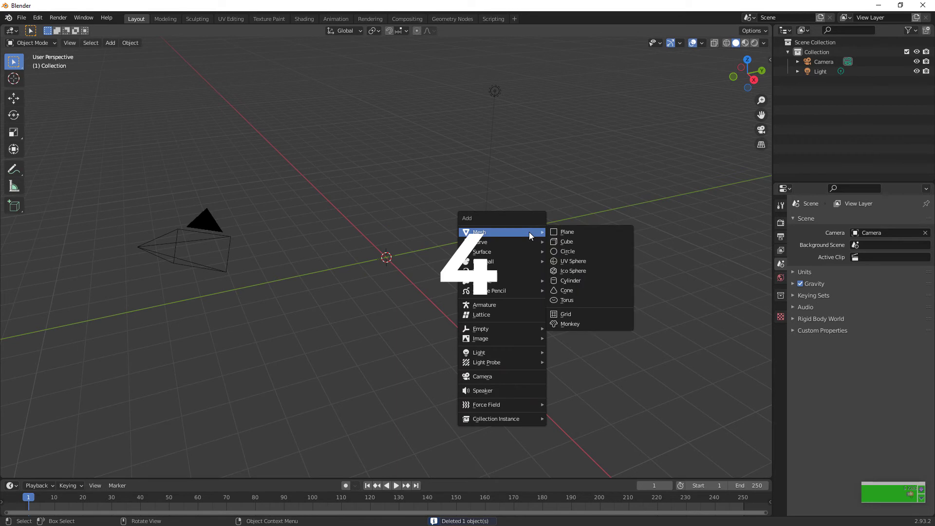
{"action": "left_click", "coordinate": [563, 232]}
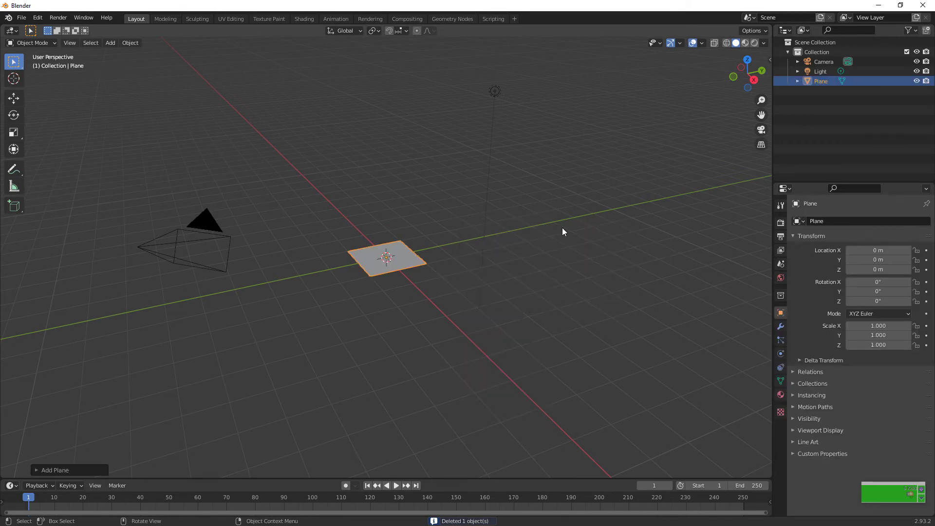
Rotate the plane 90 degrees about the global X axis and enter Edit Mode on it.
{"action": "key", "text": "r"}
{"action": "key", "text": "x"}
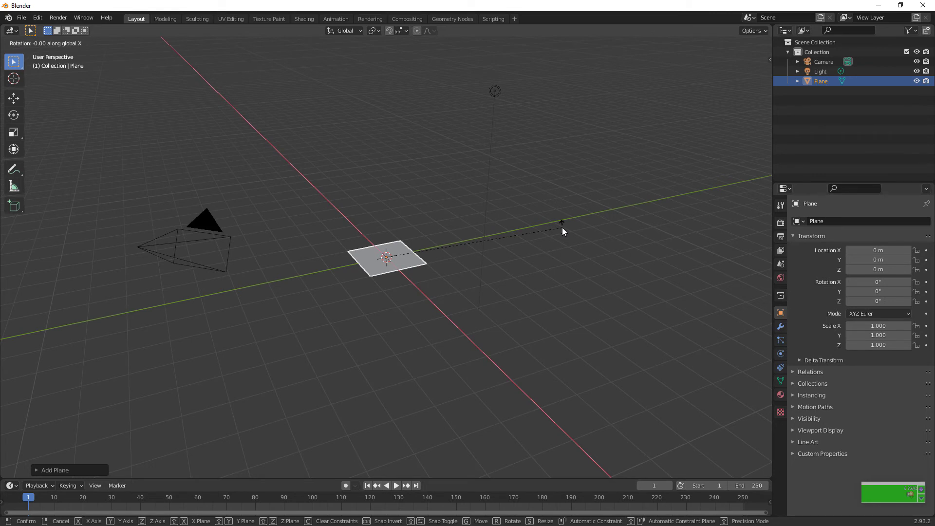
{"action": "type", "text": "90"}
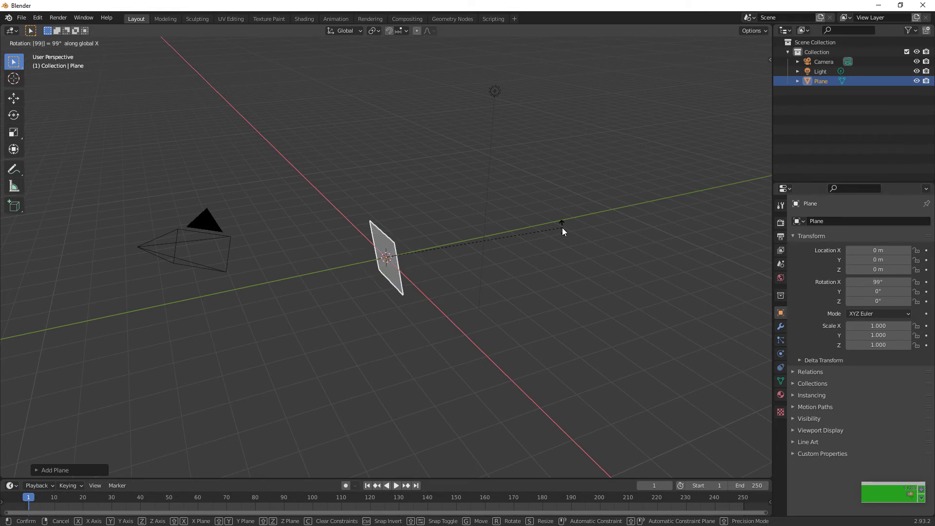
{"action": "key", "text": "BackSpace"}
{"action": "key", "text": "BackSpace"}
{"action": "type", "text": "90"}
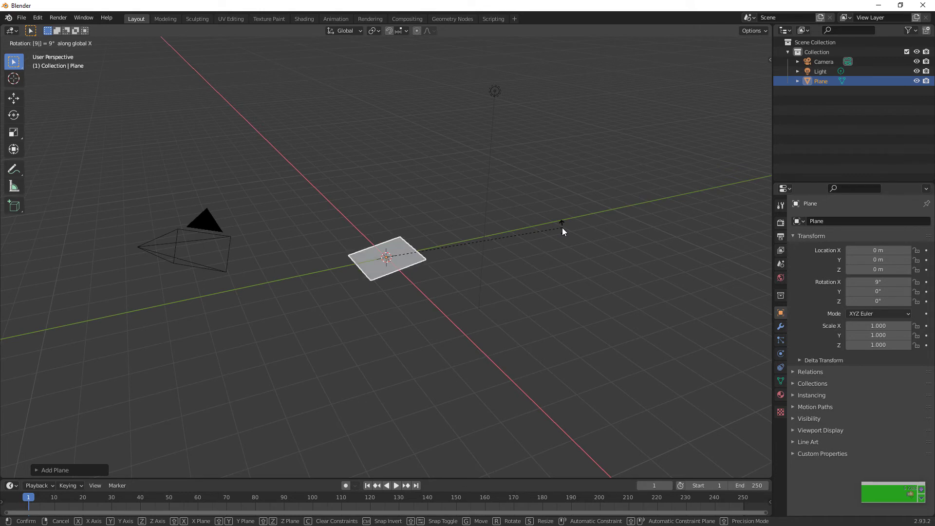
{"action": "key", "text": "Return"}
{"action": "scroll", "coordinate": [489, 250], "scroll_direction": "up", "scroll_amount": 3}
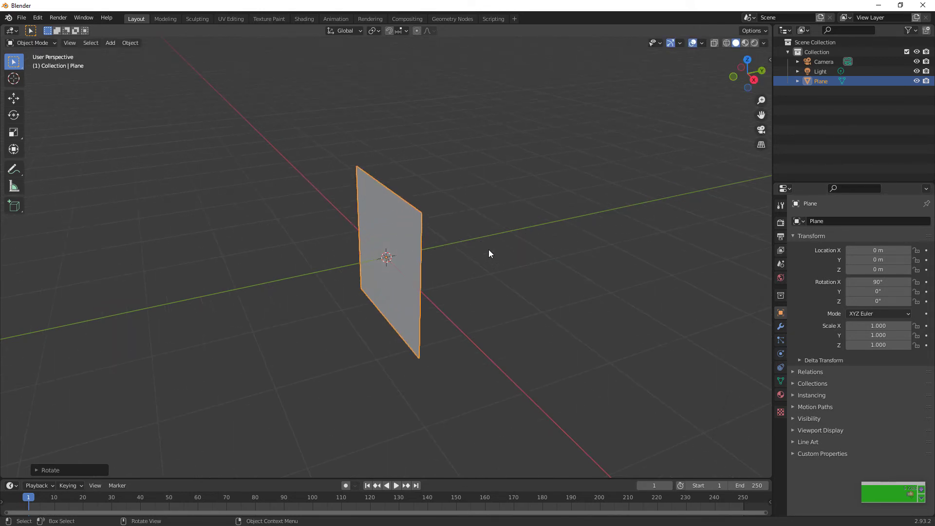
{"action": "left_click_drag", "start_coordinate": [737, 90], "coordinate": [701, 102]}
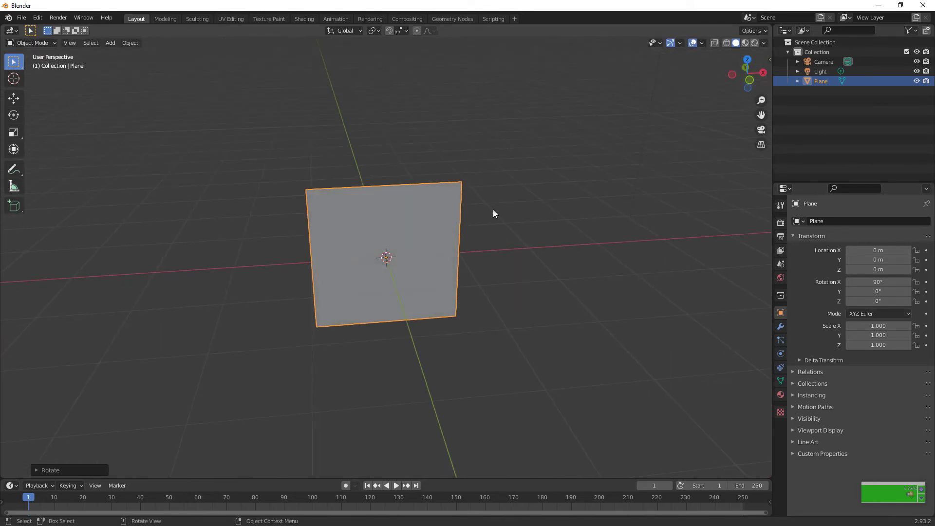
{"action": "key", "text": "Tab"}
{"action": "right_click", "coordinate": [493, 209]}
{"action": "left_click", "coordinate": [493, 210]}
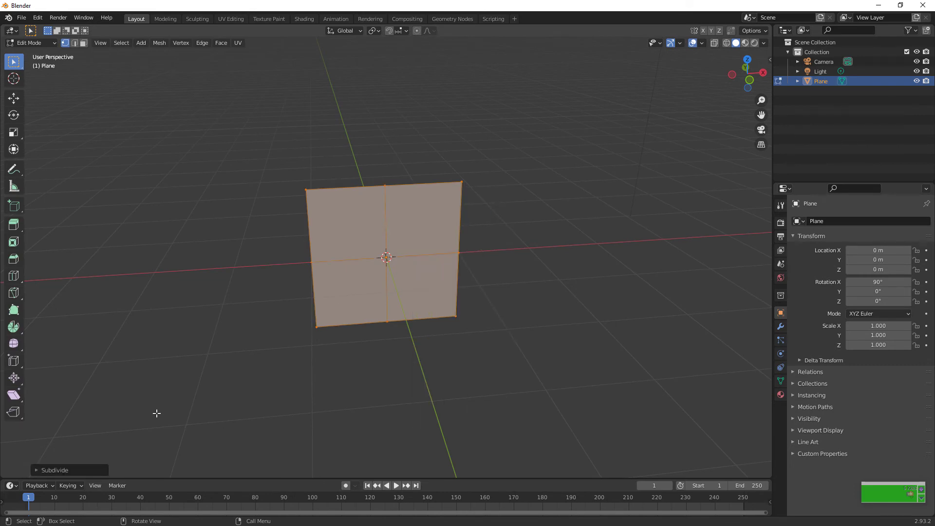
{"action": "left_click", "coordinate": [90, 470]}
{"action": "left_click", "coordinate": [97, 408]}
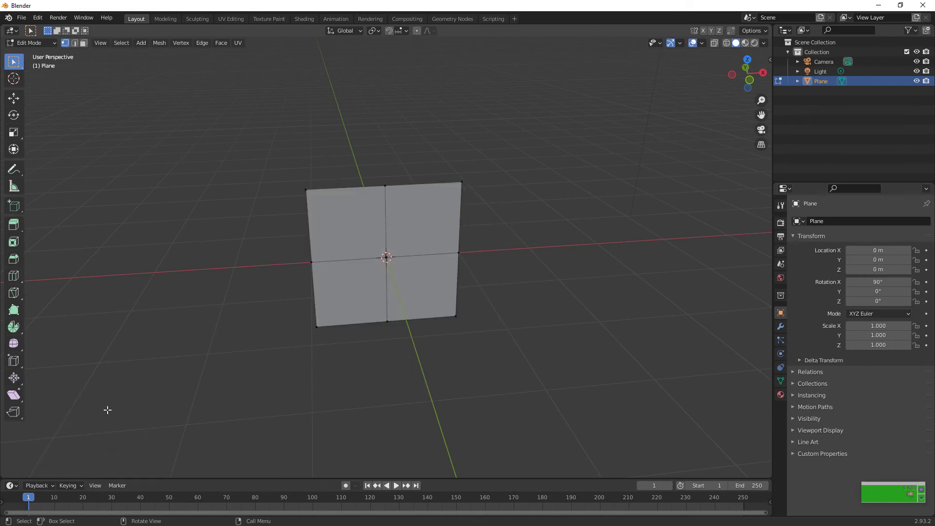
Select the plane's entire mesh and subdivide it with 100 cuts.
{"action": "key", "text": "a"}
{"action": "right_click", "coordinate": [219, 405]}
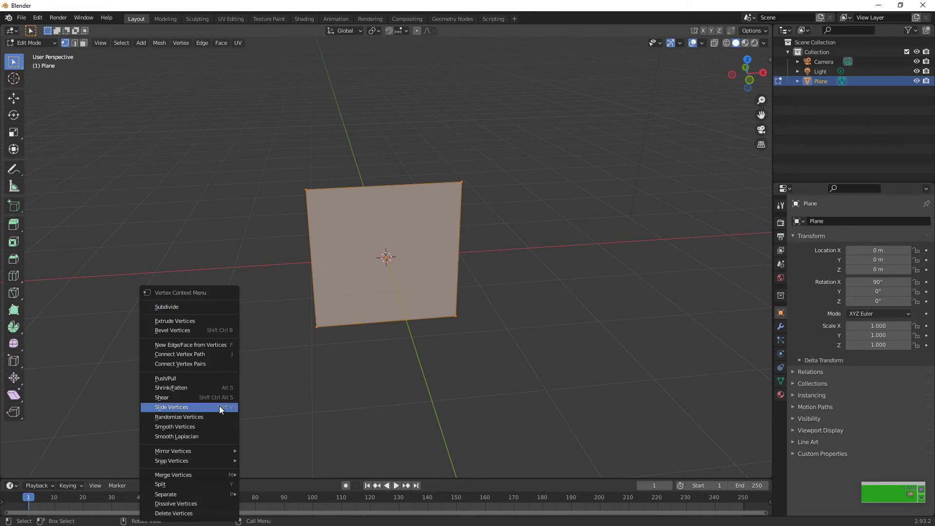
{"action": "left_click", "coordinate": [202, 308]}
{"action": "double_click", "coordinate": [97, 403]}
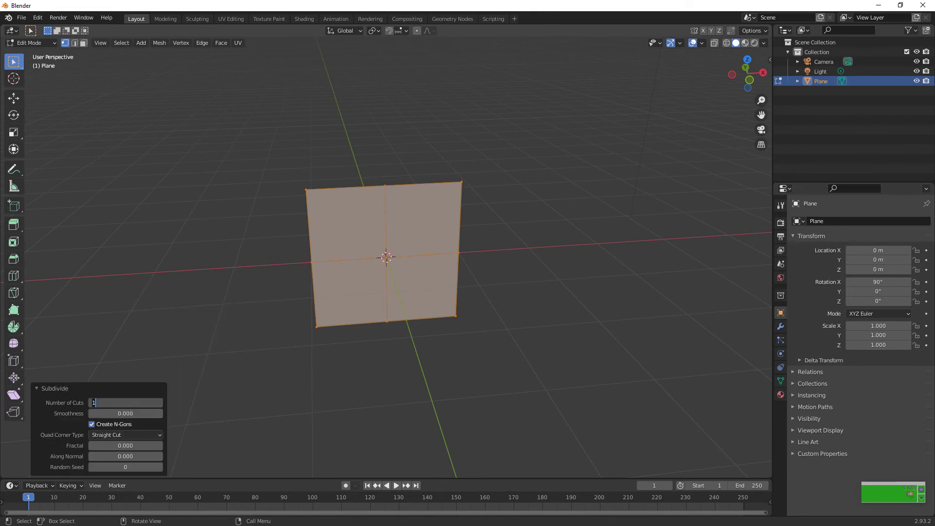
{"action": "type", "text": "100"}
{"action": "key", "text": "Return"}
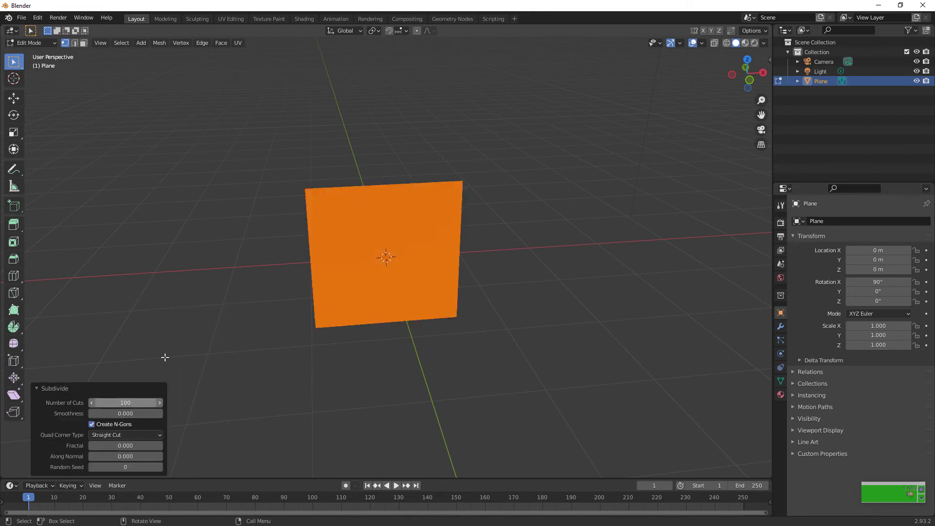
{"action": "key", "text": "Tab"}
{"action": "key", "text": "Tab"}
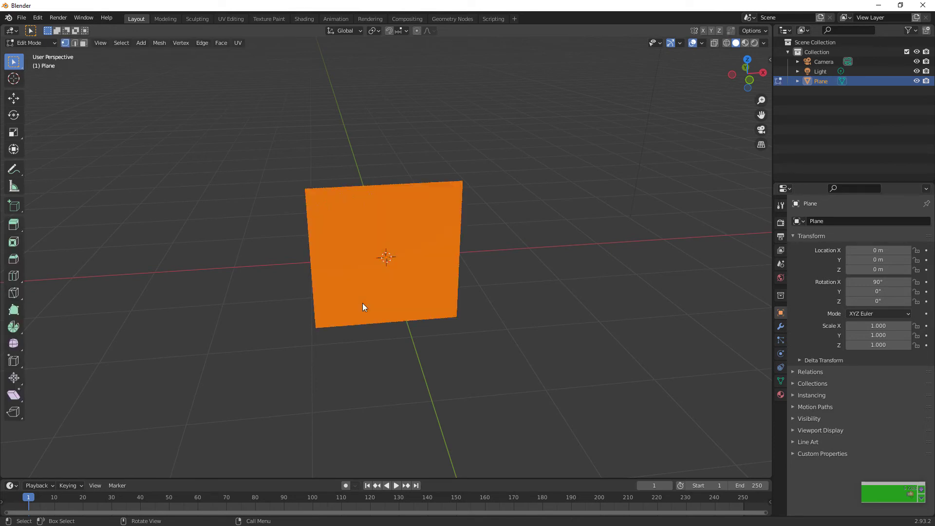
Select the plane's top row of vertices in front orthographic view and assign them to a new vertex group.
{"action": "scroll", "coordinate": [371, 342], "scroll_direction": "up", "scroll_amount": 3}
{"action": "left_click_drag", "start_coordinate": [184, 91], "coordinate": [591, 127]}
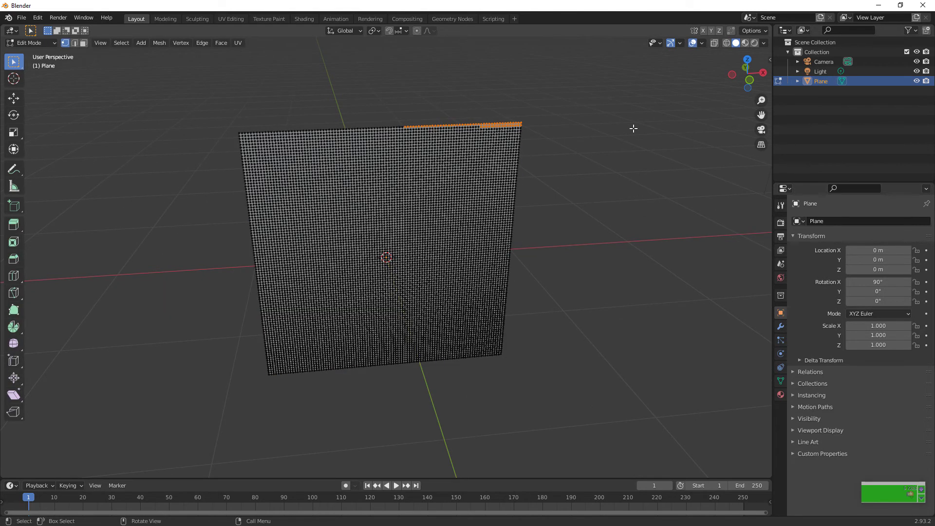
{"action": "left_click", "coordinate": [749, 80]}
{"action": "left_click_drag", "start_coordinate": [167, 102], "coordinate": [539, 129]}
{"action": "scroll", "coordinate": [528, 171], "scroll_direction": "up", "scroll_amount": 2}
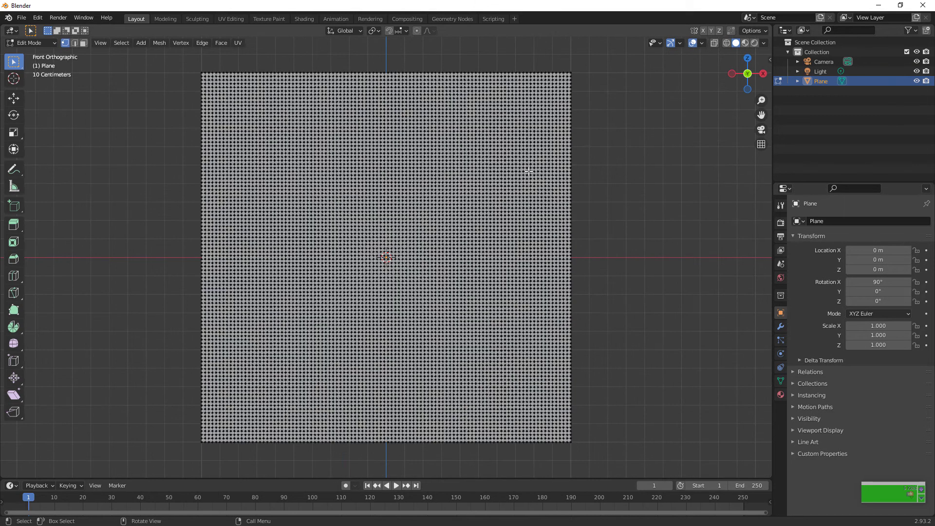
{"action": "left_click", "coordinate": [232, 69], "text": "alt"}
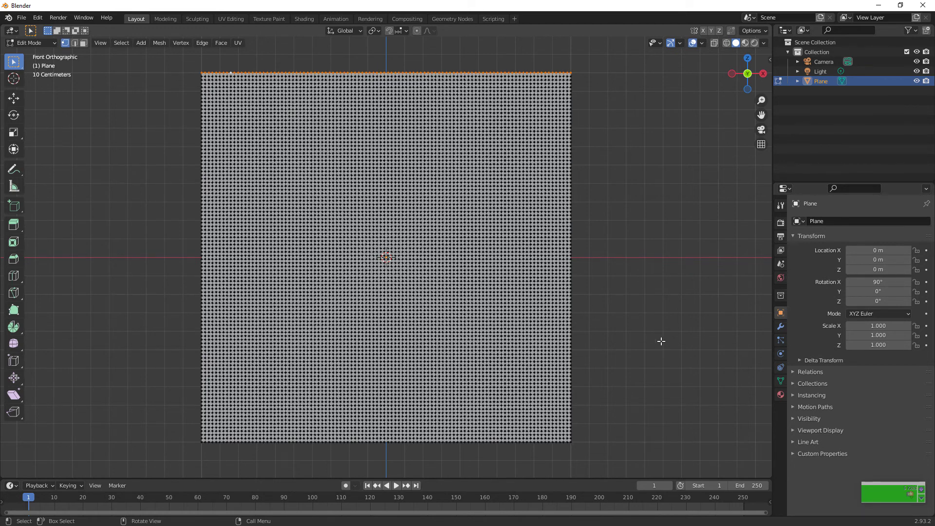
{"action": "left_click", "coordinate": [780, 381]}
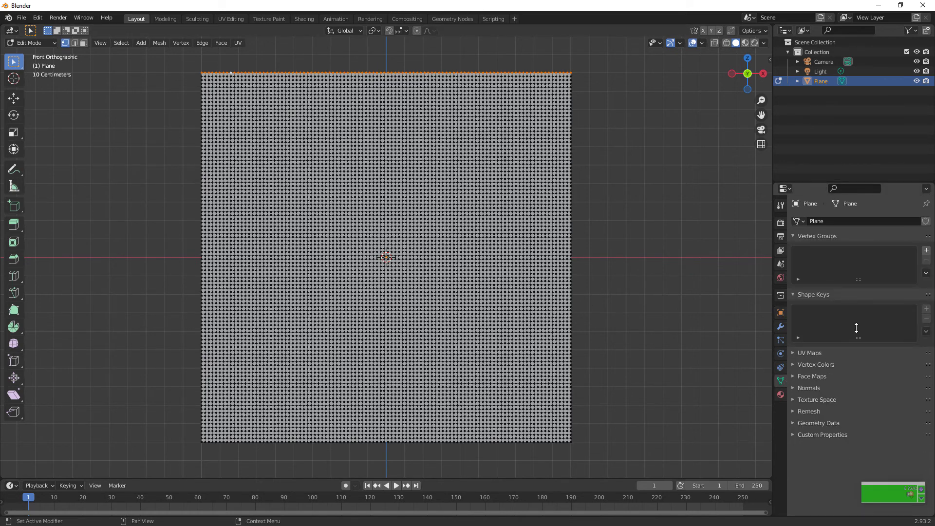
{"action": "left_click", "coordinate": [927, 251]}
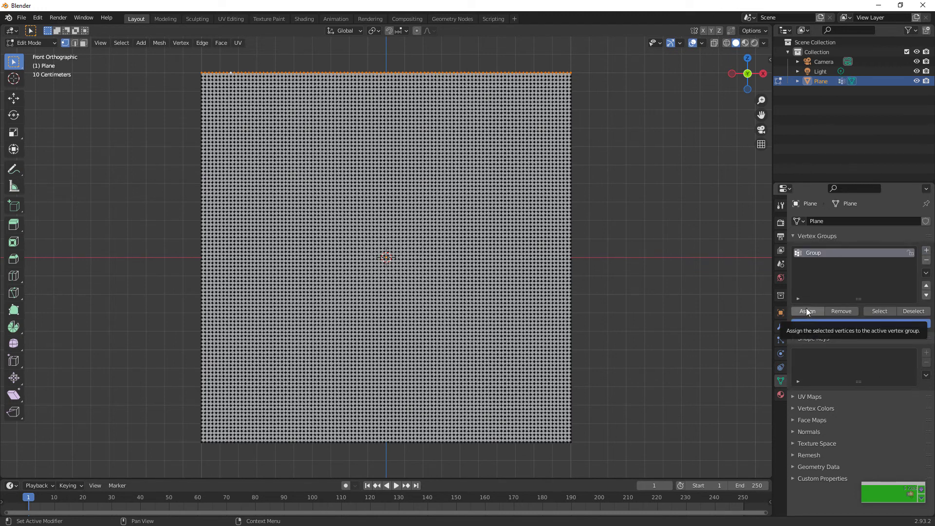
{"action": "left_click", "coordinate": [807, 312]}
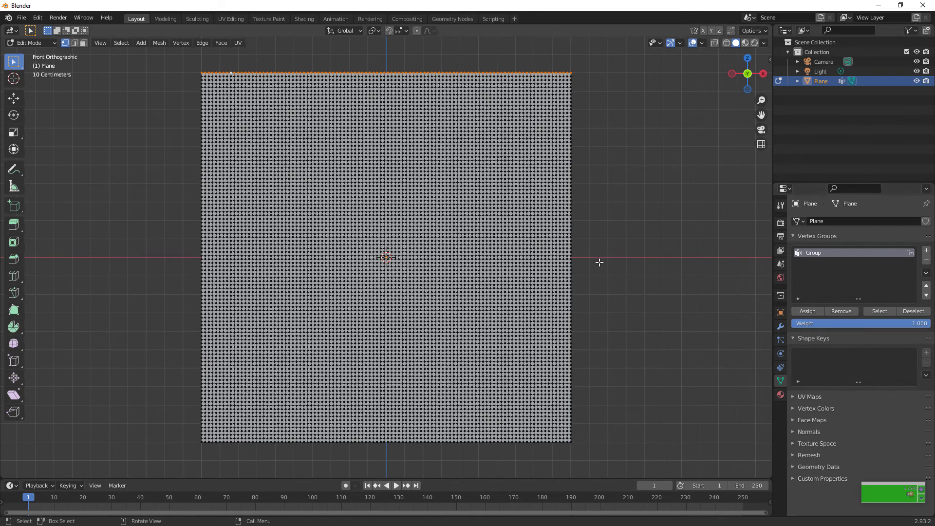
Return to Object Mode and add a basis shape key plus a second shape key to the plane.
{"action": "key", "text": "Tab"}
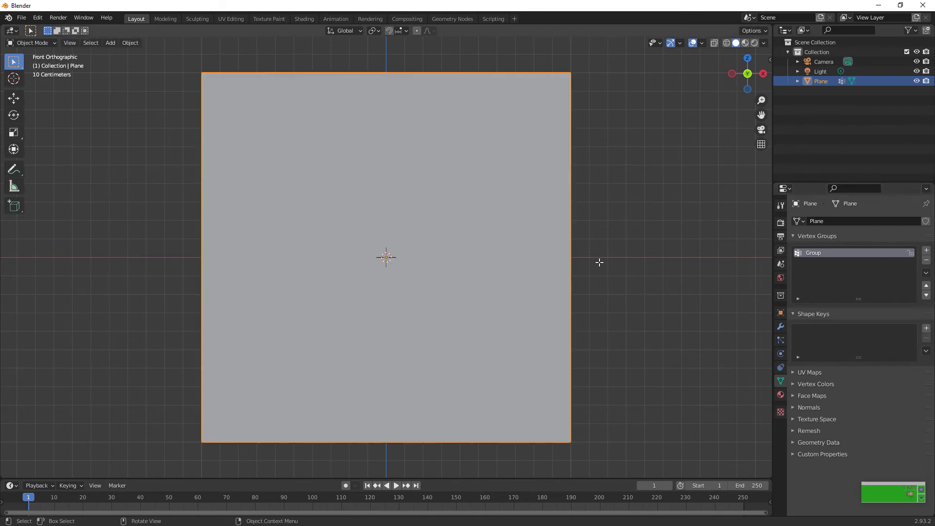
{"action": "left_click", "coordinate": [921, 330]}
{"action": "left_click", "coordinate": [921, 330]}
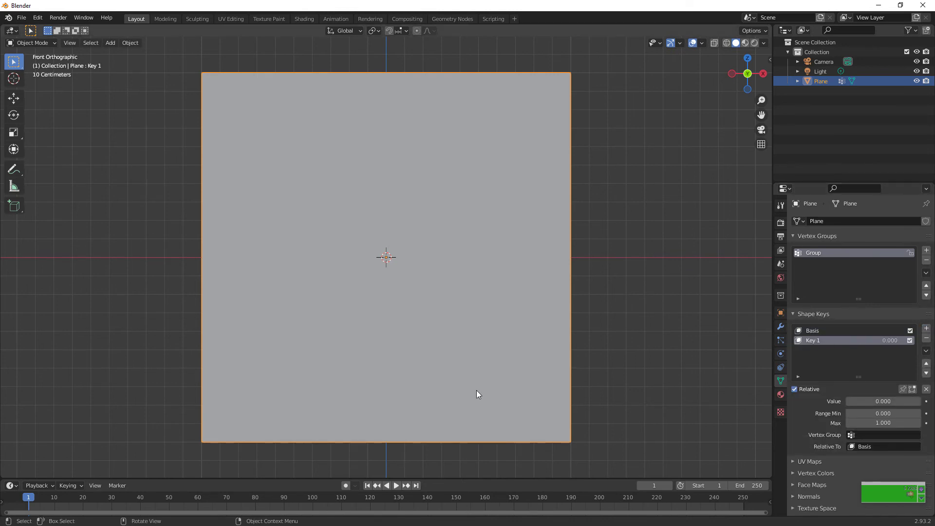
In Edit Mode with Key 1 active, scale the top row of vertices uniformly to about 0.208.
{"action": "key", "text": "Tab"}
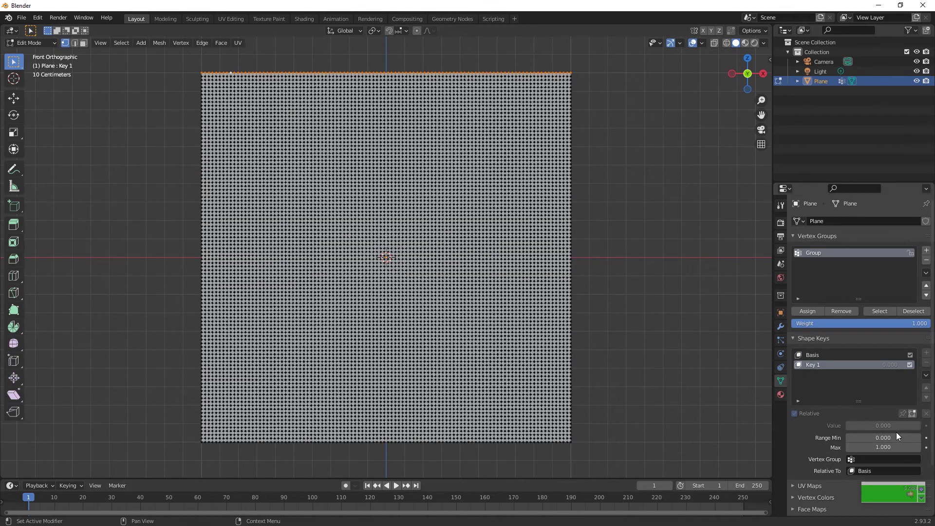
{"action": "key", "text": "s"}
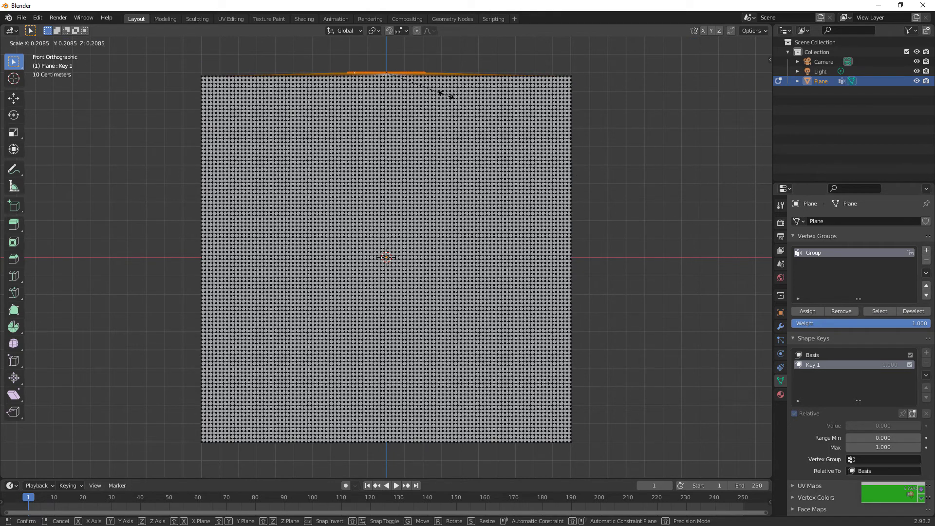
{"action": "left_click", "coordinate": [446, 95]}
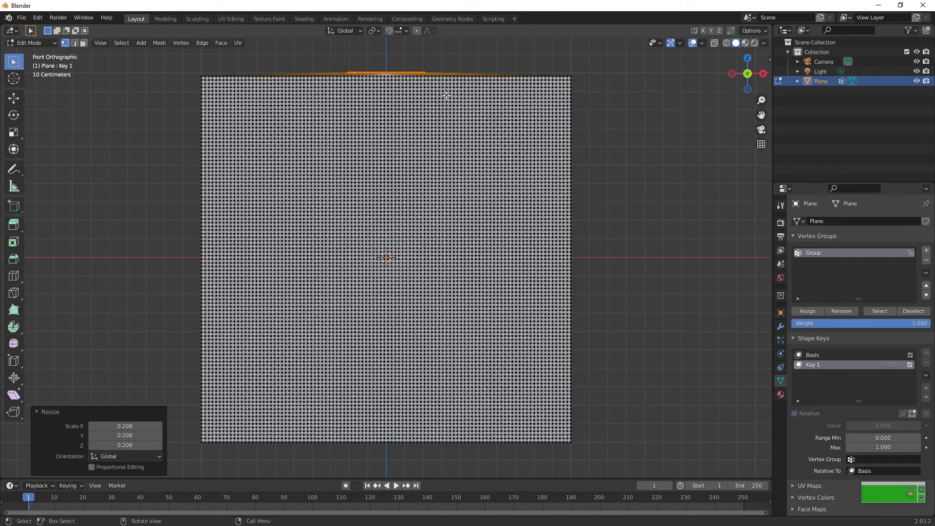
Undo the scaling of the top vertex row and snap the 3D cursor to the plane's upper-left corner vertex.
{"action": "key", "text": "ctrl+z"}
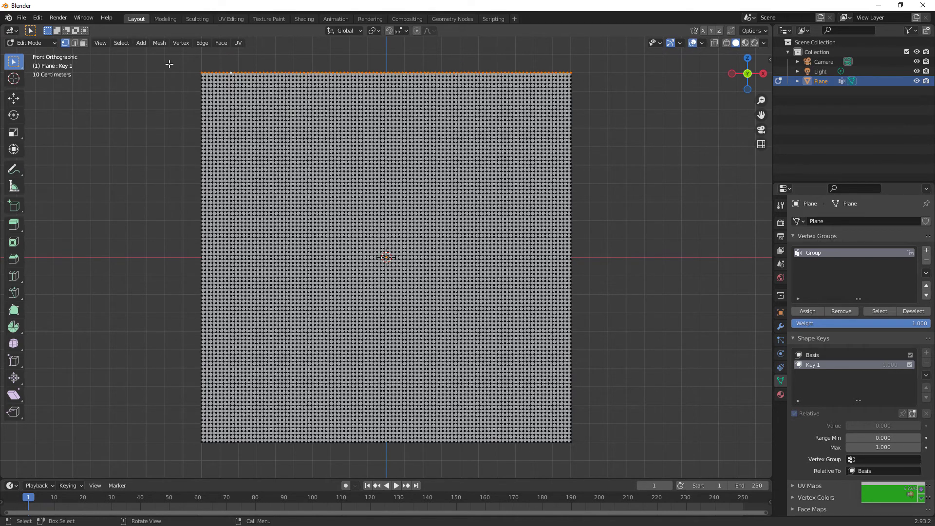
{"action": "left_click", "coordinate": [193, 65]}
{"action": "left_click", "coordinate": [379, 32]}
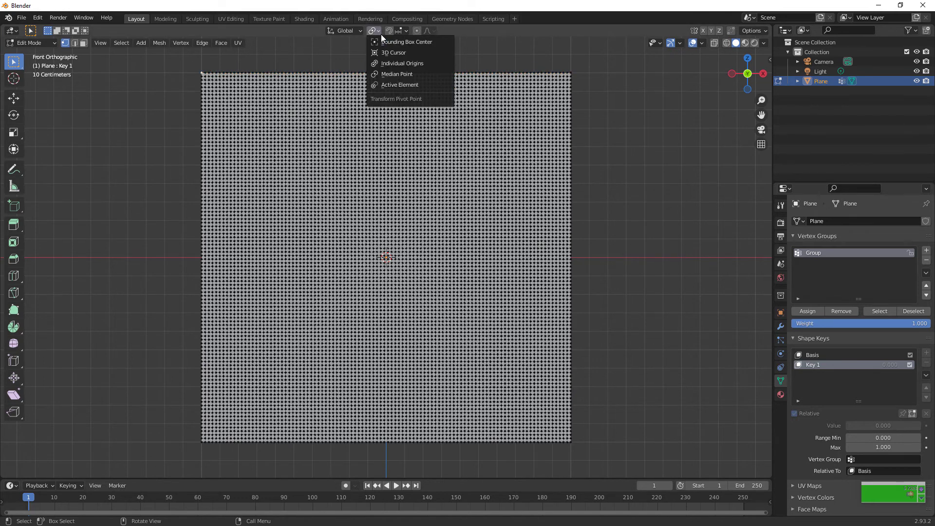
{"action": "left_click", "coordinate": [403, 86]}
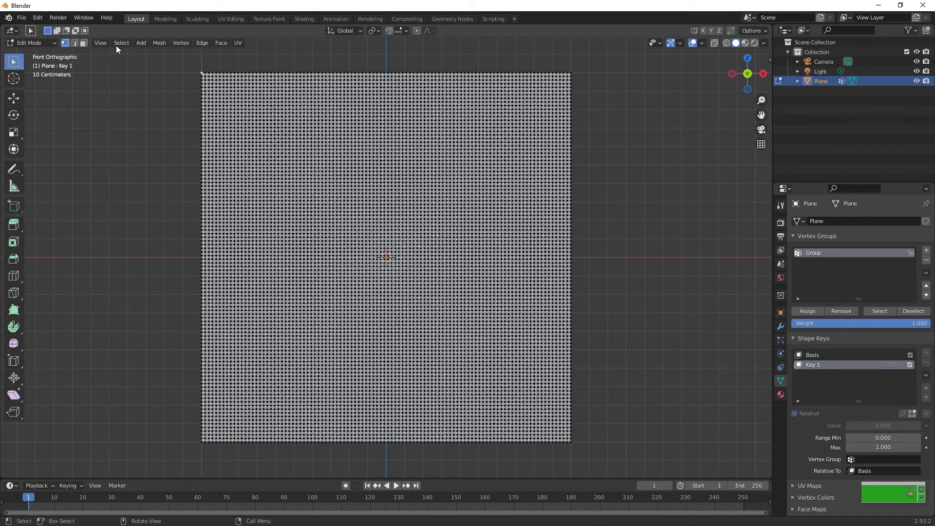
{"action": "left_click", "coordinate": [160, 43]}
{"action": "mouse_move", "coordinate": [214, 74]}
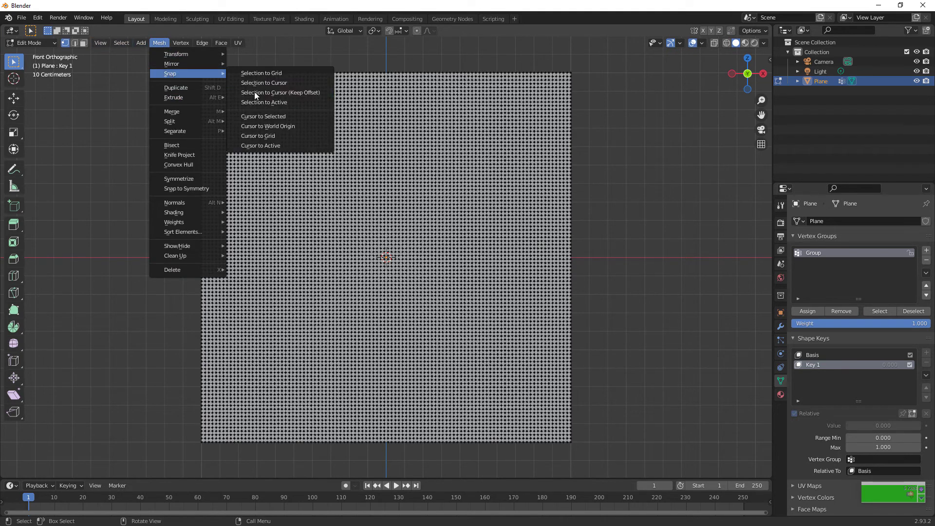
{"action": "left_click", "coordinate": [273, 113]}
With the pivot set to the 3D Cursor, scale the top row of vertices to about half its width and return to Object Mode.
{"action": "left_click", "coordinate": [373, 31]}
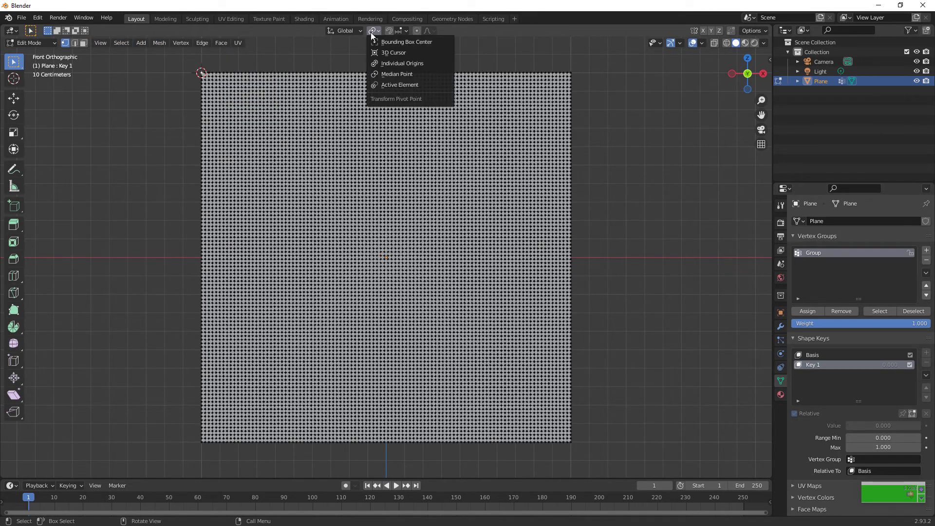
{"action": "left_click", "coordinate": [375, 53]}
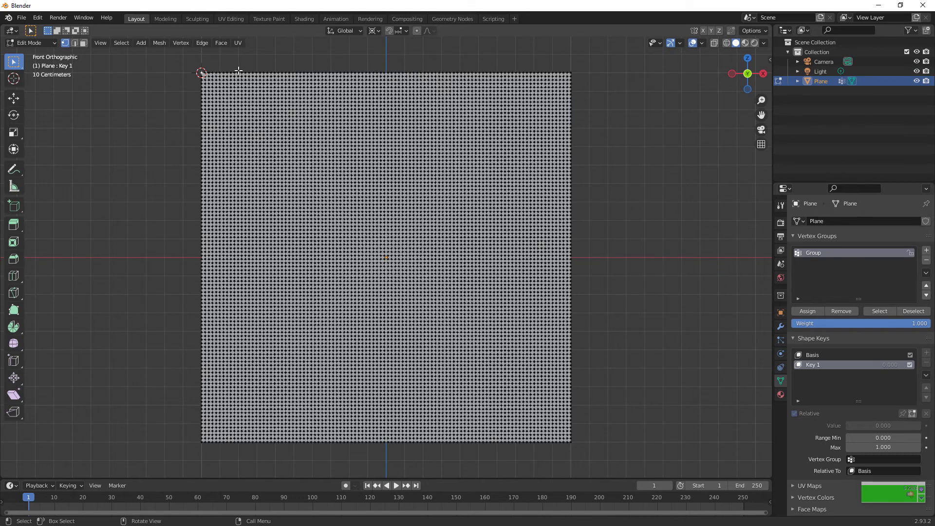
{"action": "left_click_drag", "start_coordinate": [241, 69], "coordinate": [574, 76]}
{"action": "key", "text": "s"}
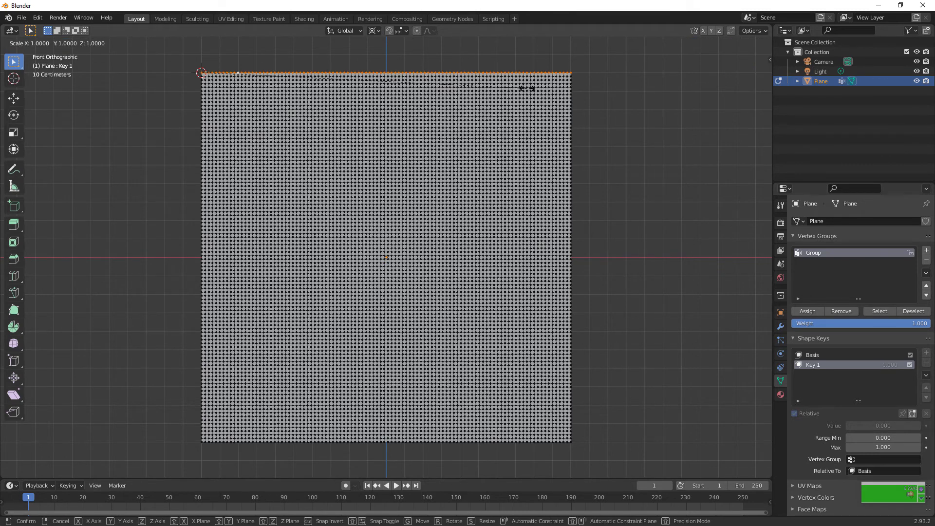
{"action": "left_click", "coordinate": [364, 68]}
{"action": "key", "text": "Tab"}
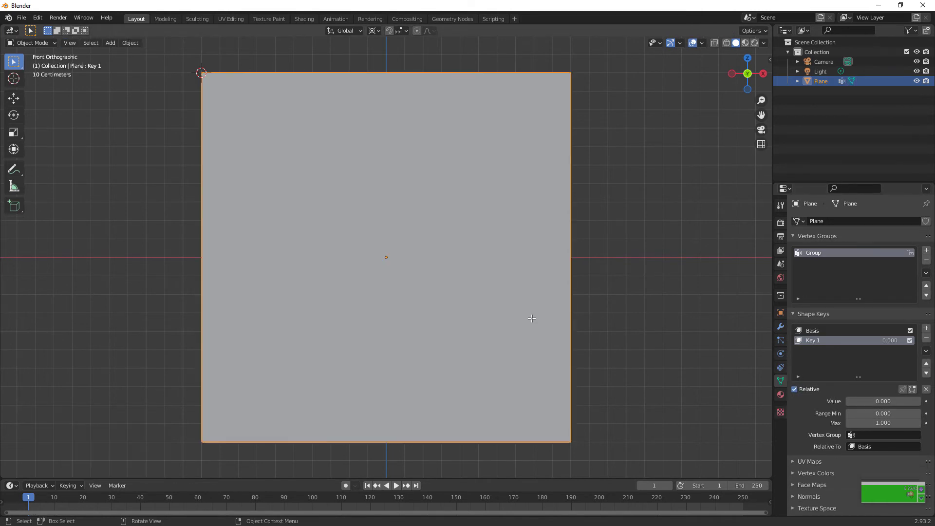
{"action": "left_click_drag", "start_coordinate": [883, 402], "coordinate": [847, 402]}
Add cloth physics to the plane and apply the Denim preset.
{"action": "left_click", "coordinate": [780, 354]}
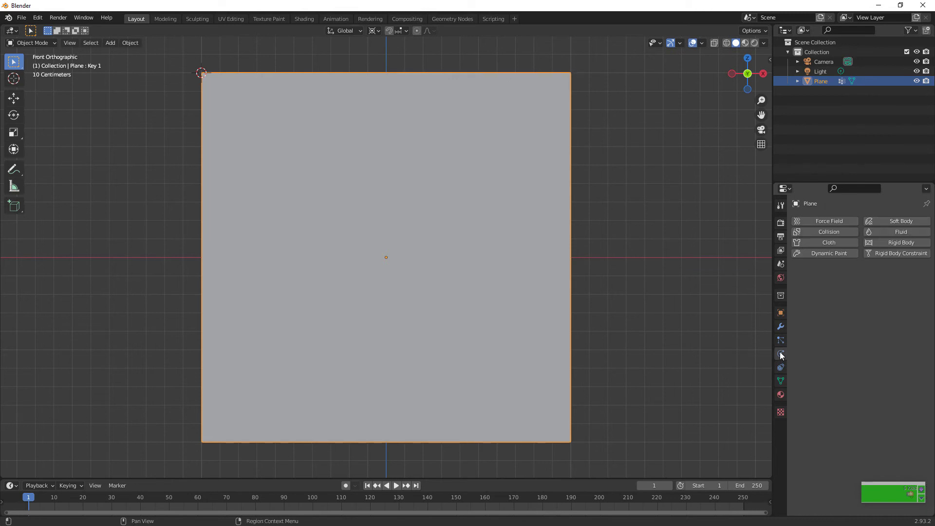
{"action": "left_click", "coordinate": [822, 241]}
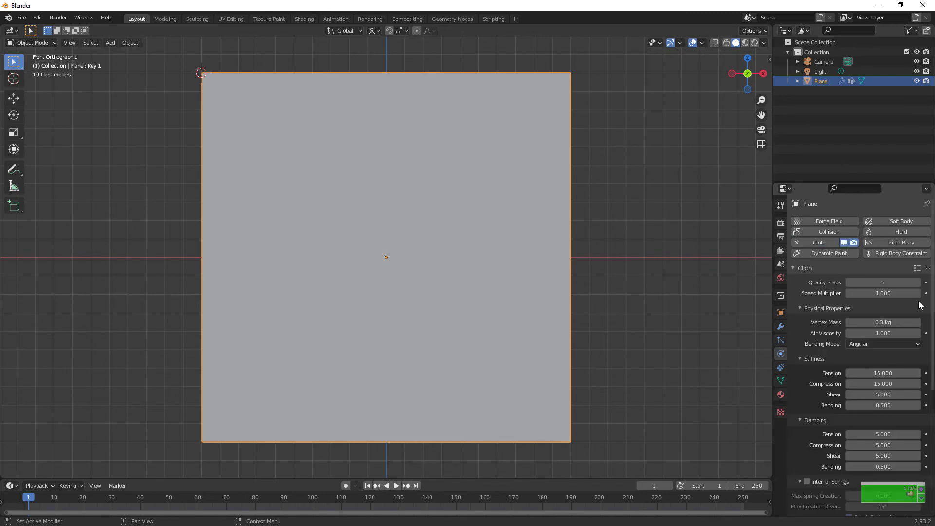
{"action": "left_click", "coordinate": [919, 266]}
{"action": "left_click", "coordinate": [883, 200]}
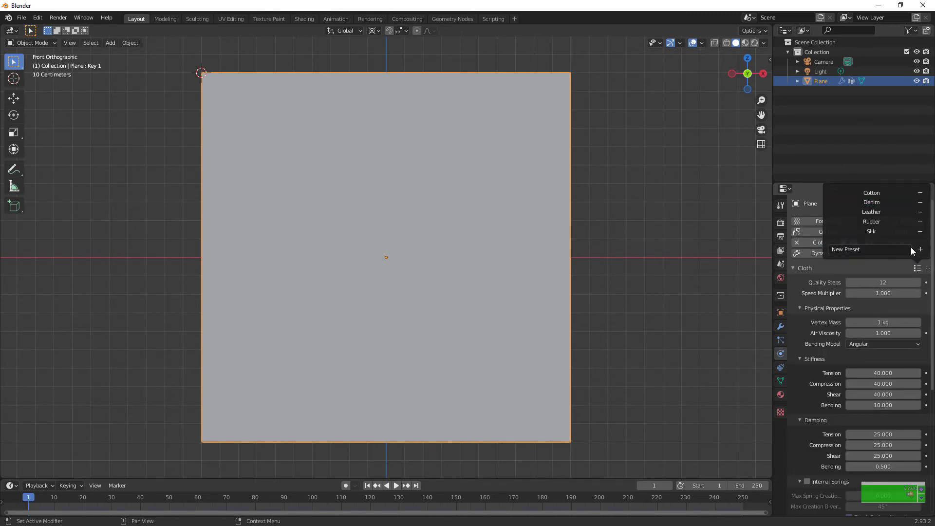
{"action": "left_click", "coordinate": [862, 282]}
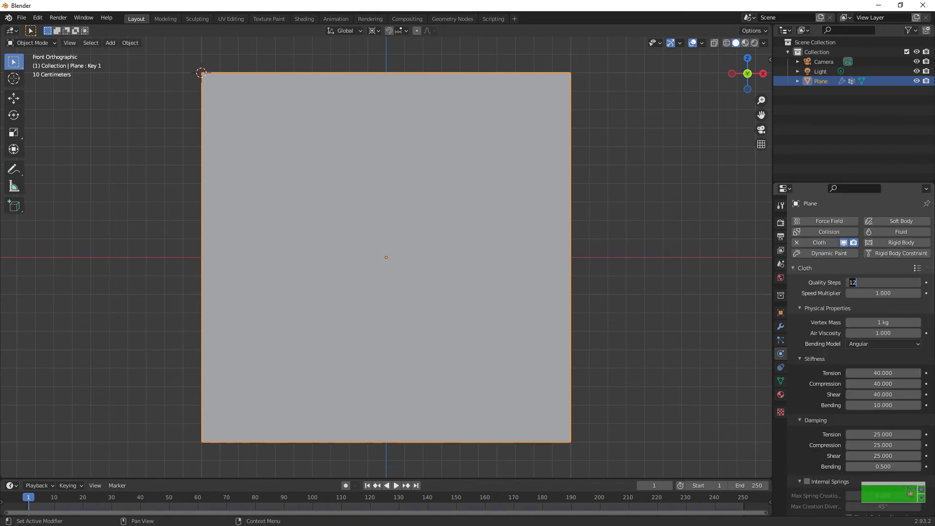
Set the cloth's pin group to the vertex group named Group in its shape settings.
{"action": "scroll", "coordinate": [906, 387], "scroll_direction": "down", "scroll_amount": 8}
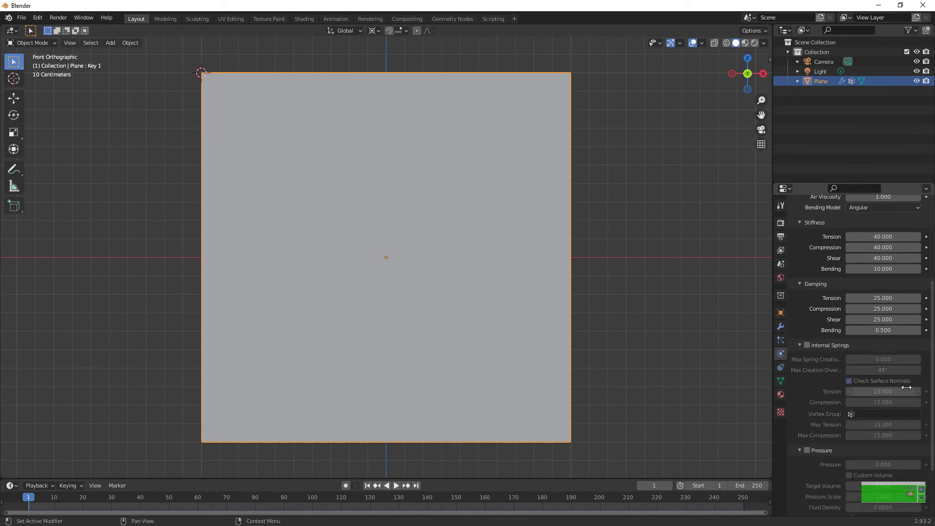
{"action": "left_click", "coordinate": [811, 475]}
{"action": "scroll", "coordinate": [811, 472], "scroll_direction": "down", "scroll_amount": 4}
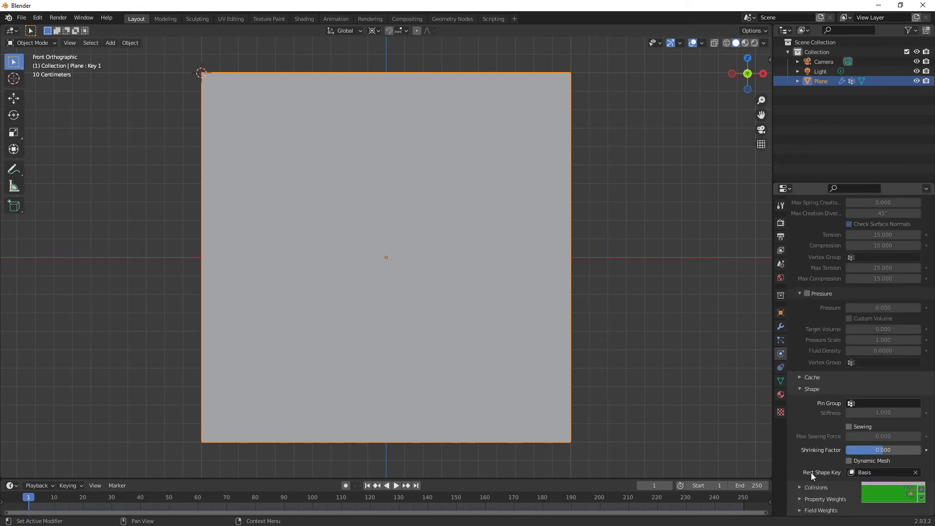
{"action": "left_click", "coordinate": [883, 404]}
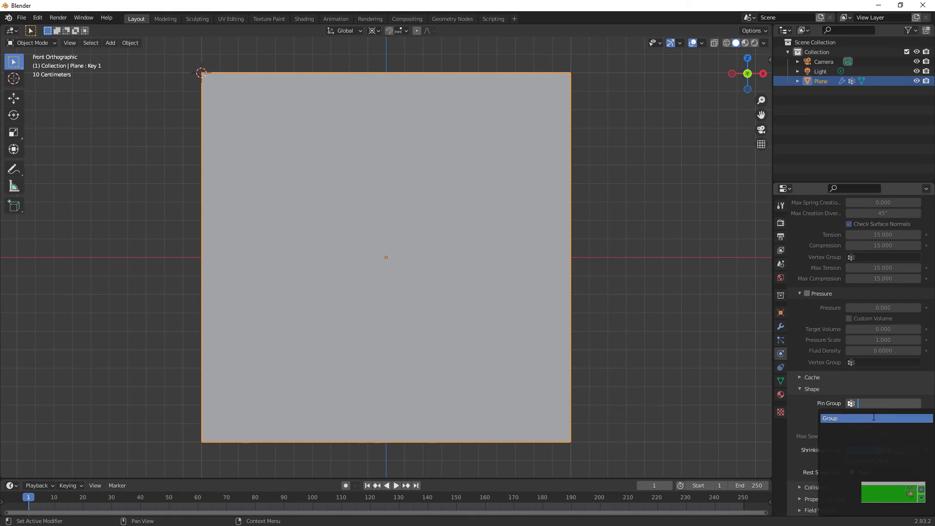
{"action": "left_click", "coordinate": [873, 417]}
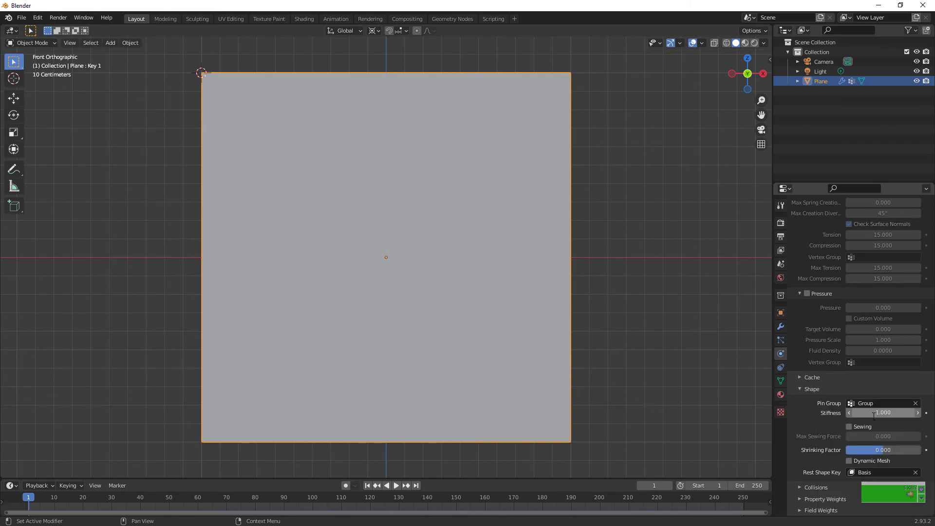
Set the cloth's collision quality to 5 and its object collision distance to 0.001 m.
{"action": "left_click", "coordinate": [826, 487]}
{"action": "scroll", "coordinate": [828, 480], "scroll_direction": "down", "scroll_amount": 5}
{"action": "left_click", "coordinate": [867, 385]}
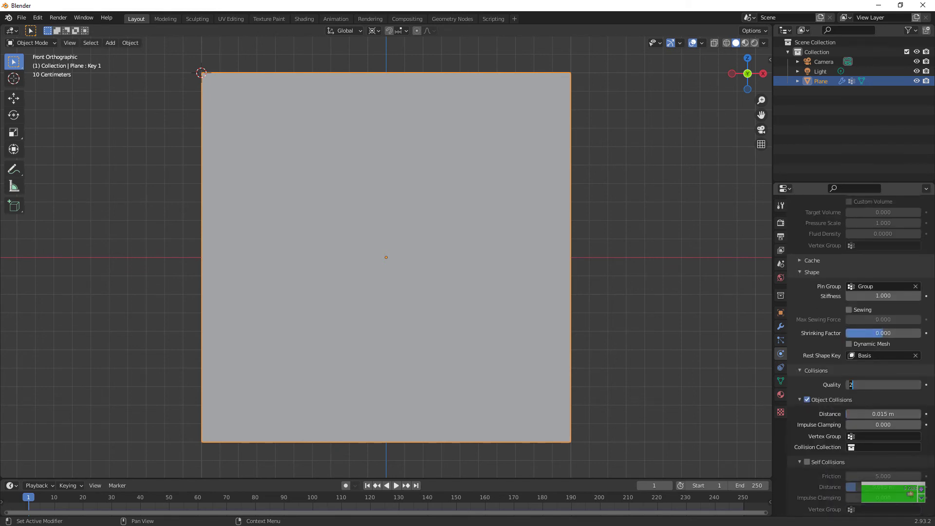
{"action": "type", "text": "5"}
{"action": "key", "text": "Return"}
{"action": "left_click", "coordinate": [871, 415]}
{"action": "type", "text": "0.00"}
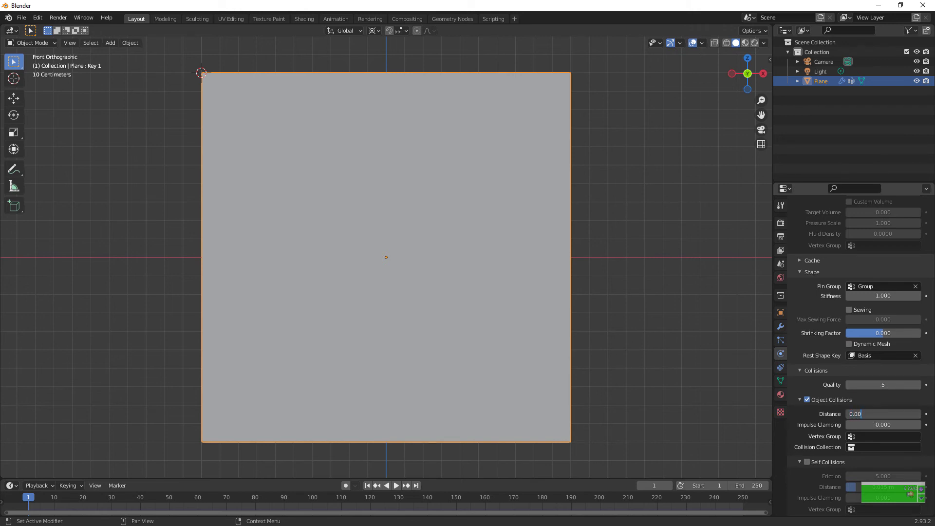
{"action": "type", "text": "1"}
{"action": "key", "text": "Return"}
Enable self collisions on the cloth with a distance of 0.001 m and briefly test-play the simulation.
{"action": "left_click", "coordinate": [806, 463]}
{"action": "scroll", "coordinate": [837, 463], "scroll_direction": "down", "scroll_amount": 1}
{"action": "left_click", "coordinate": [872, 451]}
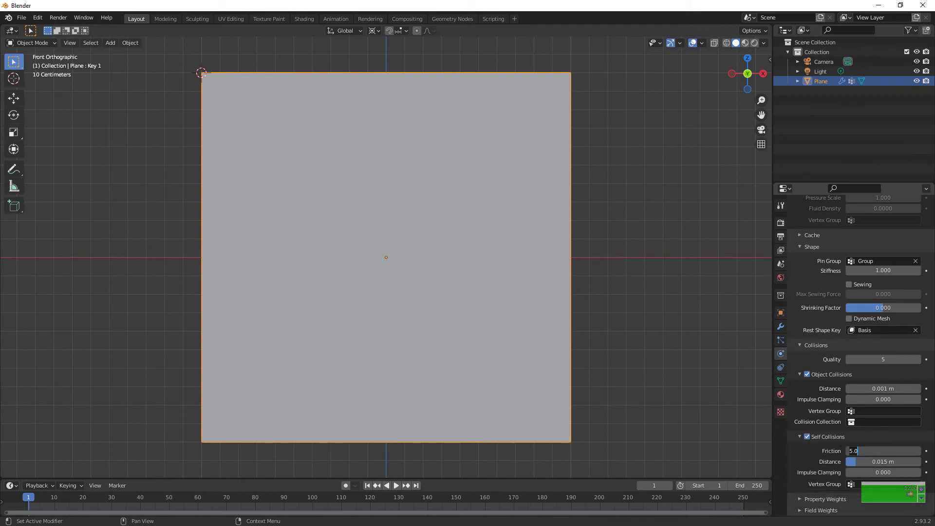
{"action": "key", "text": "Return"}
{"action": "left_click", "coordinate": [872, 462]}
{"action": "type", "text": "0."}
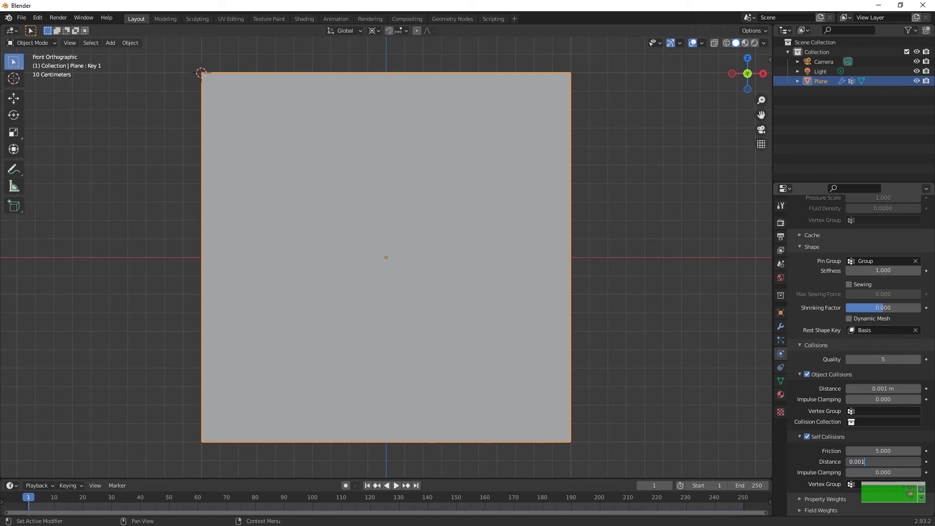
{"action": "type", "text": "001"}
{"action": "key", "text": "Return"}
{"action": "key", "text": "space"}
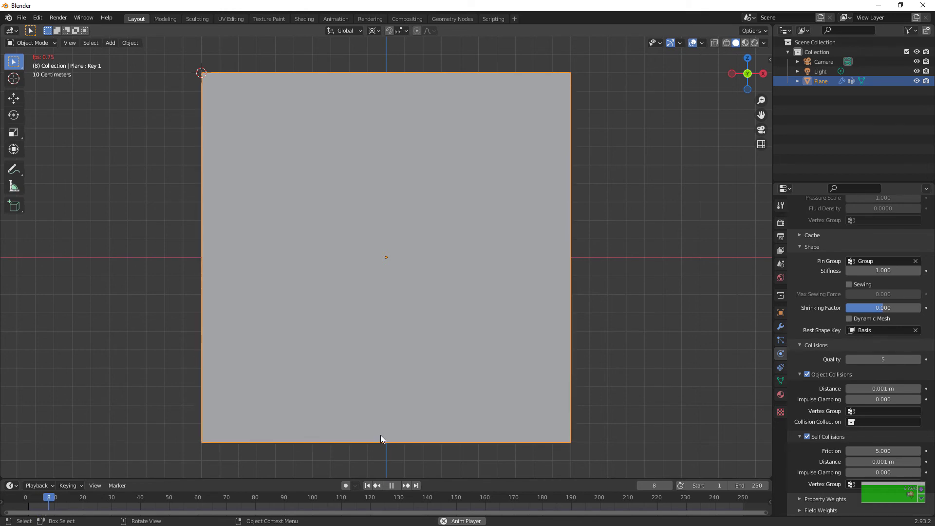
{"action": "key", "text": "Escape"}
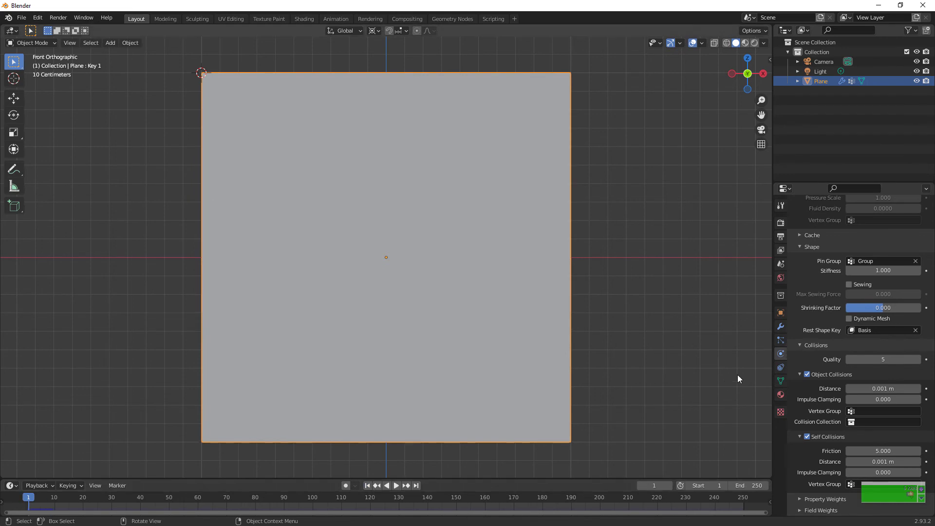
Keyframe the value of shape key Key 1 at 0.000 on frame 1 and at 1.000 on frame 60.
{"action": "left_click", "coordinate": [781, 381]}
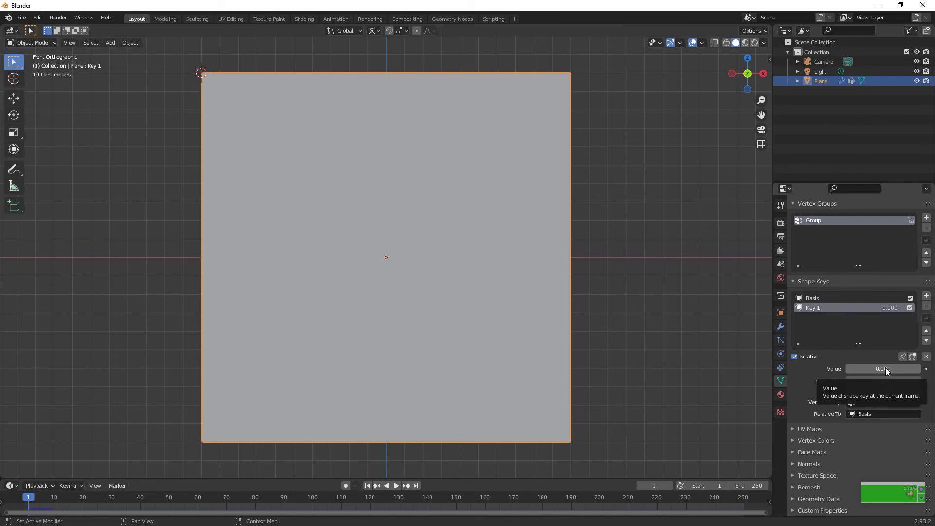
{"action": "key", "text": "i"}
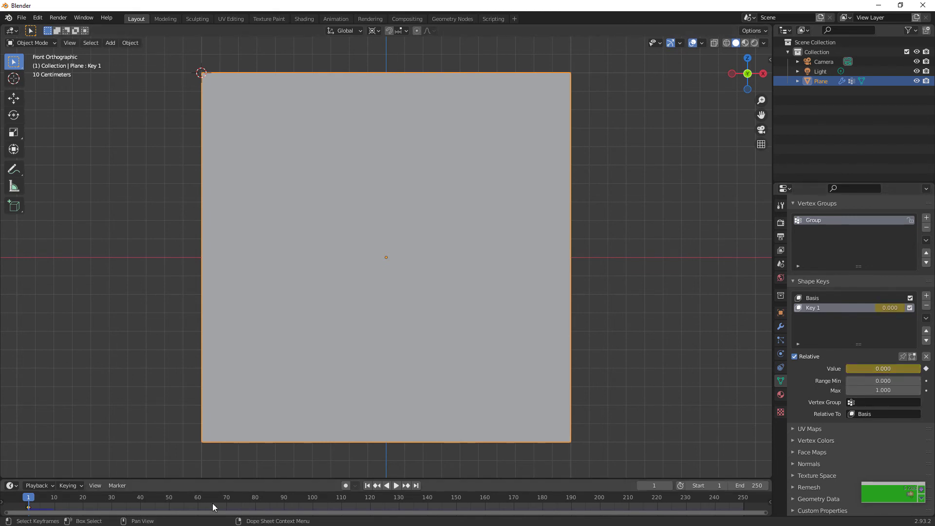
{"action": "left_click", "coordinate": [643, 485]}
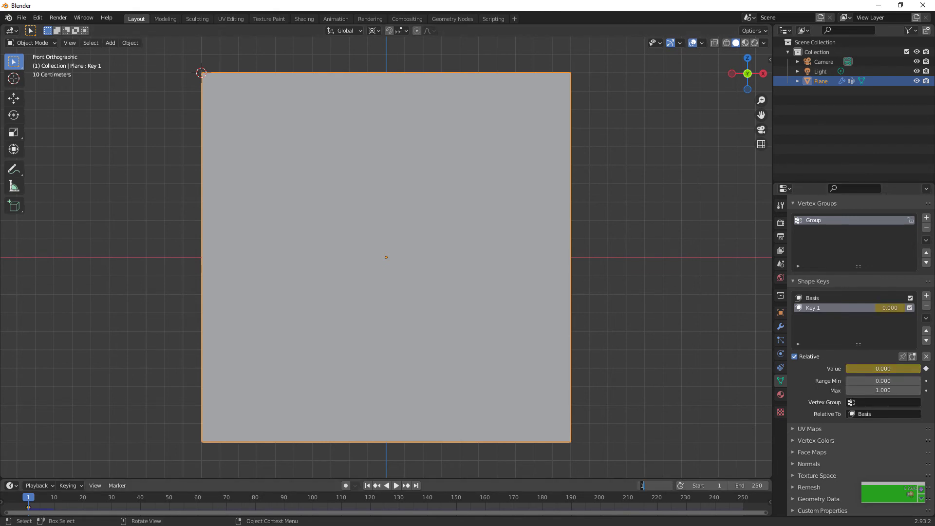
{"action": "type", "text": "60"}
{"action": "key", "text": "Return"}
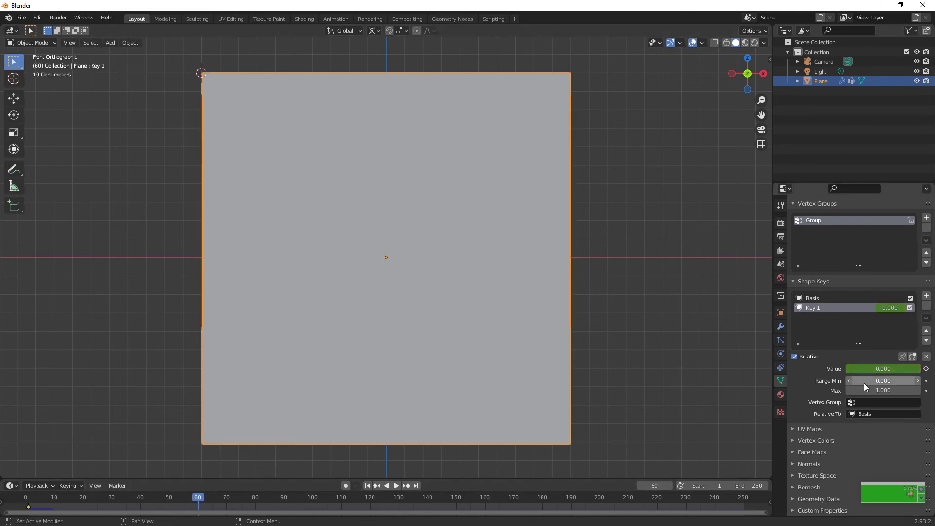
{"action": "left_click_drag", "start_coordinate": [871, 369], "coordinate": [920, 369]}
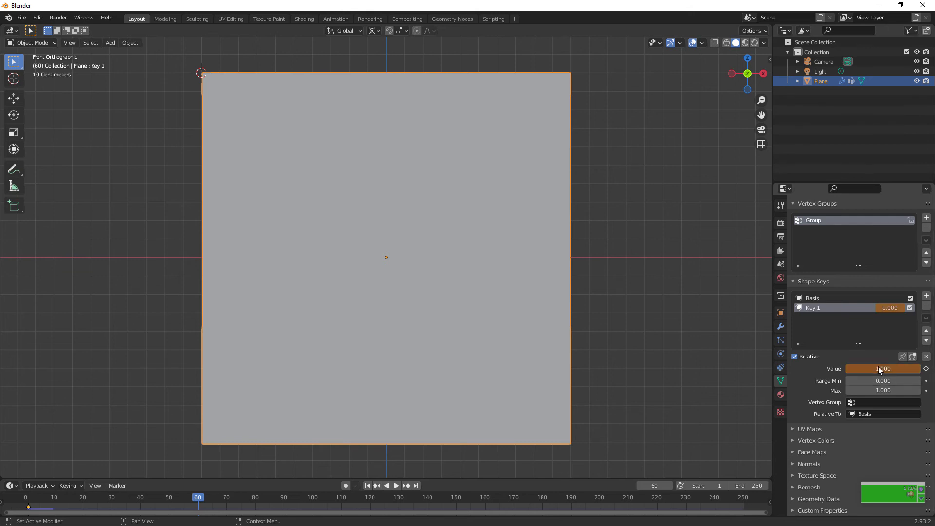
{"action": "key", "text": "i"}
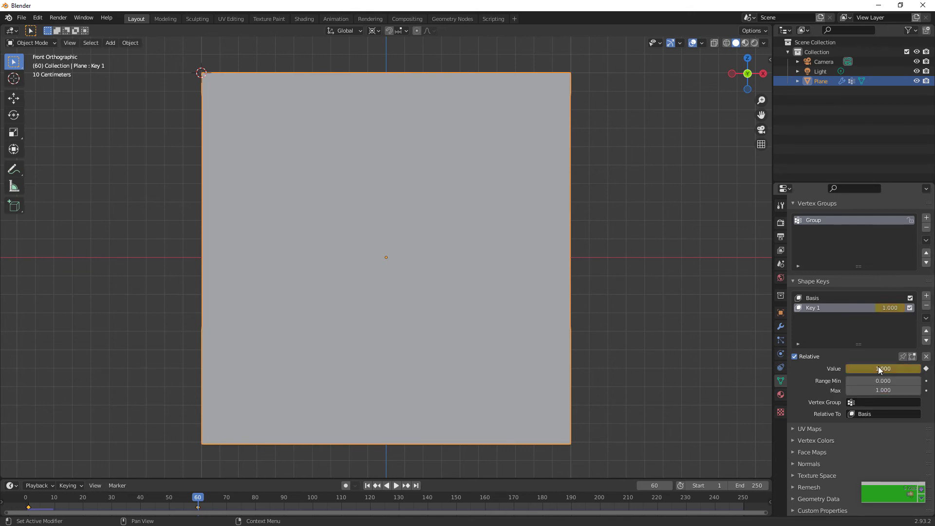
Play the cloth simulation from the first frame to about frame 88 and examine the gathered curtain from an angle.
{"action": "left_click", "coordinate": [367, 485]}
{"action": "key", "text": "space"}
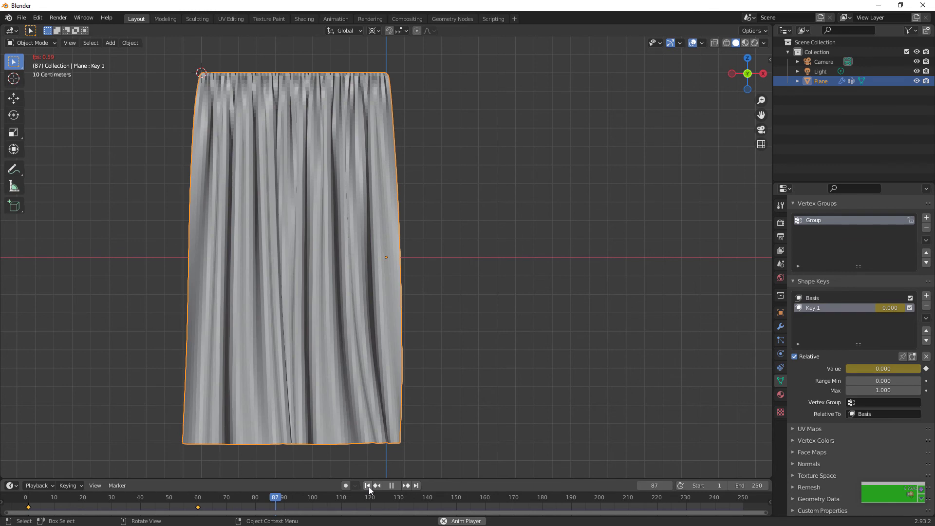
{"action": "key", "text": "space"}
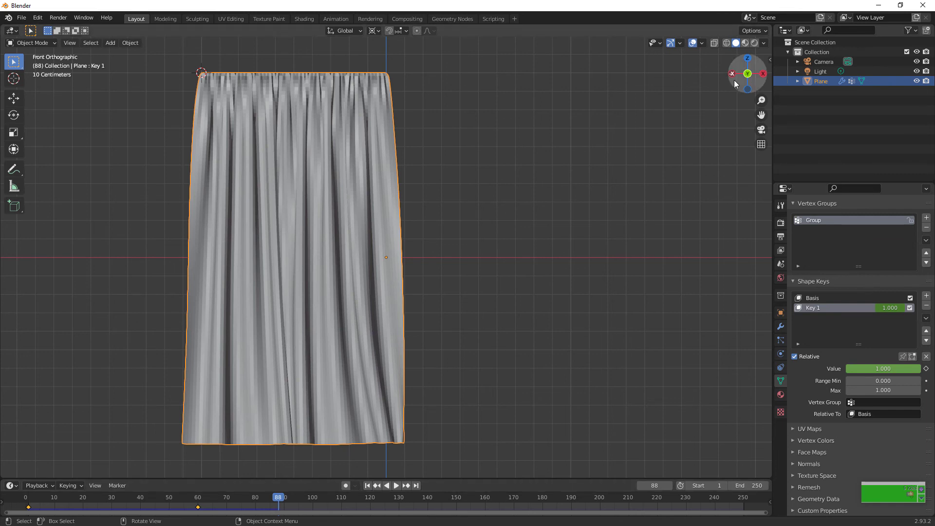
{"action": "left_click_drag", "start_coordinate": [735, 79], "coordinate": [714, 82]}
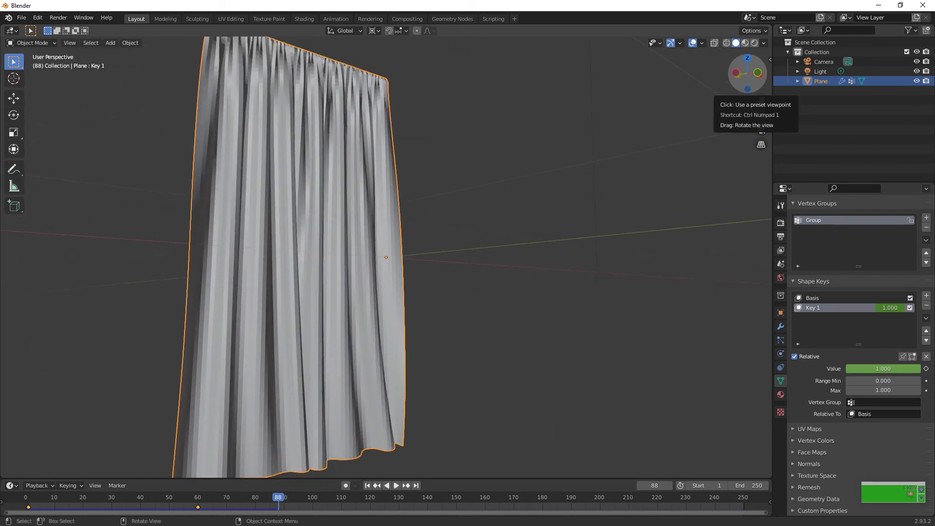
Shade the curtain smooth and return the timeline to frame 1.
{"action": "left_click", "coordinate": [781, 326]}
{"action": "left_click", "coordinate": [811, 221]}
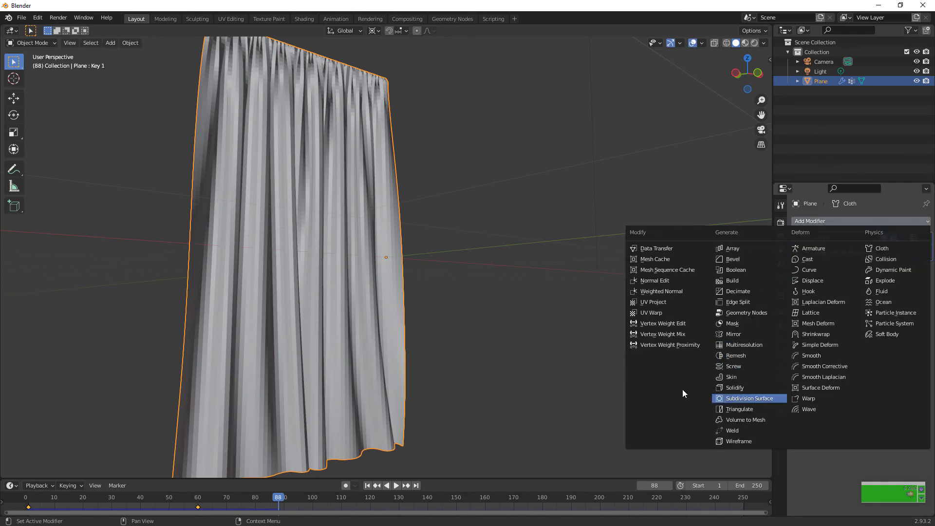
{"action": "right_click", "coordinate": [409, 304]}
{"action": "left_click", "coordinate": [409, 304]}
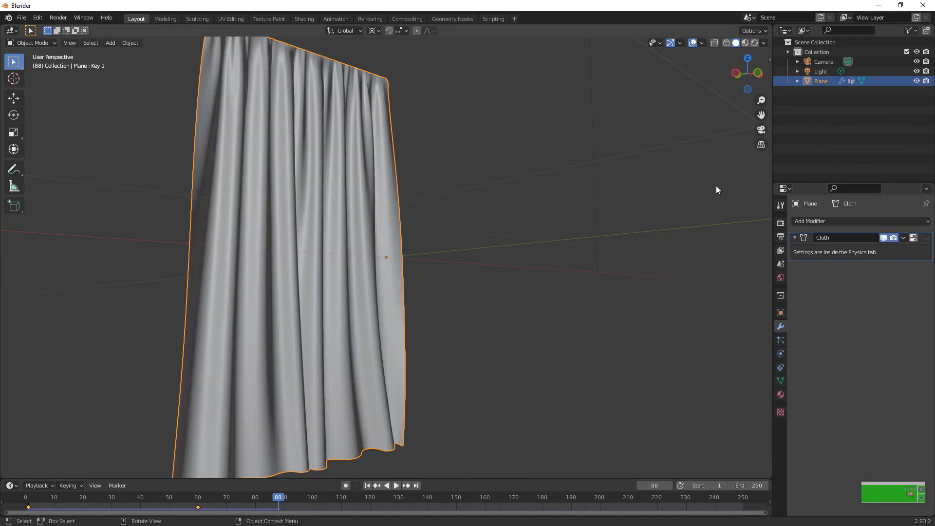
{"action": "mouse_move", "coordinate": [747, 74]}
{"action": "left_mouse_down"}
{"action": "mouse_move", "coordinate": [689, 98]}
{"action": "mouse_move", "coordinate": [748, 77]}
{"action": "left_mouse_up"}
{"action": "left_click", "coordinate": [754, 71]}
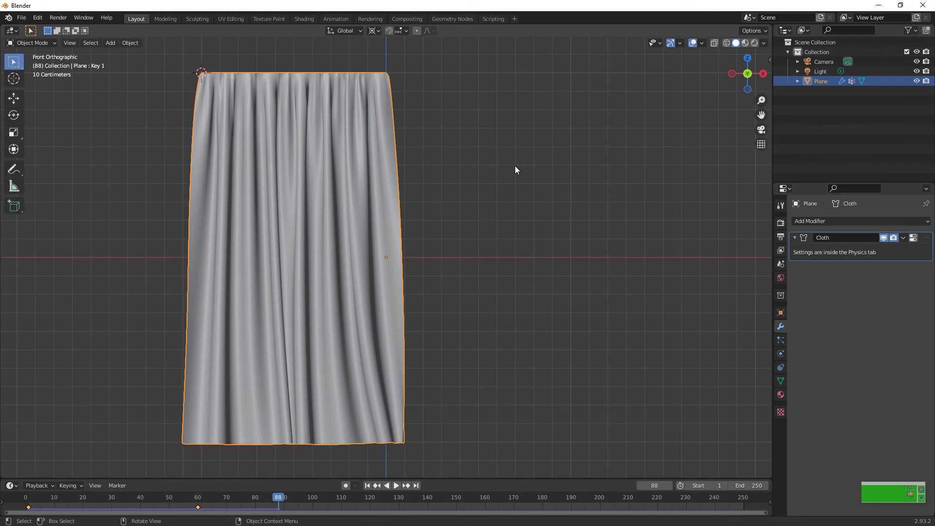
{"action": "left_click", "coordinate": [369, 487]}
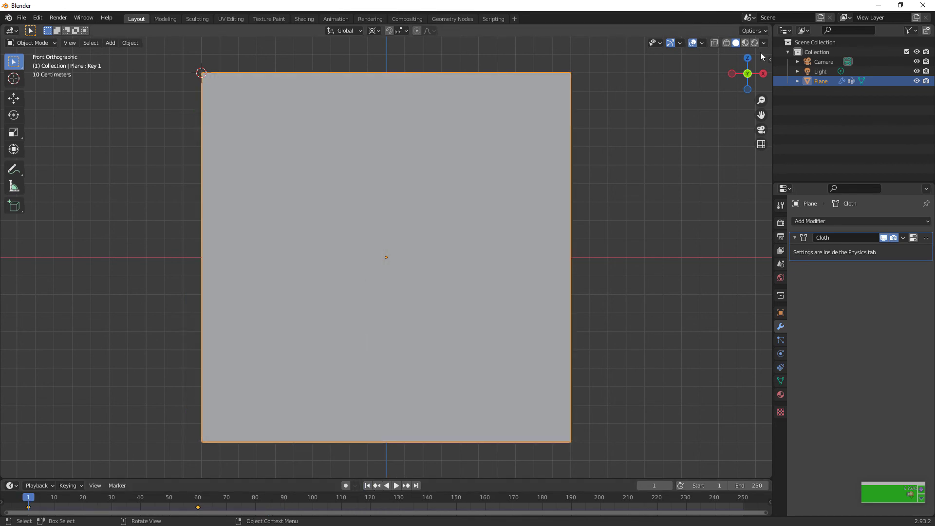
Open the curtain plane for mesh editing and examine its top row of vertices up close from several angles.
{"action": "left_click_drag", "start_coordinate": [748, 73], "coordinate": [581, 93]}
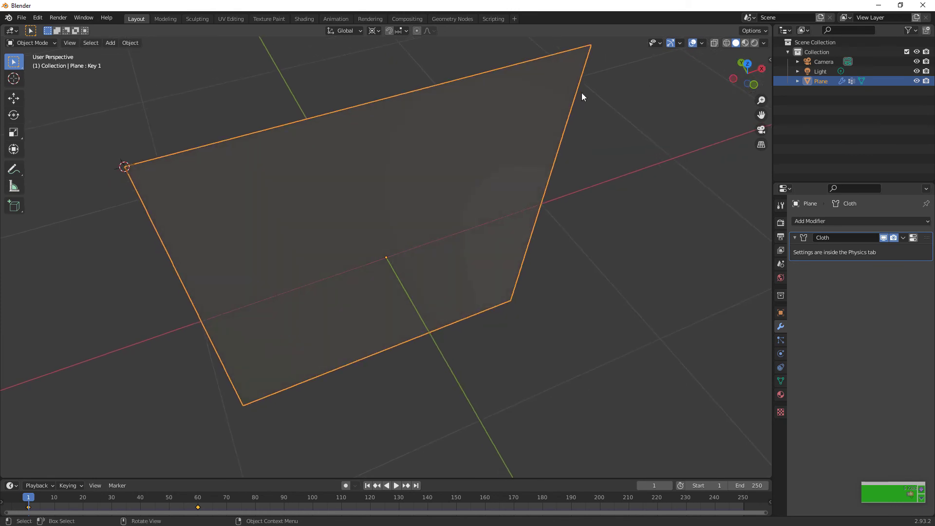
{"action": "key", "text": "Tab"}
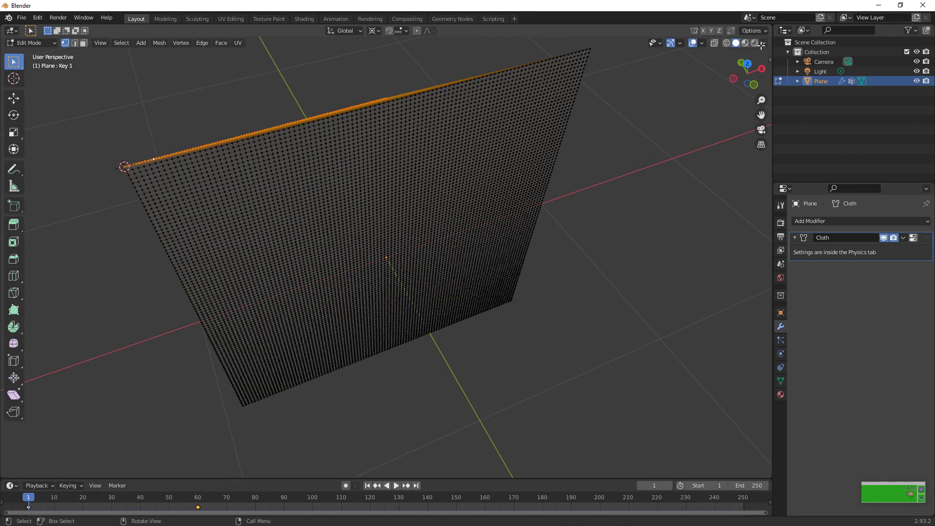
{"action": "left_click_drag", "start_coordinate": [761, 114], "coordinate": [487, 166]}
{"action": "scroll", "coordinate": [462, 166], "scroll_direction": "up", "scroll_amount": 8}
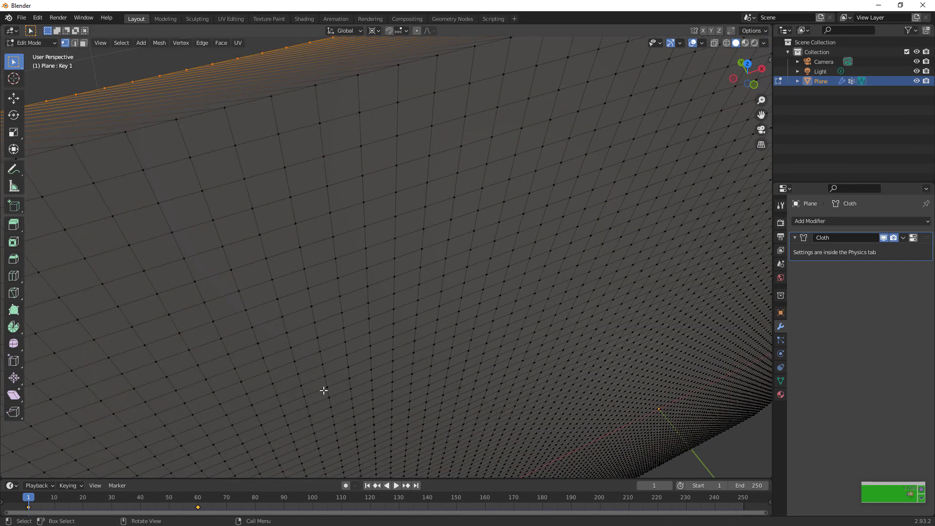
{"action": "scroll", "coordinate": [323, 390], "scroll_direction": "down", "scroll_amount": 3}
{"action": "scroll", "coordinate": [324, 390], "scroll_direction": "down", "scroll_amount": 2}
{"action": "scroll", "coordinate": [317, 370], "scroll_direction": "down", "scroll_amount": 4}
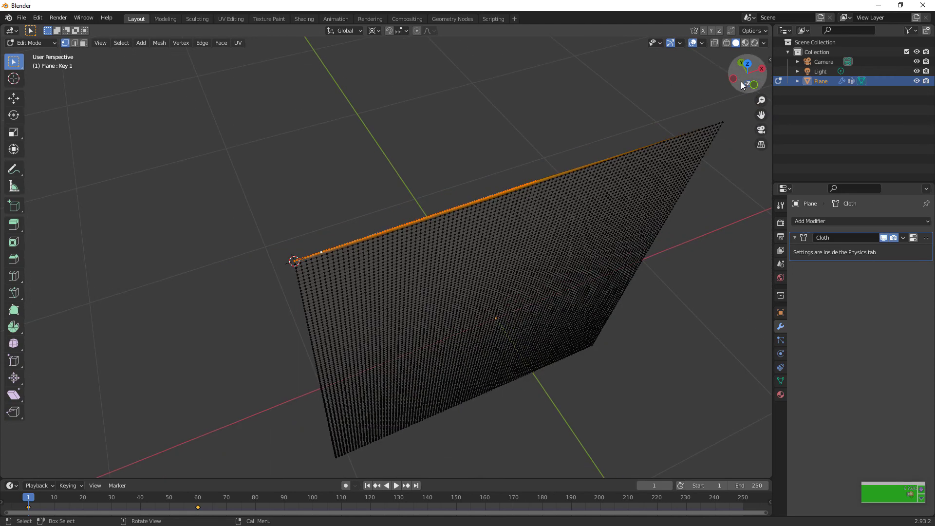
{"action": "mouse_move", "coordinate": [746, 75]}
{"action": "left_mouse_down"}
{"action": "mouse_move", "coordinate": [735, 80]}
{"action": "mouse_move", "coordinate": [758, 88]}
{"action": "left_mouse_up"}
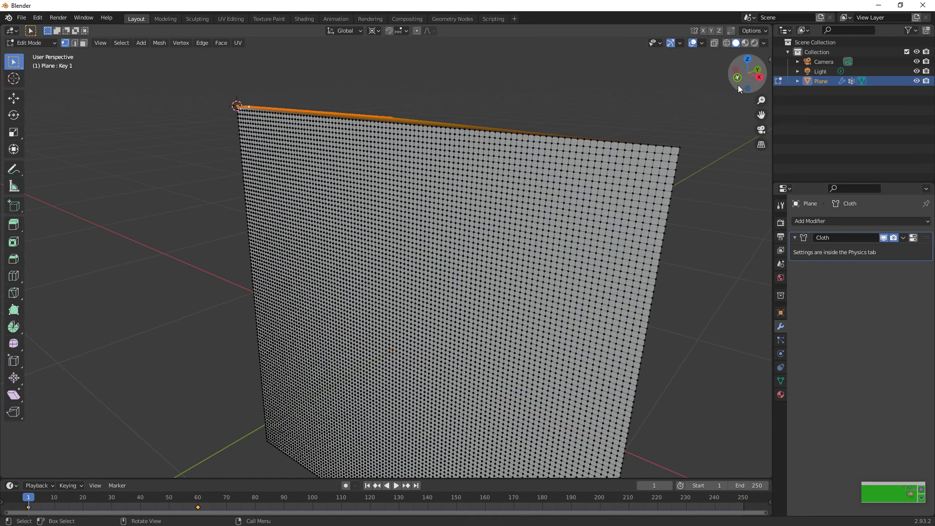
{"action": "left_click", "coordinate": [737, 80]}
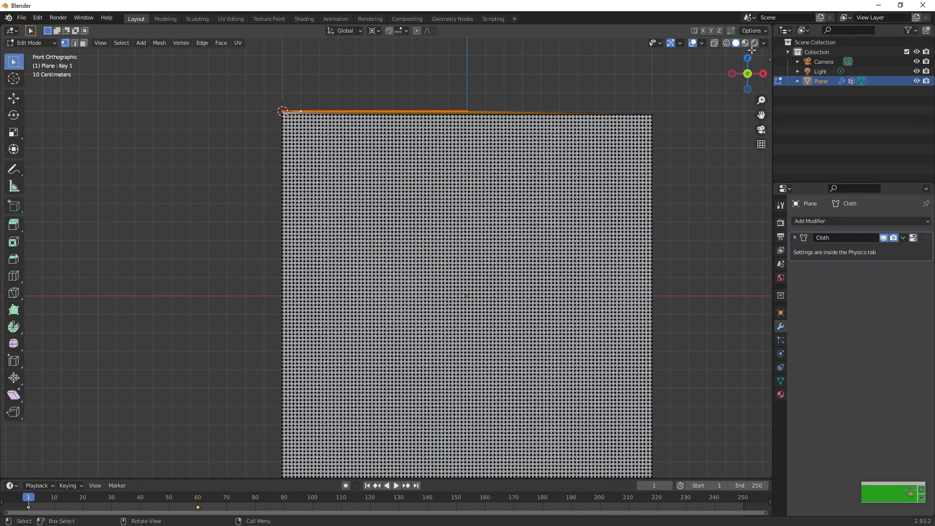
{"action": "left_click_drag", "start_coordinate": [752, 84], "coordinate": [611, 137]}
{"action": "scroll", "coordinate": [611, 136], "scroll_direction": "up", "scroll_amount": 5}
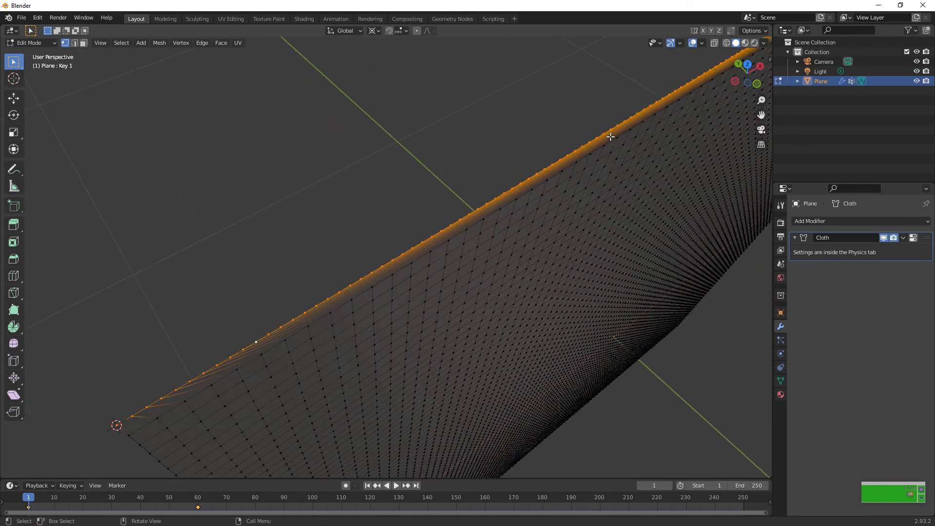
{"action": "left_click_drag", "start_coordinate": [761, 115], "coordinate": [638, 170]}
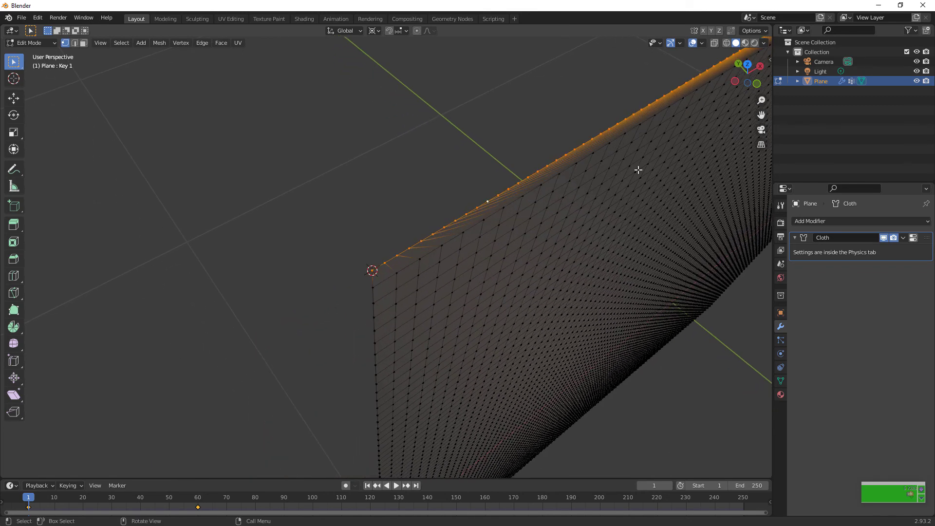
Display the plane's vertex group and shape key settings.
{"action": "left_click", "coordinate": [780, 351]}
{"action": "left_click", "coordinate": [780, 368]}
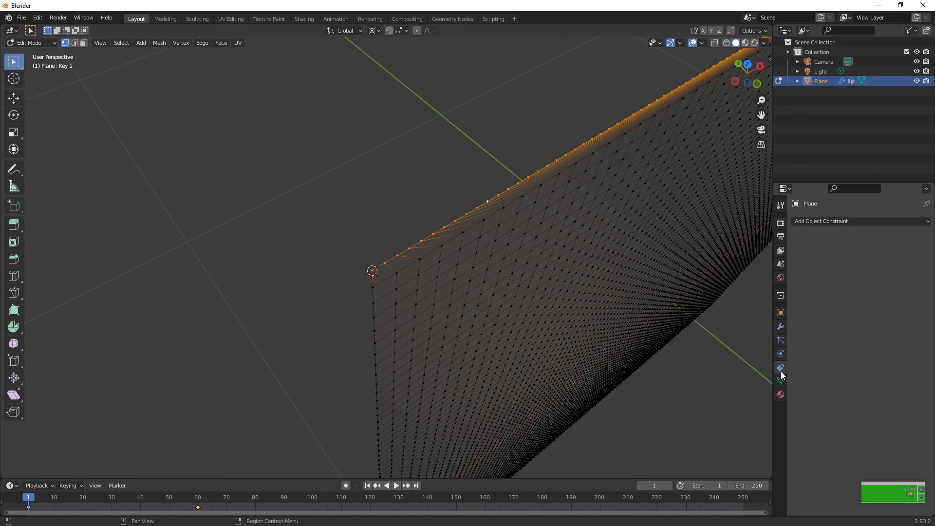
{"action": "left_click", "coordinate": [781, 381]}
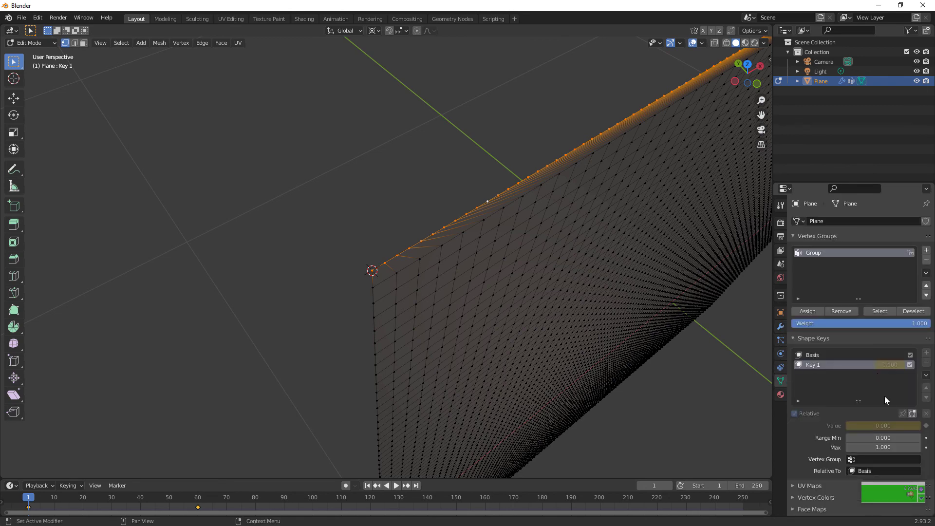
{"action": "scroll", "coordinate": [885, 395], "scroll_direction": "down", "scroll_amount": 2}
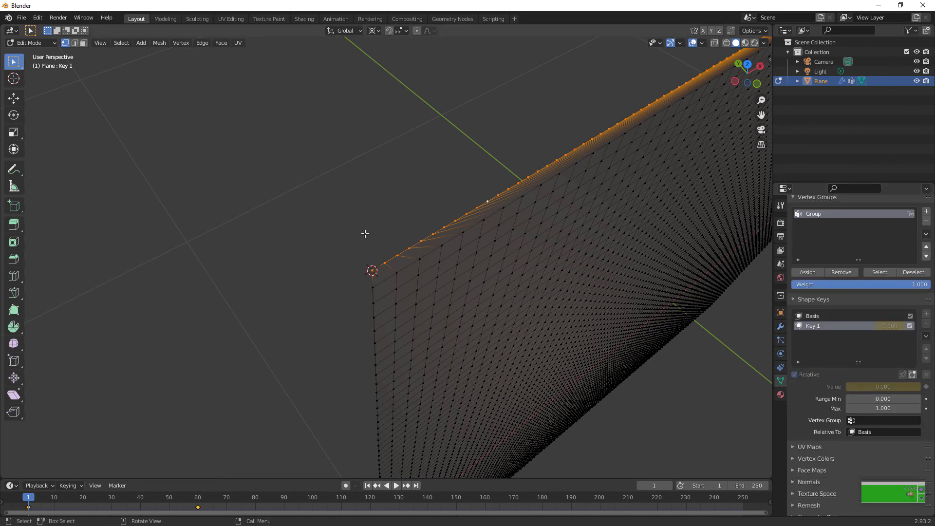
{"action": "key", "text": "i"}
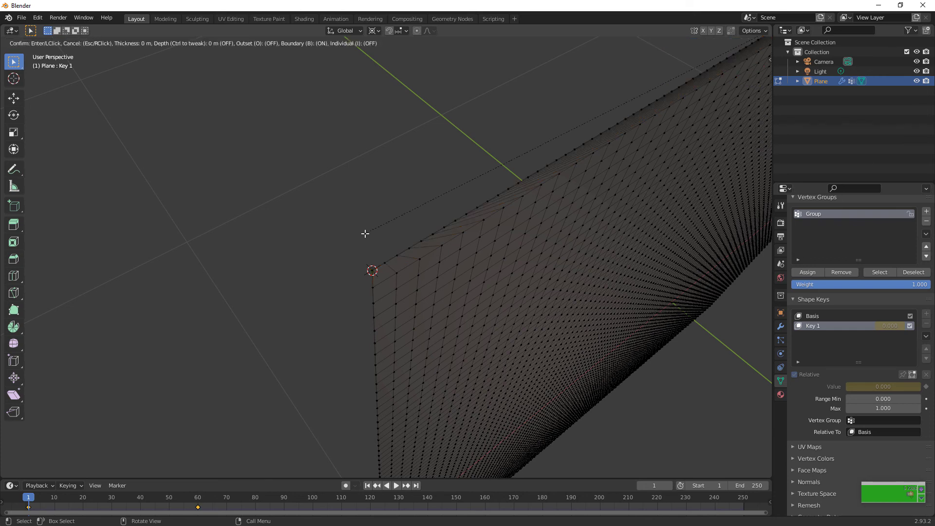
{"action": "key", "text": "Return"}
{"action": "key", "text": "ctrl+z"}
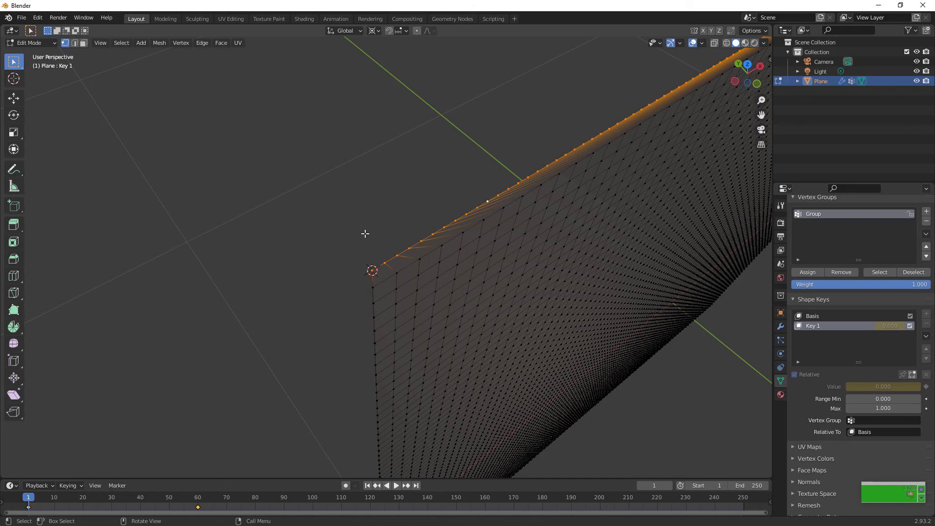
Hide all of the plane's vertices except the top row.
{"action": "key", "text": "a"}
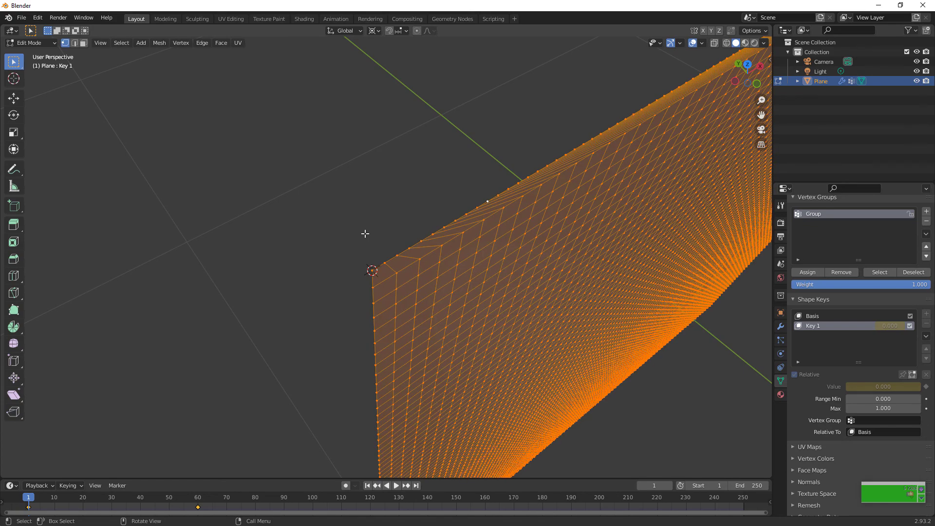
{"action": "left_click", "coordinate": [757, 84]}
{"action": "scroll", "coordinate": [589, 258], "scroll_direction": "down", "scroll_amount": 4}
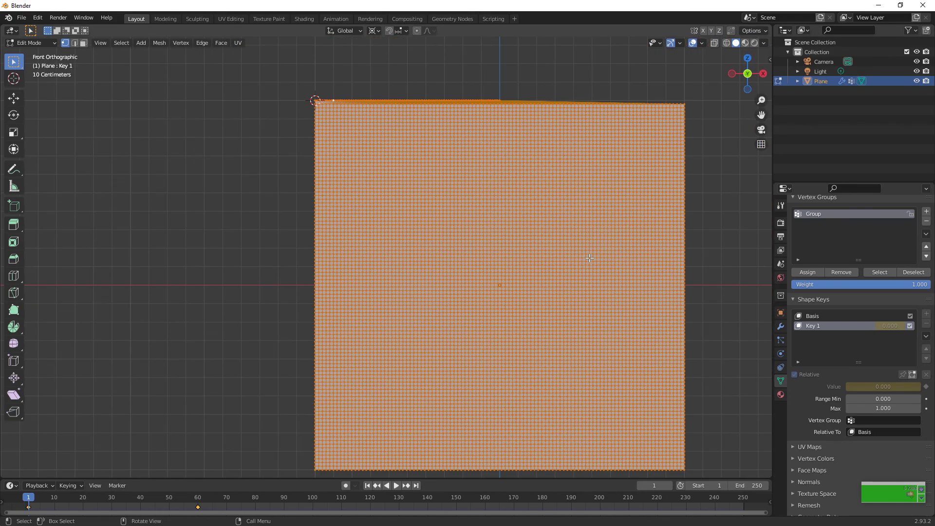
{"action": "key", "text": "b"}
{"action": "left_click_drag", "start_coordinate": [285, 48], "coordinate": [528, 102]}
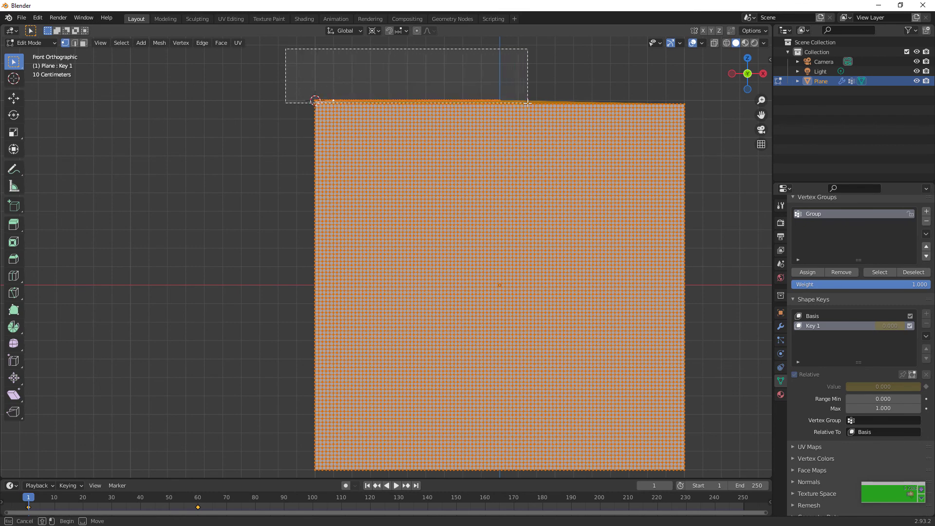
{"action": "middle_click_drag", "start_coordinate": [528, 103], "coordinate": [528, 104]}
{"action": "key", "text": "h"}
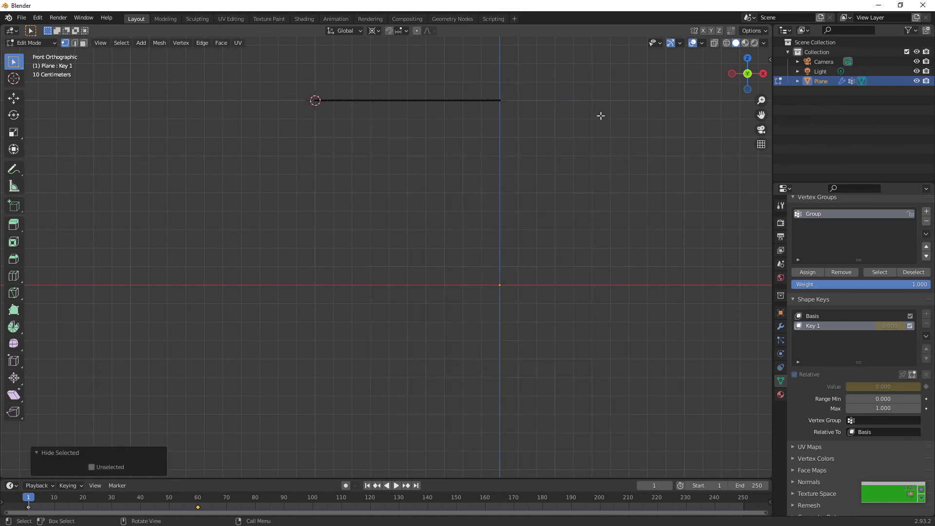
Select all the visible vertices of the top row.
{"action": "scroll", "coordinate": [601, 116], "scroll_direction": "up", "scroll_amount": 7}
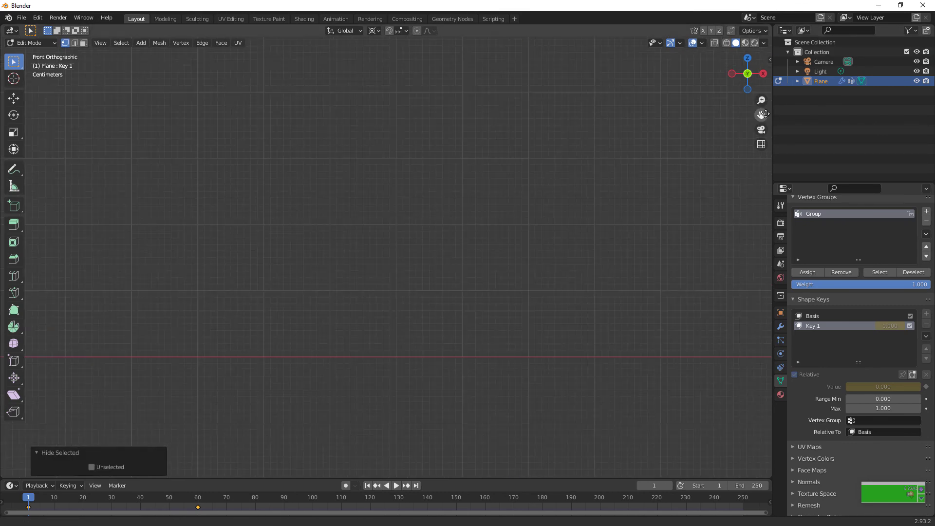
{"action": "left_click_drag", "start_coordinate": [761, 115], "coordinate": [765, 363]}
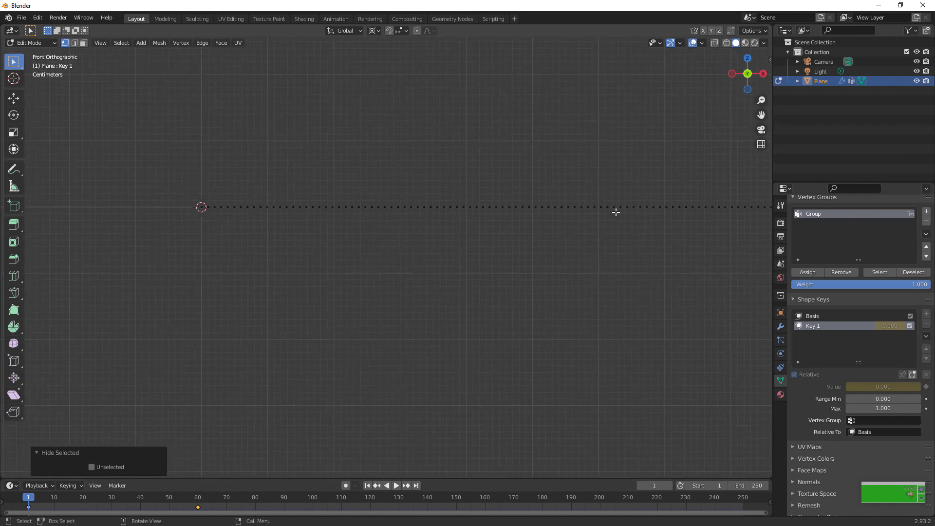
{"action": "scroll", "coordinate": [616, 212], "scroll_direction": "up", "scroll_amount": 2}
{"action": "left_click_drag", "start_coordinate": [750, 82], "coordinate": [742, 71]}
{"action": "scroll", "coordinate": [548, 207], "scroll_direction": "down", "scroll_amount": 2}
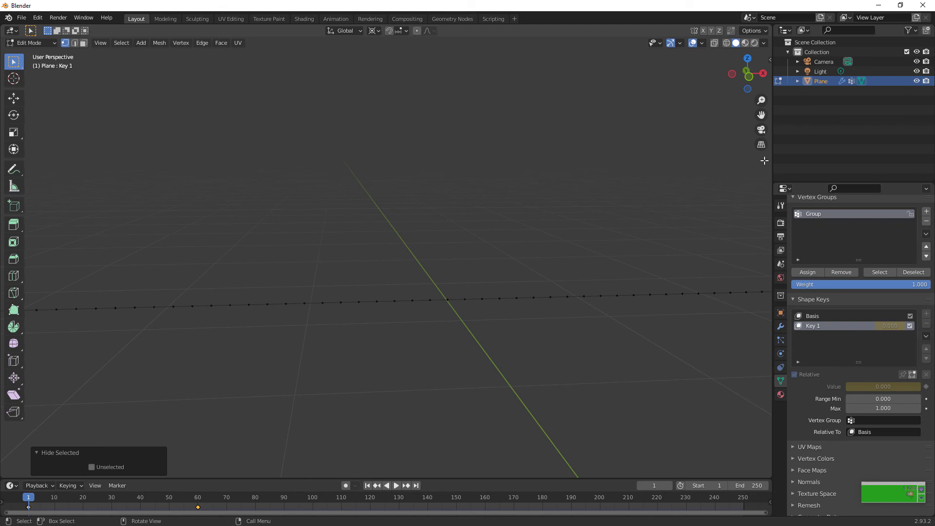
{"action": "left_click_drag", "start_coordinate": [761, 117], "coordinate": [933, 57]}
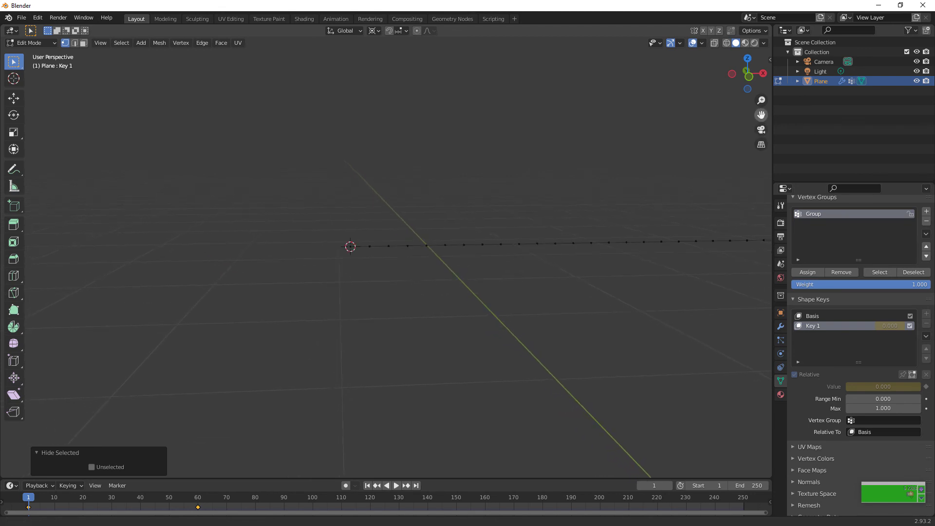
{"action": "key", "text": "a"}
{"action": "scroll", "coordinate": [577, 180], "scroll_direction": "up", "scroll_amount": 4}
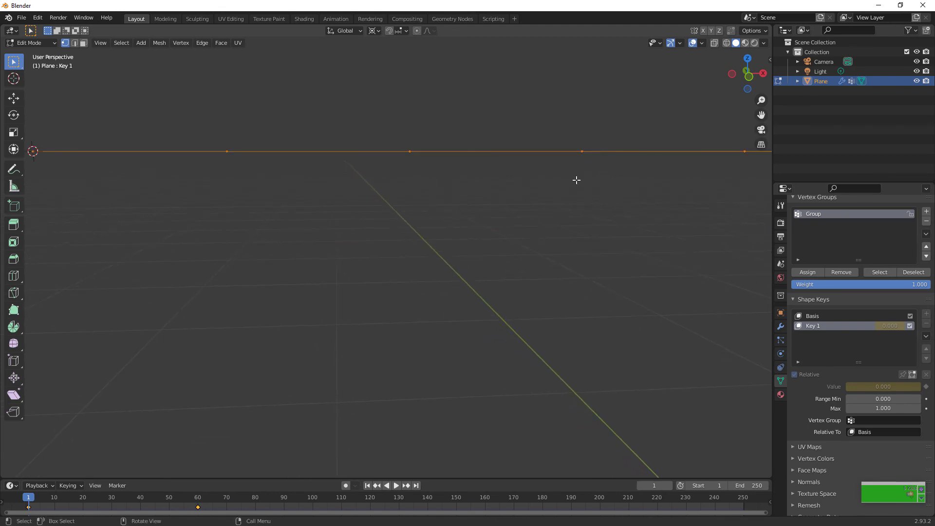
In top view, deselect the end vertex at the 3D cursor and move the remaining row about -0.008 m in X and -0.010 m in Y.
{"action": "left_click", "coordinate": [753, 60]}
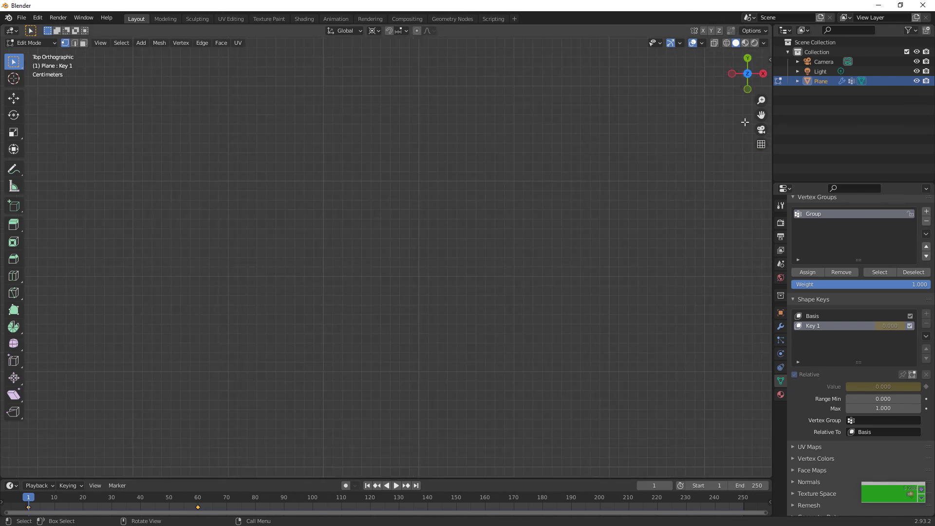
{"action": "left_click_drag", "start_coordinate": [761, 115], "coordinate": [659, 177]}
{"action": "scroll", "coordinate": [660, 179], "scroll_direction": "up", "scroll_amount": 3}
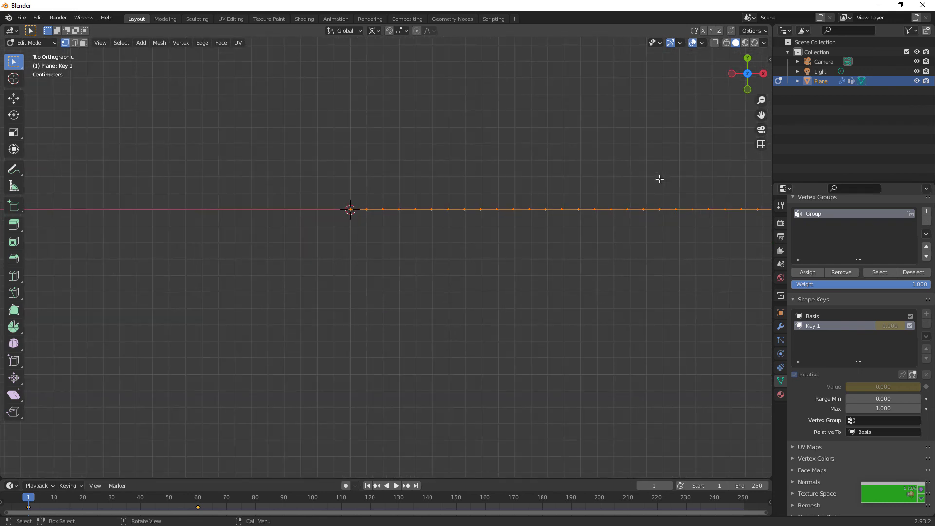
{"action": "scroll", "coordinate": [659, 179], "scroll_direction": "up", "scroll_amount": 6}
{"action": "left_click_drag", "start_coordinate": [761, 115], "coordinate": [873, 246]}
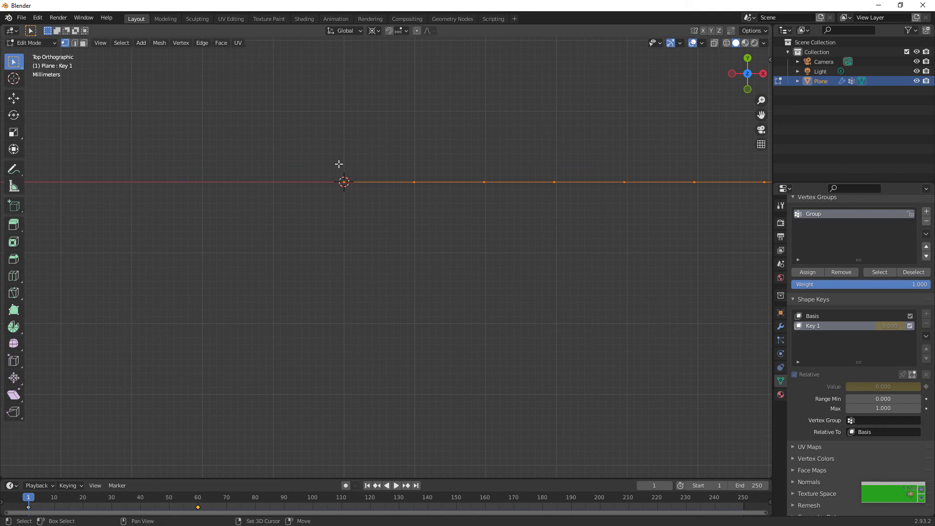
{"action": "key", "text": "ctrl"}
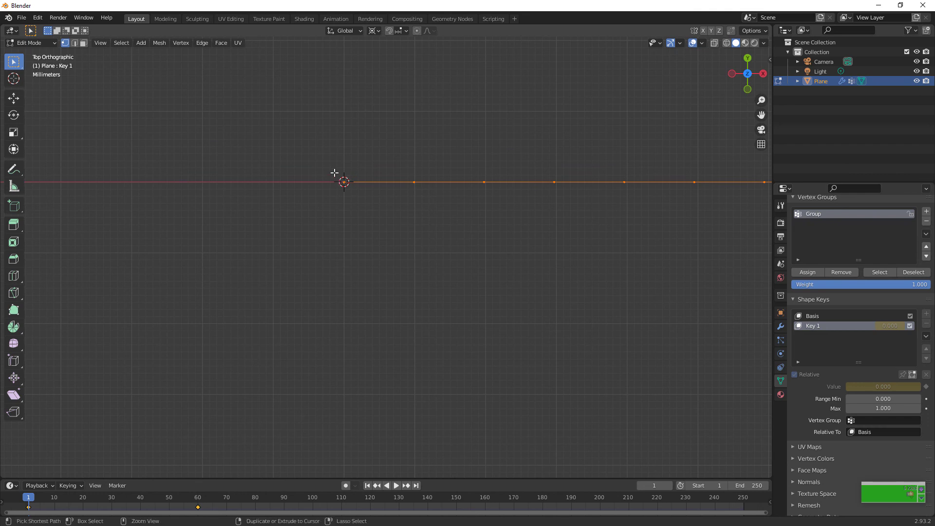
{"action": "left_click_drag", "start_coordinate": [334, 173], "coordinate": [361, 212], "text": "ctrl"}
{"action": "key", "text": "g"}
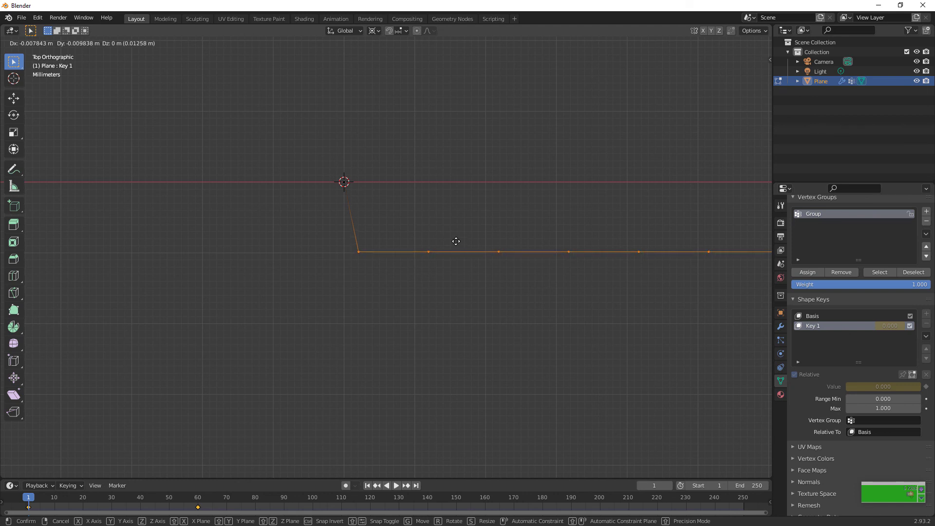
{"action": "left_click", "coordinate": [454, 242]}
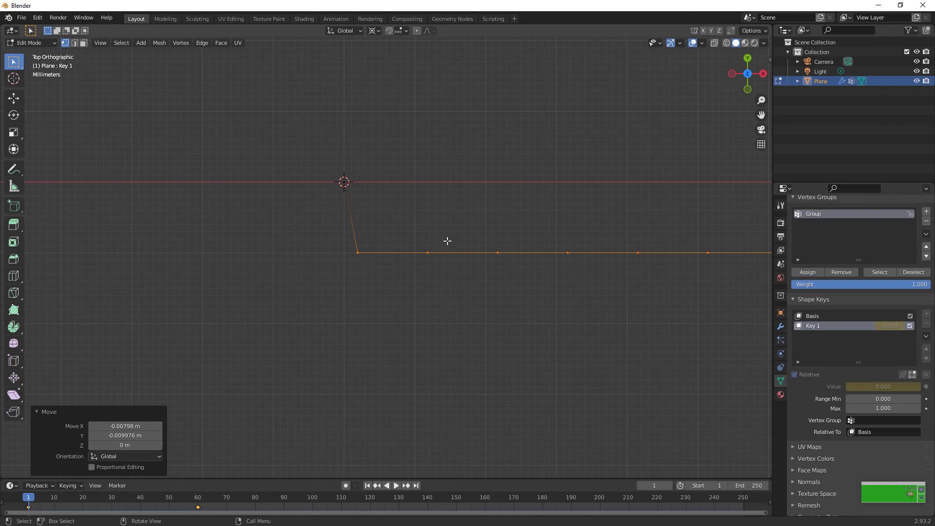
Deselect the second vertex and move the rest of the row about -0.008 m in X and 0.010 m in Y.
{"action": "left_click_drag", "start_coordinate": [343, 243], "coordinate": [359, 267], "text": "ctrl"}
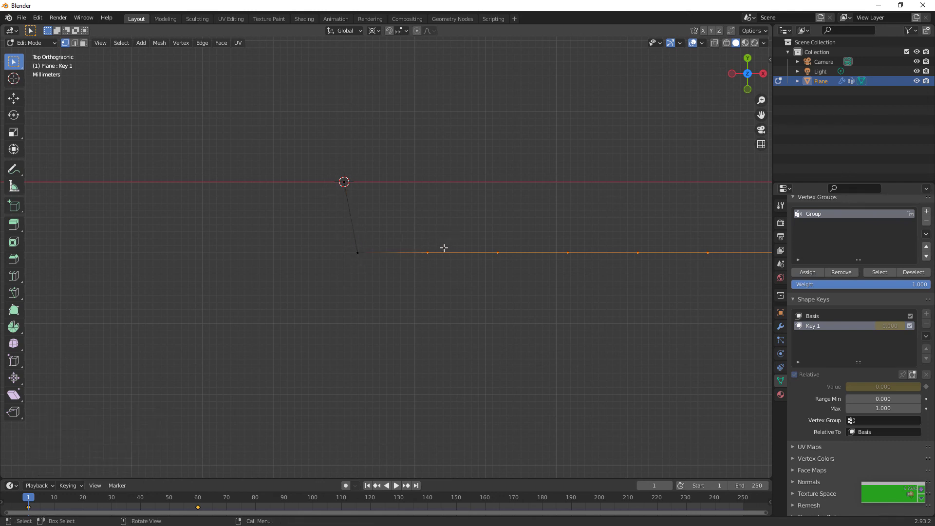
{"action": "key", "text": "g"}
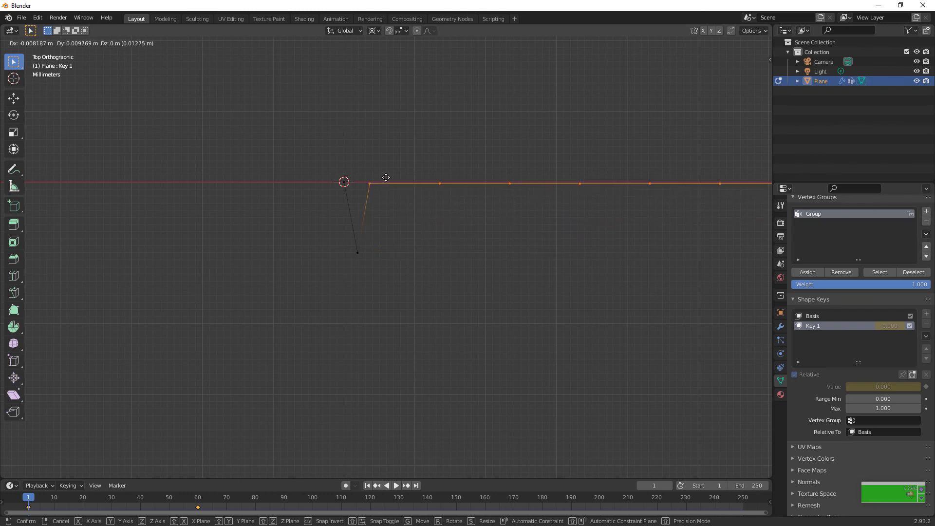
{"action": "left_click", "coordinate": [388, 178]}
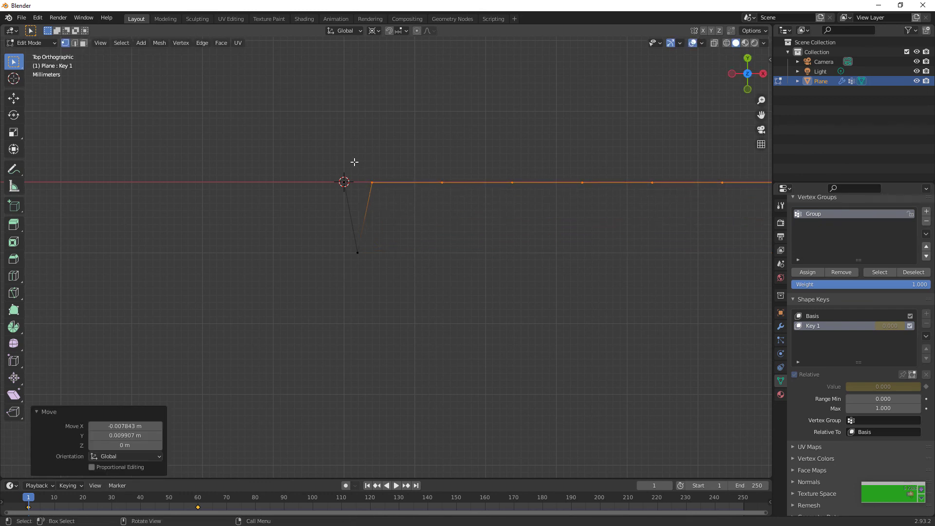
{"action": "left_click", "coordinate": [387, 204]}
{"action": "key", "text": "ctrl+z"}
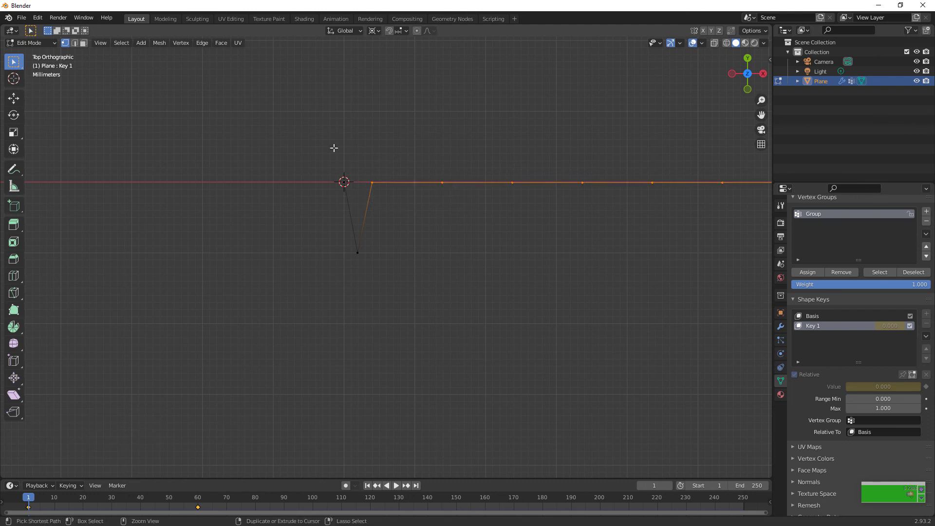
Deselect the third vertex, move the rest of the row about -0.0075 m in X and -0.010 m in Y, and clear the selection.
{"action": "left_click_drag", "start_coordinate": [334, 148], "coordinate": [403, 212], "text": "ctrl"}
{"action": "key", "text": "g"}
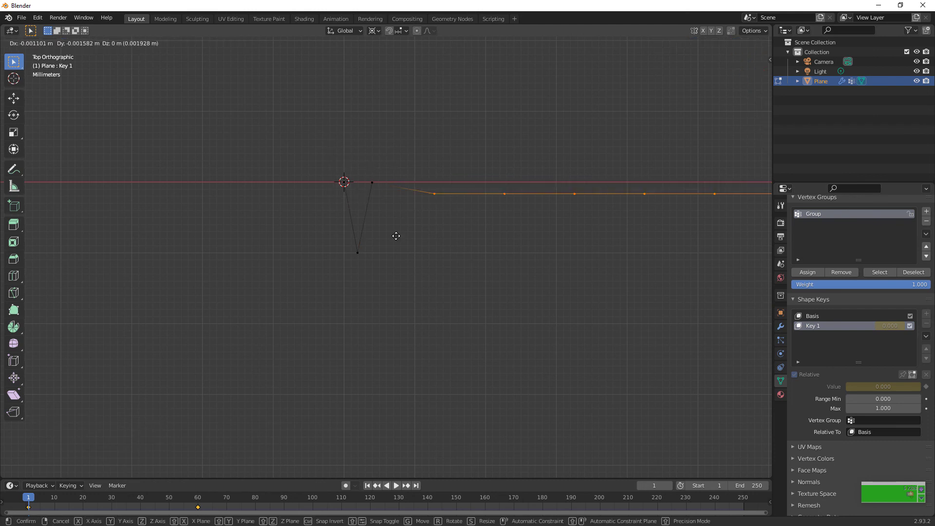
{"action": "left_click", "coordinate": [366, 281]}
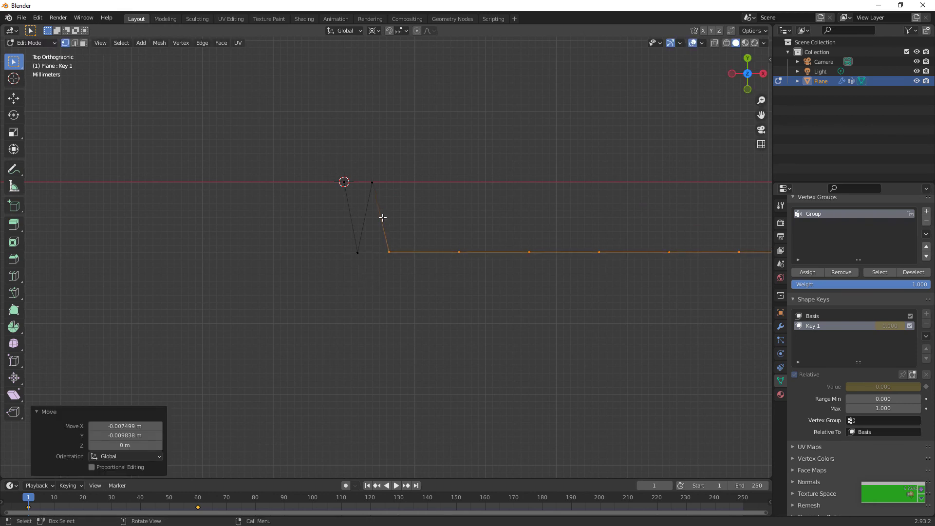
{"action": "left_click", "coordinate": [406, 263]}
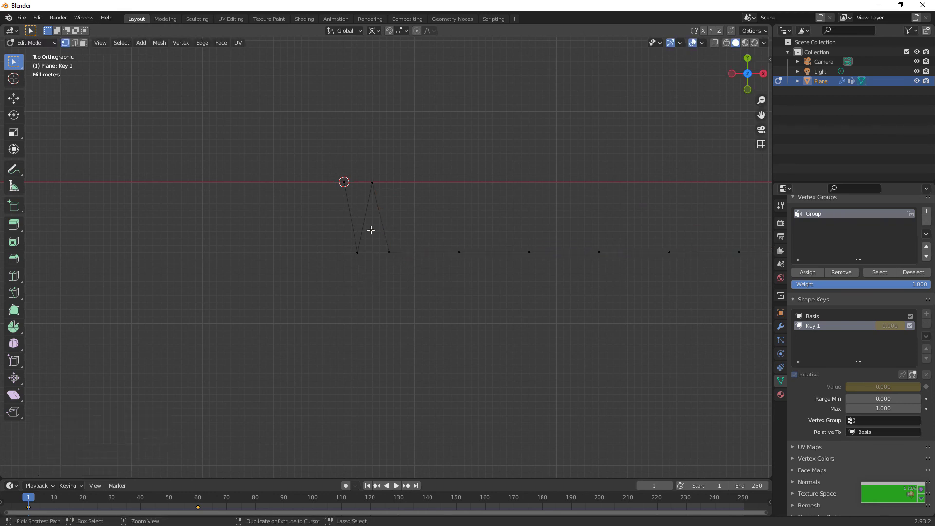
Restore the row selection, deselect the fourth vertex after the end vertex, and move the rest about -0.008 m in X and 0.010 m in Y.
{"action": "key", "text": "ctrl+z"}
{"action": "left_click_drag", "start_coordinate": [355, 216], "coordinate": [405, 279], "text": "ctrl"}
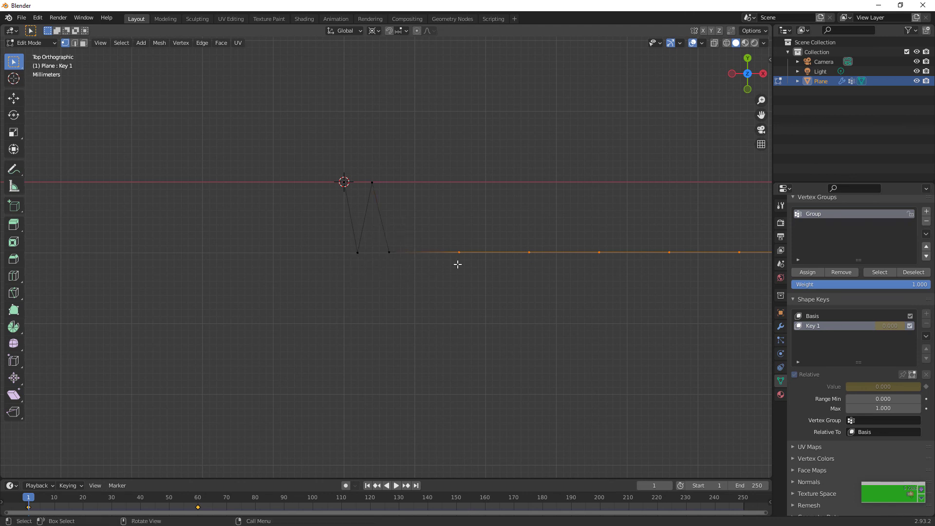
{"action": "key", "text": "g"}
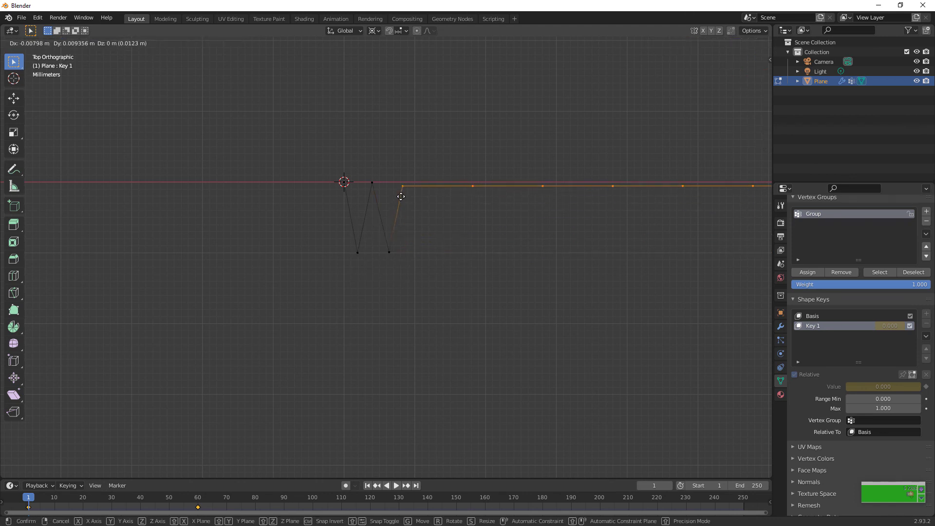
{"action": "left_click", "coordinate": [401, 192]}
Deselect the next three vertices of the row and move the remaining ones about -0.008 m in X and toward negative Y.
{"action": "key", "text": "b"}
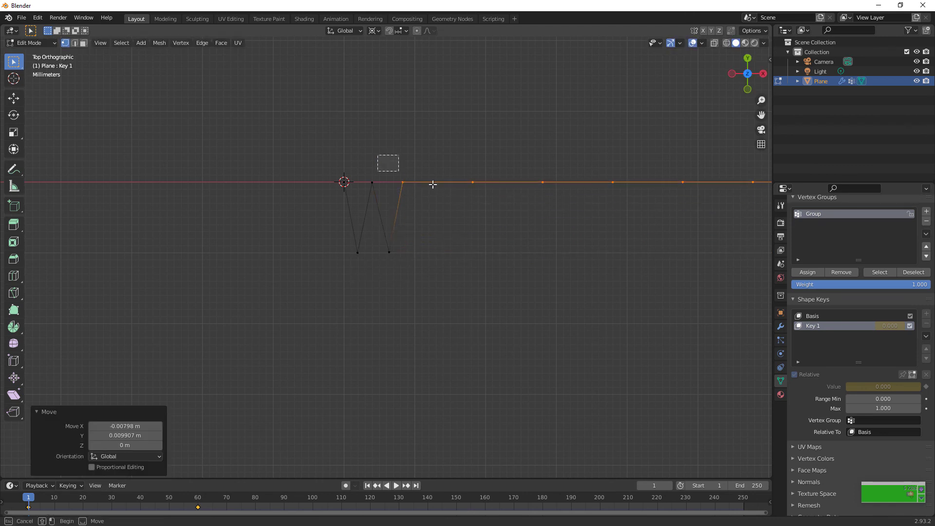
{"action": "middle_click_drag", "start_coordinate": [433, 184], "coordinate": [588, 220]}
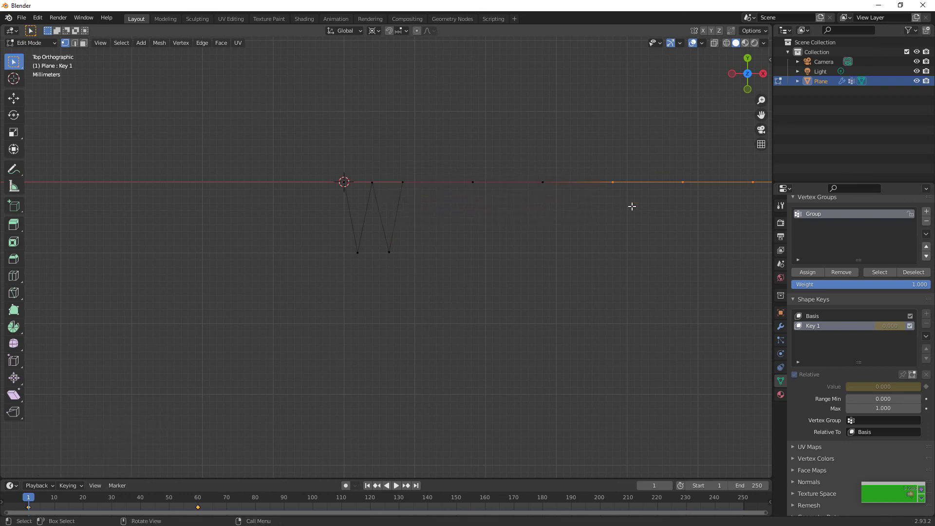
{"action": "key", "text": "g"}
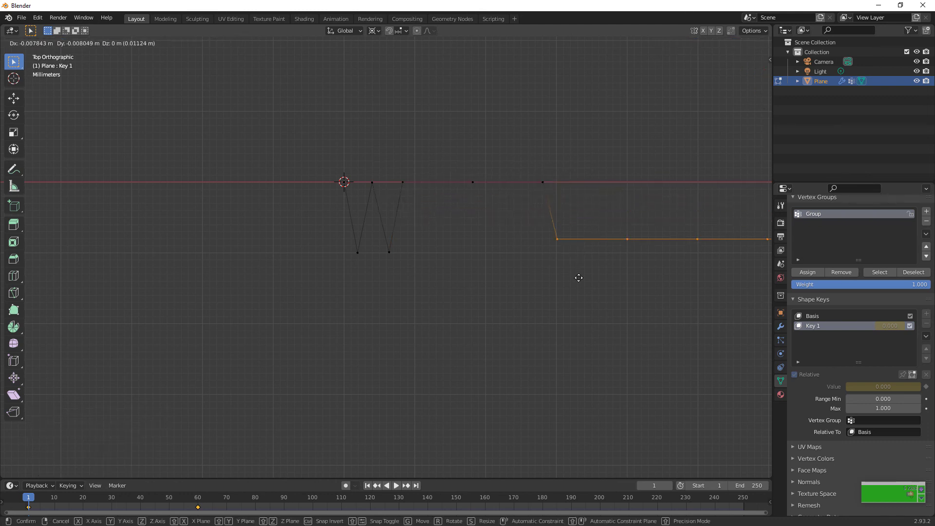
{"action": "left_click", "coordinate": [585, 287]}
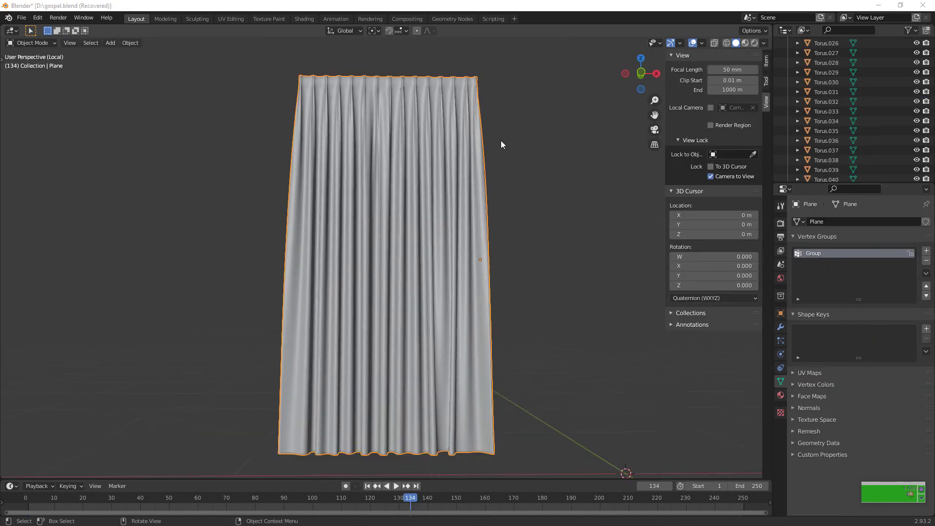
Enter Edit Mode on the finished curtain mesh in gospel.blend and clear its selection.
{"action": "scroll", "coordinate": [501, 141], "scroll_direction": "up", "scroll_amount": 1}
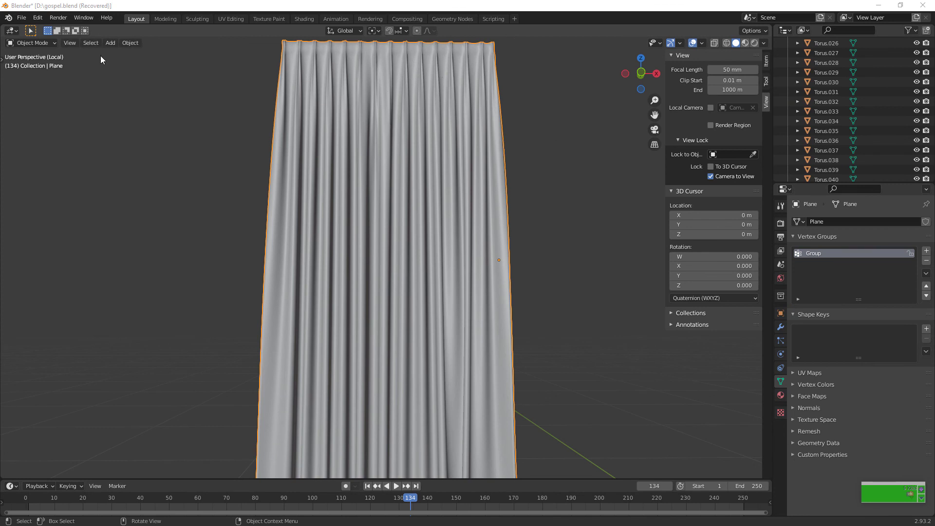
{"action": "left_click", "coordinate": [34, 43]}
{"action": "left_click", "coordinate": [41, 53]}
{"action": "left_click", "coordinate": [37, 43]}
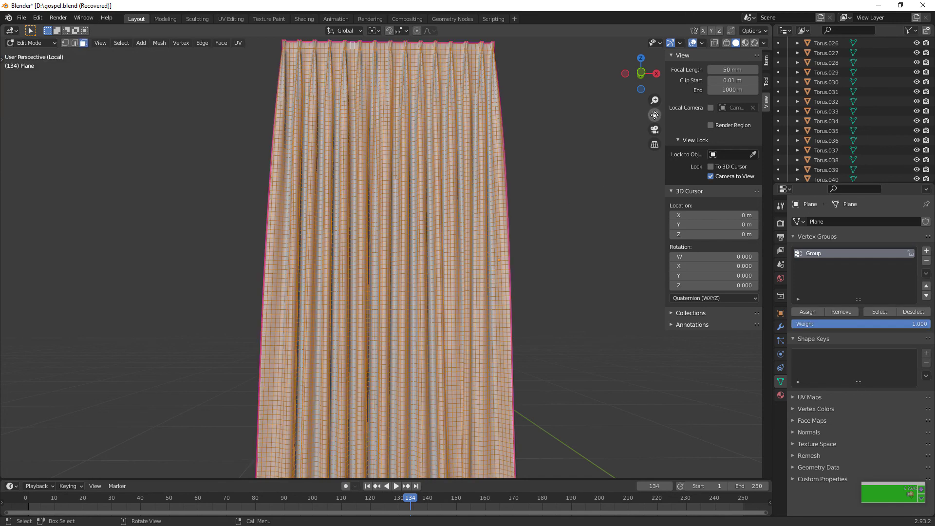
{"action": "left_click_drag", "start_coordinate": [654, 115], "coordinate": [681, 286]}
{"action": "key", "text": "alt+a"}
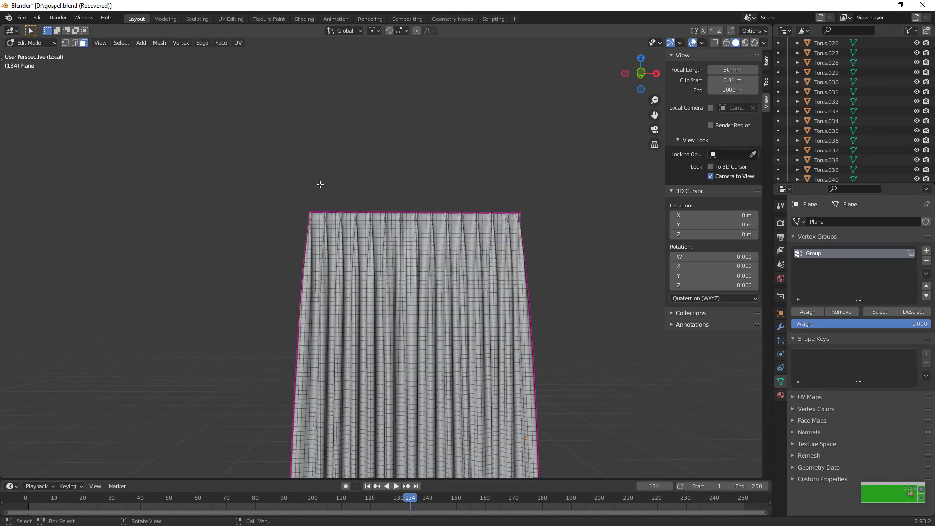
Box-select the faces along the finished curtain's top edge and clear the selection.
{"action": "scroll", "coordinate": [319, 184], "scroll_direction": "up", "scroll_amount": 3}
{"action": "left_click_drag", "start_coordinate": [161, 137], "coordinate": [818, 167]}
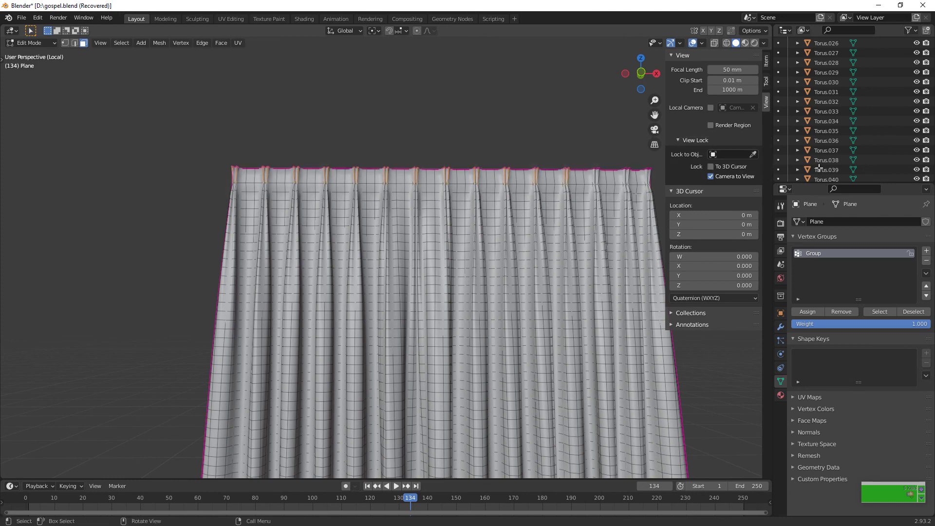
{"action": "left_click", "coordinate": [821, 170]}
{"action": "left_click", "coordinate": [334, 137]}
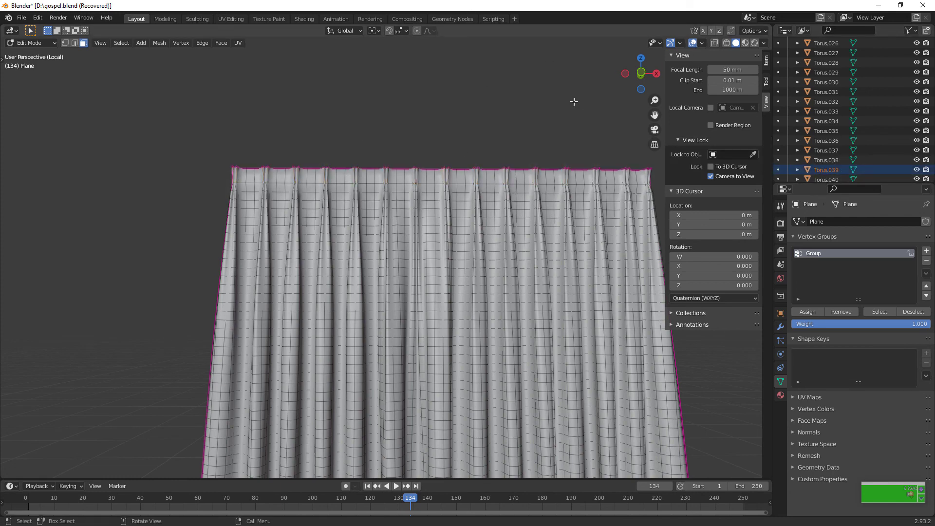
Examine the pleat folds along the curtain's top edge from above, and return to Object Mode.
{"action": "left_click_drag", "start_coordinate": [638, 74], "coordinate": [563, 96]}
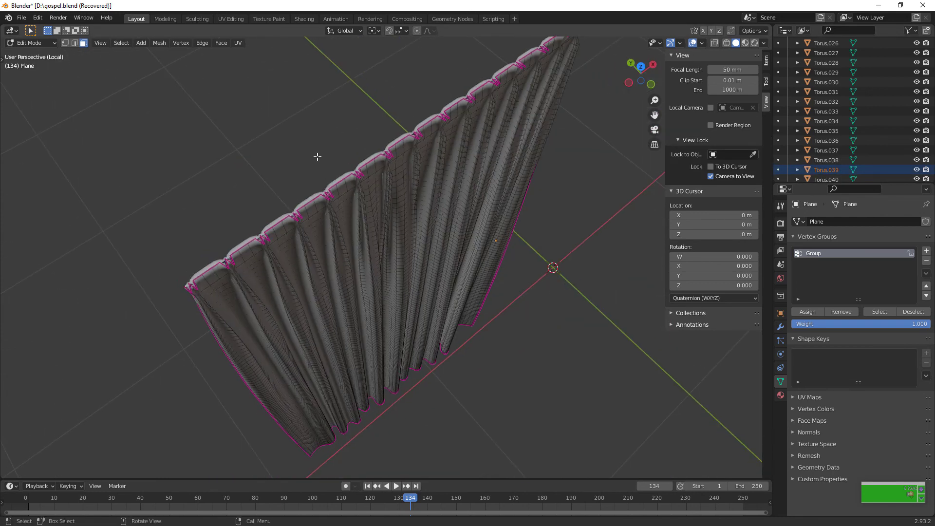
{"action": "scroll", "coordinate": [307, 194], "scroll_direction": "up", "scroll_amount": 4}
{"action": "scroll", "coordinate": [204, 223], "scroll_direction": "down", "scroll_amount": 2}
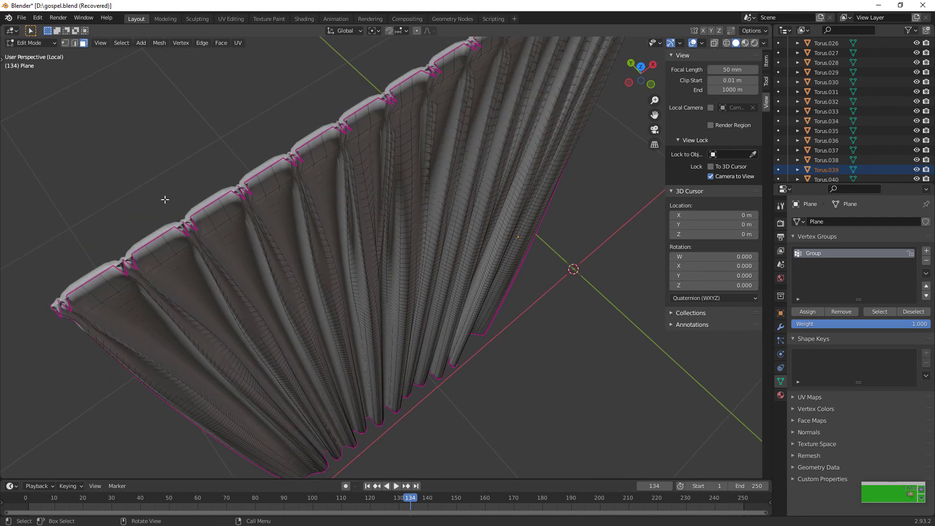
{"action": "key", "text": "Tab"}
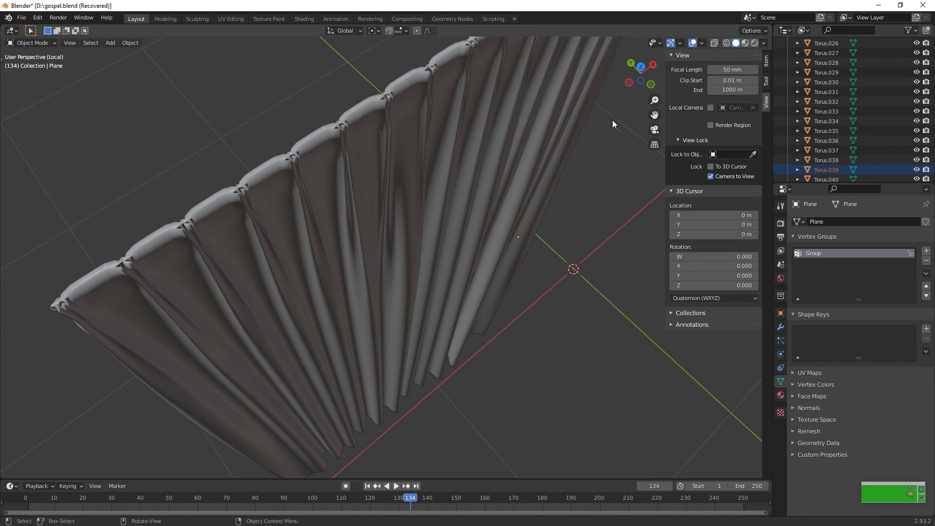
View the curtain's pleats from the front, and check both curtains hanging on the ringed rod through the scene camera.
{"action": "left_click_drag", "start_coordinate": [639, 73], "coordinate": [495, 179]}
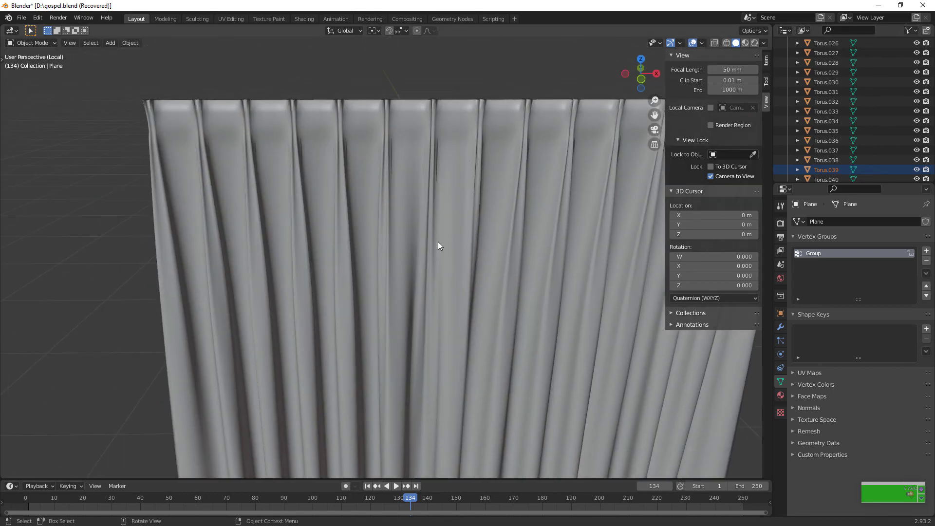
{"action": "key", "text": "KP_0"}
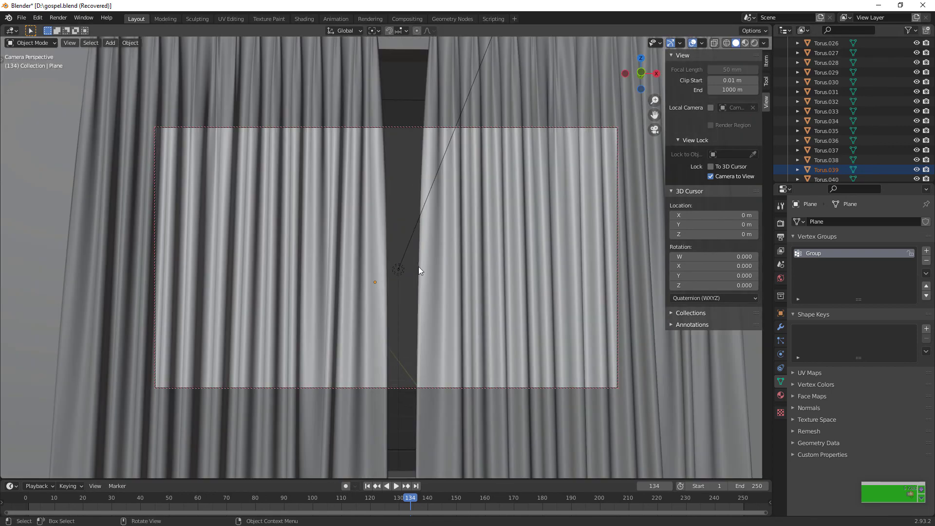
{"action": "scroll", "coordinate": [419, 267], "scroll_direction": "down", "scroll_amount": 6}
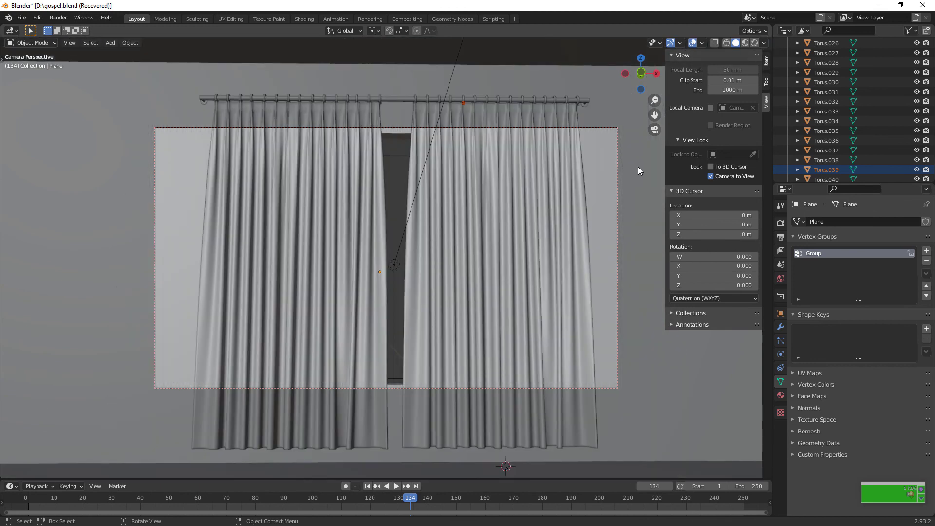
{"action": "left_click_drag", "start_coordinate": [653, 119], "coordinate": [654, 170]}
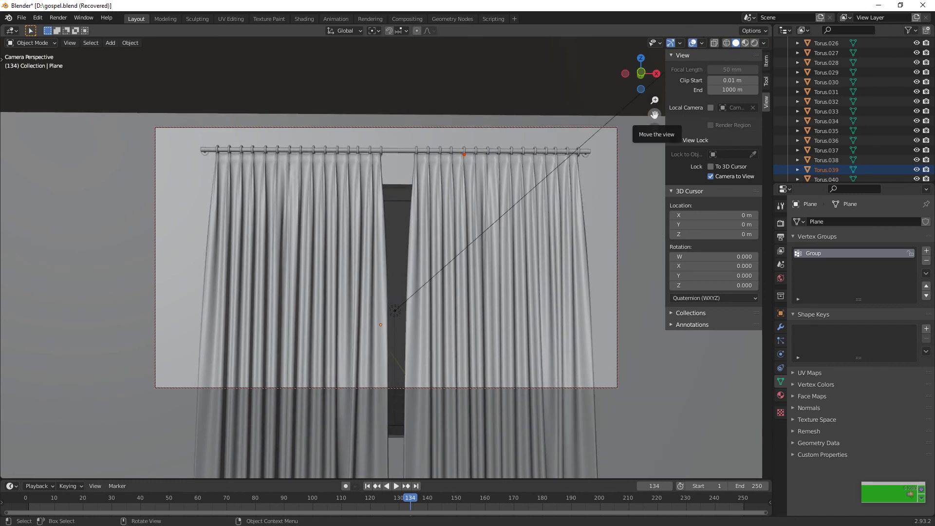